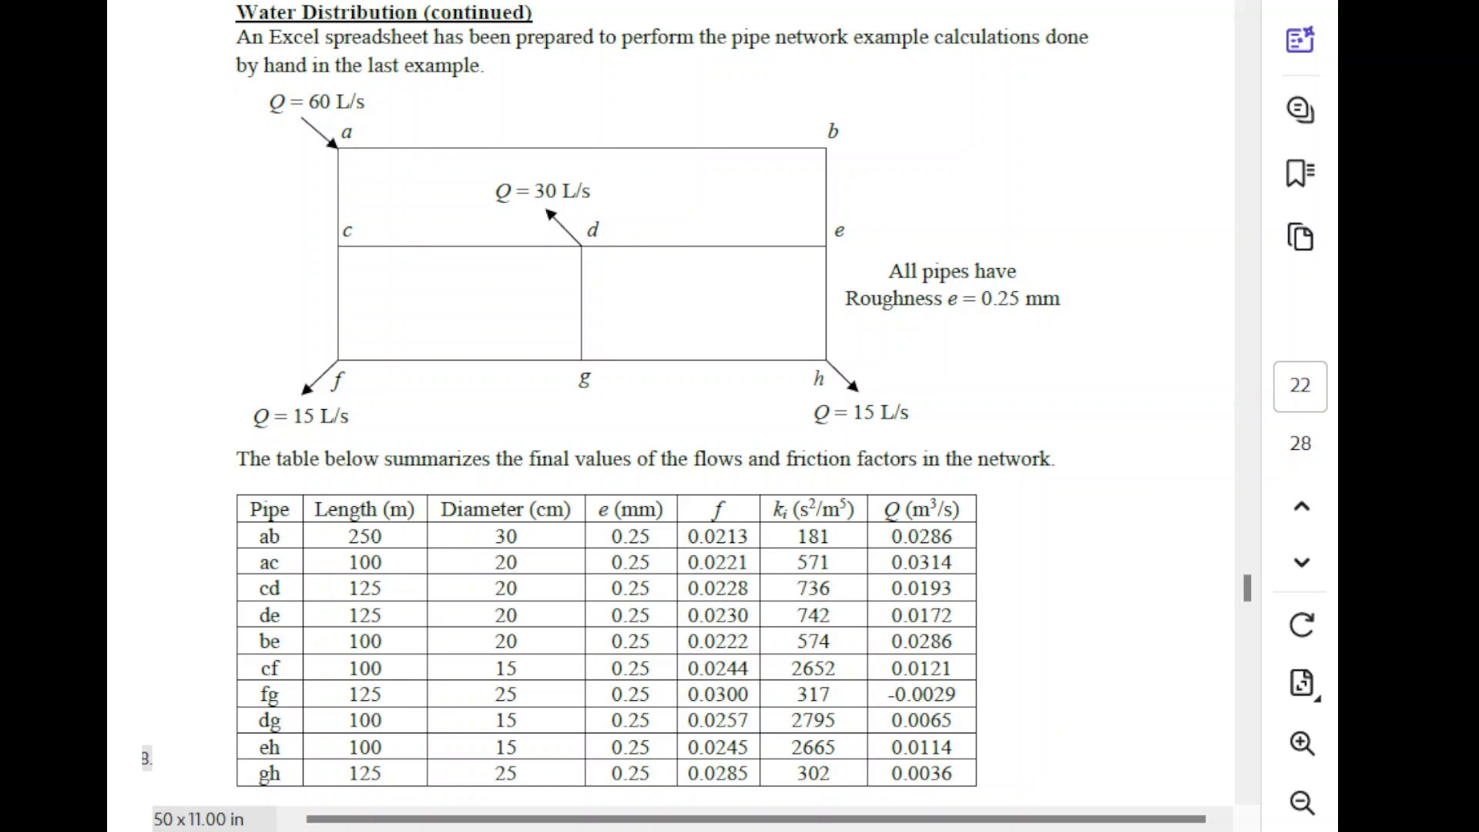
- Review the example's pipe network diagram, pipe table and junction elevation table in the PDF
{"action": "scroll", "coordinate": [661, 416], "scroll_direction": "down", "scroll_amount": 10}
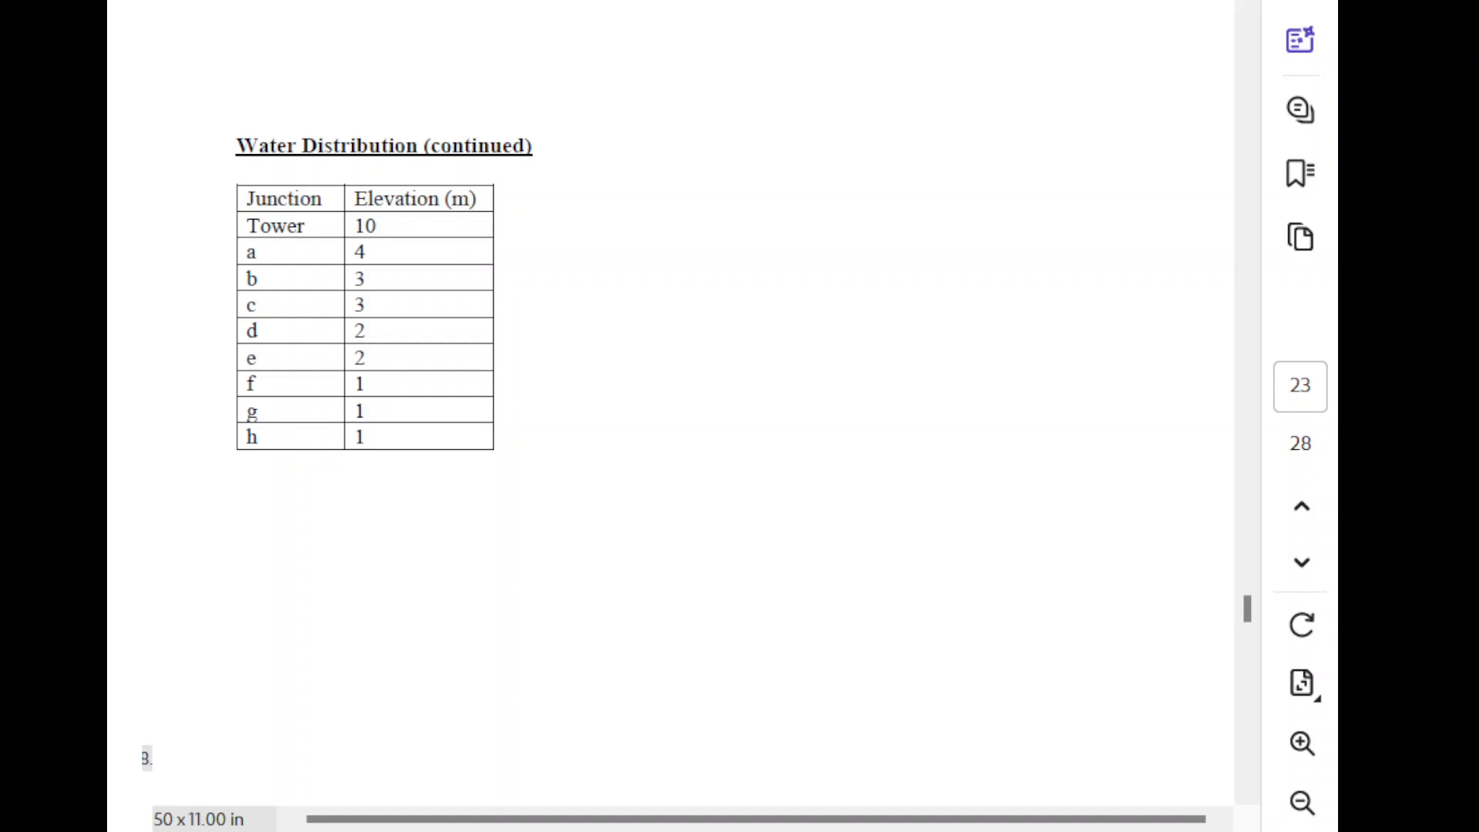
{"action": "scroll", "coordinate": [670, 416], "scroll_direction": "up", "scroll_amount": 5}
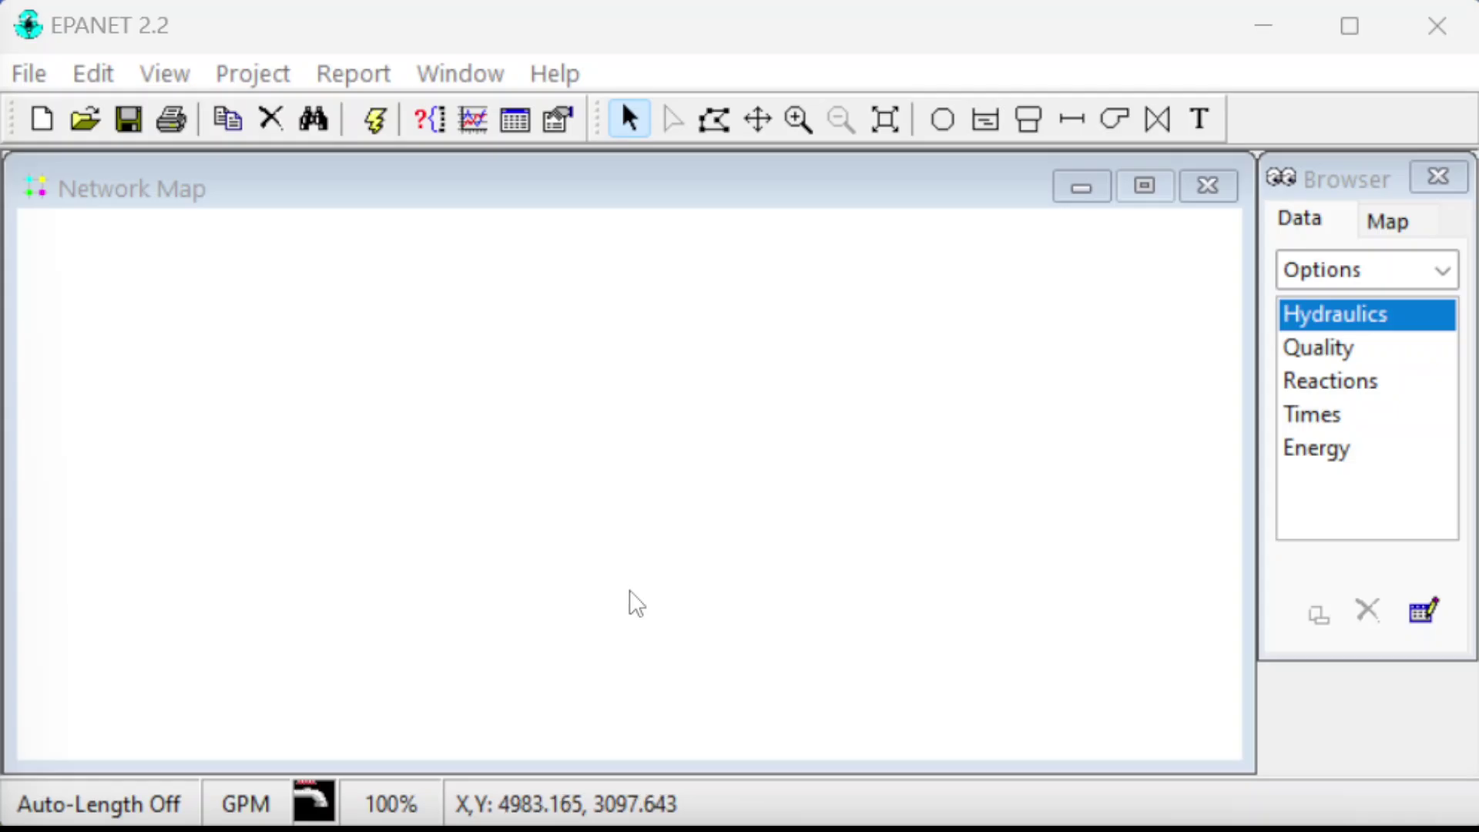
- Switch to EPANET and set the flow units to LPS in the project's hydraulics analysis options
{"action": "left_click", "coordinate": [267, 12]}
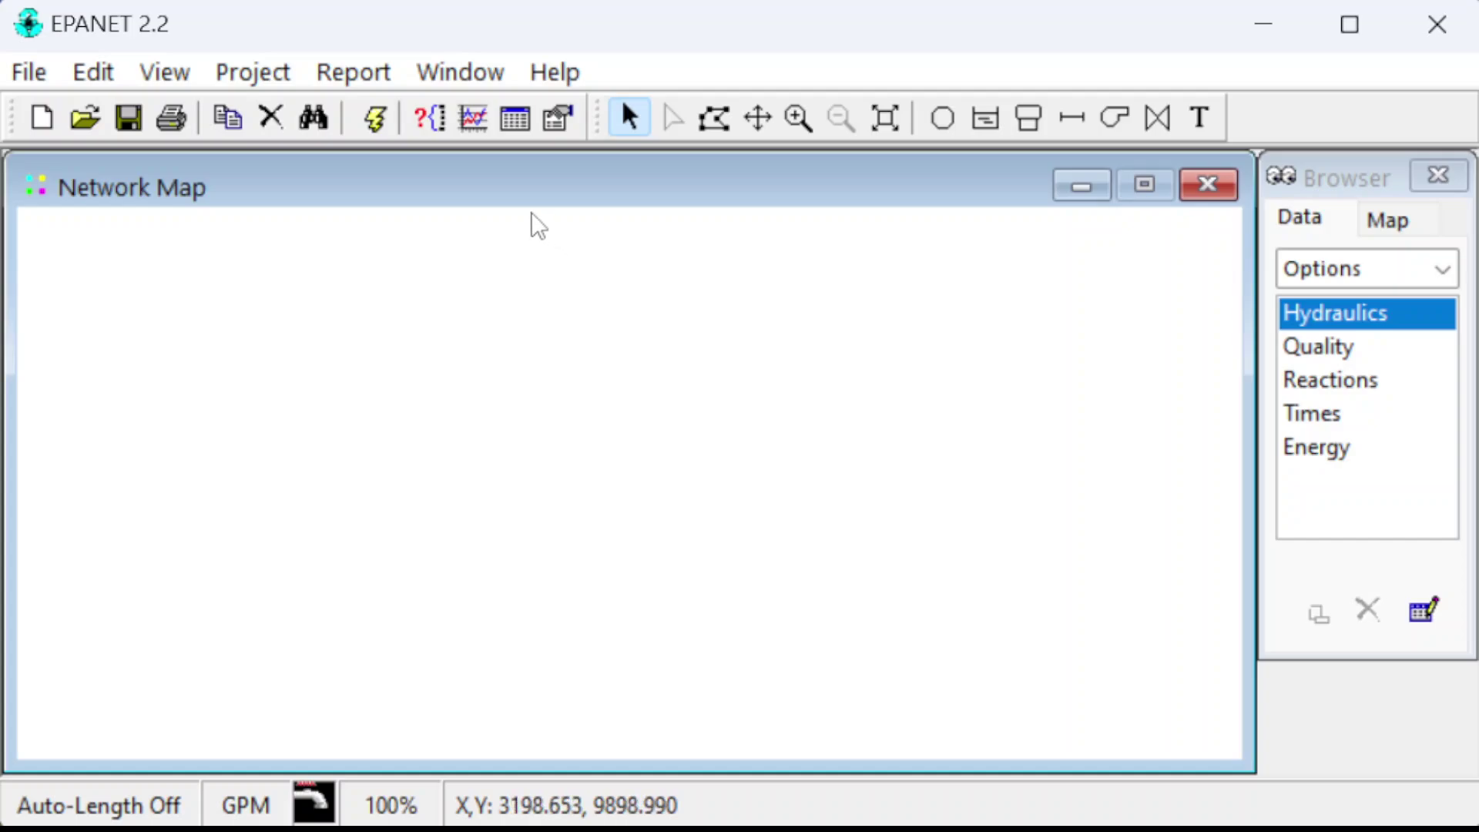
{"action": "left_click", "coordinate": [264, 73]}
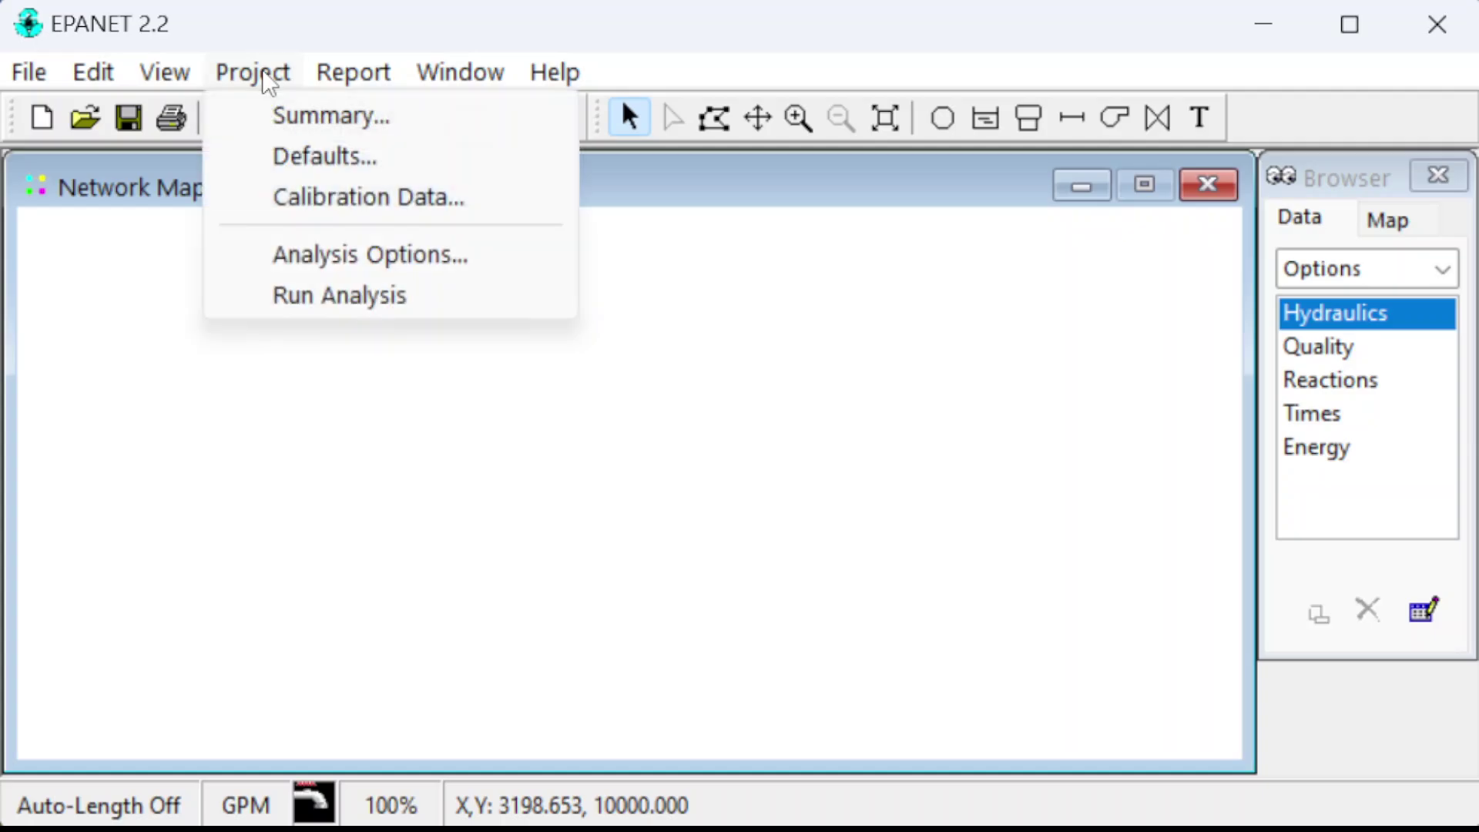
{"action": "left_click", "coordinate": [296, 262]}
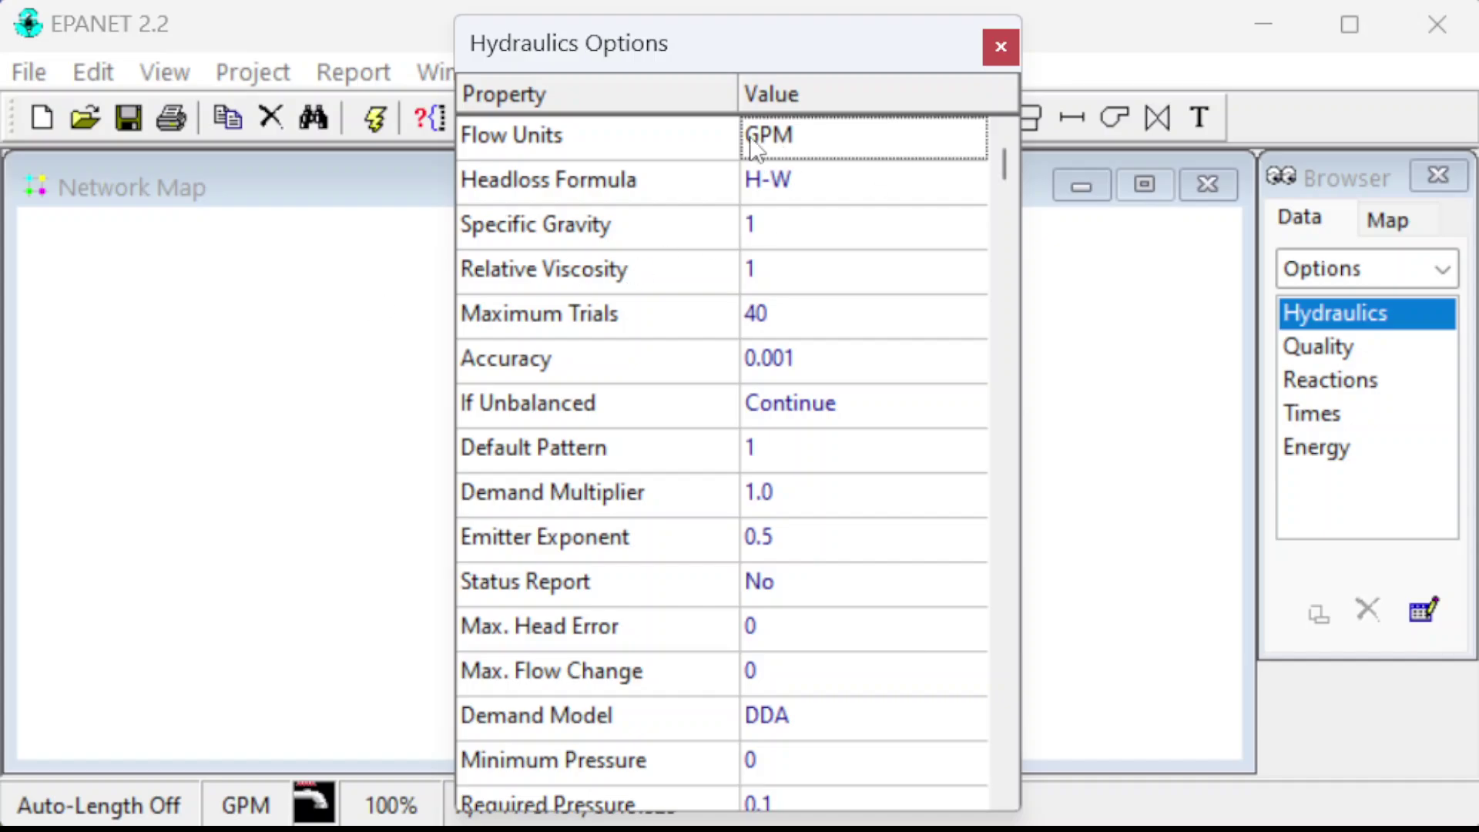
{"action": "left_click", "coordinate": [841, 147]}
{"action": "left_click", "coordinate": [835, 141]}
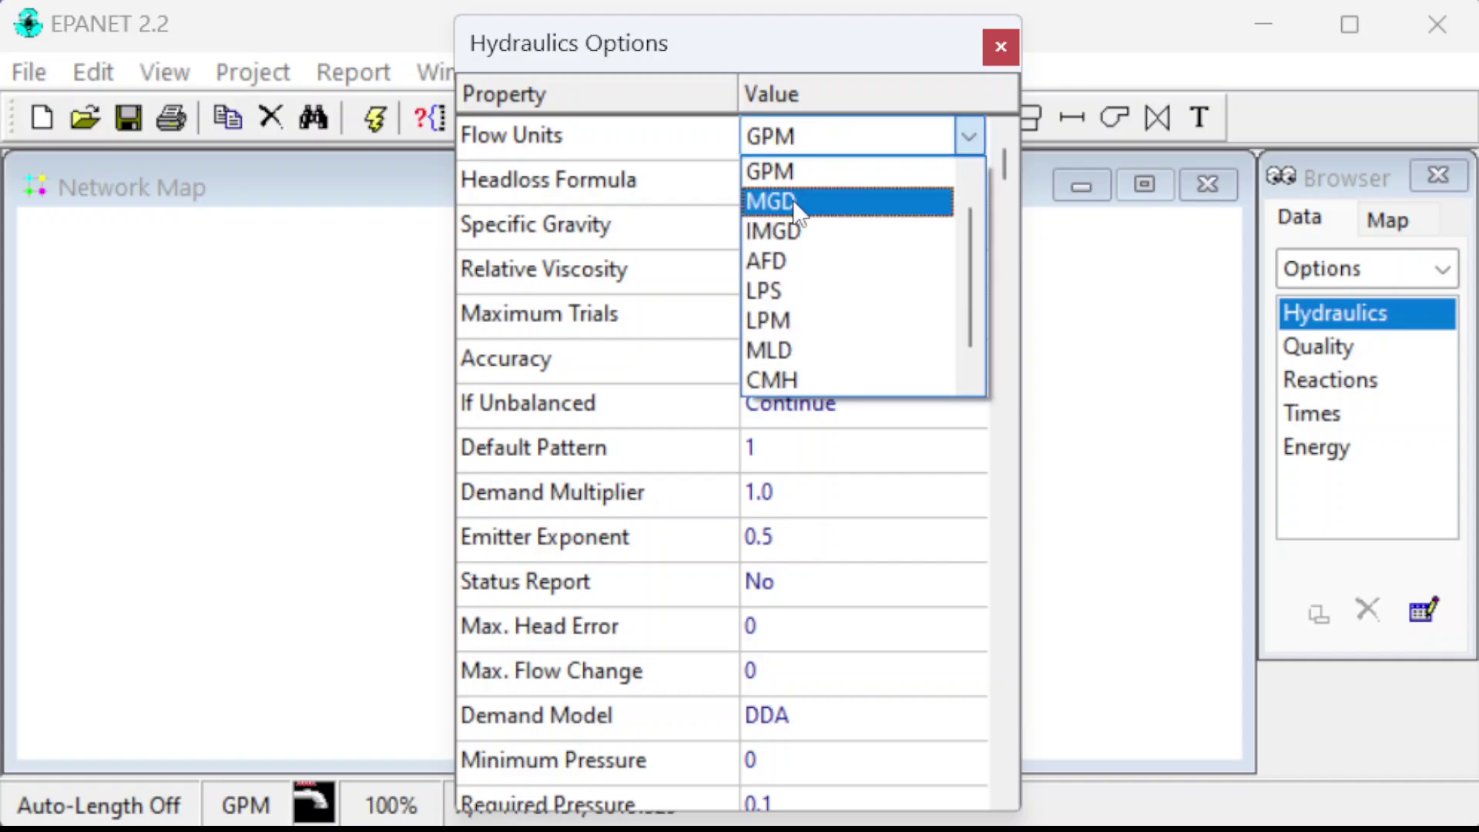
{"action": "left_click_drag", "start_coordinate": [970, 252], "coordinate": [973, 219]}
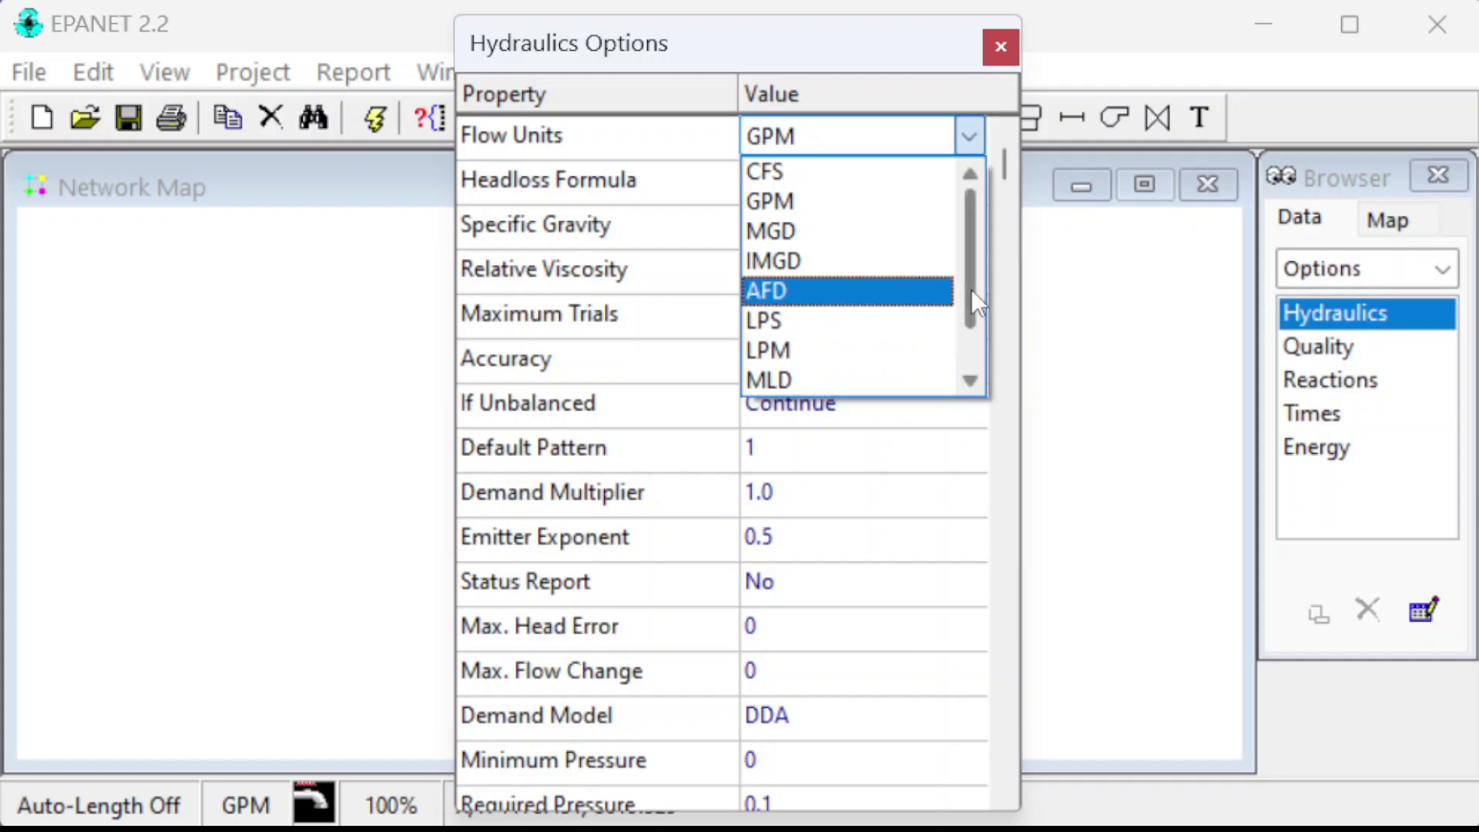
{"action": "left_click_drag", "start_coordinate": [972, 289], "coordinate": [965, 344]}
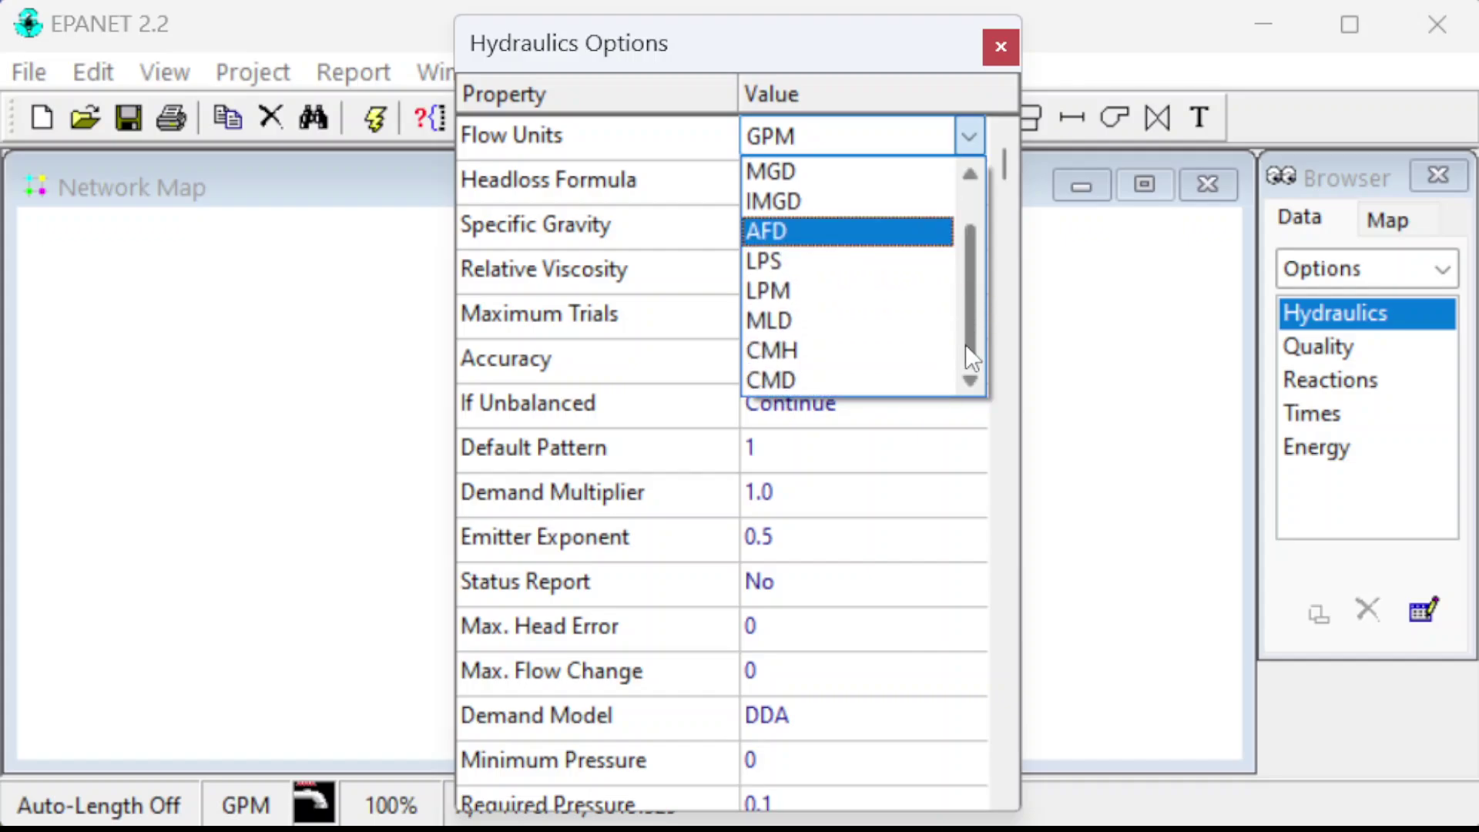
{"action": "left_click", "coordinate": [841, 282]}
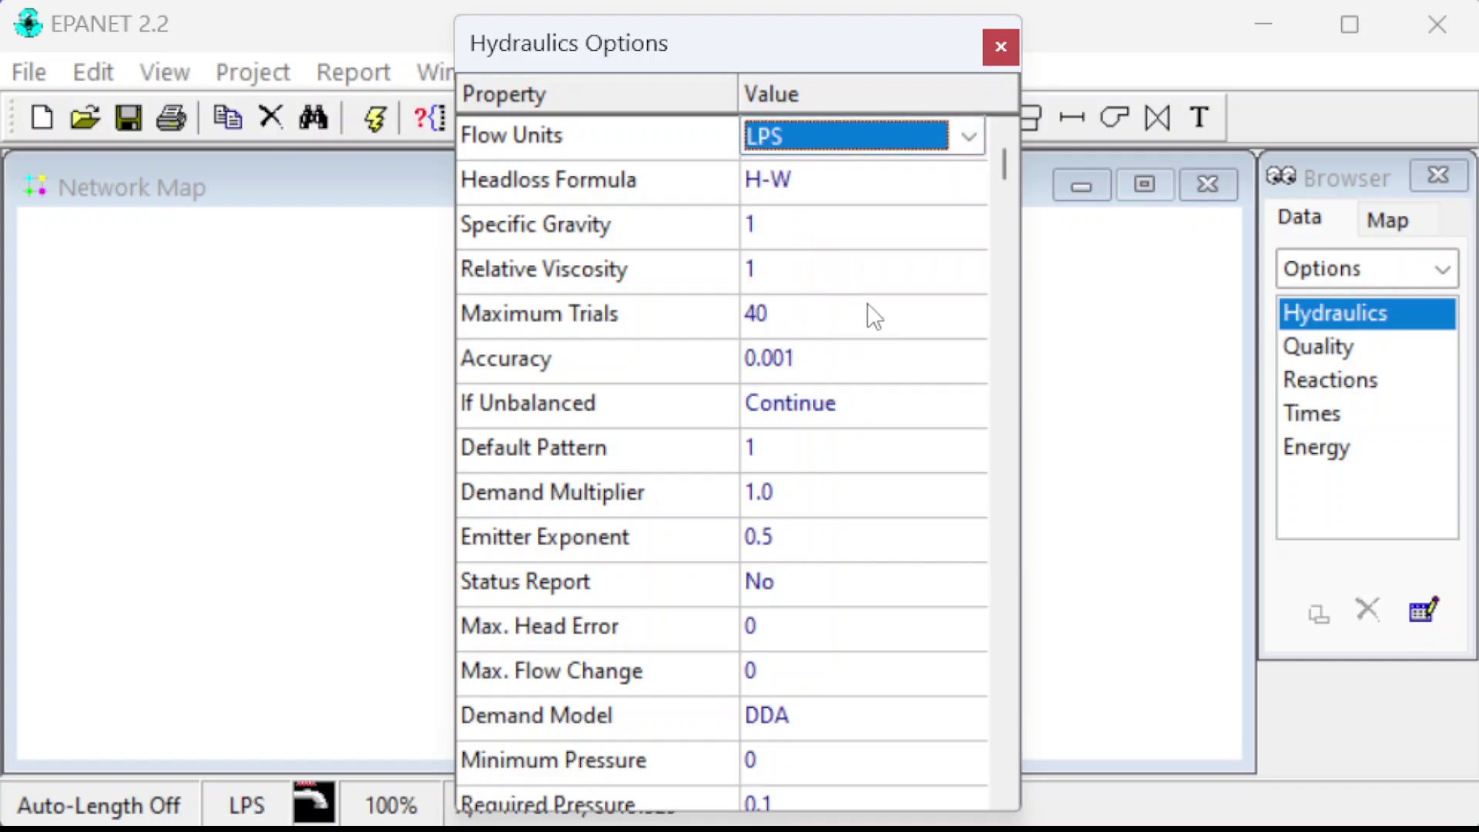
- Set the headloss formula to D-W in the hydraulics options
{"action": "left_click", "coordinate": [778, 191]}
{"action": "left_click", "coordinate": [779, 191]}
{"action": "left_click", "coordinate": [777, 246]}
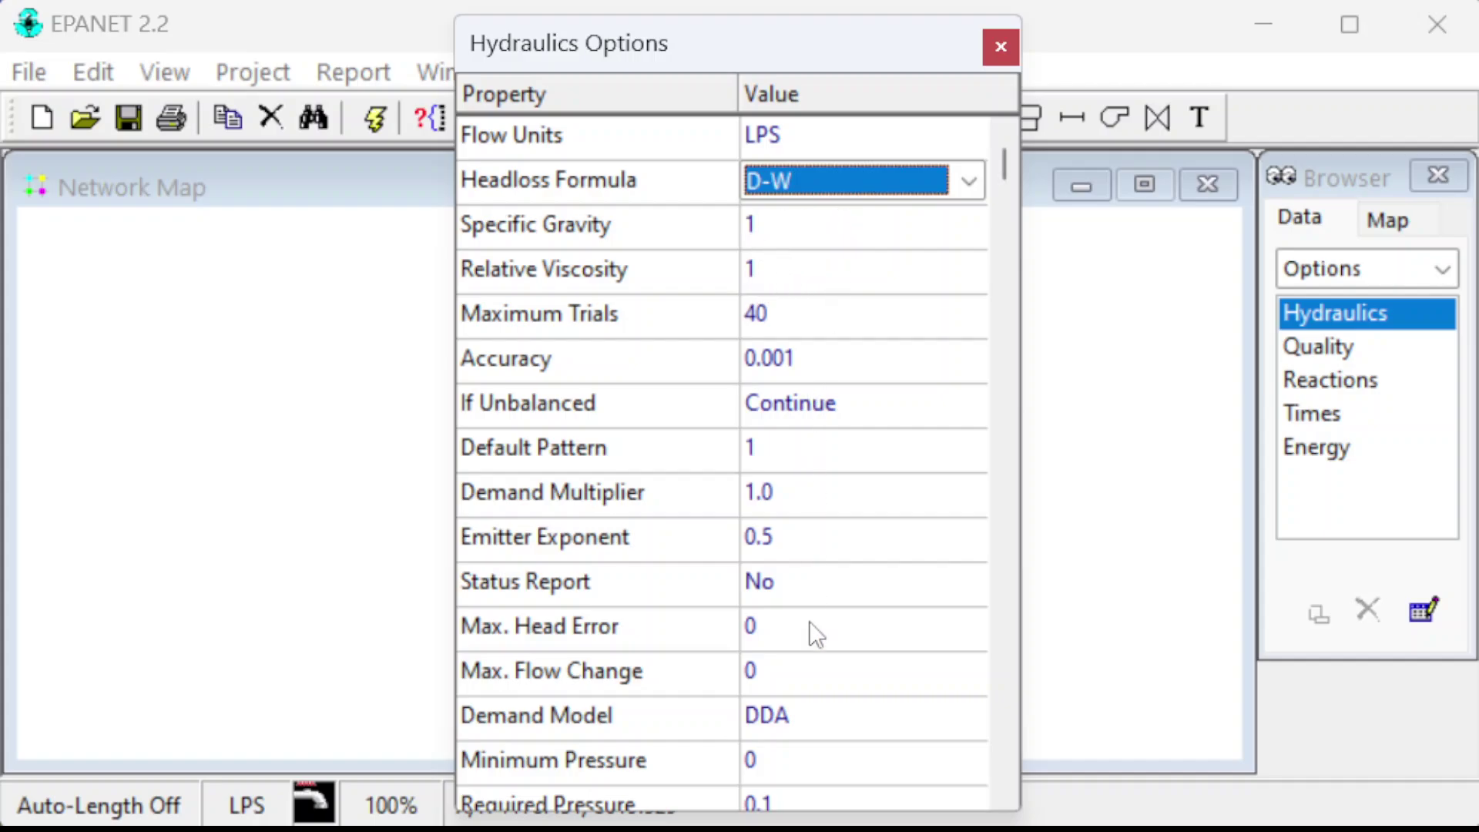
{"action": "key", "text": "Return"}
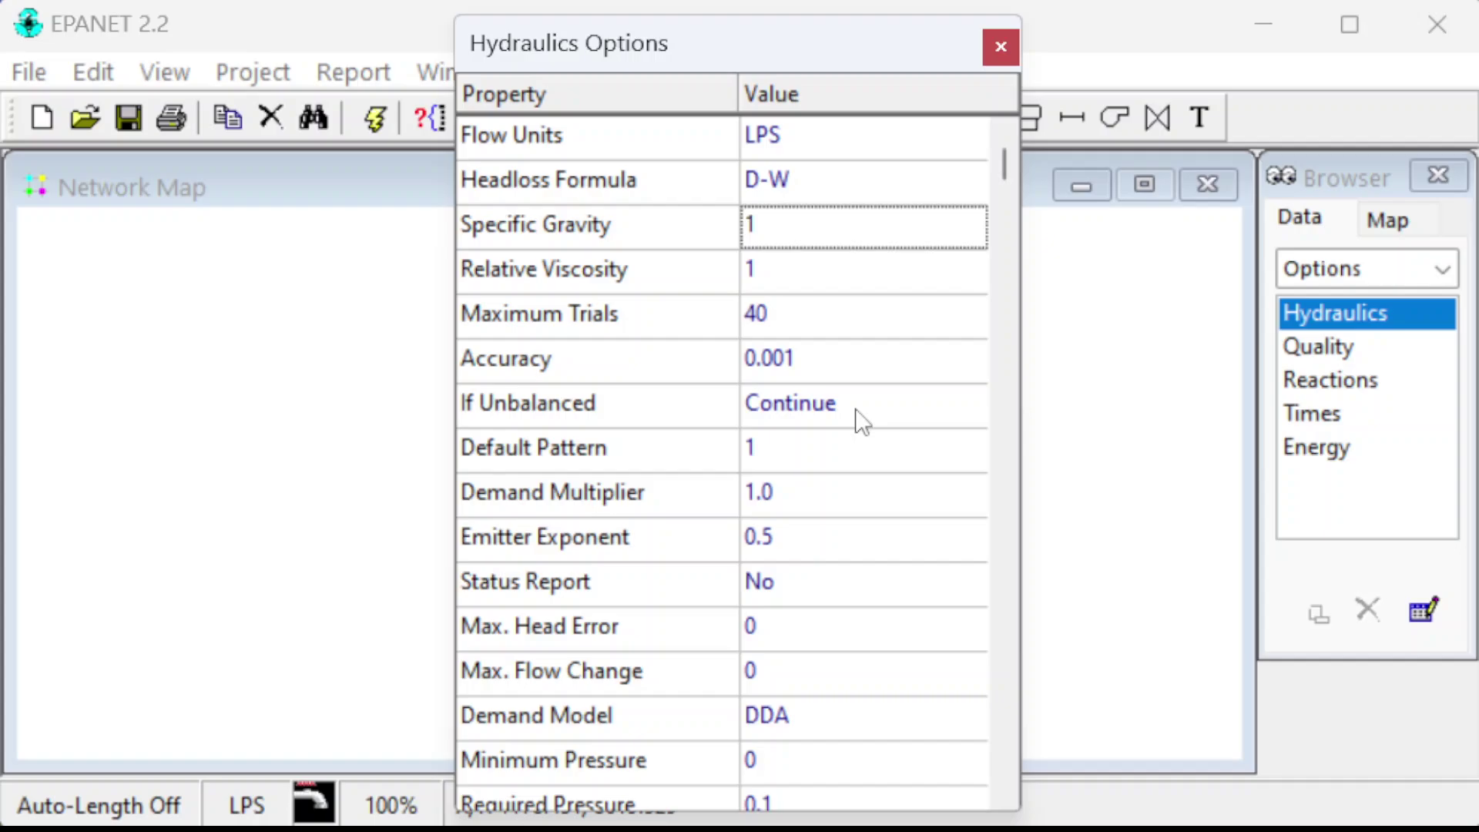
- Look through the remaining hydraulics options down to DAMPLIMIT and close the options window
{"action": "key", "text": "Down"}
{"action": "key", "text": "Down"}
{"action": "key", "text": "Down"}
{"action": "key", "text": "Down"}
{"action": "key", "text": "Down"}
{"action": "key", "text": "Down"}
{"action": "key", "text": "Down"}
{"action": "key", "text": "Down"}
{"action": "key", "text": "Down"}
{"action": "key", "text": "Down"}
{"action": "key", "text": "Down"}
{"action": "key", "text": "Down"}
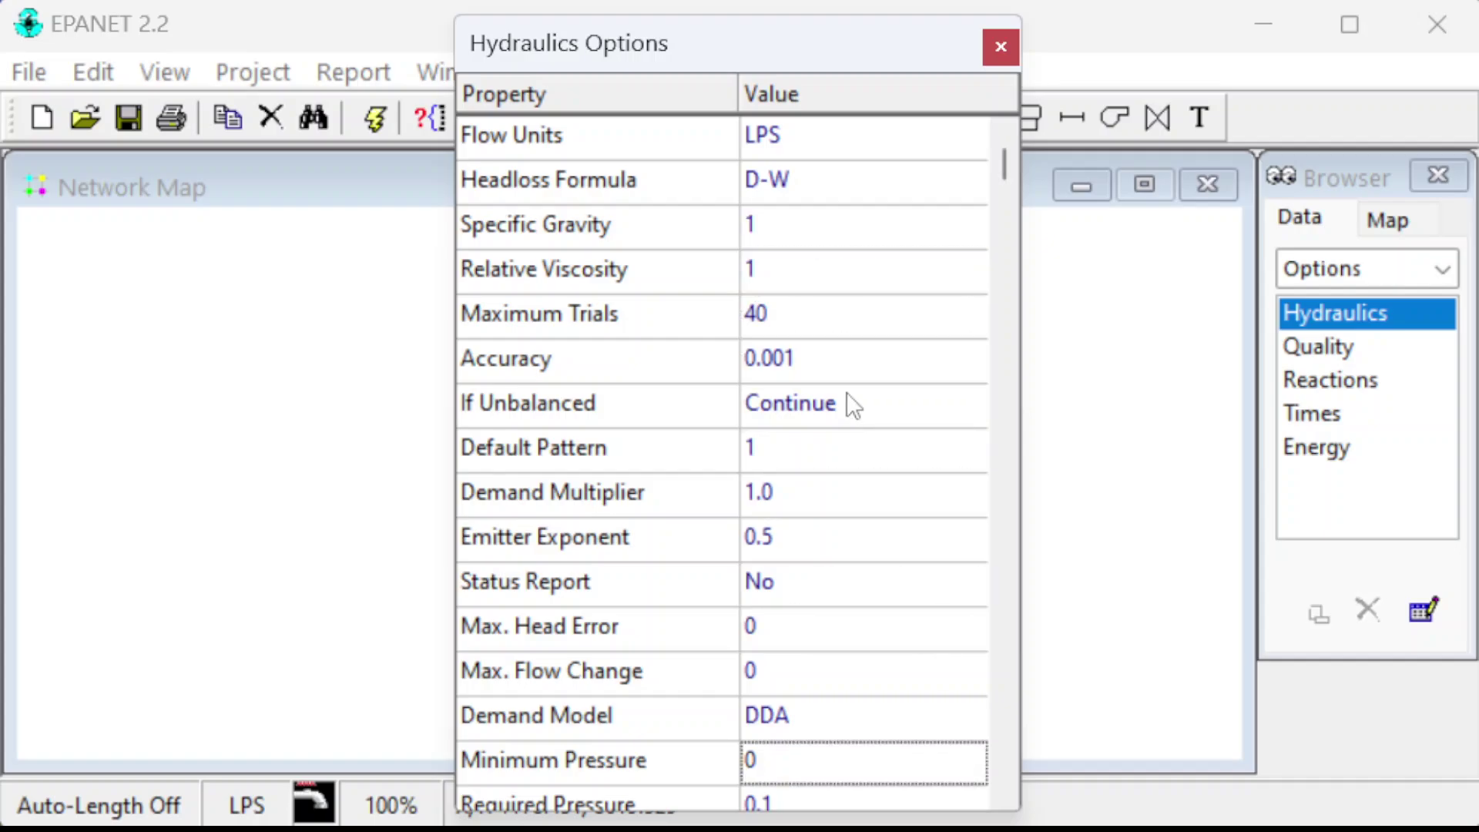
{"action": "key", "text": "Down"}
{"action": "key", "text": "Down"}
{"action": "key", "text": "Down"}
{"action": "key", "text": "Down"}
{"action": "key", "text": "Down"}
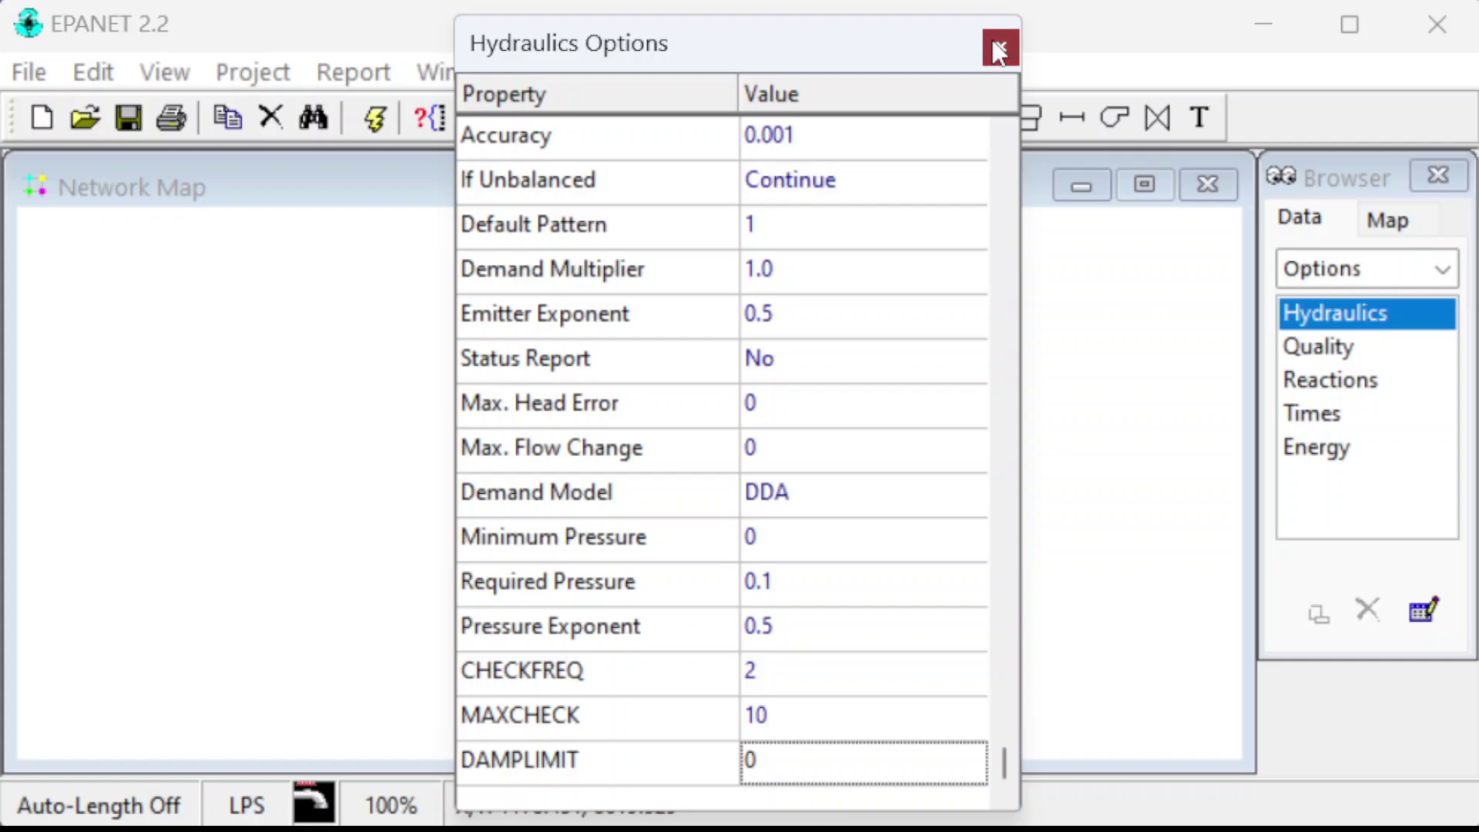
{"action": "left_click", "coordinate": [1000, 51]}
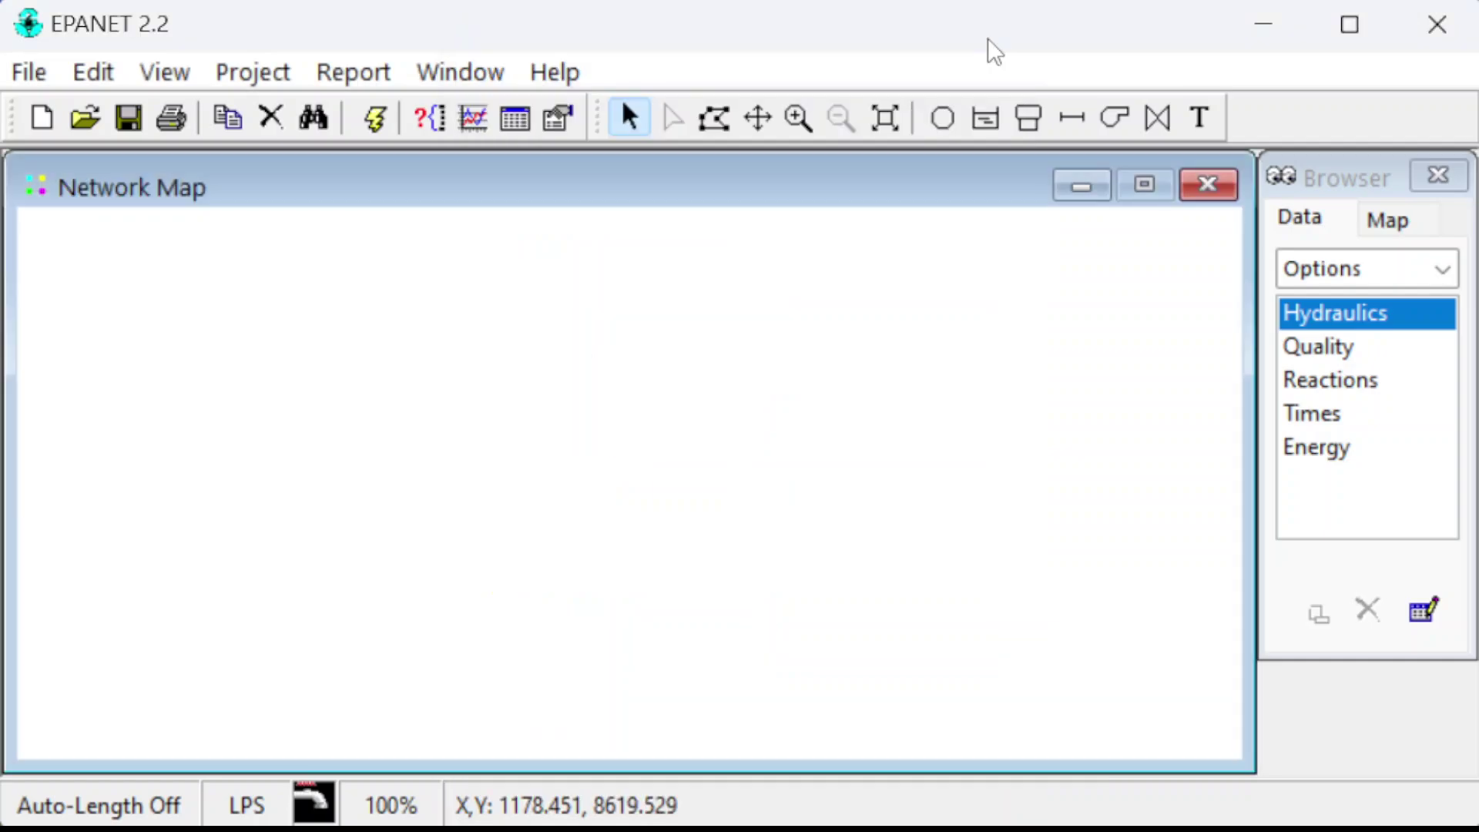
- Check the SI metric units for pipe and tank diameter, elevation, flow and roughness in the help, and close it
{"action": "left_click", "coordinate": [543, 81]}
{"action": "left_click", "coordinate": [595, 157]}
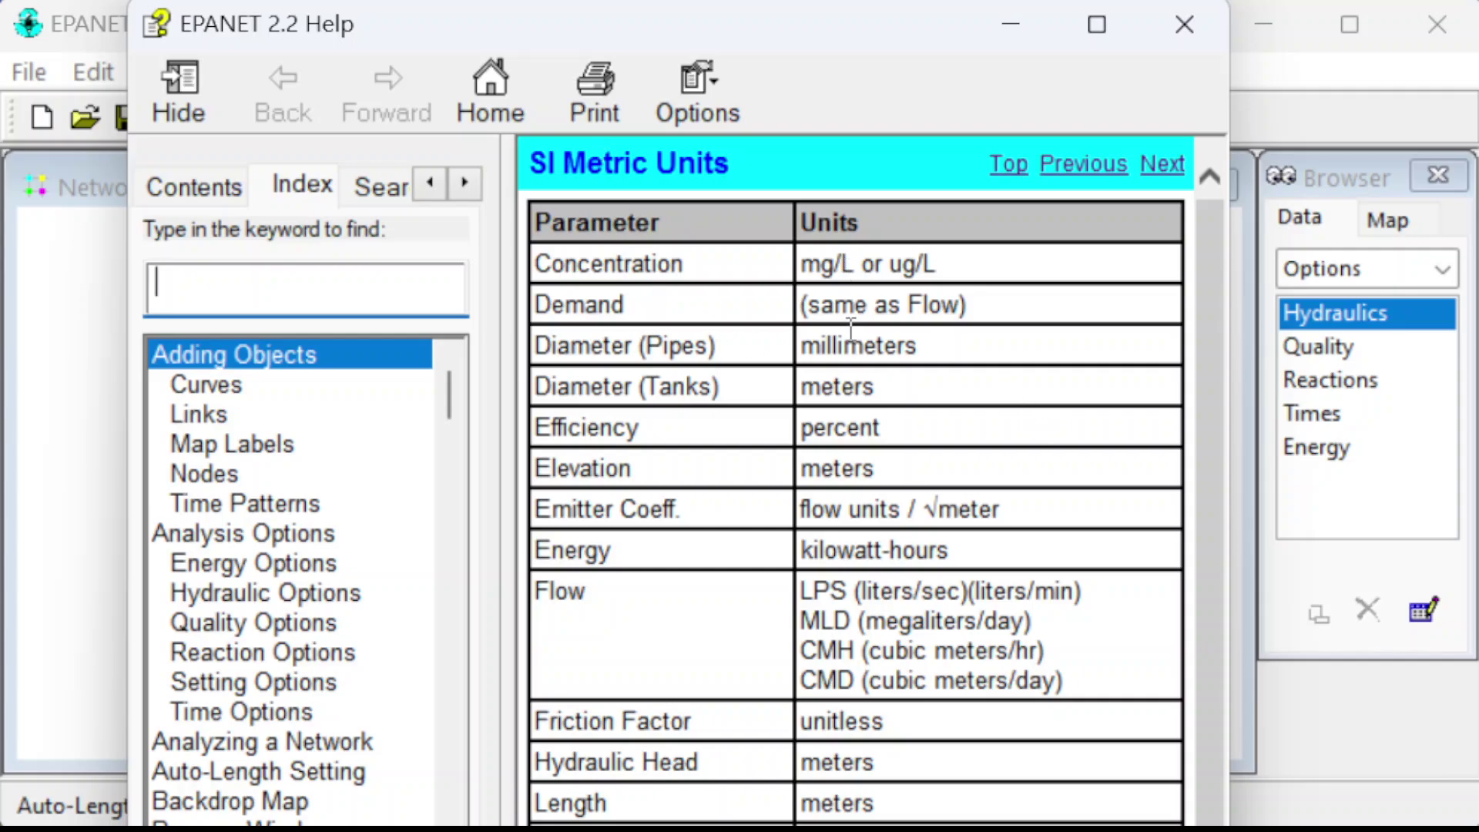
{"action": "left_click", "coordinate": [816, 302]}
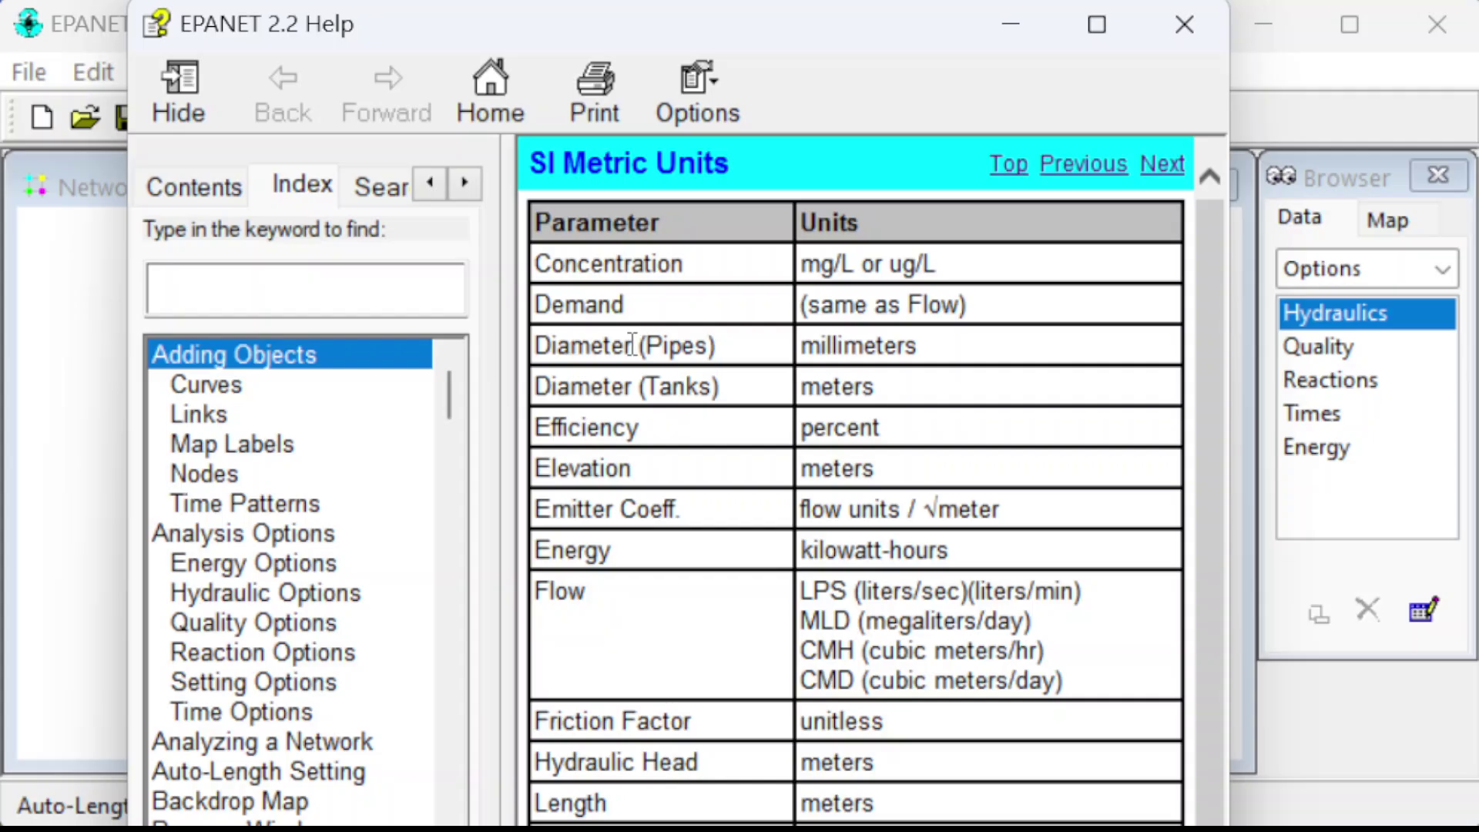
{"action": "left_click_drag", "start_coordinate": [806, 348], "coordinate": [942, 342]}
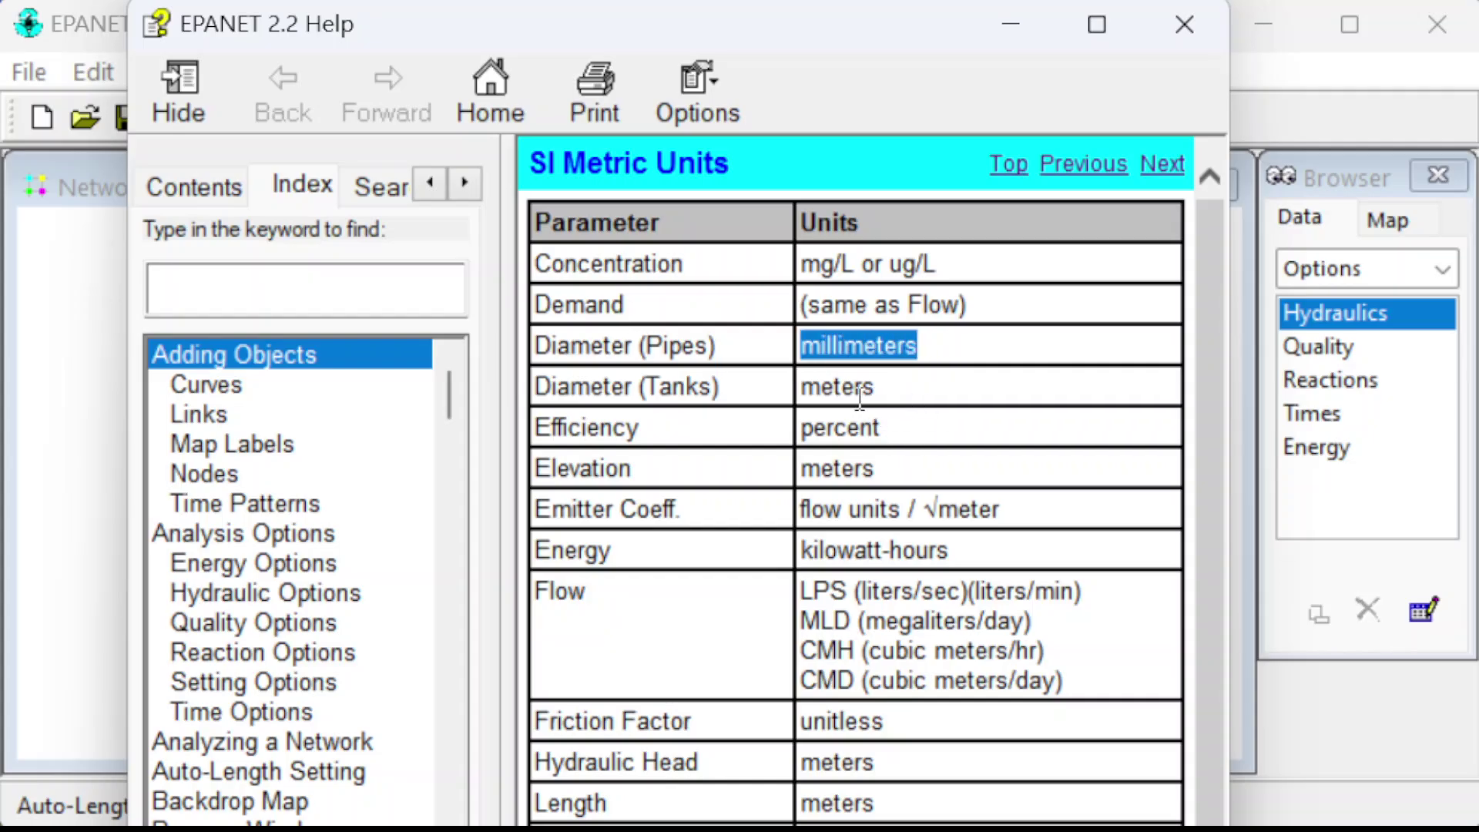
{"action": "left_click_drag", "start_coordinate": [809, 383], "coordinate": [877, 387]}
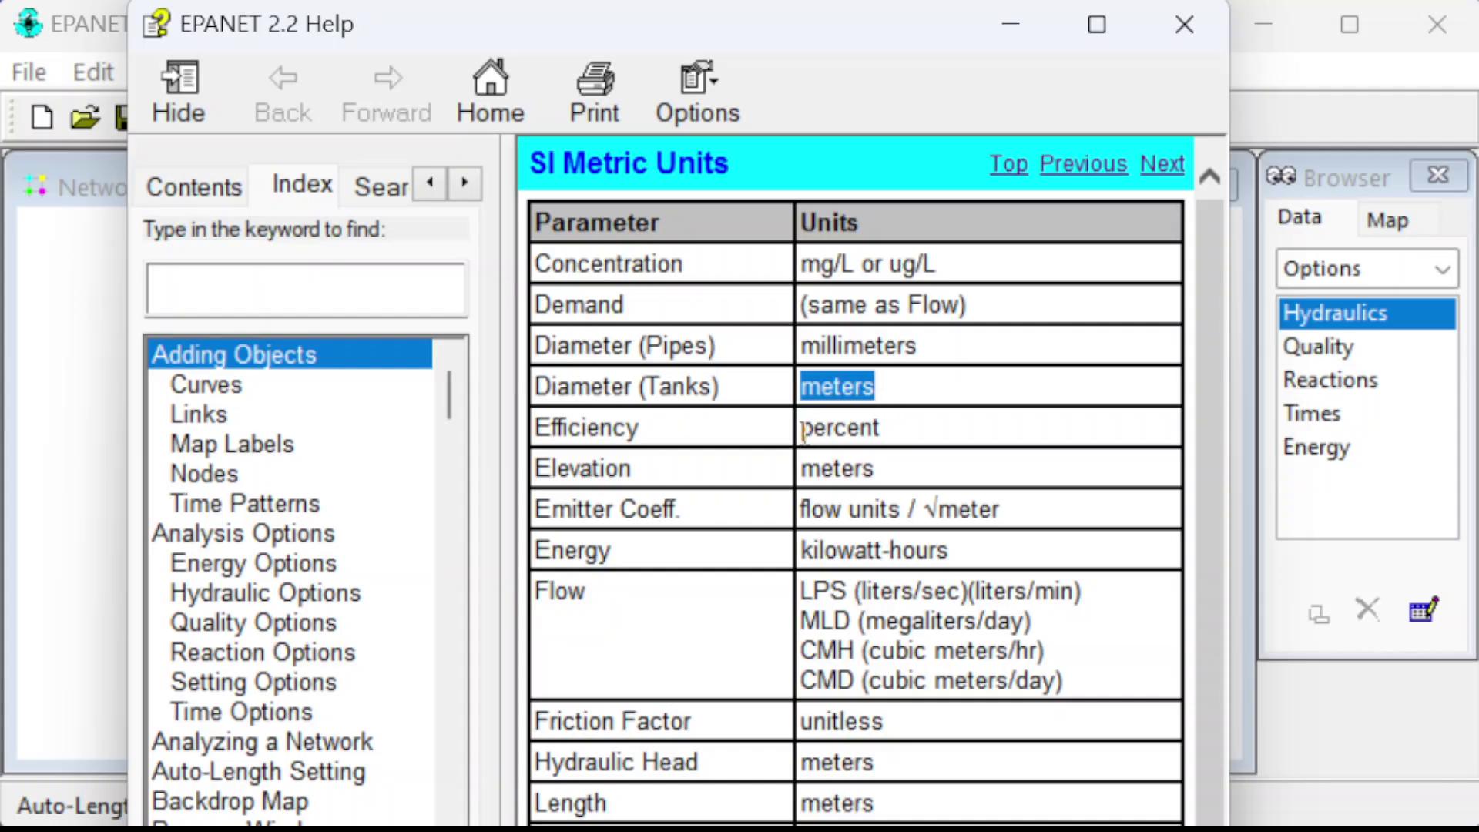
{"action": "left_click_drag", "start_coordinate": [804, 466], "coordinate": [894, 471]}
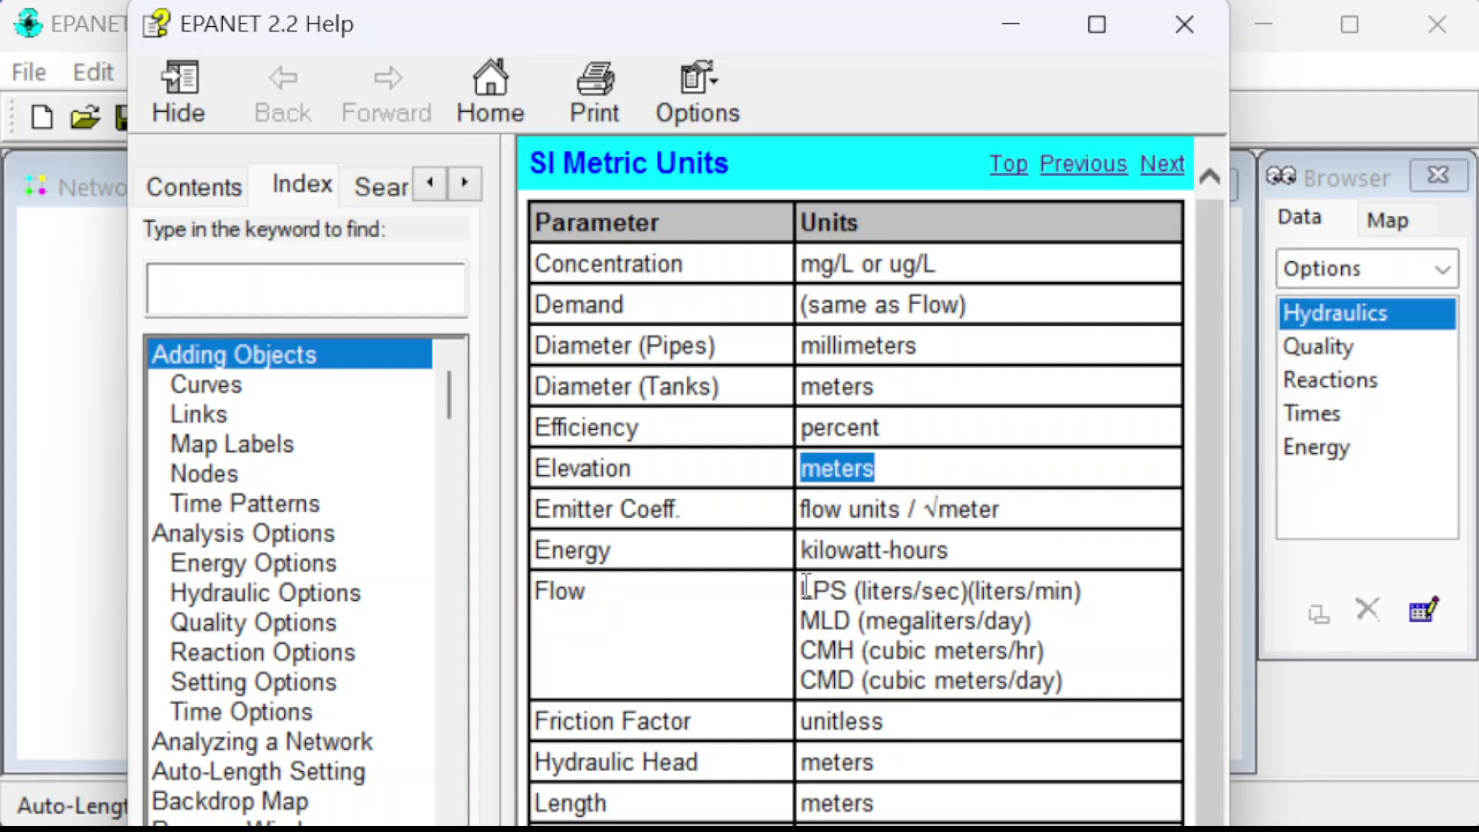
{"action": "left_click_drag", "start_coordinate": [805, 590], "coordinate": [849, 593]}
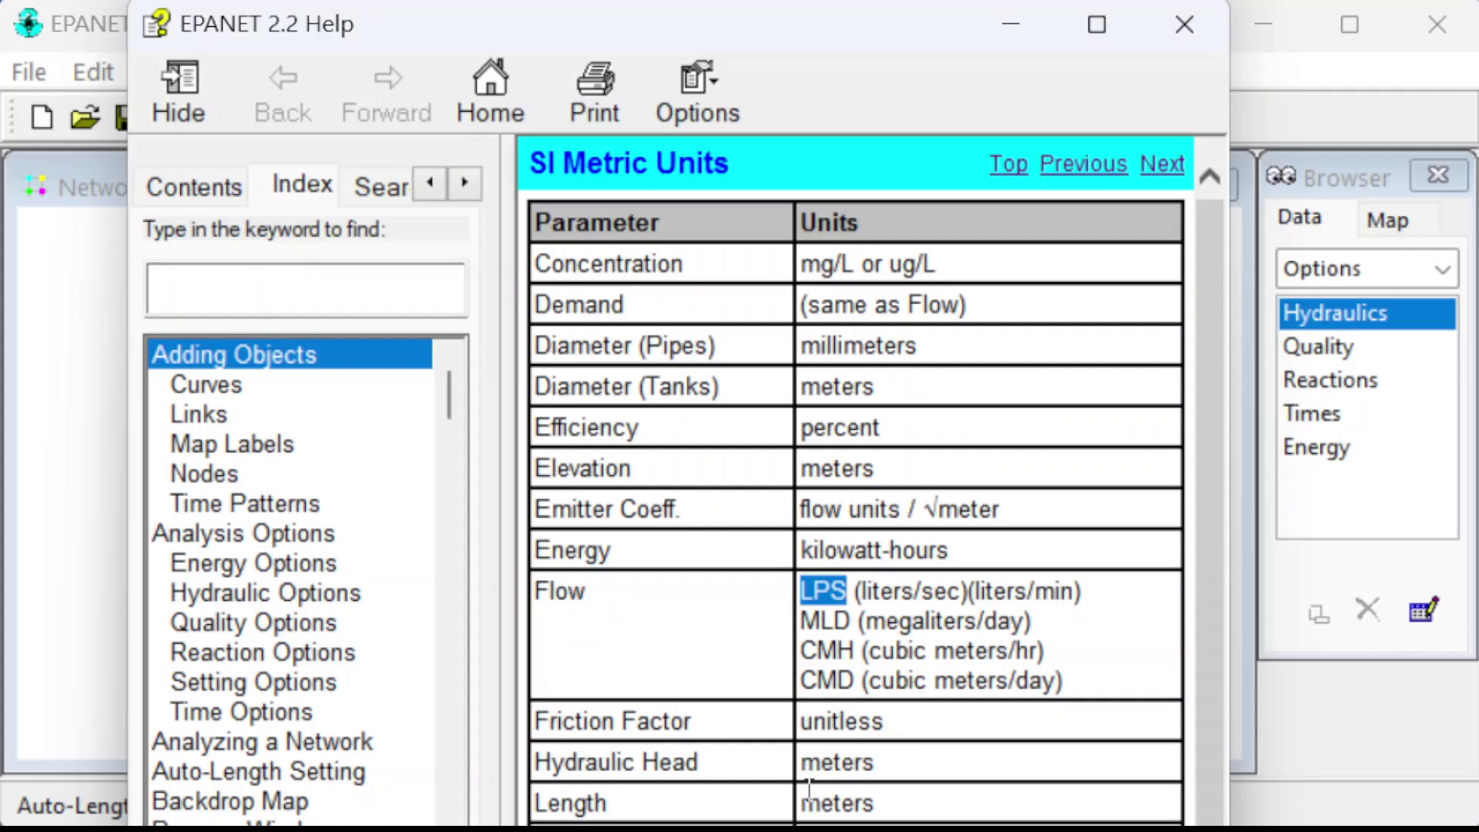
{"action": "scroll", "coordinate": [909, 715], "scroll_direction": "down", "scroll_amount": 4}
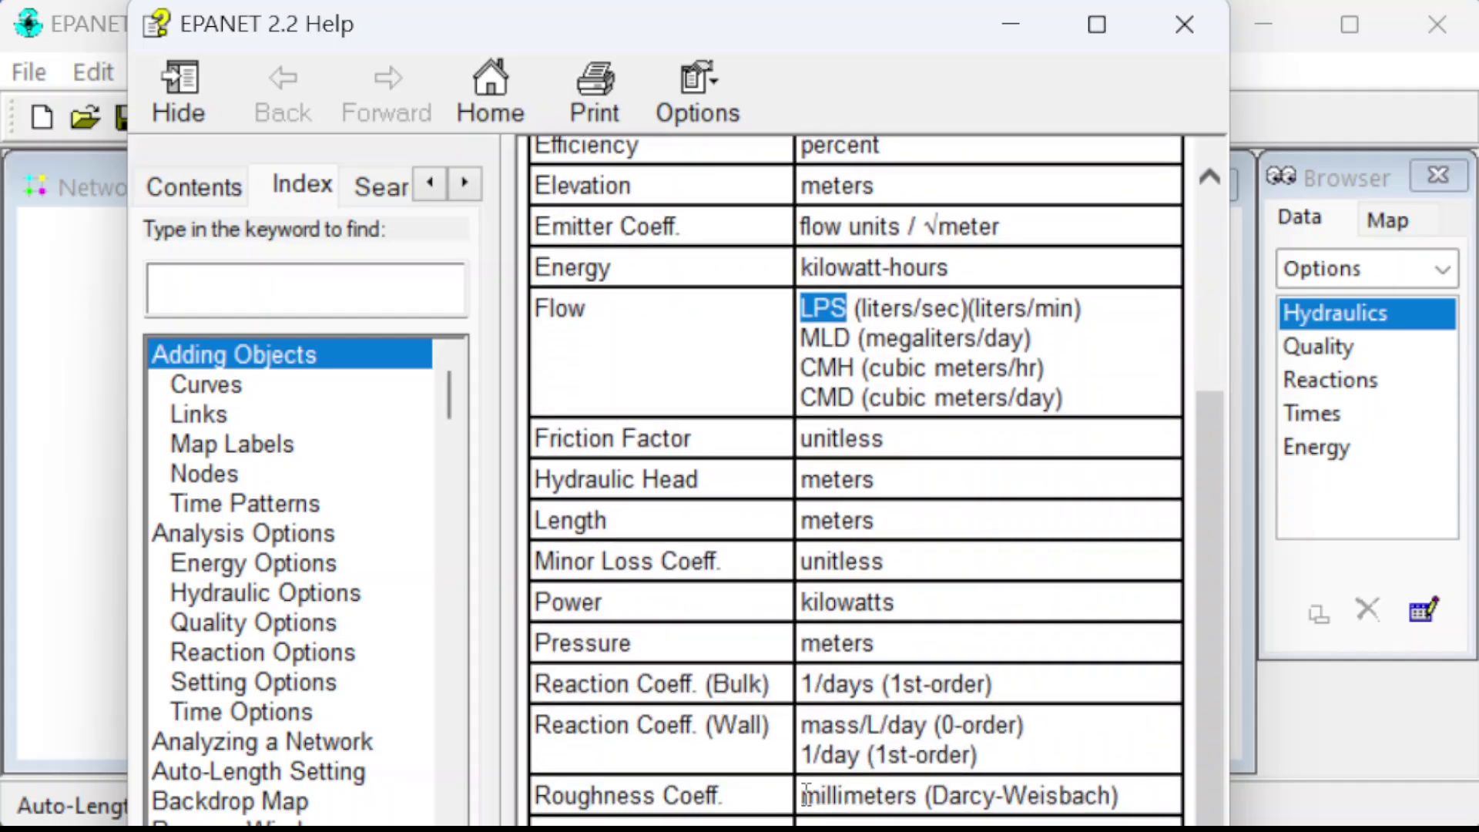
{"action": "left_click_drag", "start_coordinate": [805, 794], "coordinate": [915, 799]}
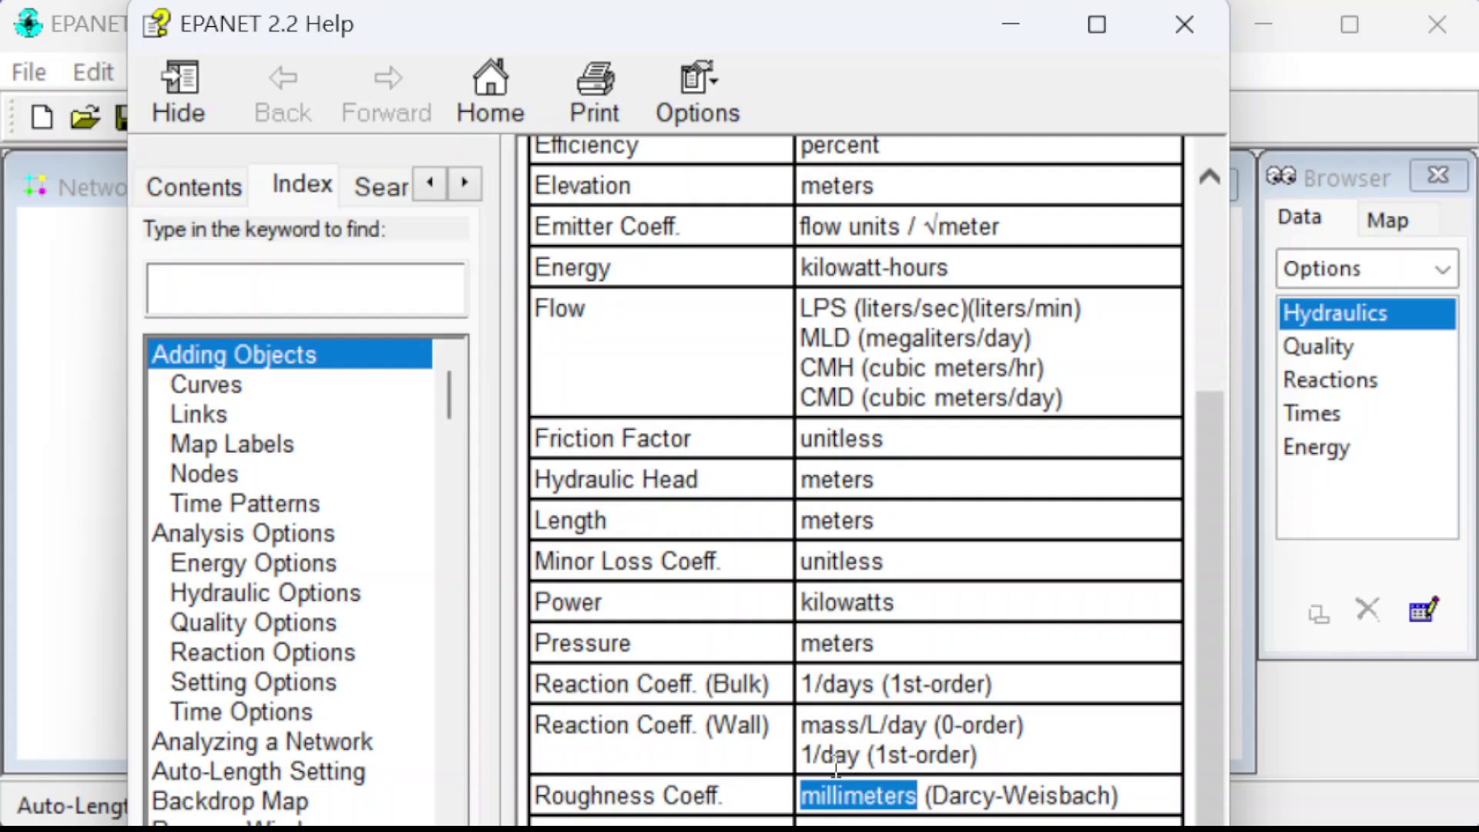
{"action": "left_click", "coordinate": [1181, 20]}
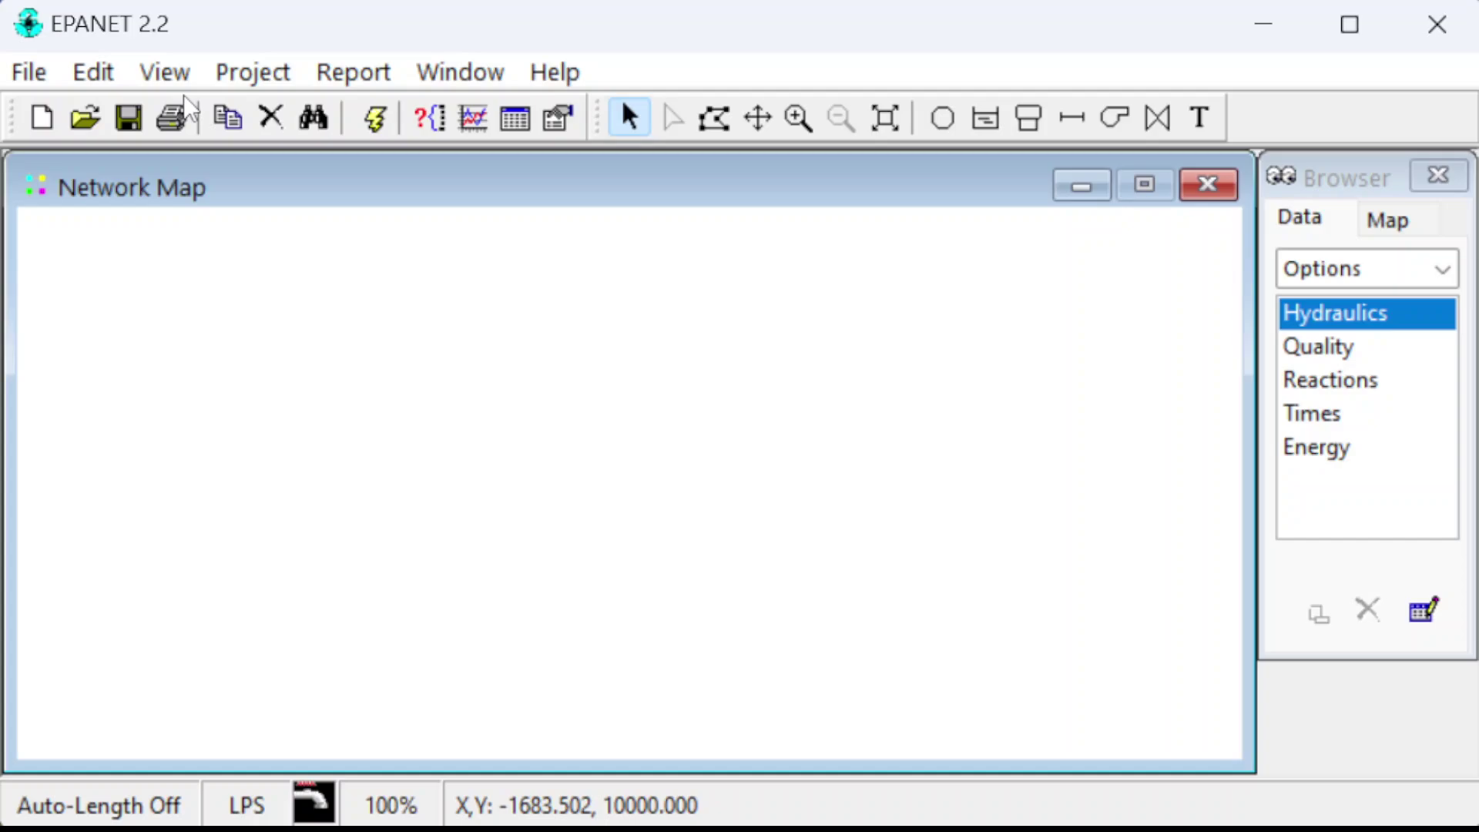
- In the project defaults, set the pipe roughness to .25 and the pipe diameter to 20
{"action": "left_click", "coordinate": [253, 81]}
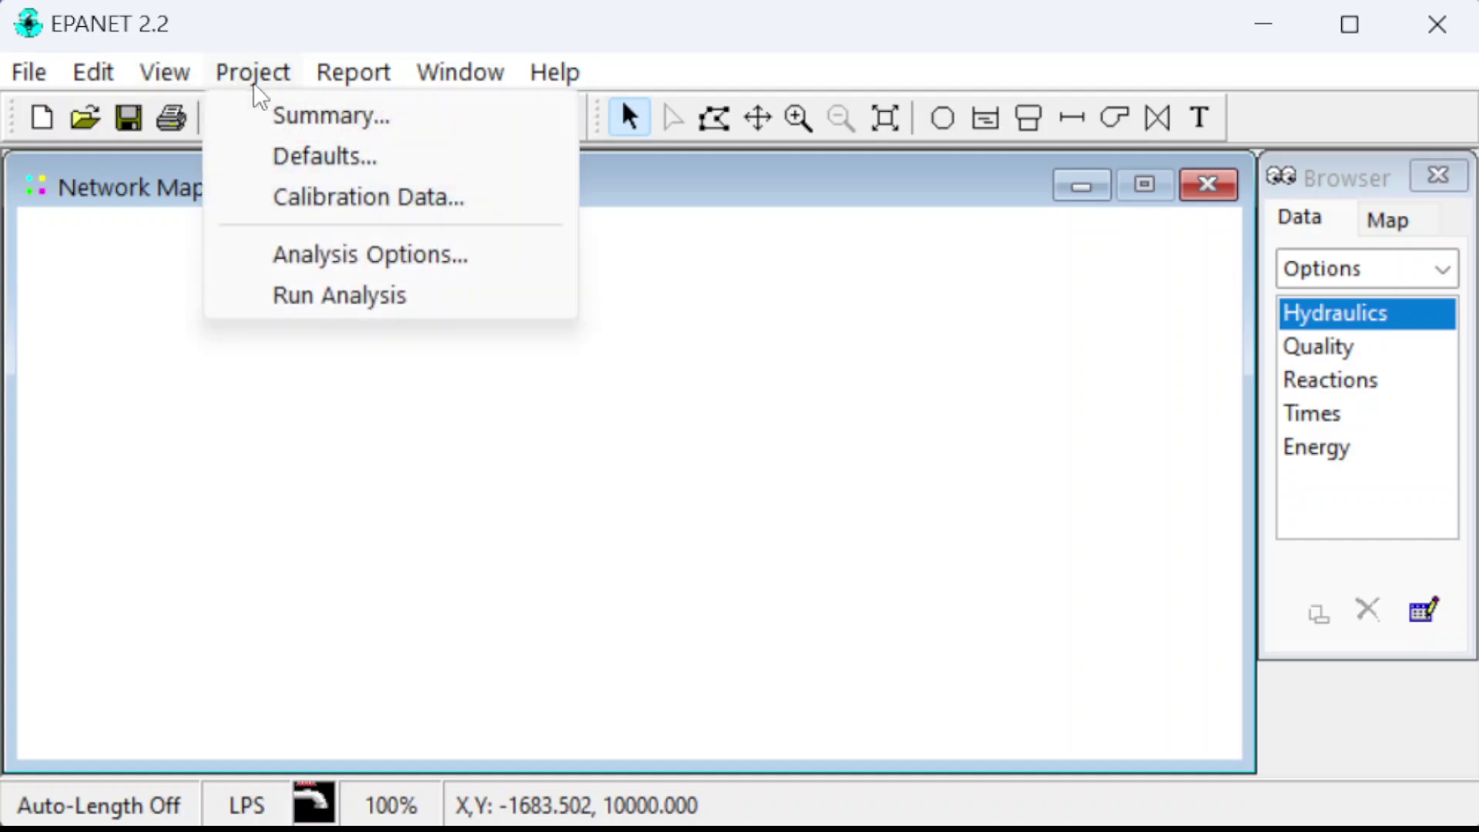
{"action": "left_click", "coordinate": [310, 165]}
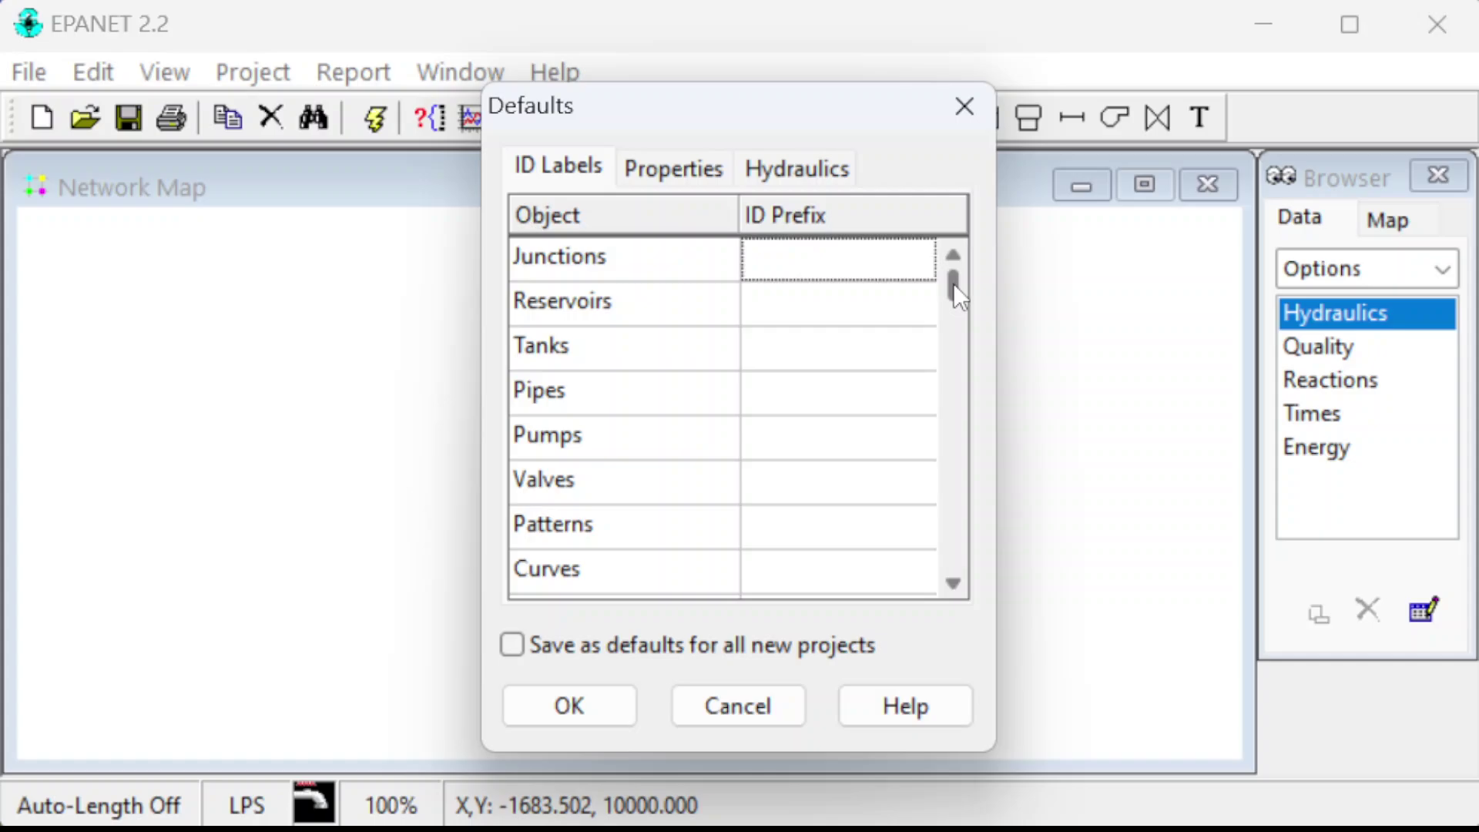
{"action": "left_click_drag", "start_coordinate": [943, 361], "coordinate": [943, 381]}
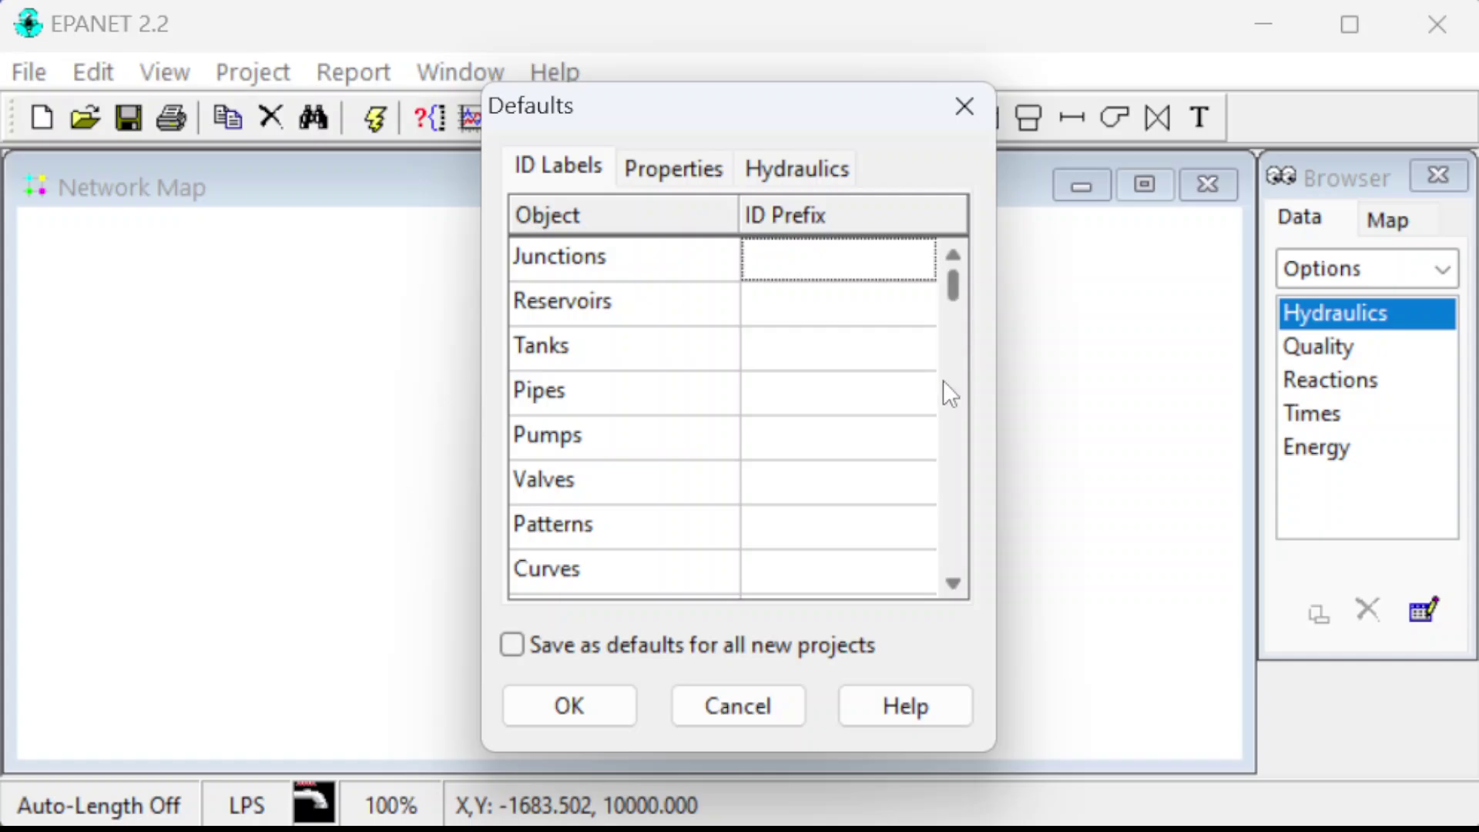
{"action": "left_click", "coordinate": [954, 423]}
{"action": "left_click", "coordinate": [955, 462]}
{"action": "left_click", "coordinate": [690, 167]}
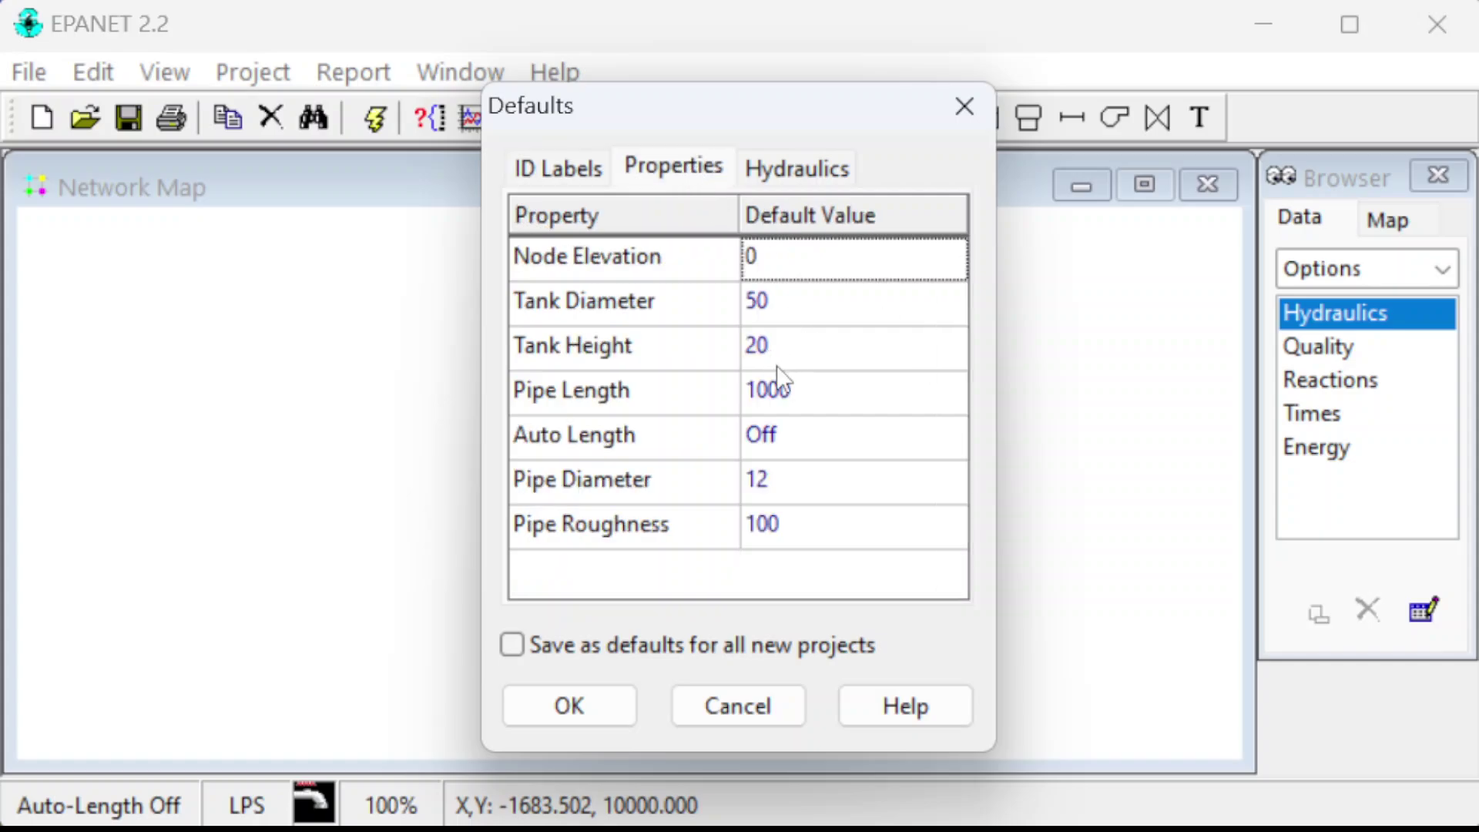
{"action": "left_click", "coordinate": [792, 526]}
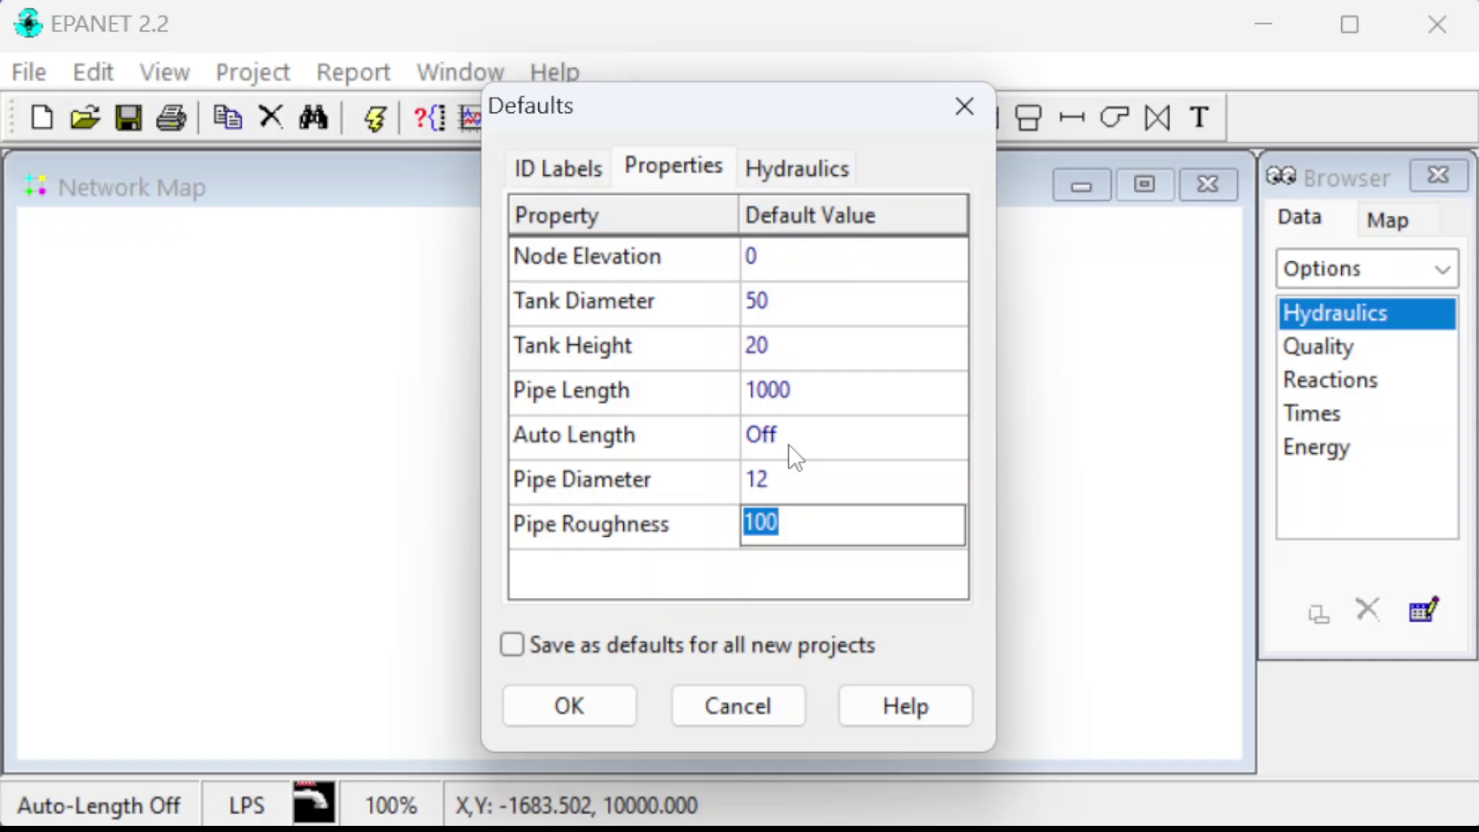
{"action": "type", "text": ".25"}
{"action": "key", "text": "Up"}
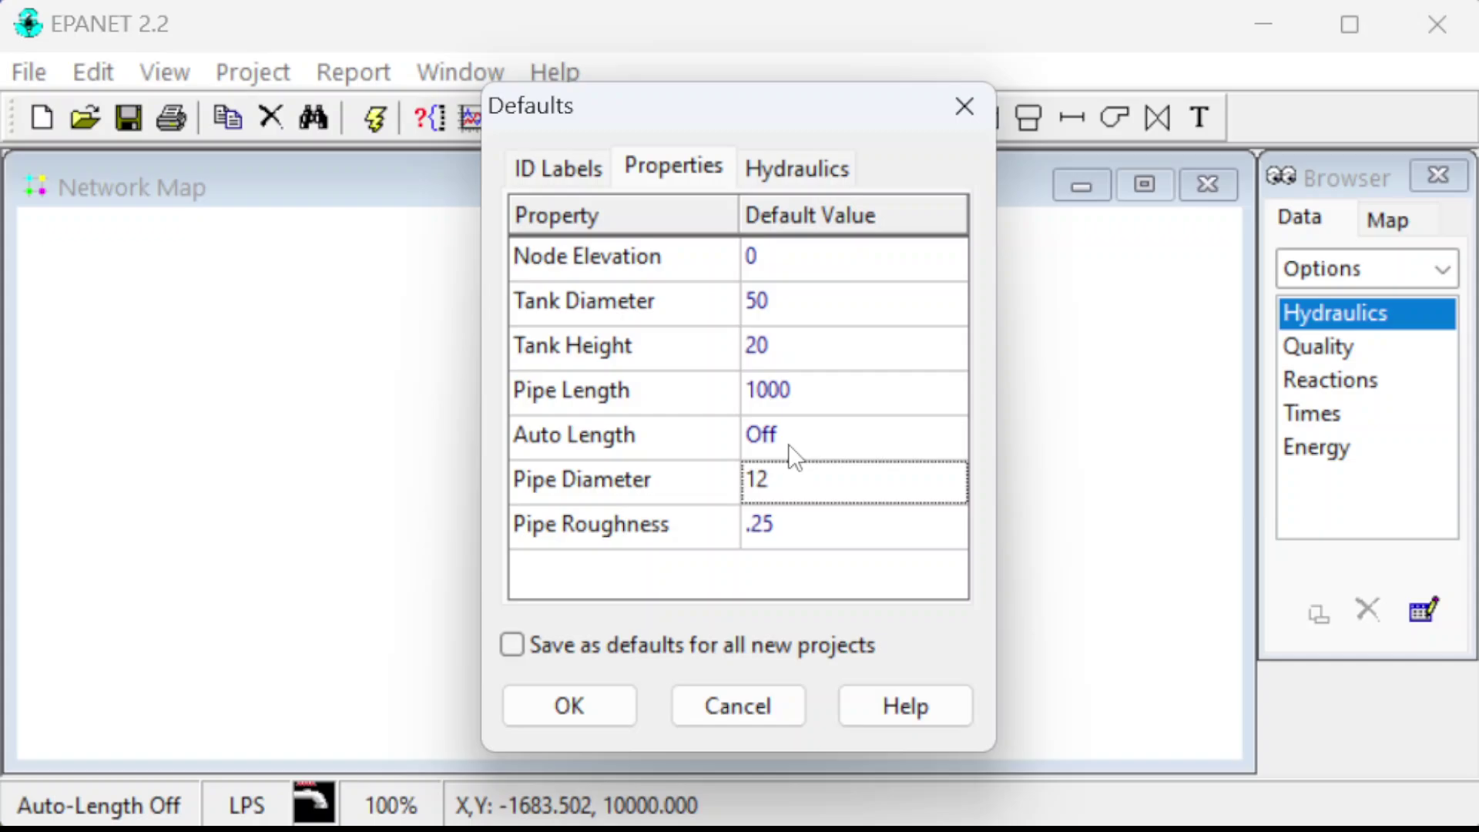
{"action": "type", "text": "20"}
{"action": "key", "text": "Return"}
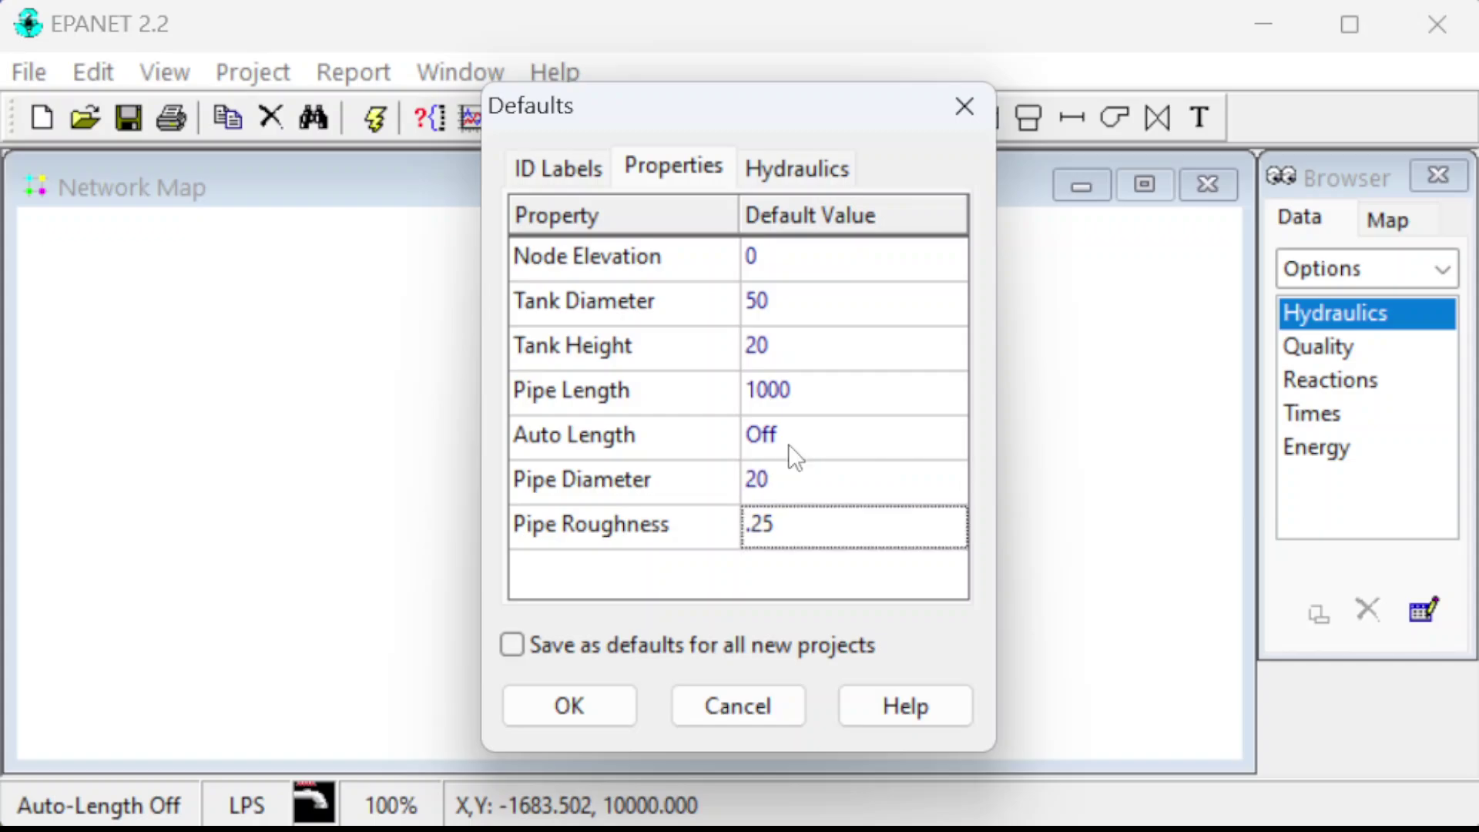
- Change the default pipe length to 100 and accept the project defaults
{"action": "left_click", "coordinate": [775, 387]}
{"action": "left_click", "coordinate": [847, 394]}
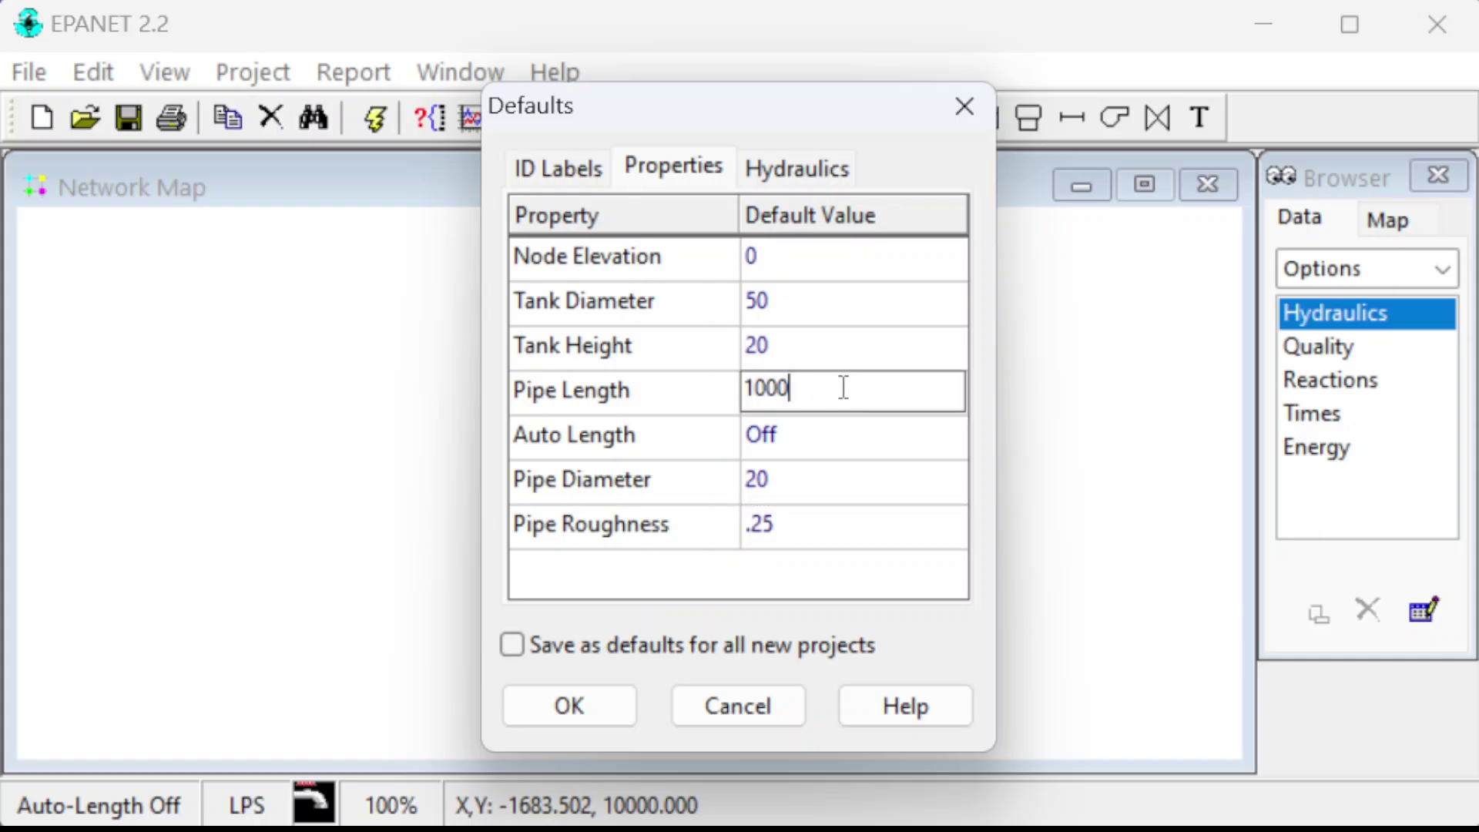
{"action": "key", "text": "BackSpace"}
{"action": "left_click", "coordinate": [570, 706]}
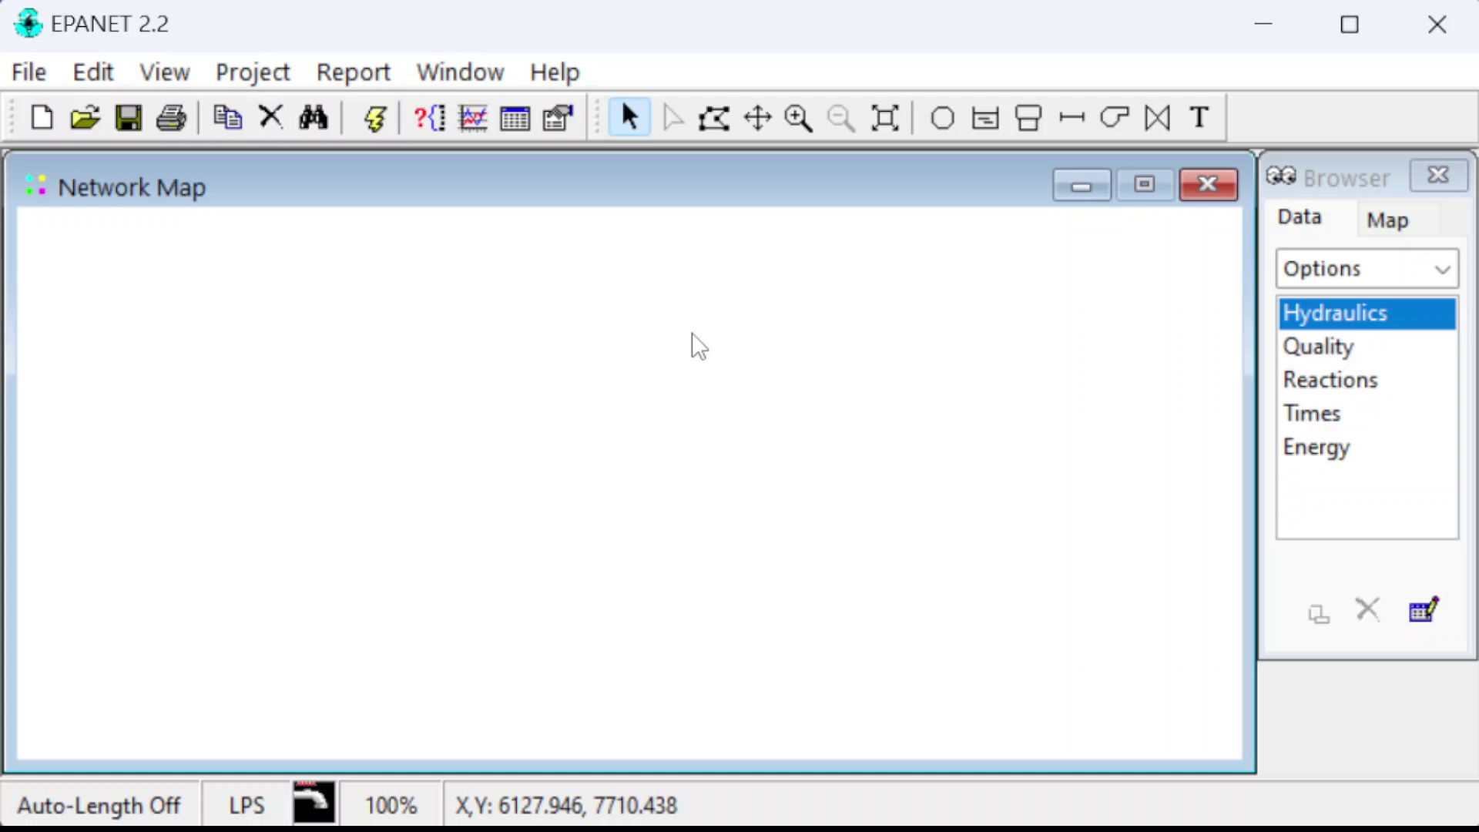
- Place a reservoir in the upper-left area of the network map and set its total head to 10
{"action": "left_click", "coordinate": [984, 121]}
{"action": "left_click", "coordinate": [271, 266]}
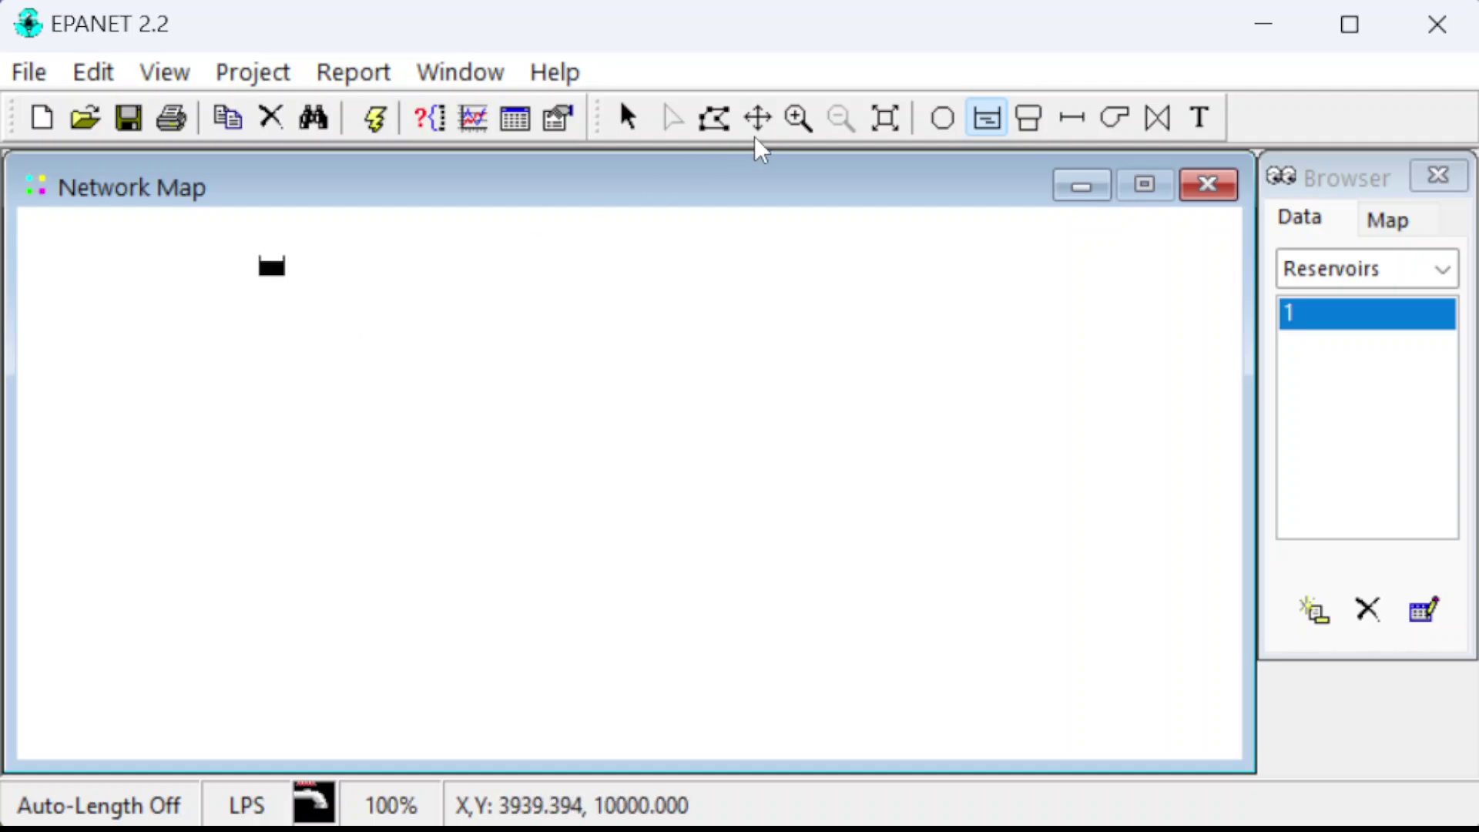
{"action": "left_click", "coordinate": [626, 118]}
{"action": "double_click", "coordinate": [273, 270]}
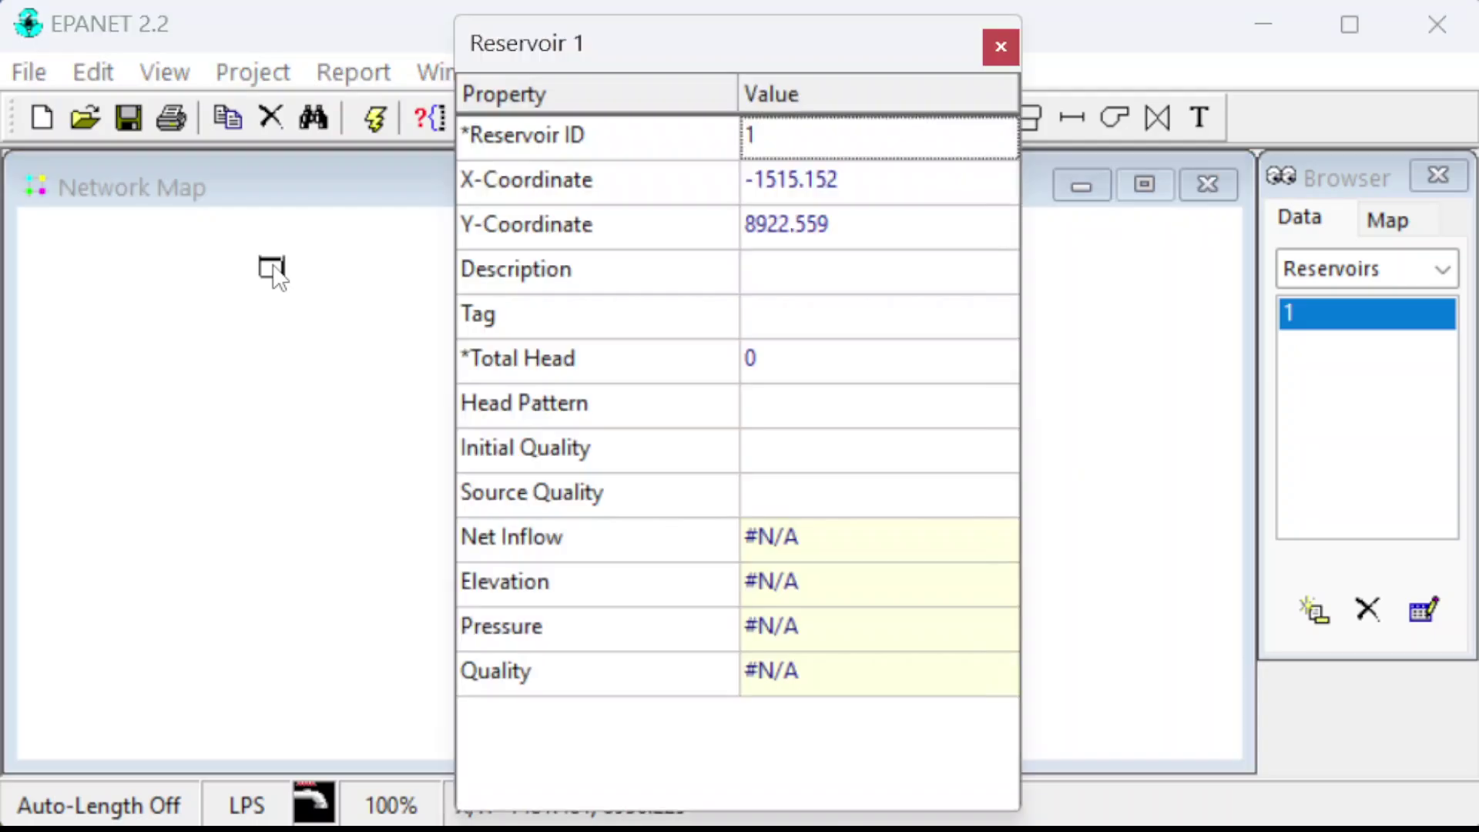
{"action": "left_click", "coordinate": [756, 359]}
{"action": "type", "text": "10"}
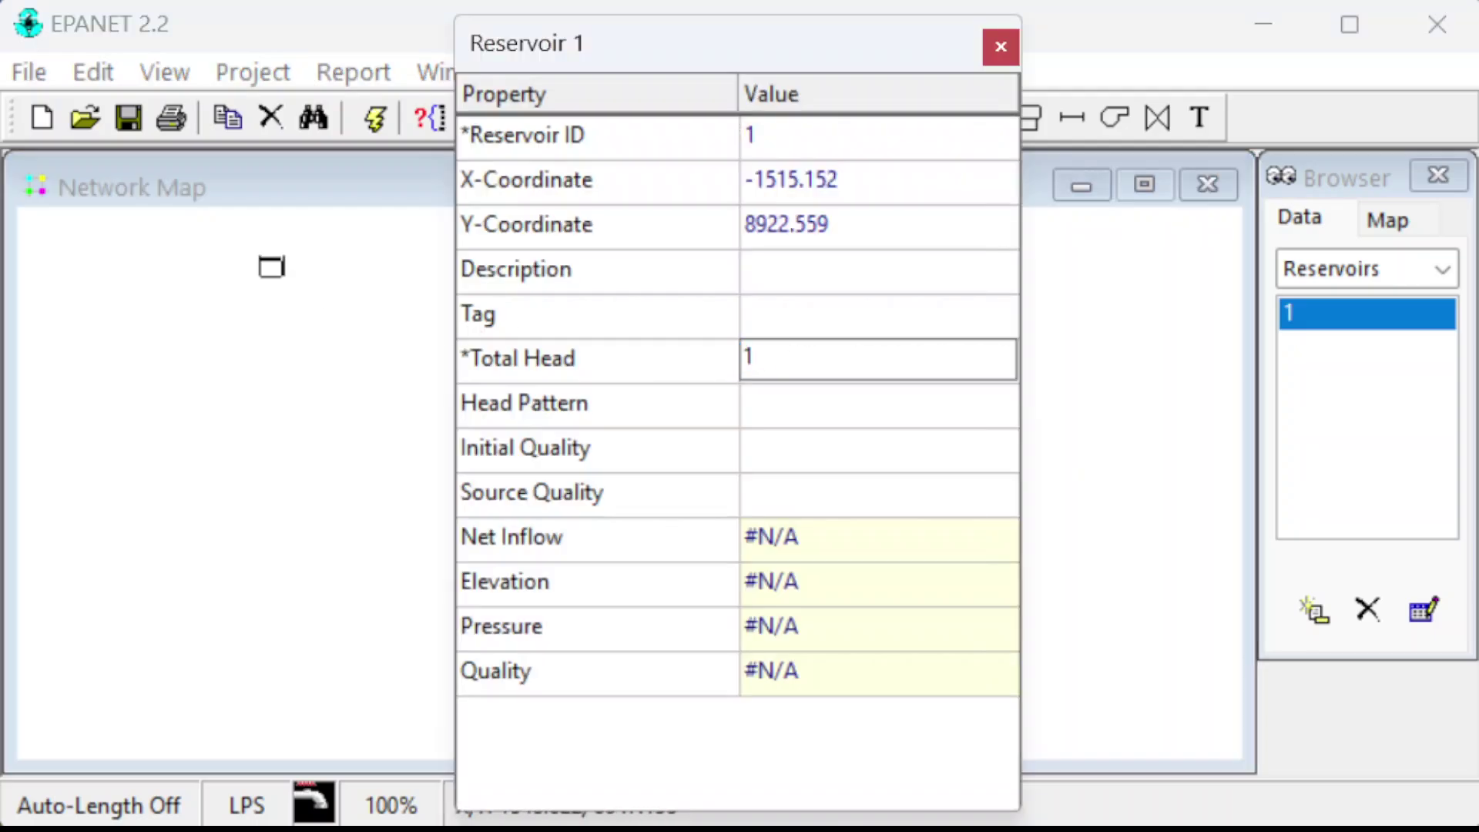
- Commit the reservoir's total head of 10 and close its properties
{"action": "key", "text": "Return"}
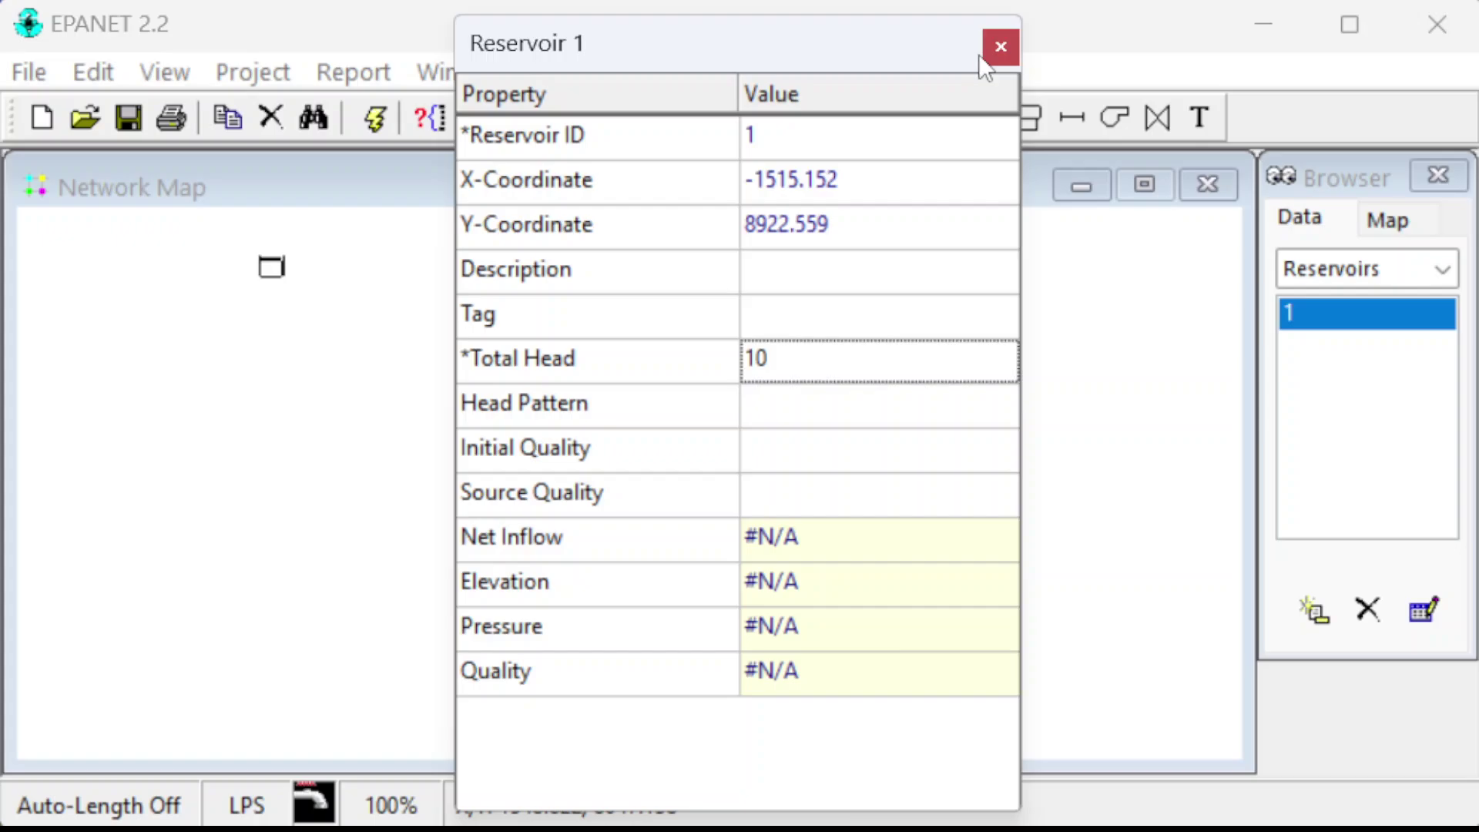
{"action": "left_click", "coordinate": [999, 47]}
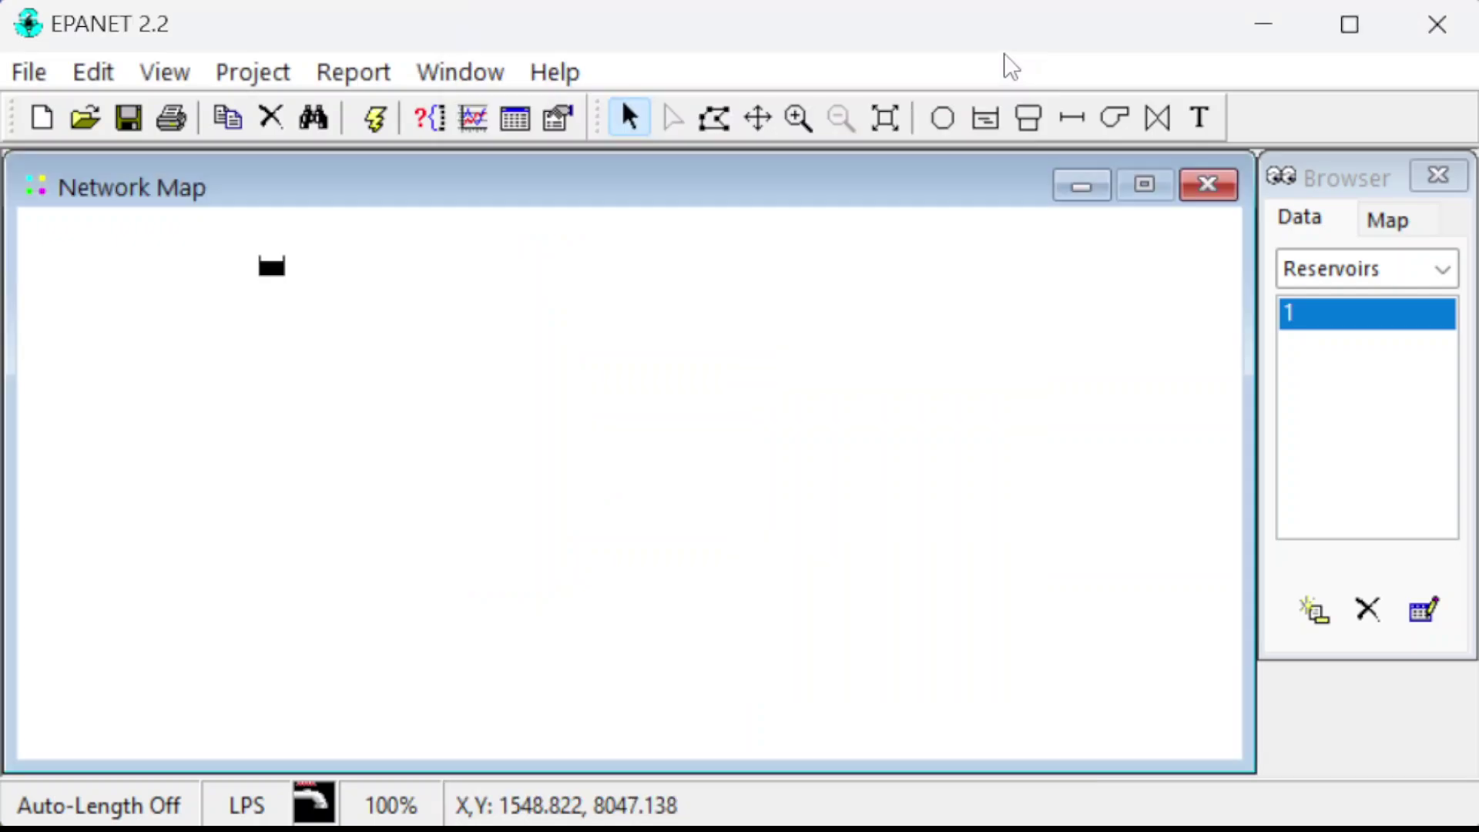
- Place eight junctions below the reservoir on the network map: two in an upper row, three in a middle row and three in a lower row
{"action": "left_click", "coordinate": [943, 117]}
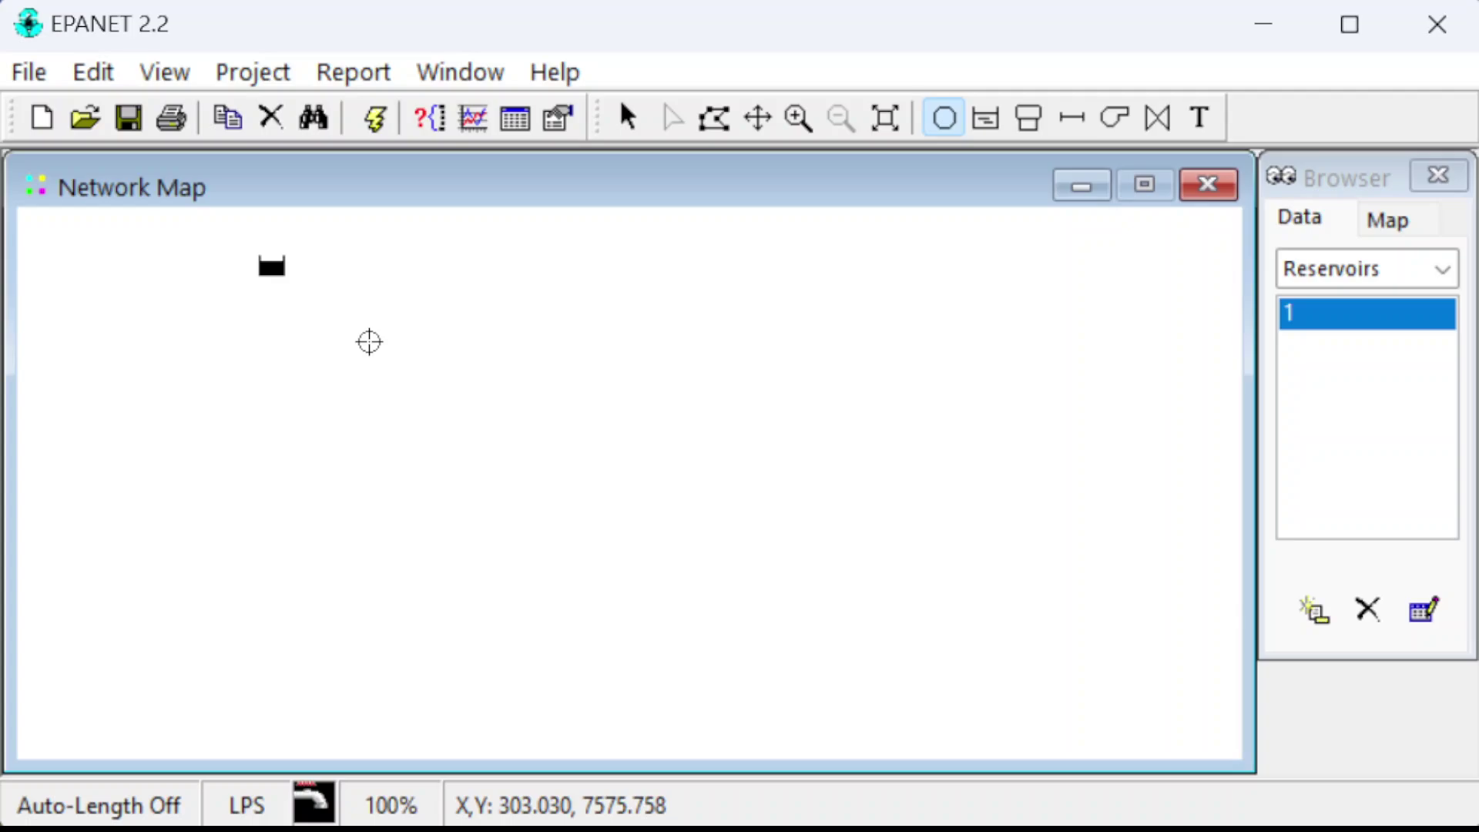
{"action": "left_click", "coordinate": [370, 342]}
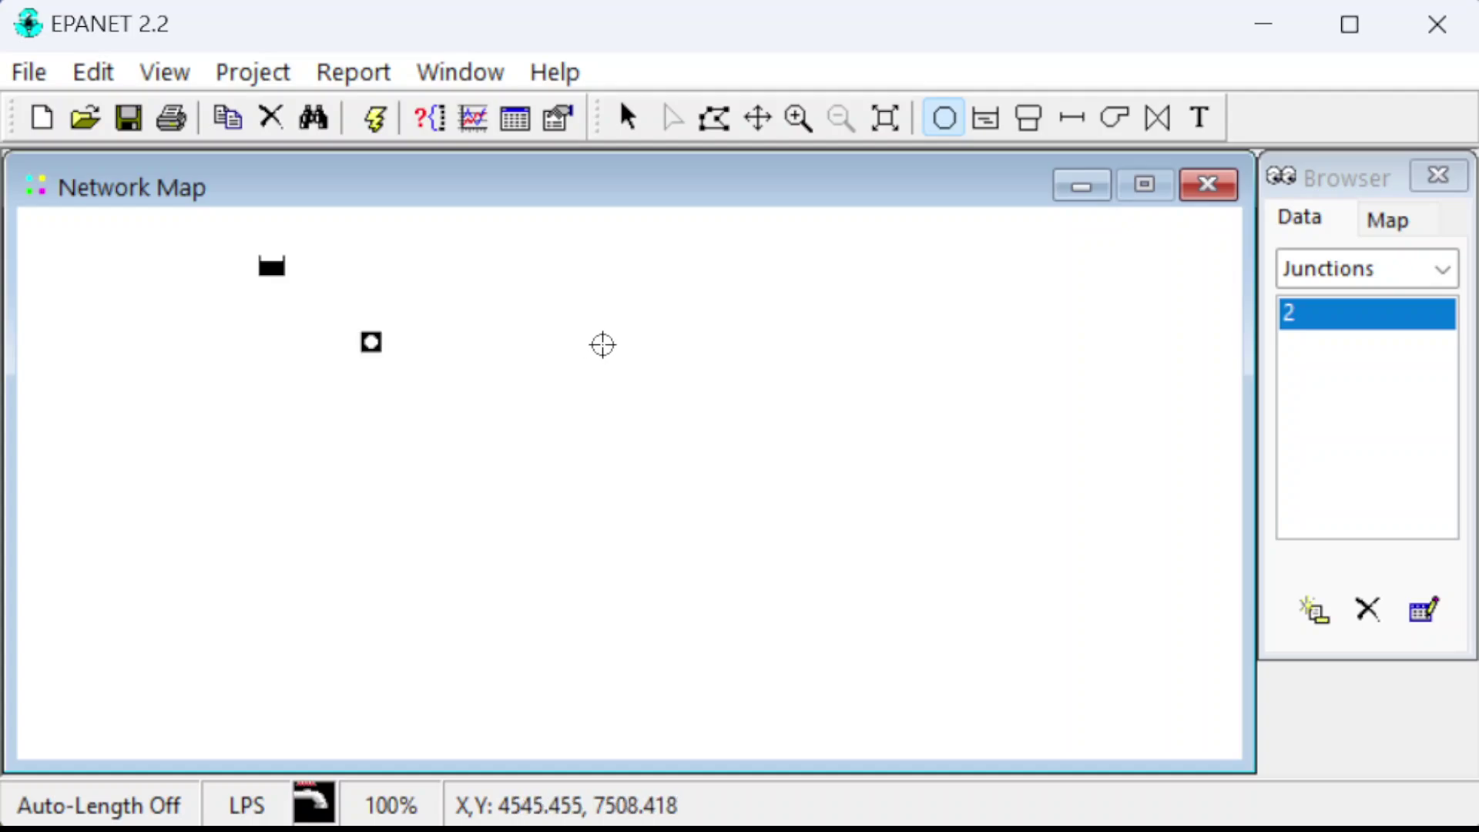
{"action": "left_click", "coordinate": [605, 341]}
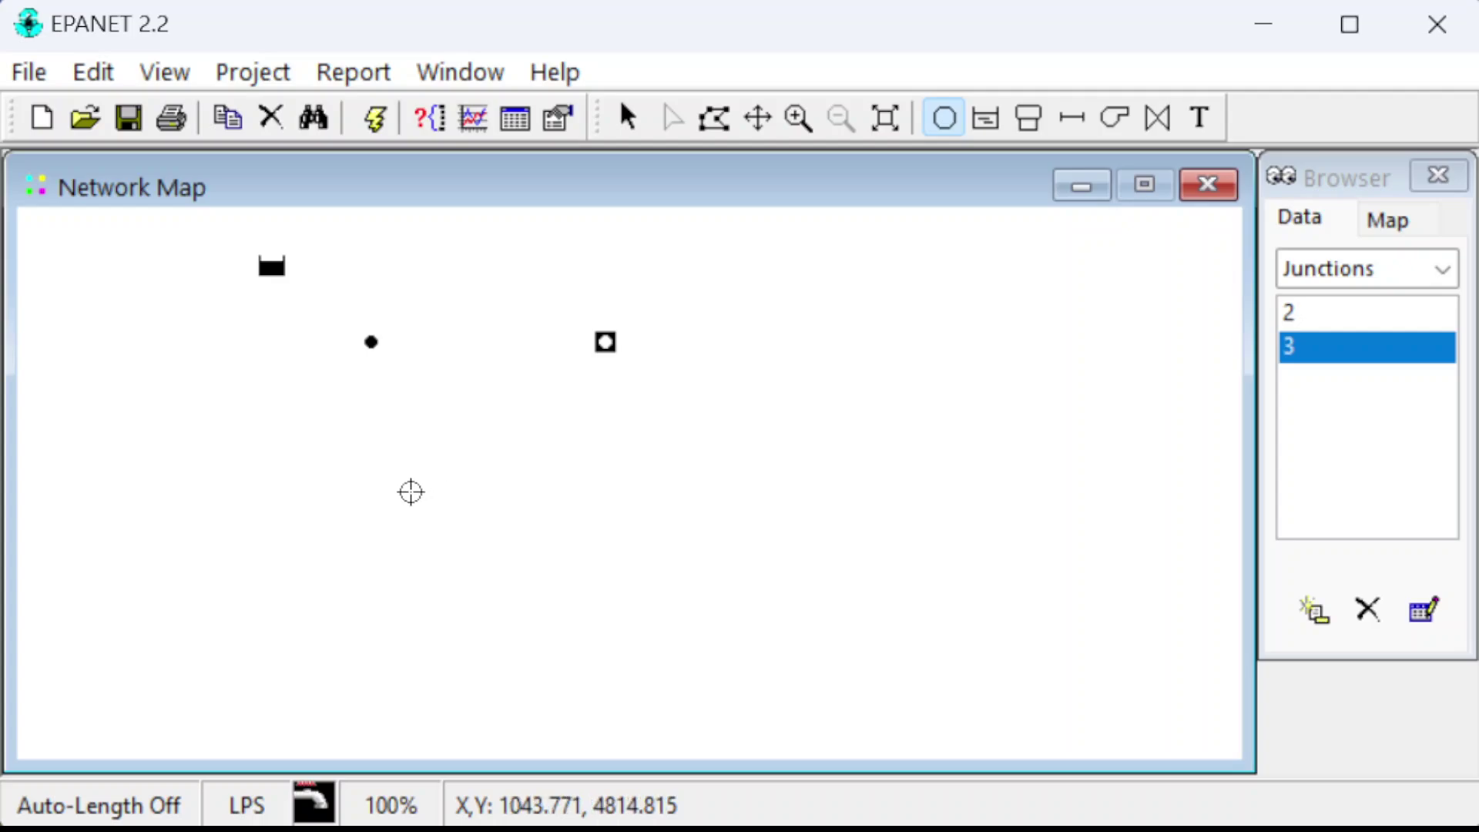
{"action": "left_click", "coordinate": [380, 493]}
{"action": "left_click", "coordinate": [506, 494]}
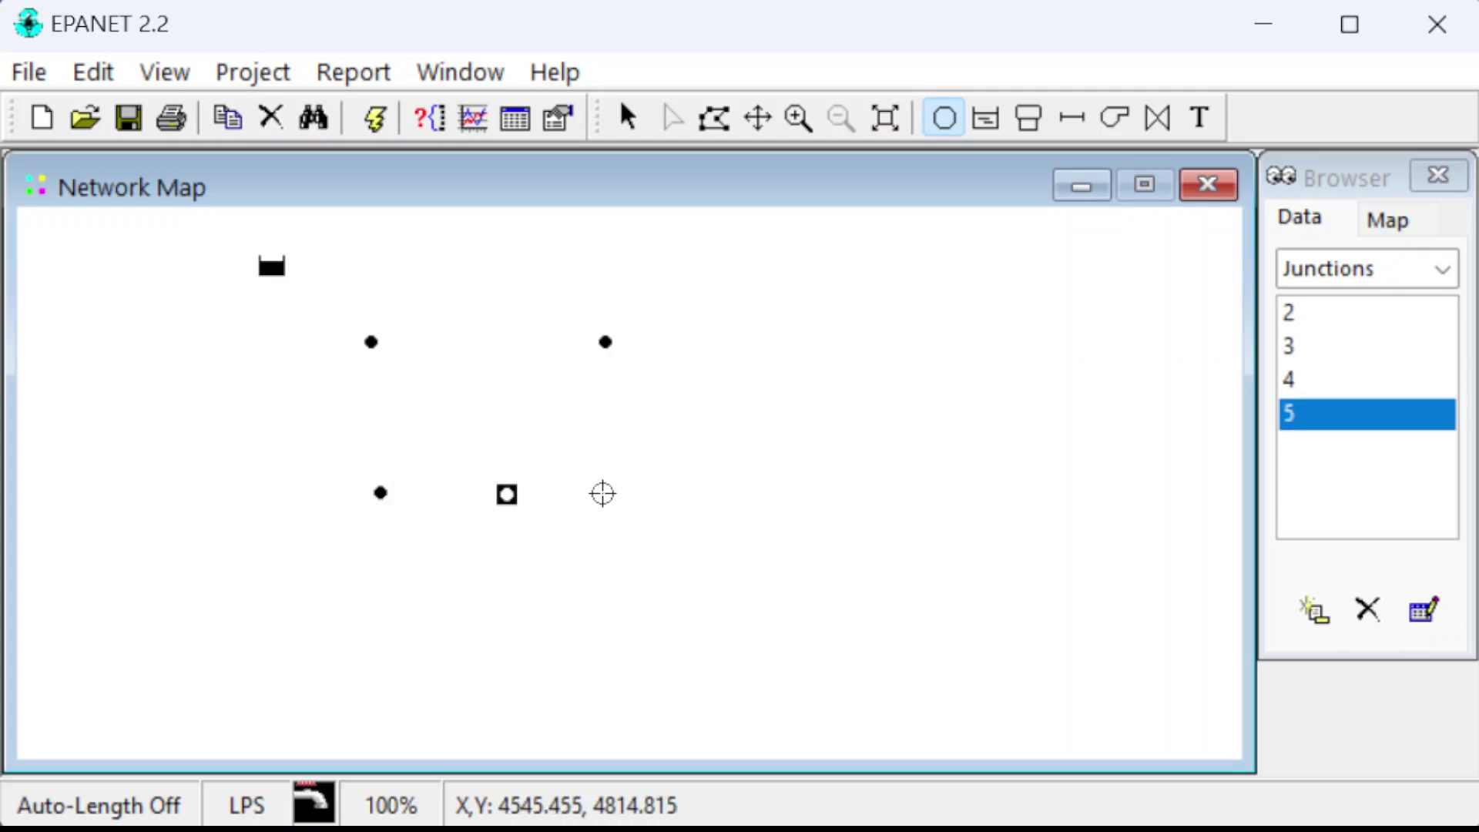
{"action": "left_click", "coordinate": [622, 493]}
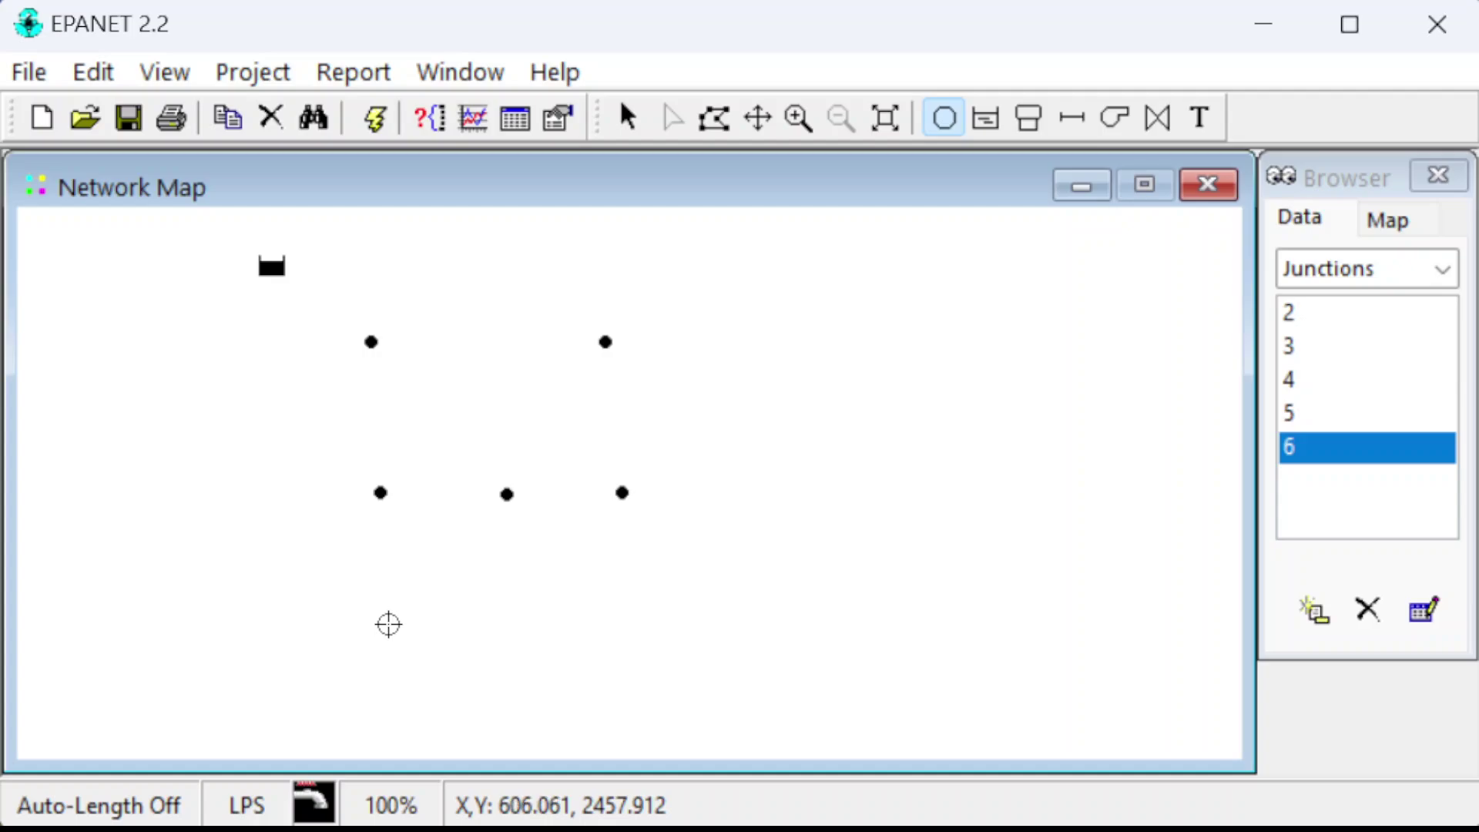
{"action": "left_click", "coordinate": [386, 625]}
{"action": "left_click", "coordinate": [513, 624]}
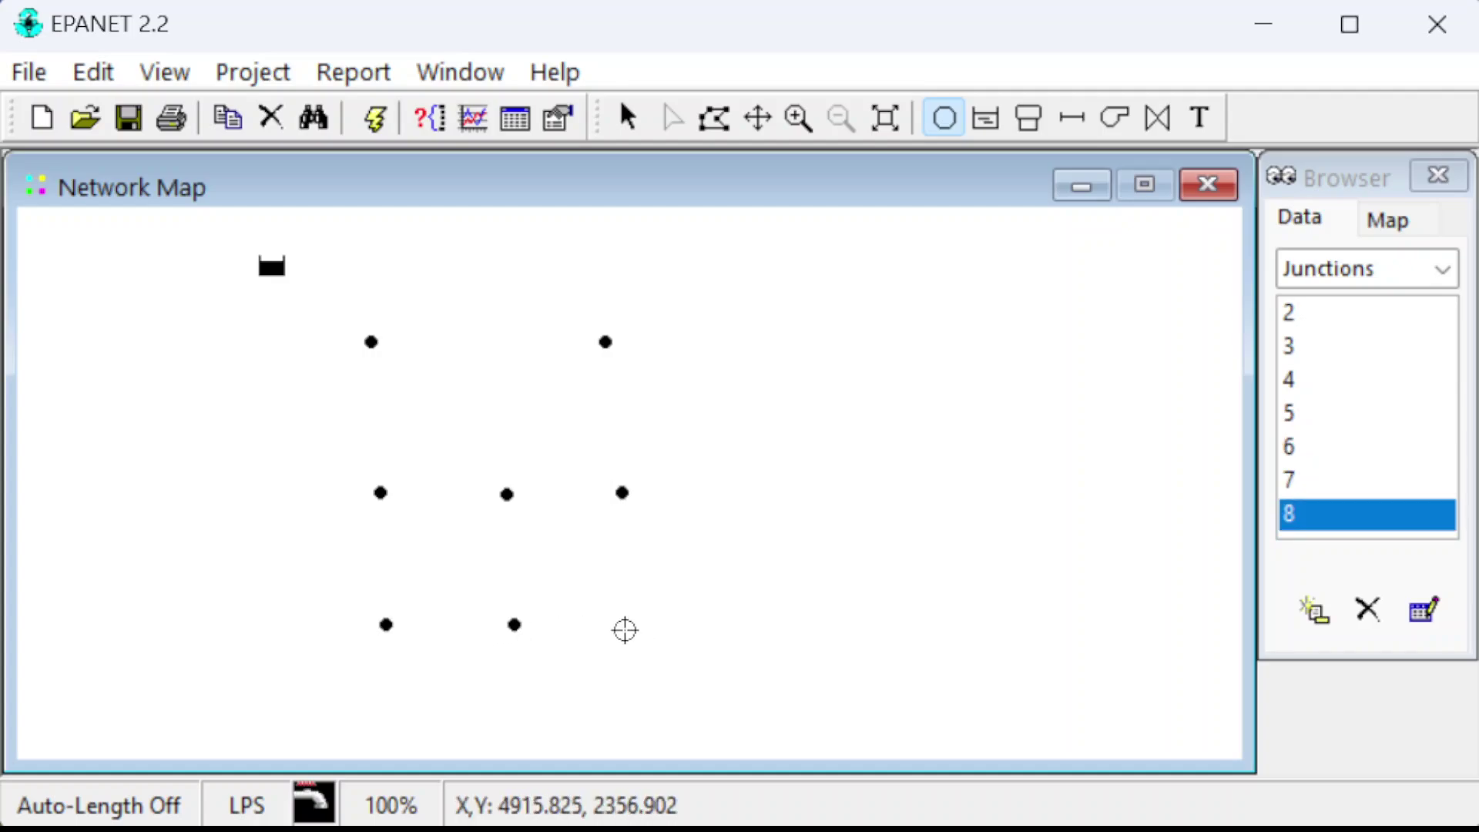
{"action": "left_click", "coordinate": [626, 630]}
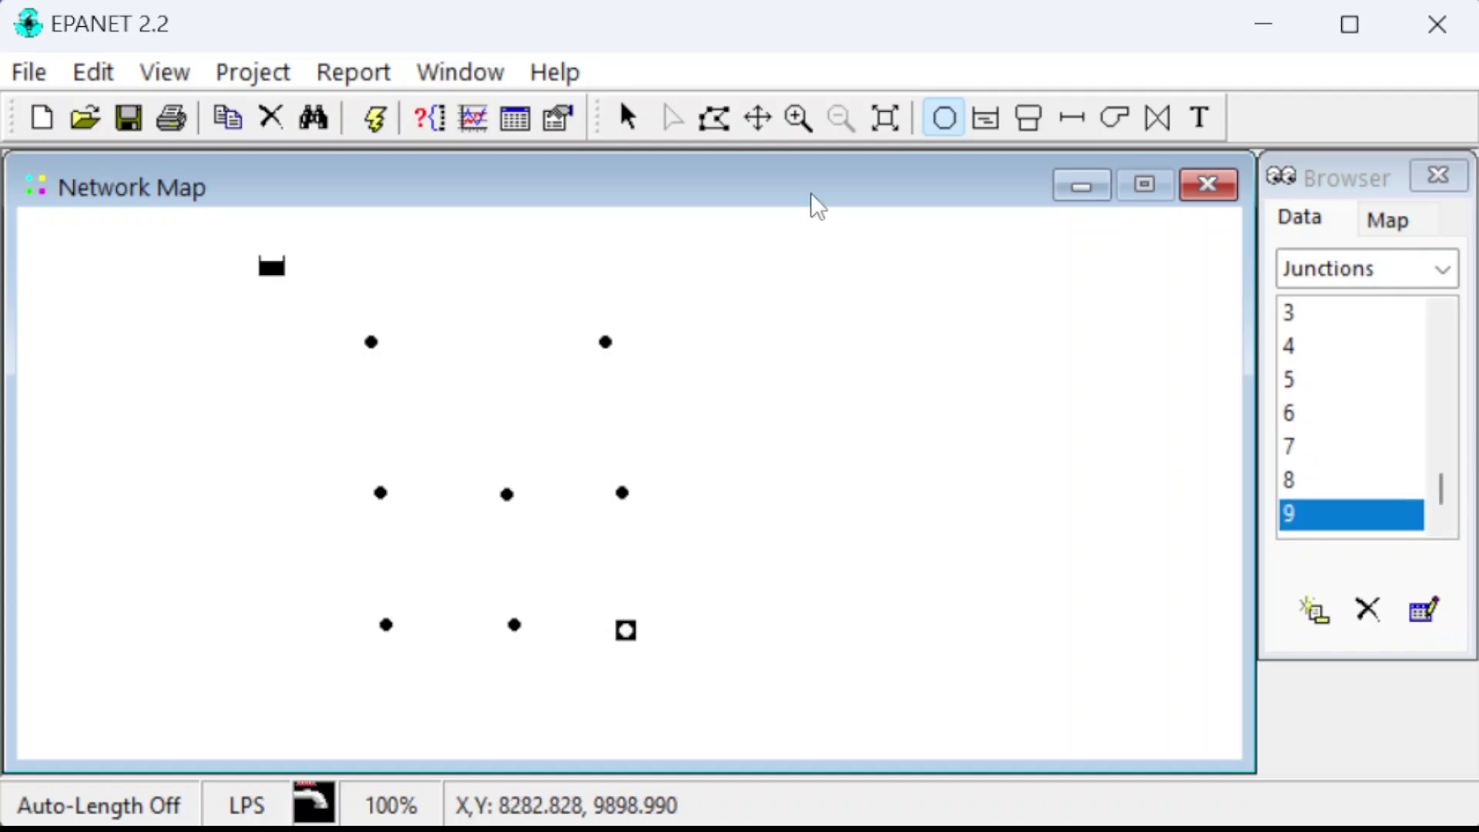
- Draw pipes from the reservoir to the upper-left junction, and from that junction to the upper-right and middle-left junctions
{"action": "left_click", "coordinate": [1071, 117]}
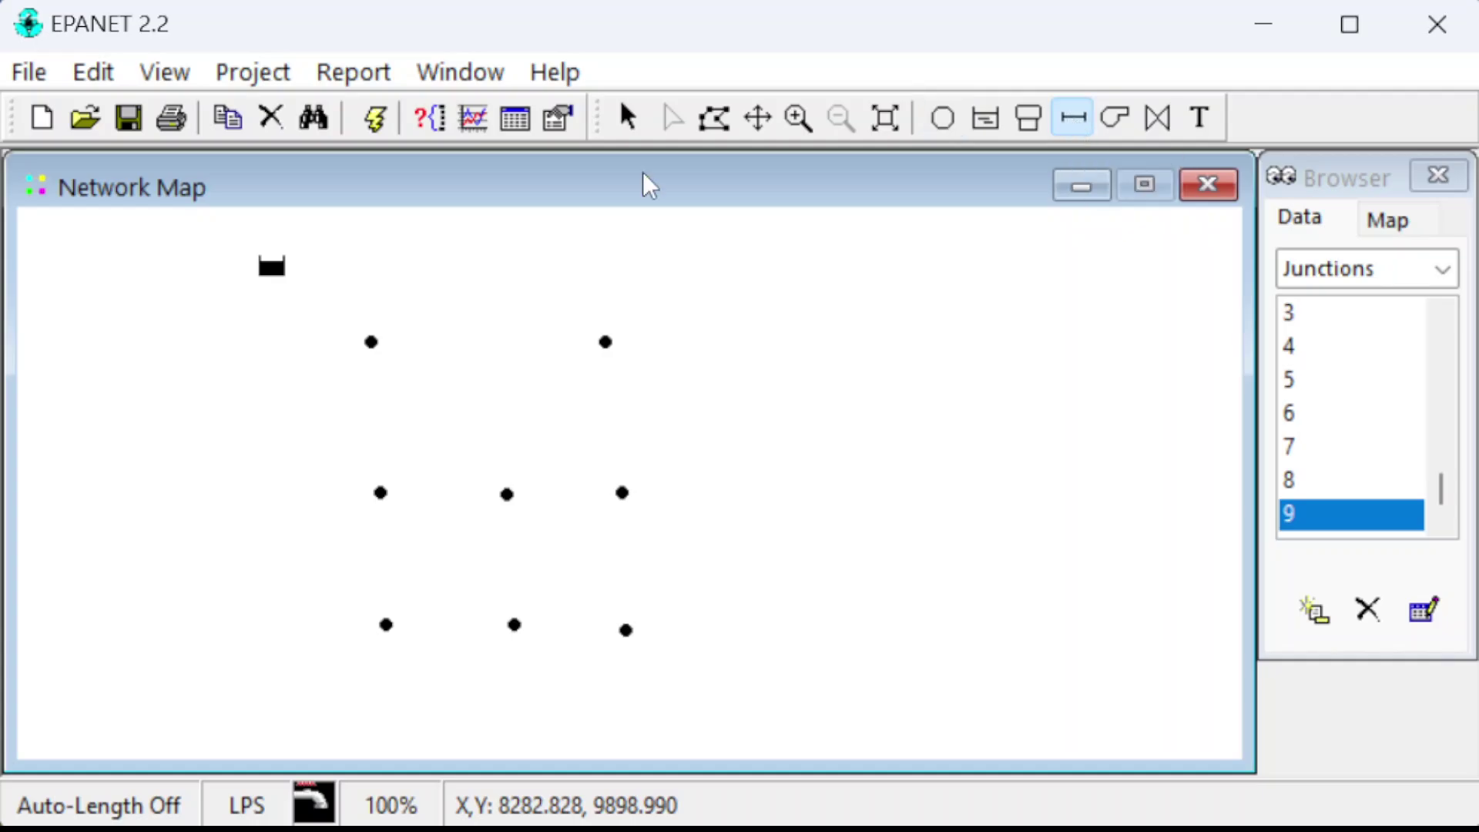
{"action": "left_click", "coordinate": [271, 267]}
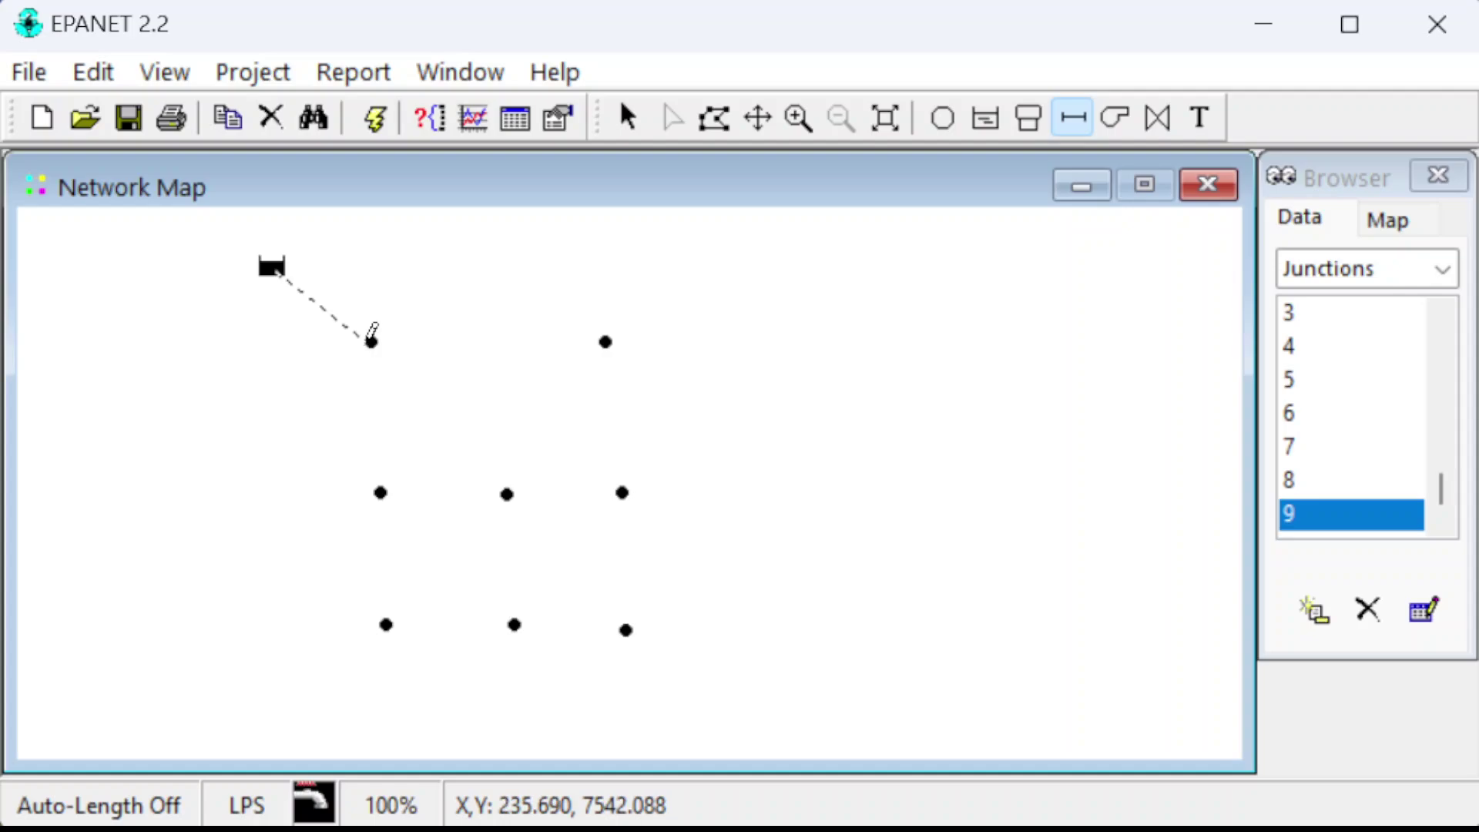
{"action": "left_click", "coordinate": [372, 341]}
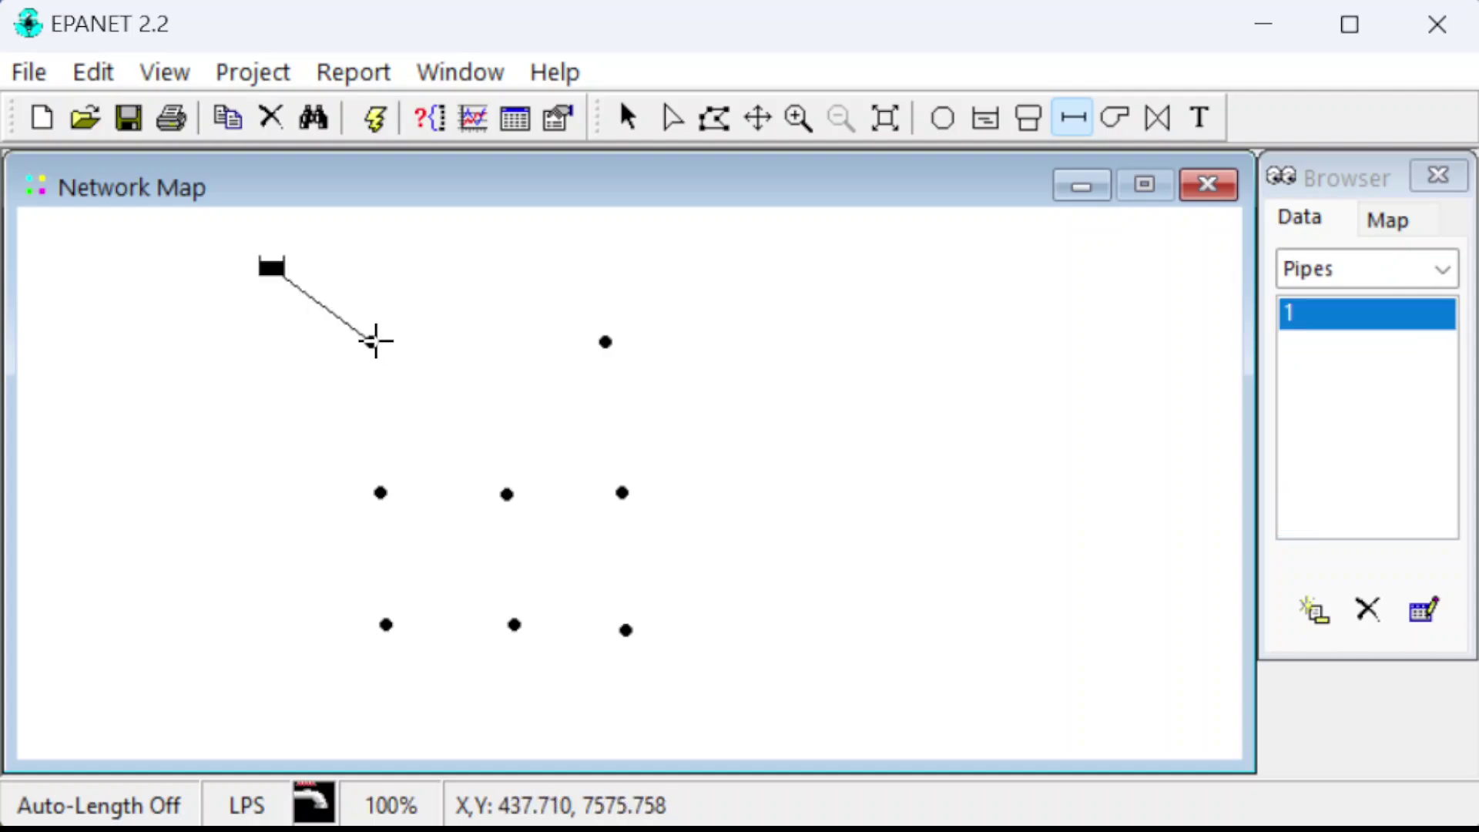
{"action": "left_click", "coordinate": [372, 341]}
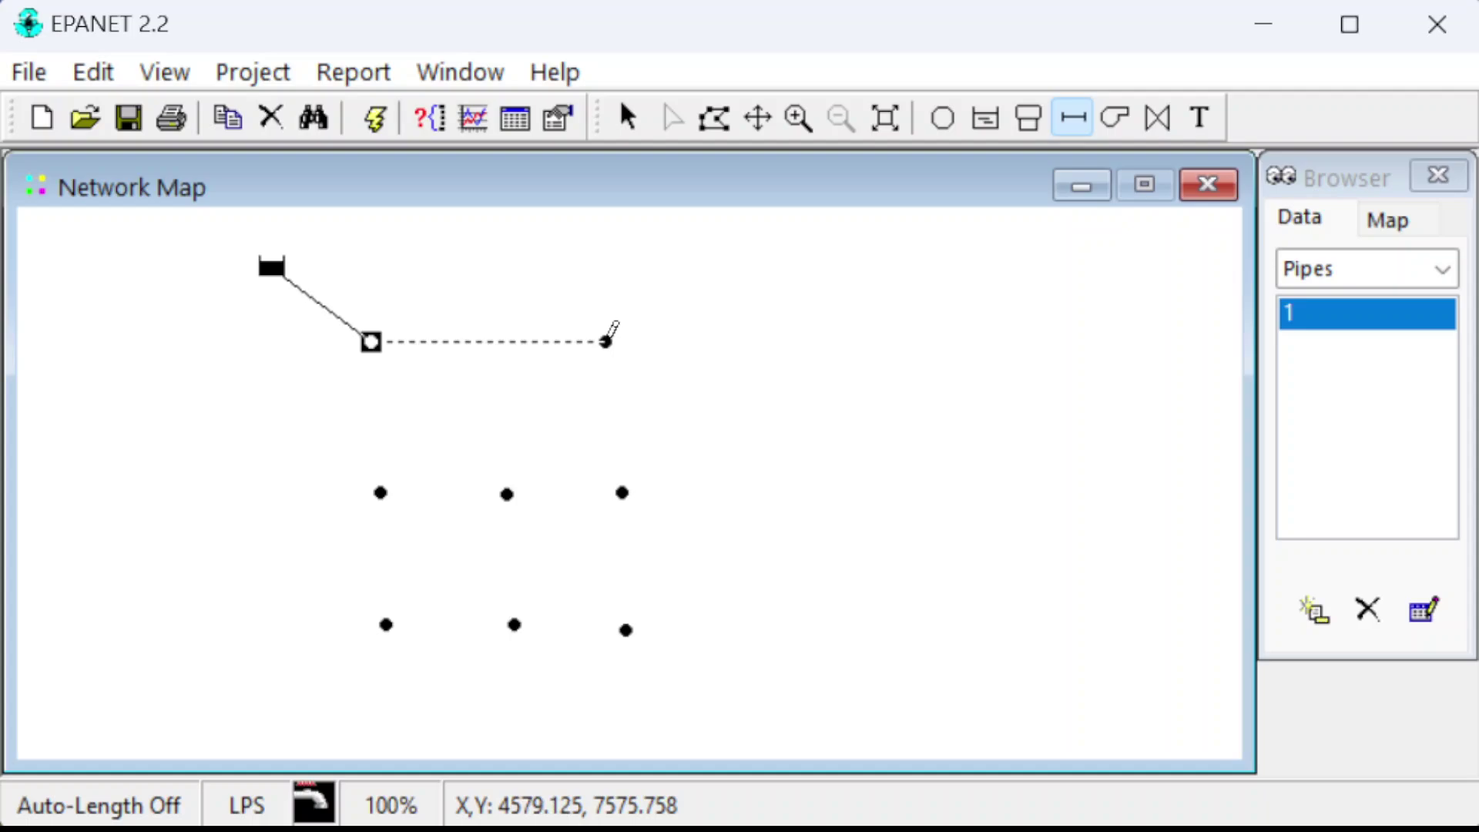
{"action": "left_click", "coordinate": [606, 341]}
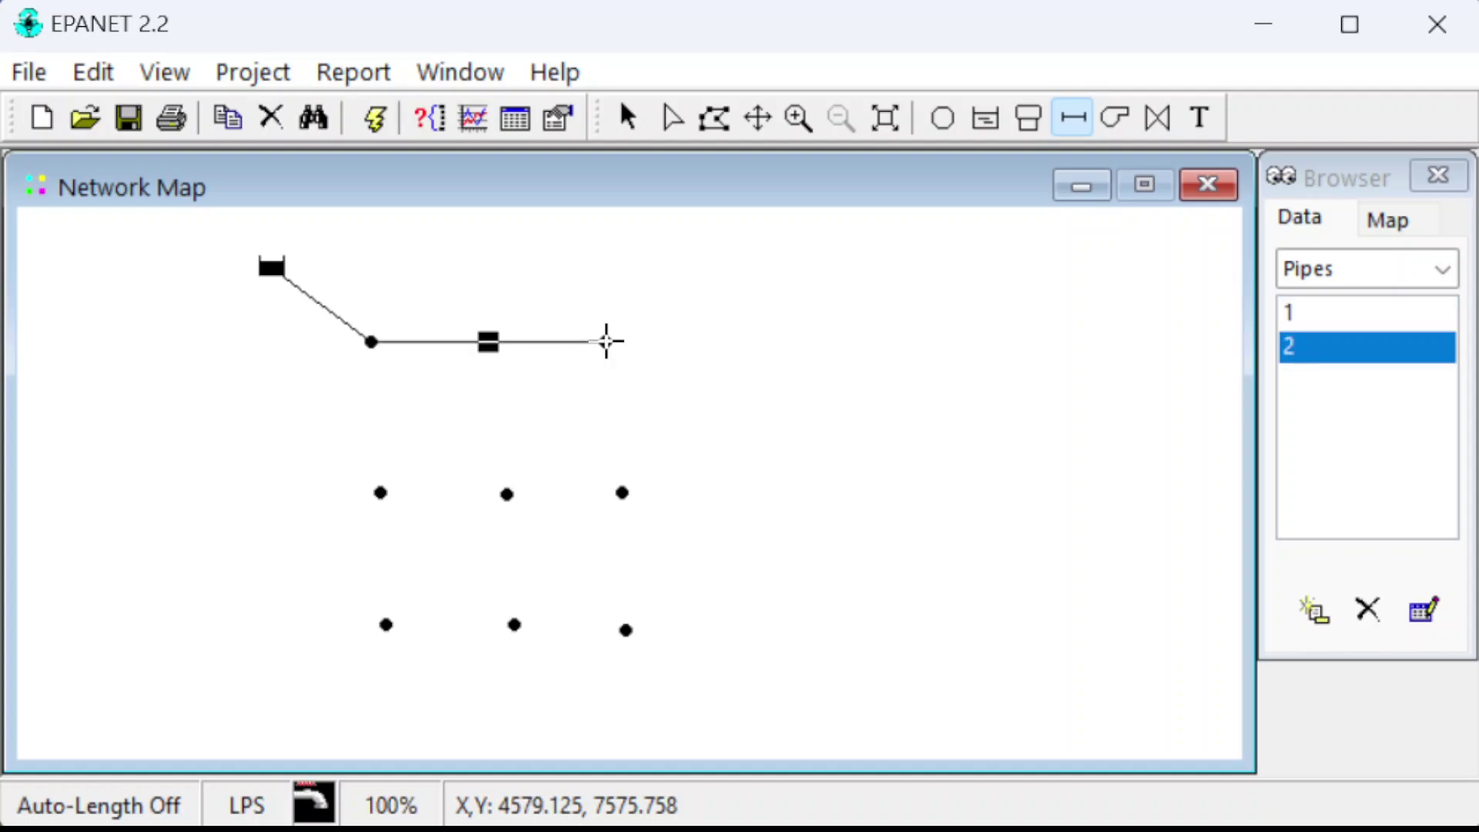
{"action": "left_click", "coordinate": [371, 341]}
{"action": "left_click", "coordinate": [377, 494]}
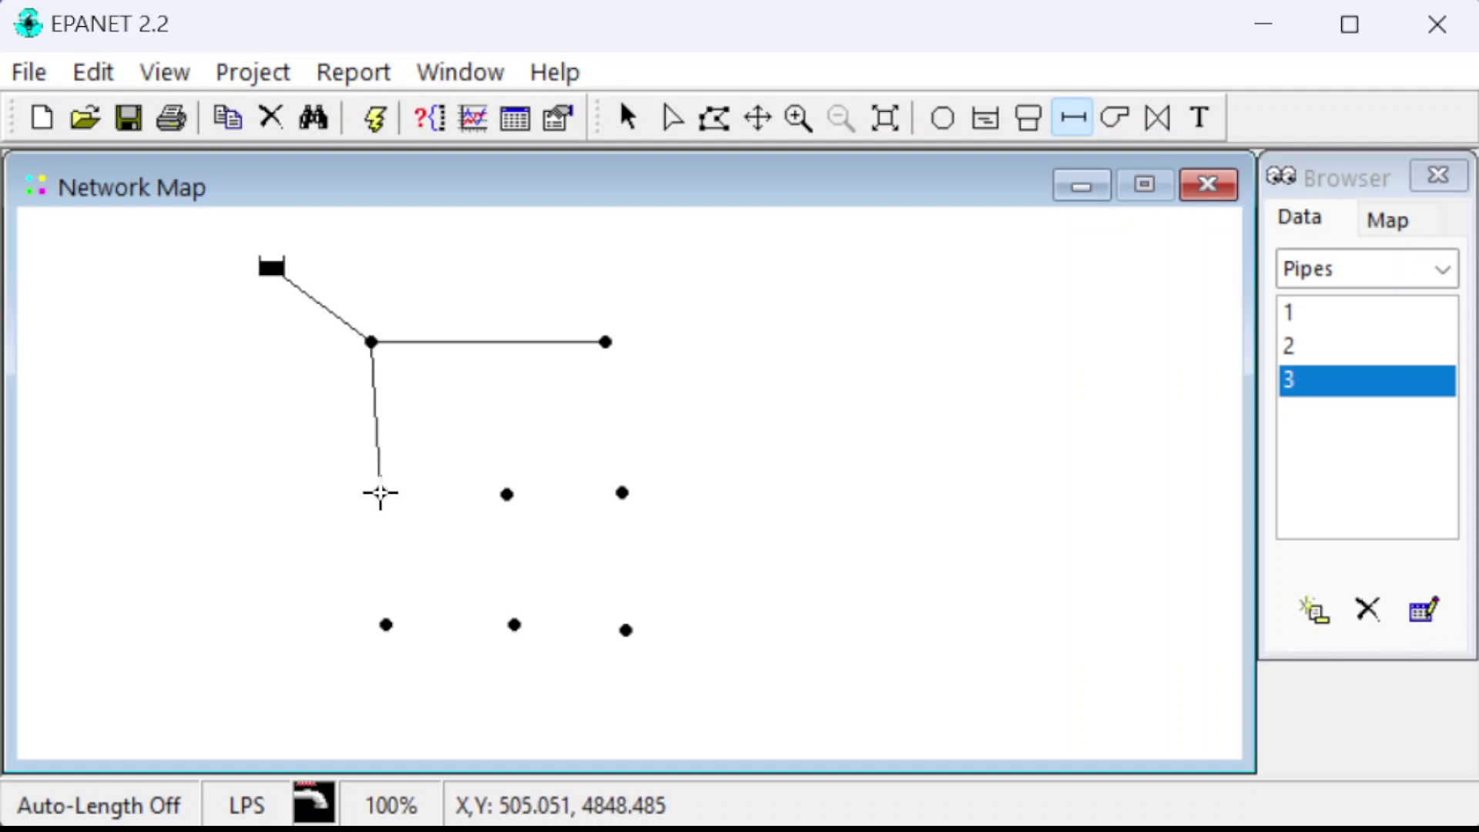
- Connect the three middle-row junctions with two pipes and join the upper-right junction to the middle-right one
{"action": "left_click", "coordinate": [378, 493]}
{"action": "left_click", "coordinate": [506, 494]}
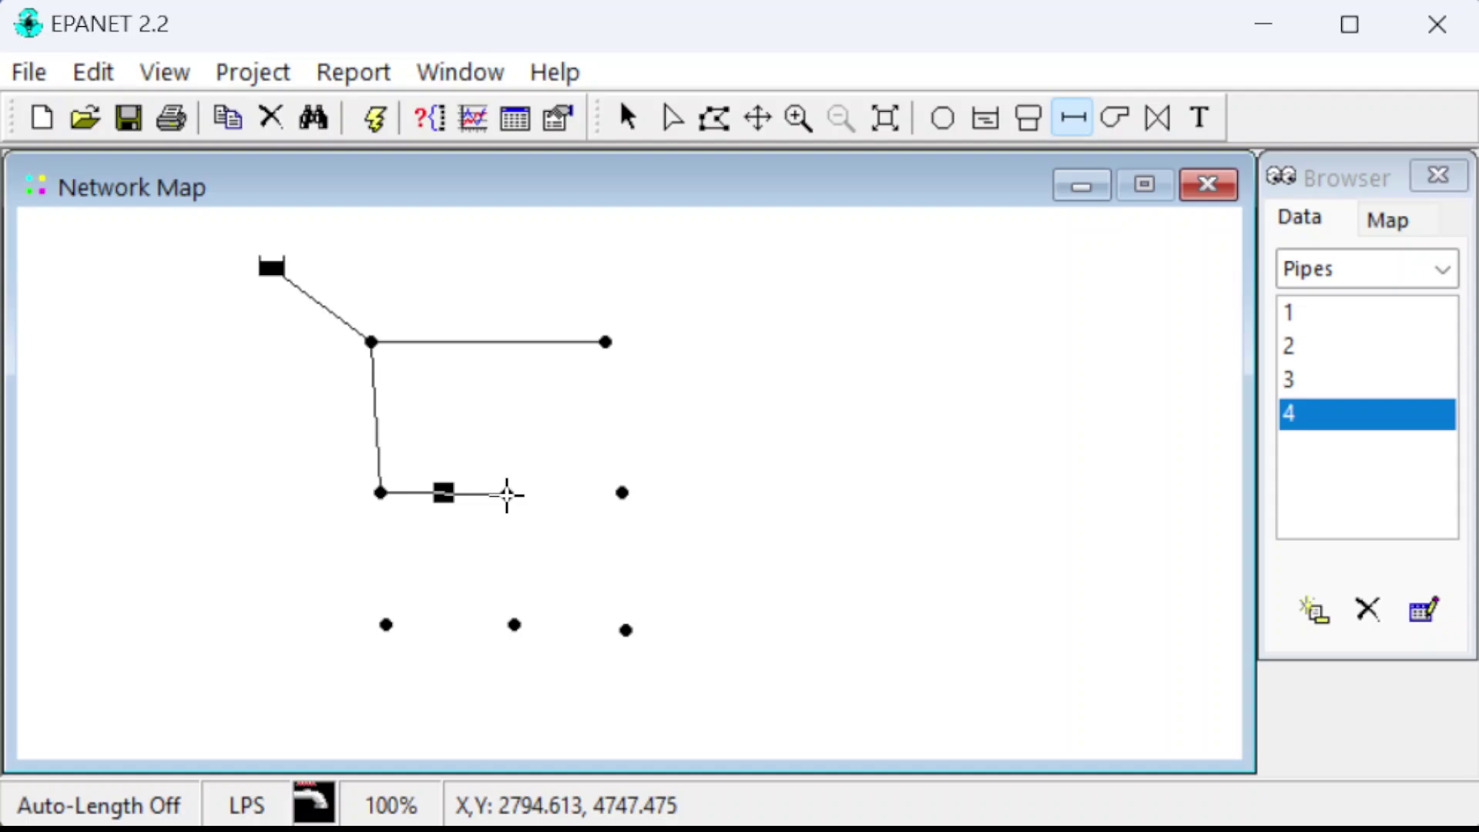
{"action": "left_click", "coordinate": [506, 494]}
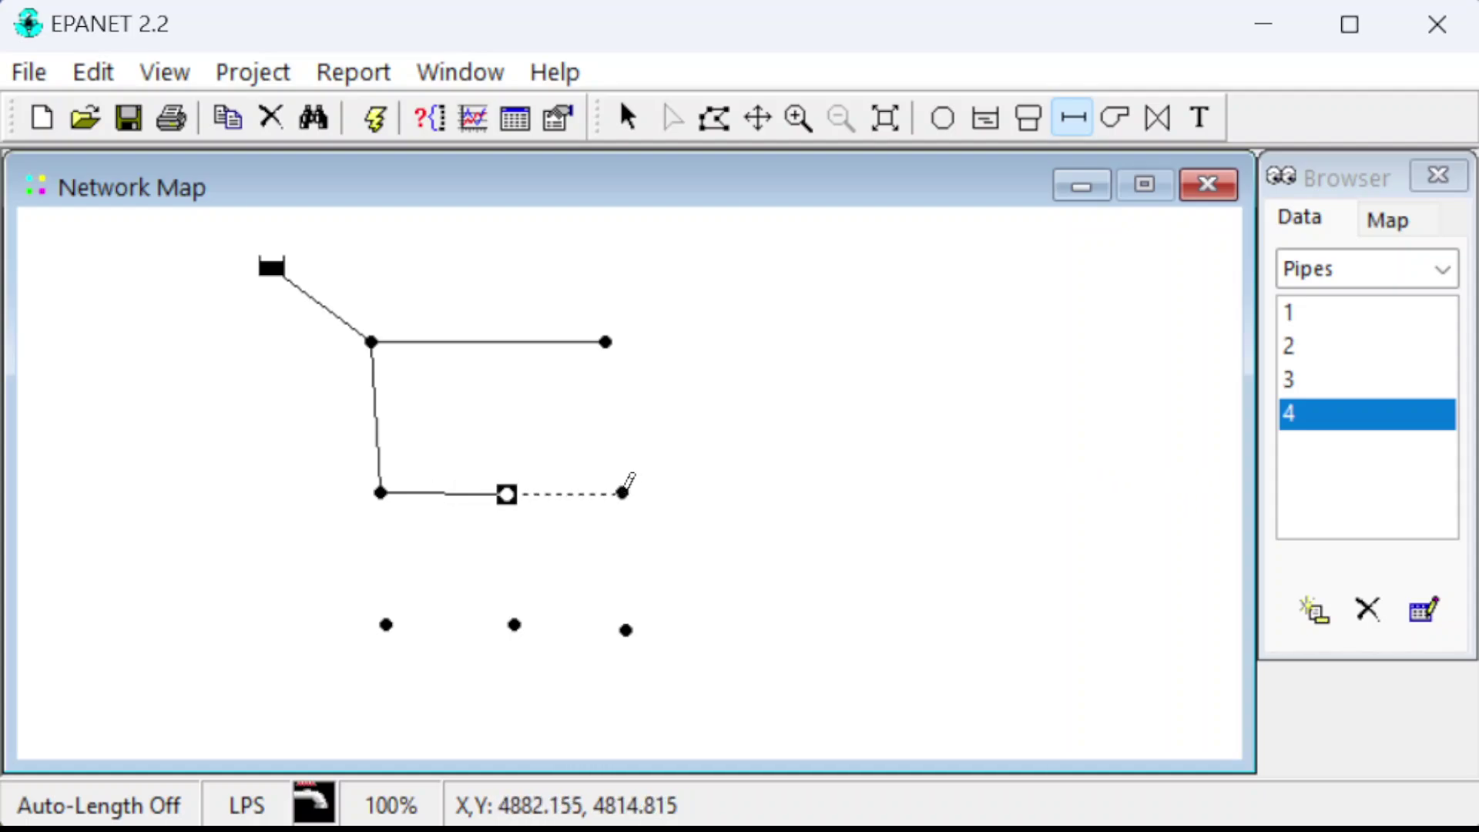
{"action": "left_click", "coordinate": [621, 493]}
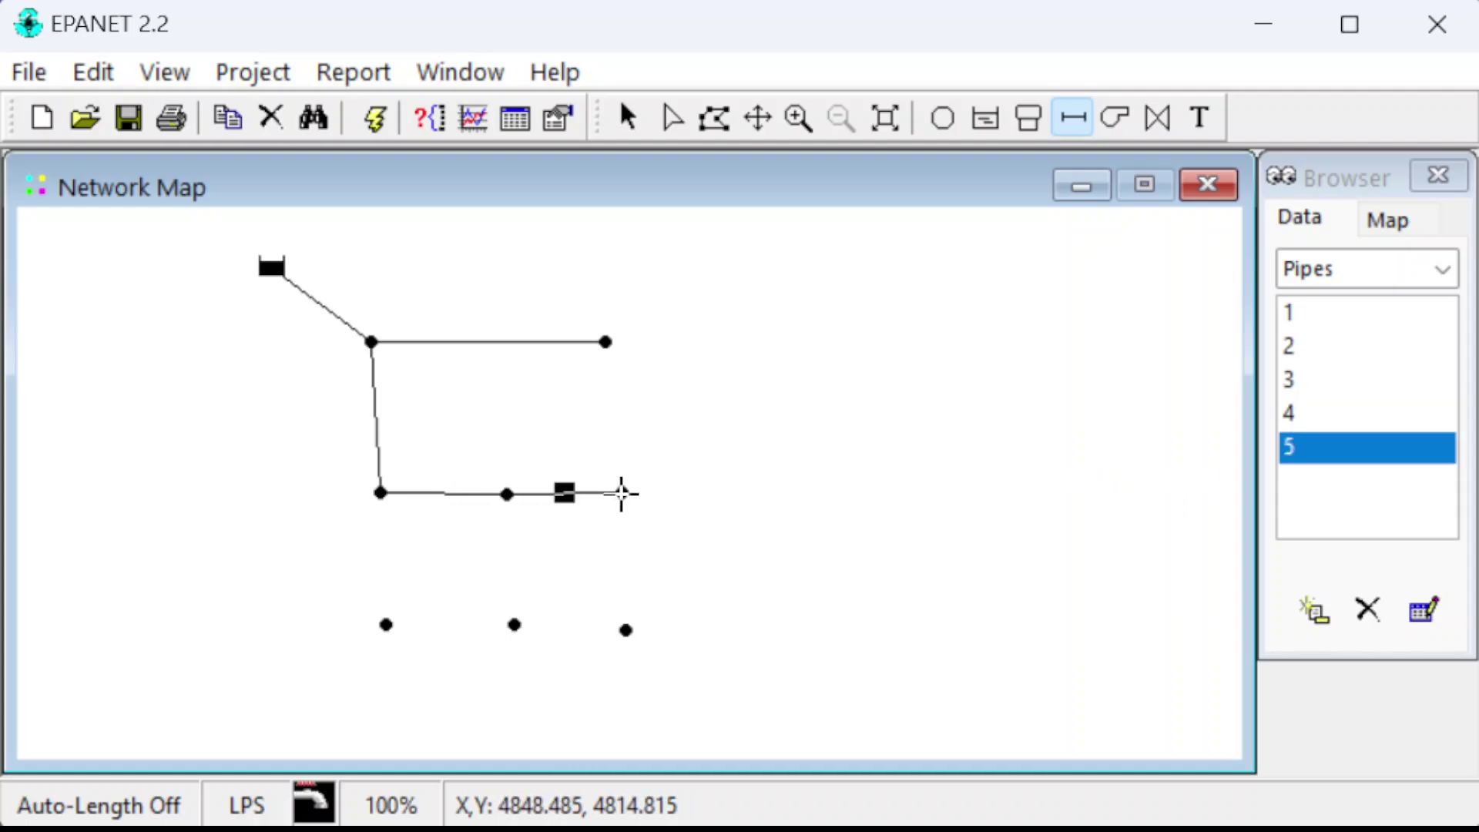
{"action": "left_click", "coordinate": [606, 342]}
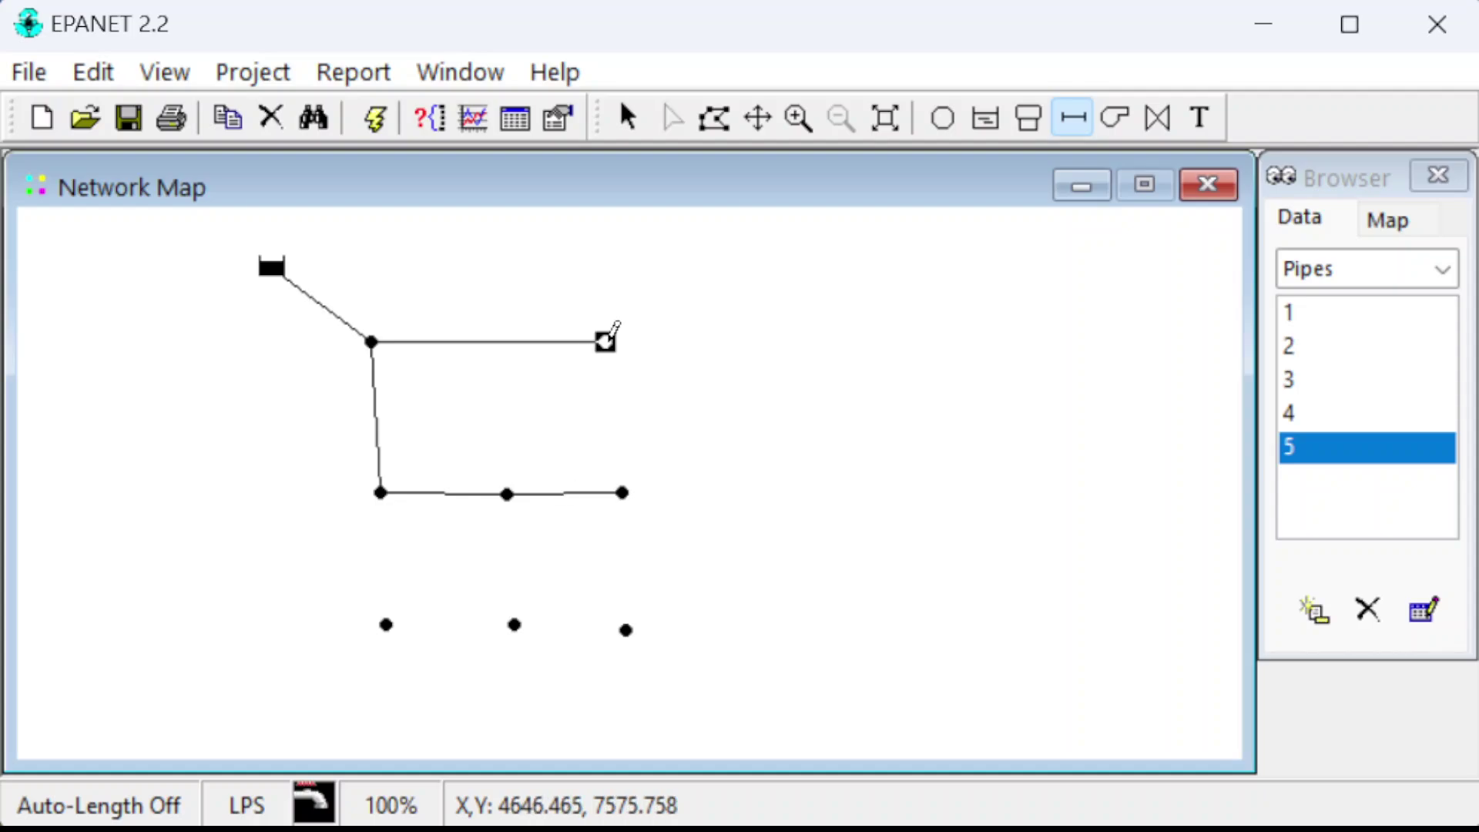
{"action": "left_click", "coordinate": [621, 494]}
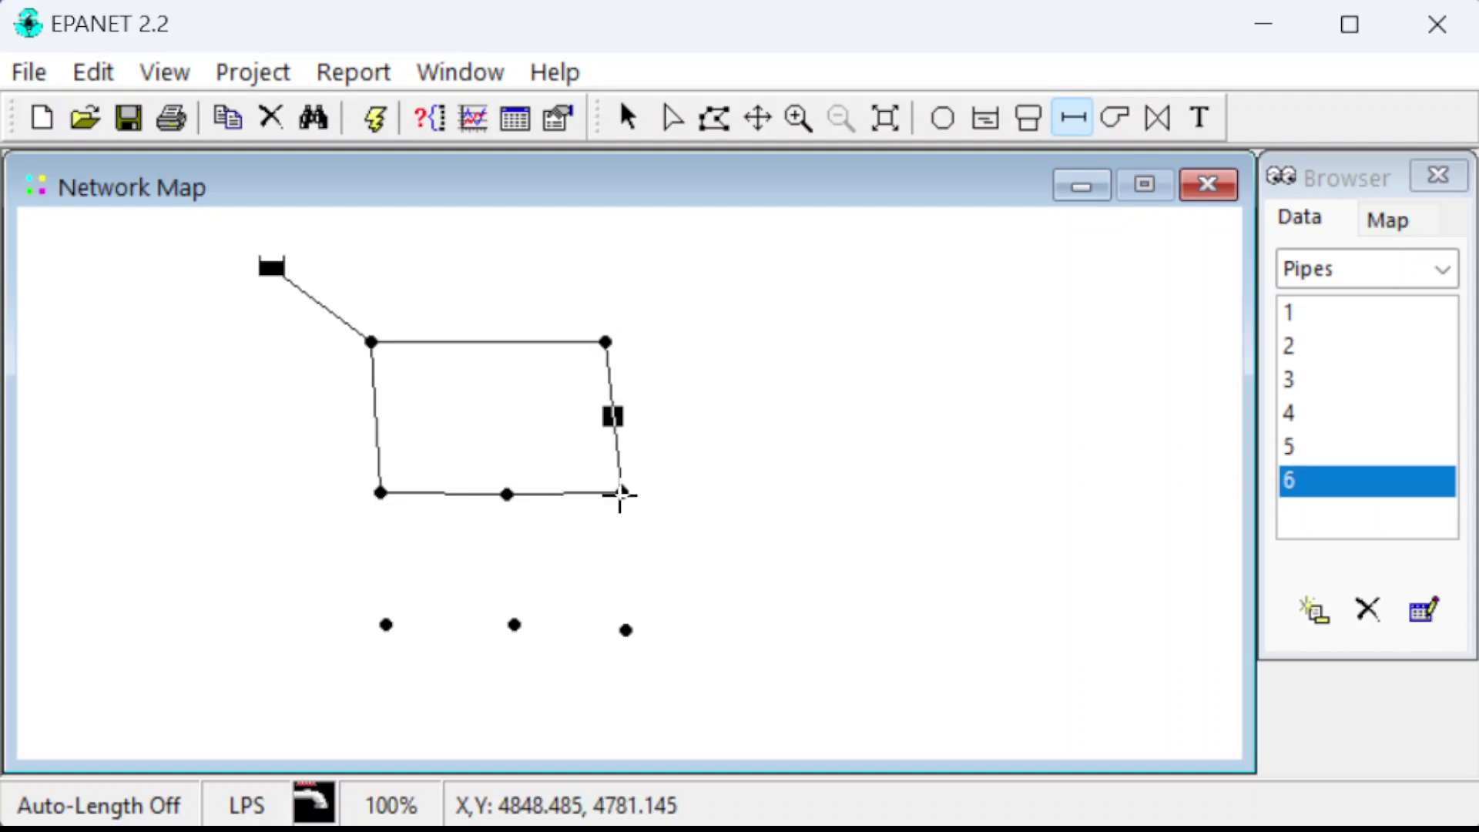
- Draw a pipe from the middle-left junction down to the lower-left junction, and another from there to the lower-centre junction
{"action": "left_click", "coordinate": [379, 493]}
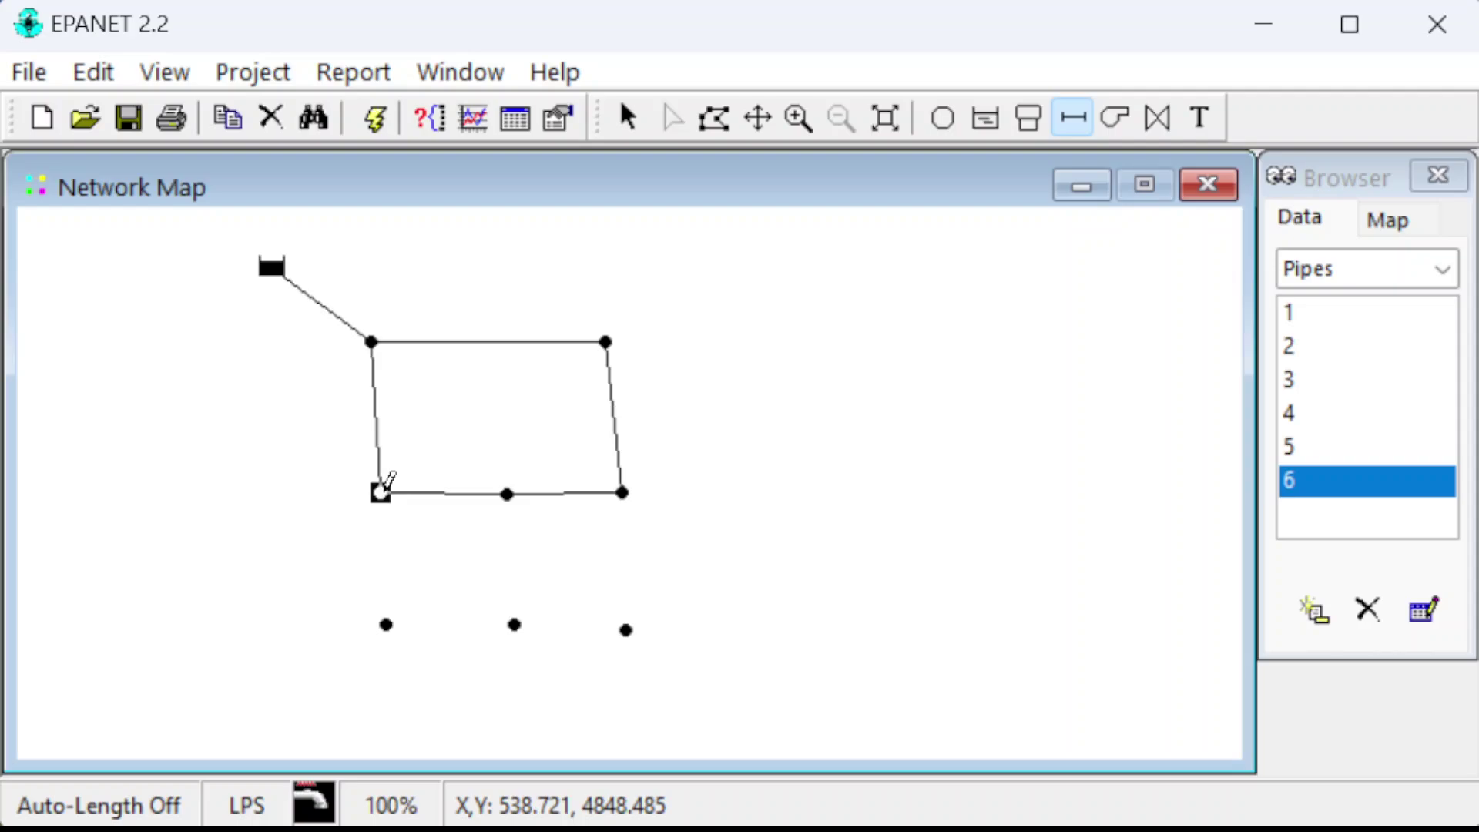
{"action": "left_click", "coordinate": [386, 625]}
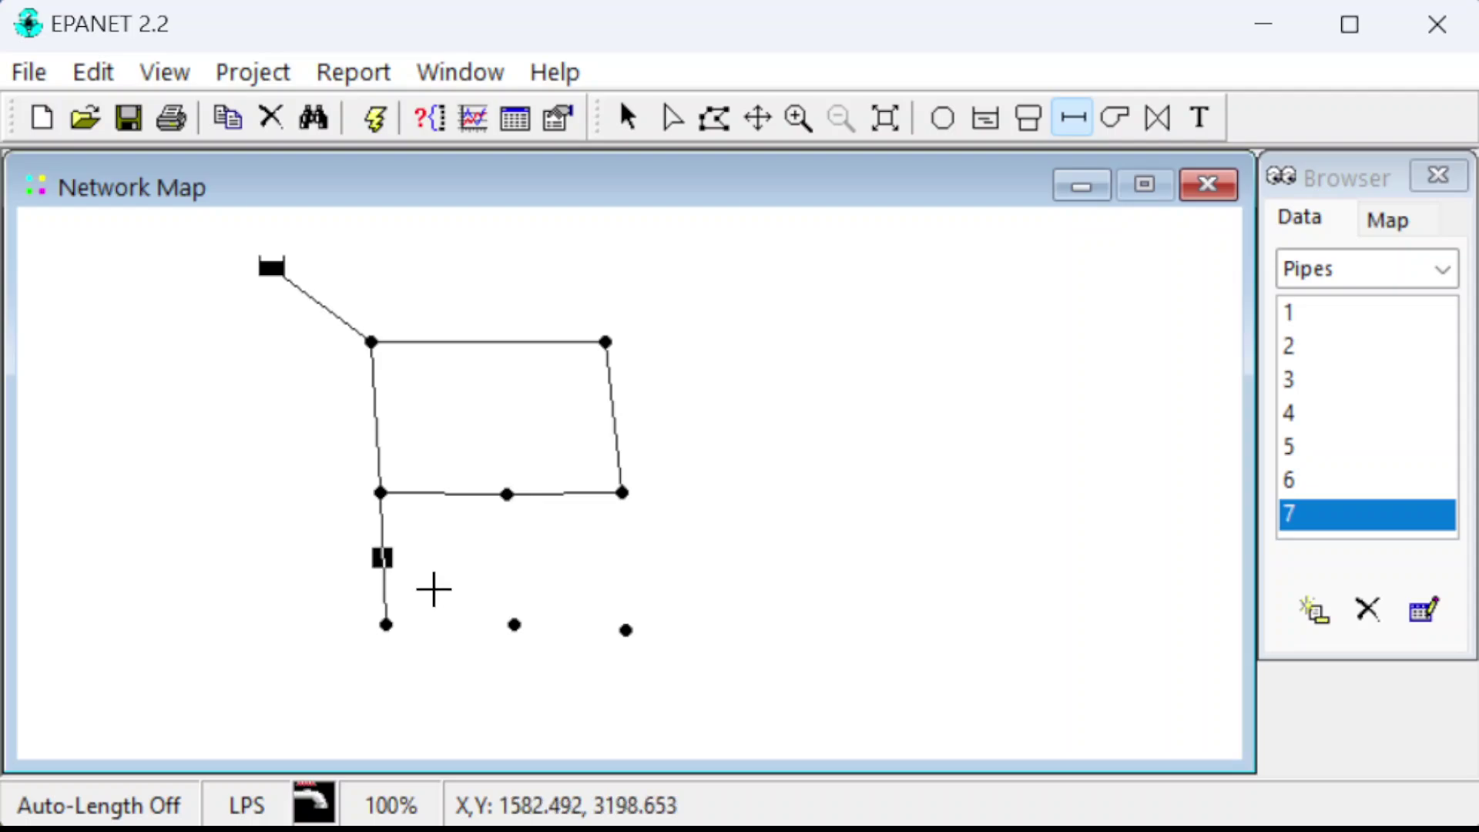
{"action": "left_click", "coordinate": [386, 624]}
{"action": "left_click", "coordinate": [514, 625]}
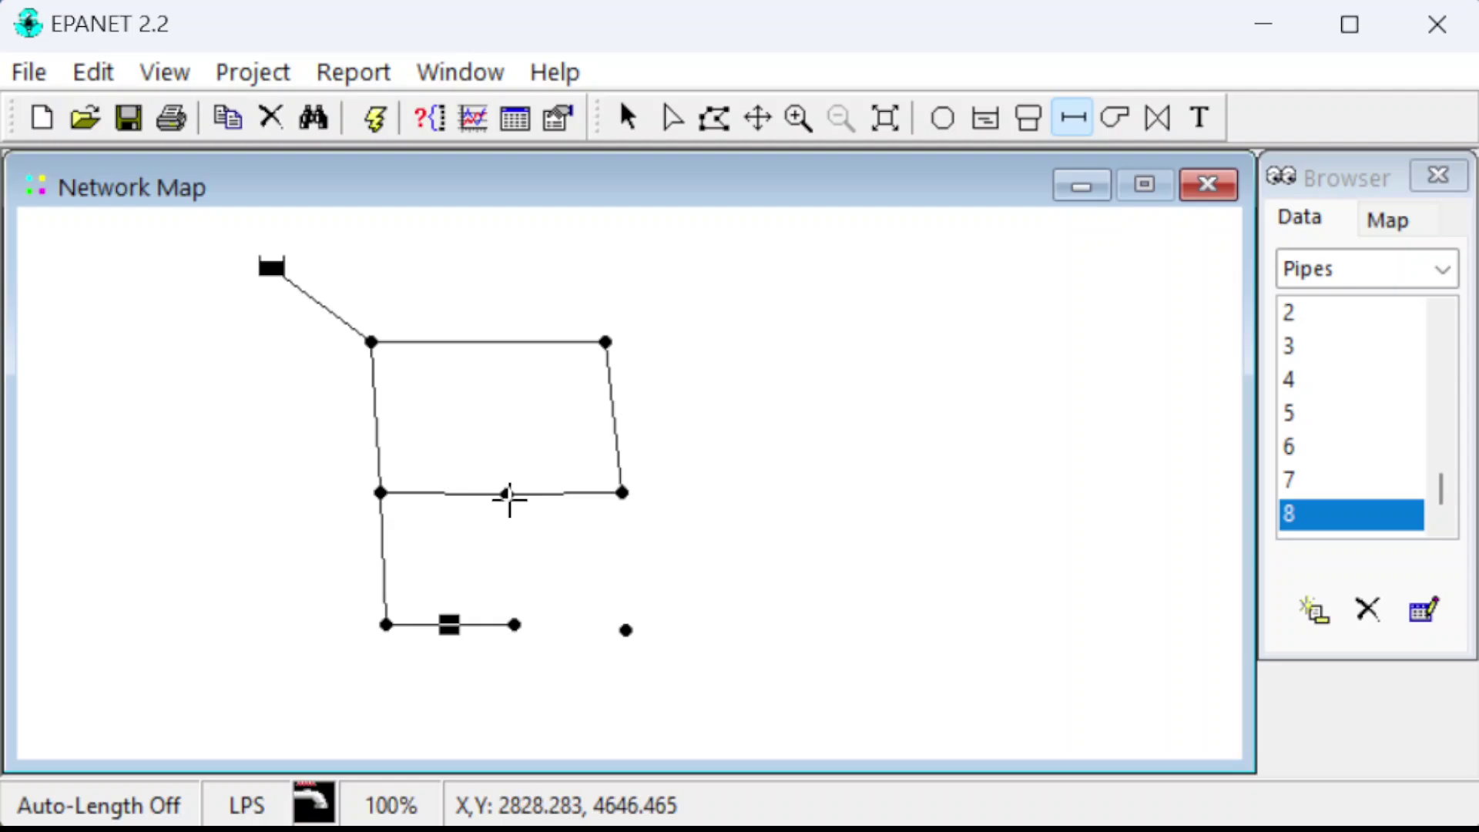
{"action": "left_click", "coordinate": [508, 495]}
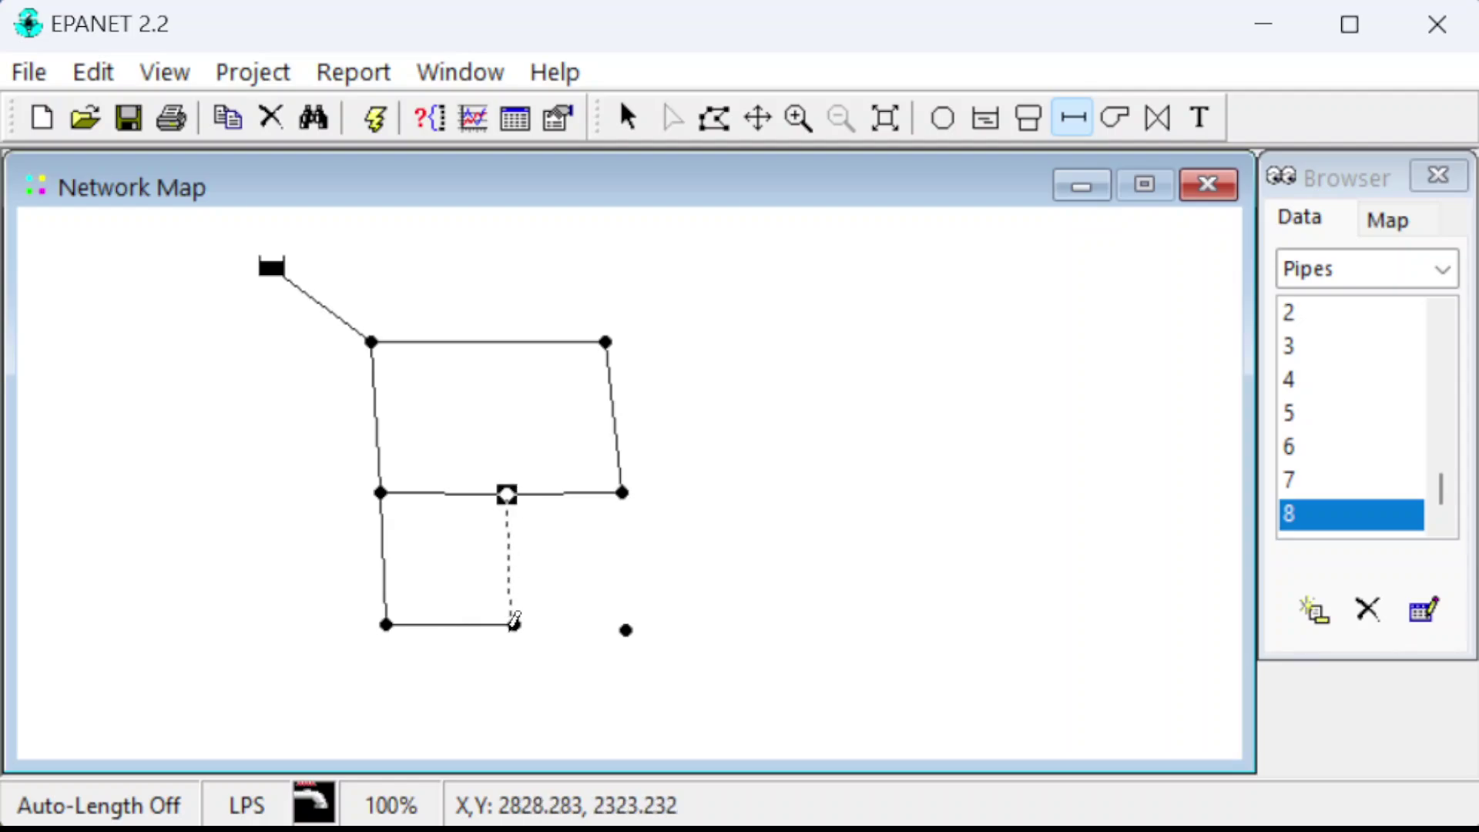
{"action": "left_click", "coordinate": [515, 625]}
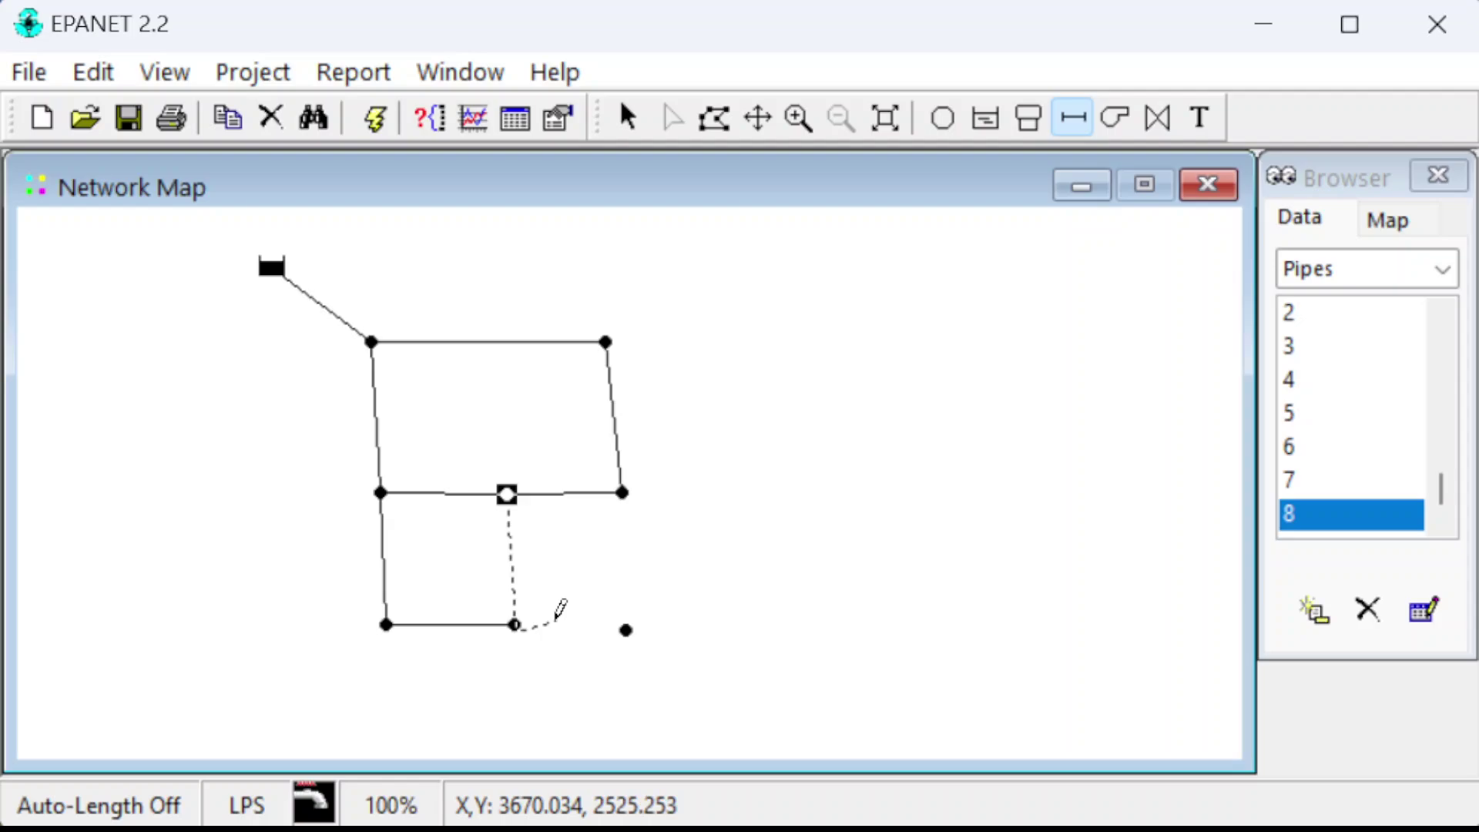
{"action": "key", "text": "Escape"}
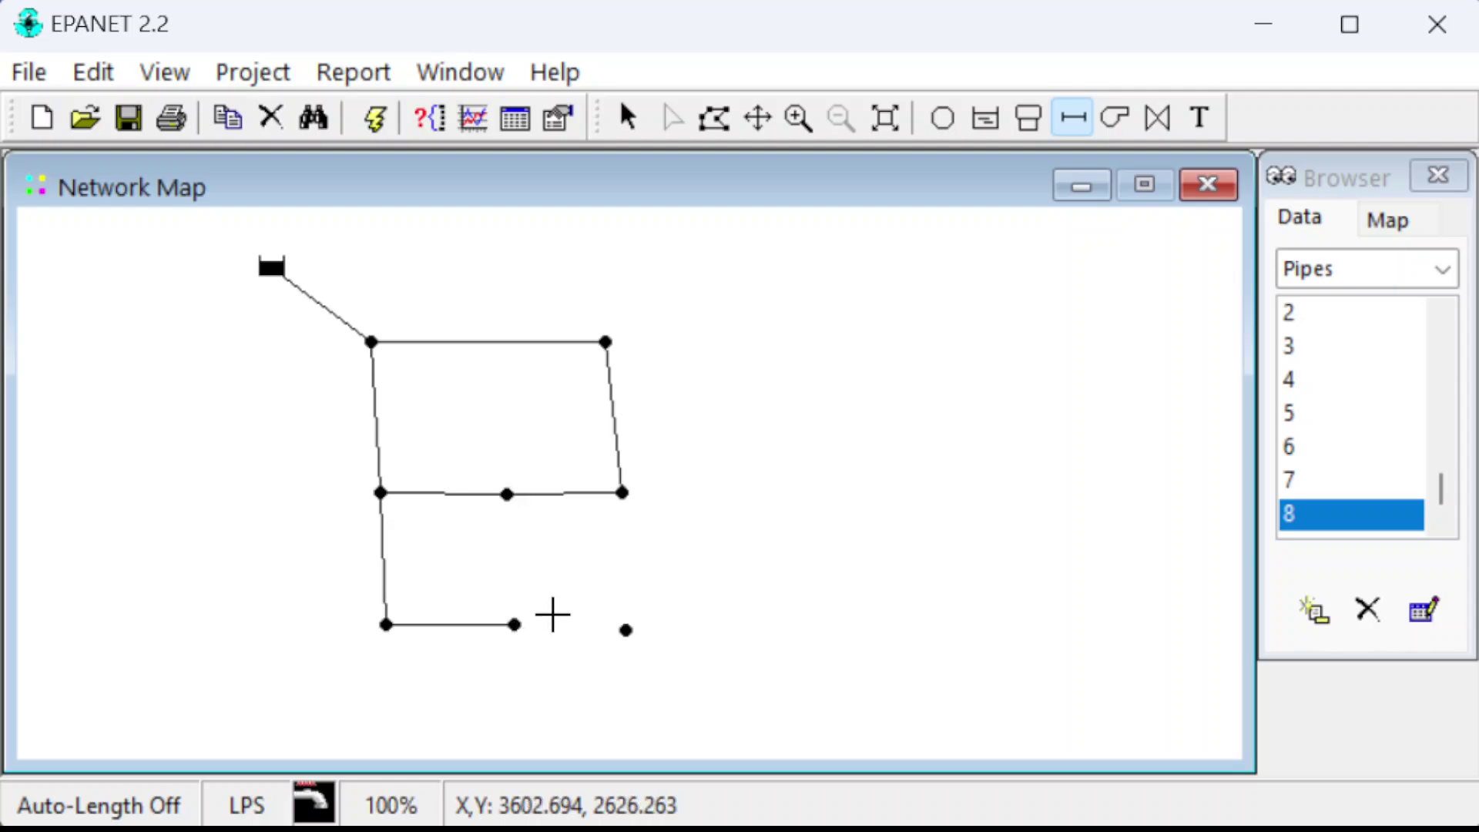
- Complete the lower loops with pipes from the middle-centre to lower-centre, lower-centre to lower-right, and middle-right to lower-right junctions
{"action": "left_click", "coordinate": [507, 495]}
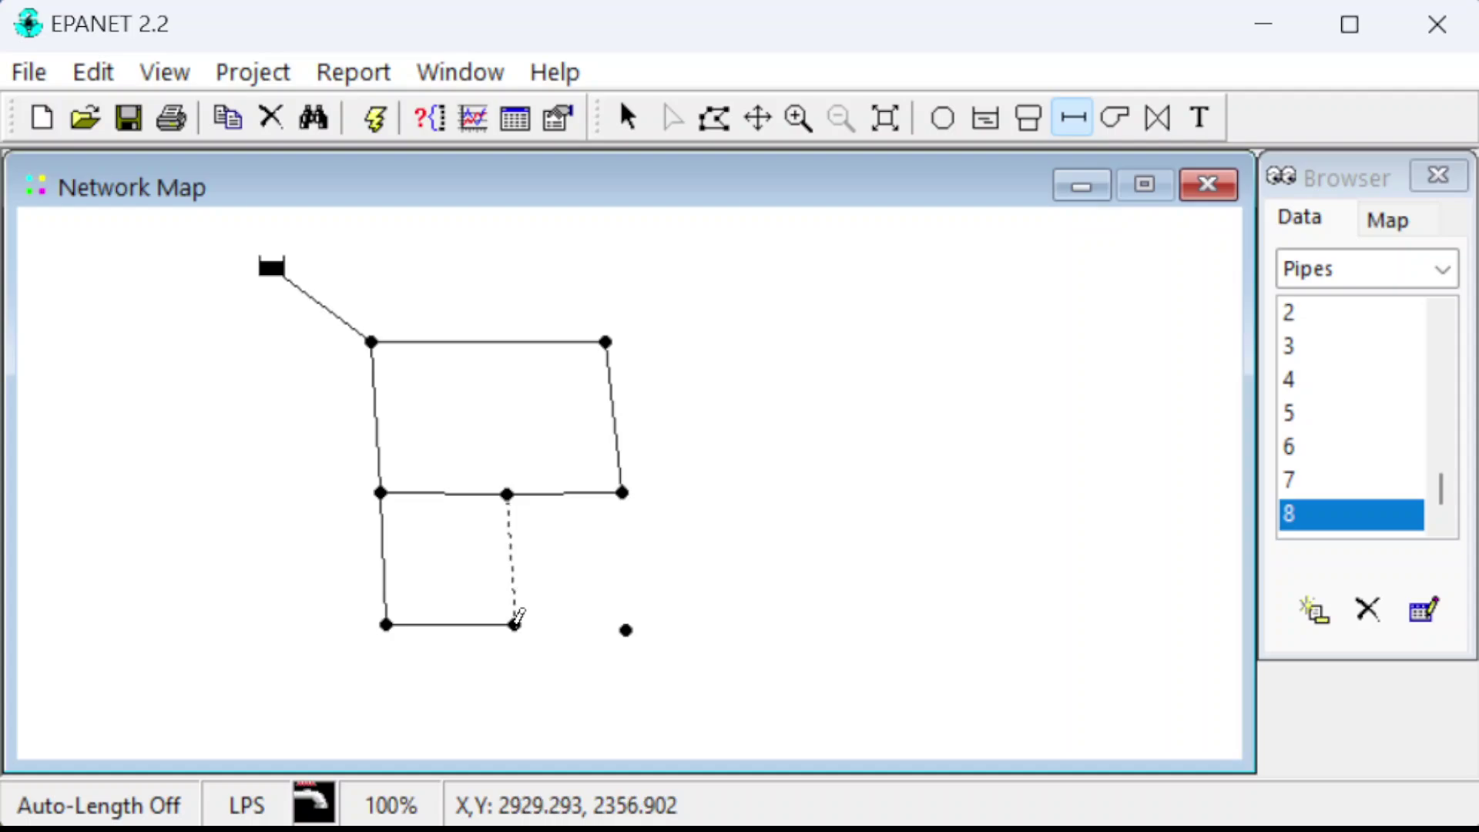
{"action": "left_click", "coordinate": [515, 624]}
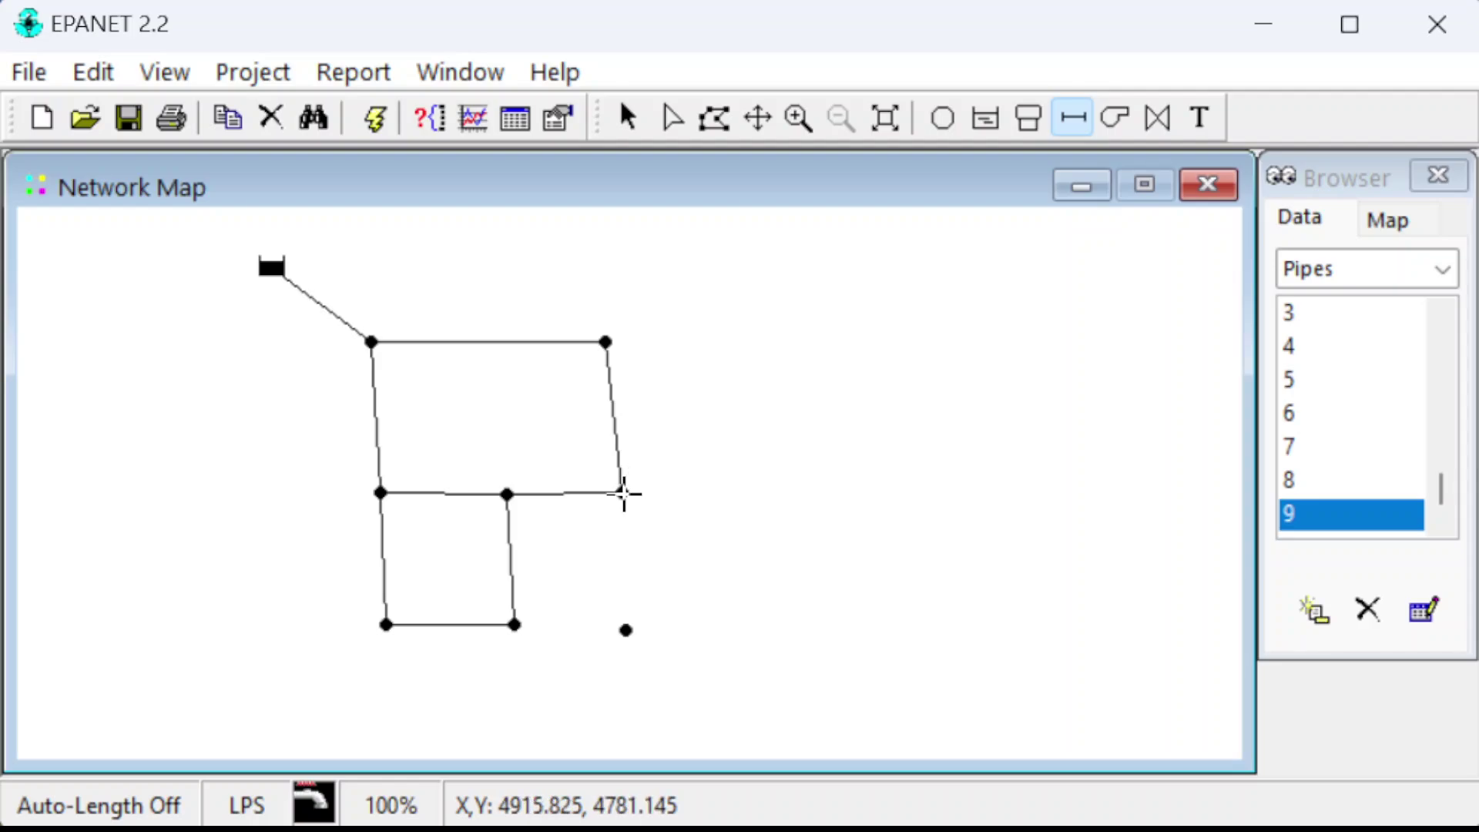
{"action": "left_click", "coordinate": [624, 494]}
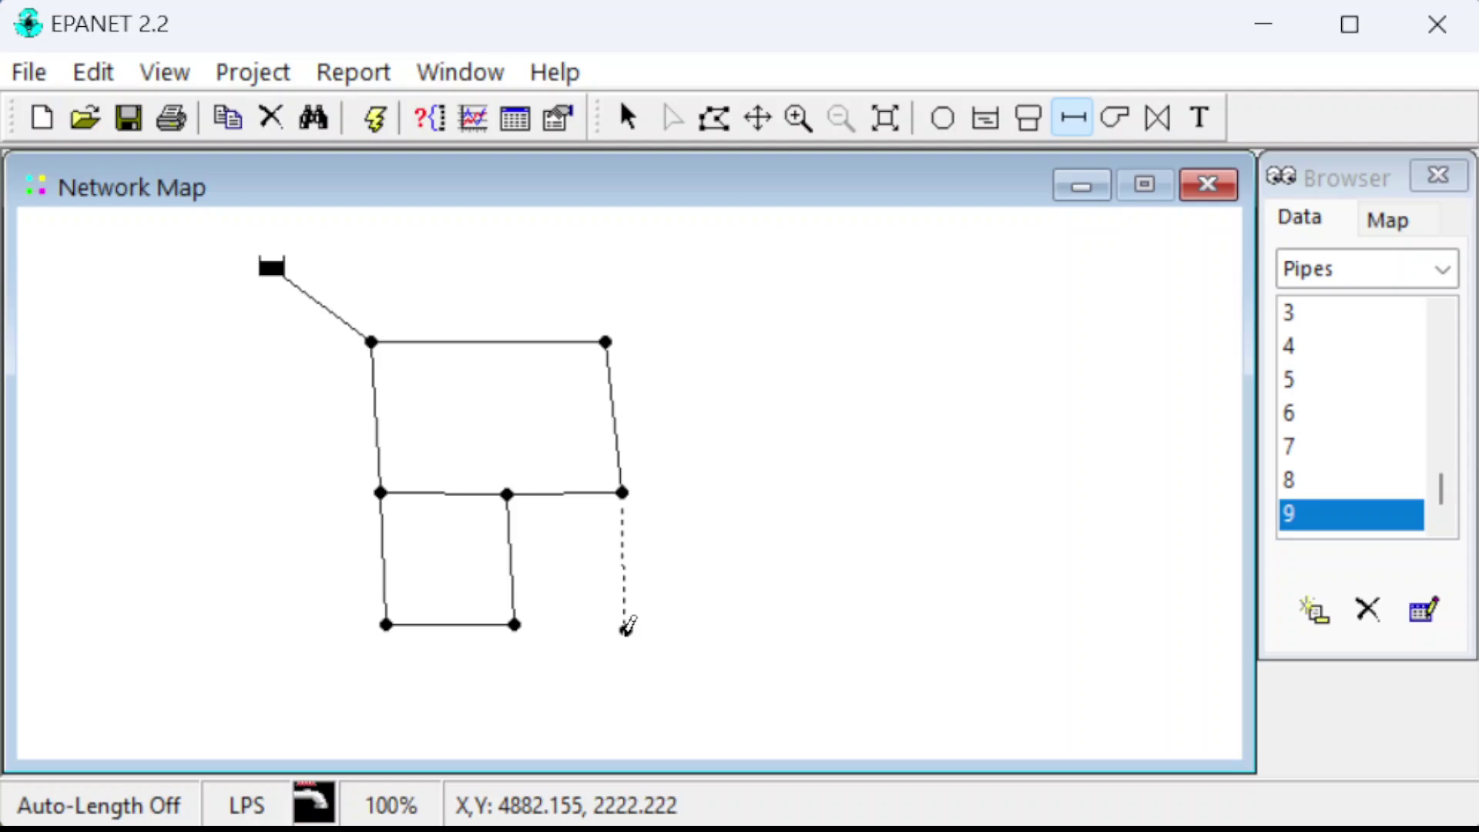
{"action": "key", "text": "Escape"}
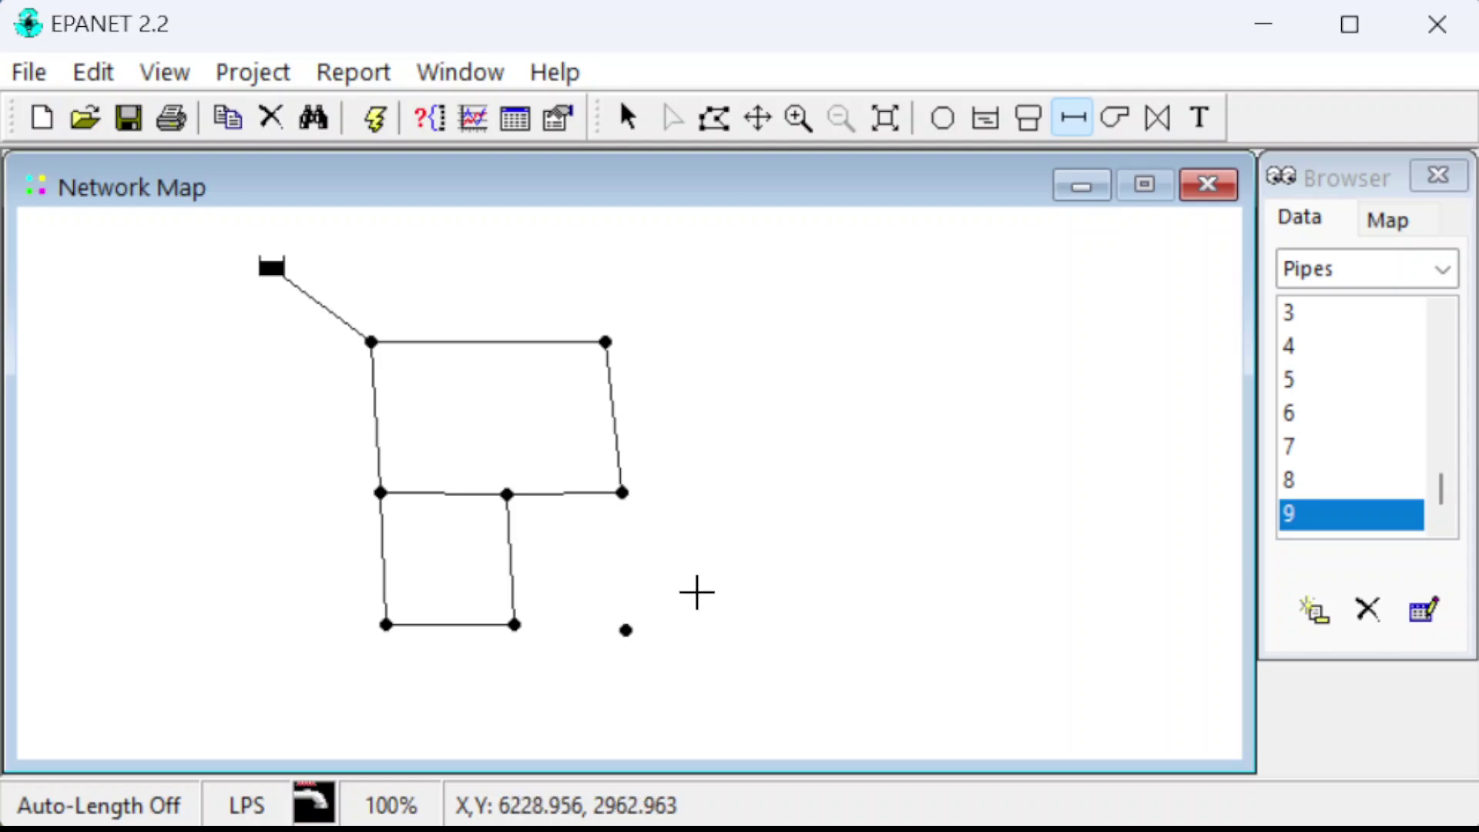
{"action": "left_click", "coordinate": [514, 625]}
{"action": "left_click", "coordinate": [626, 631]}
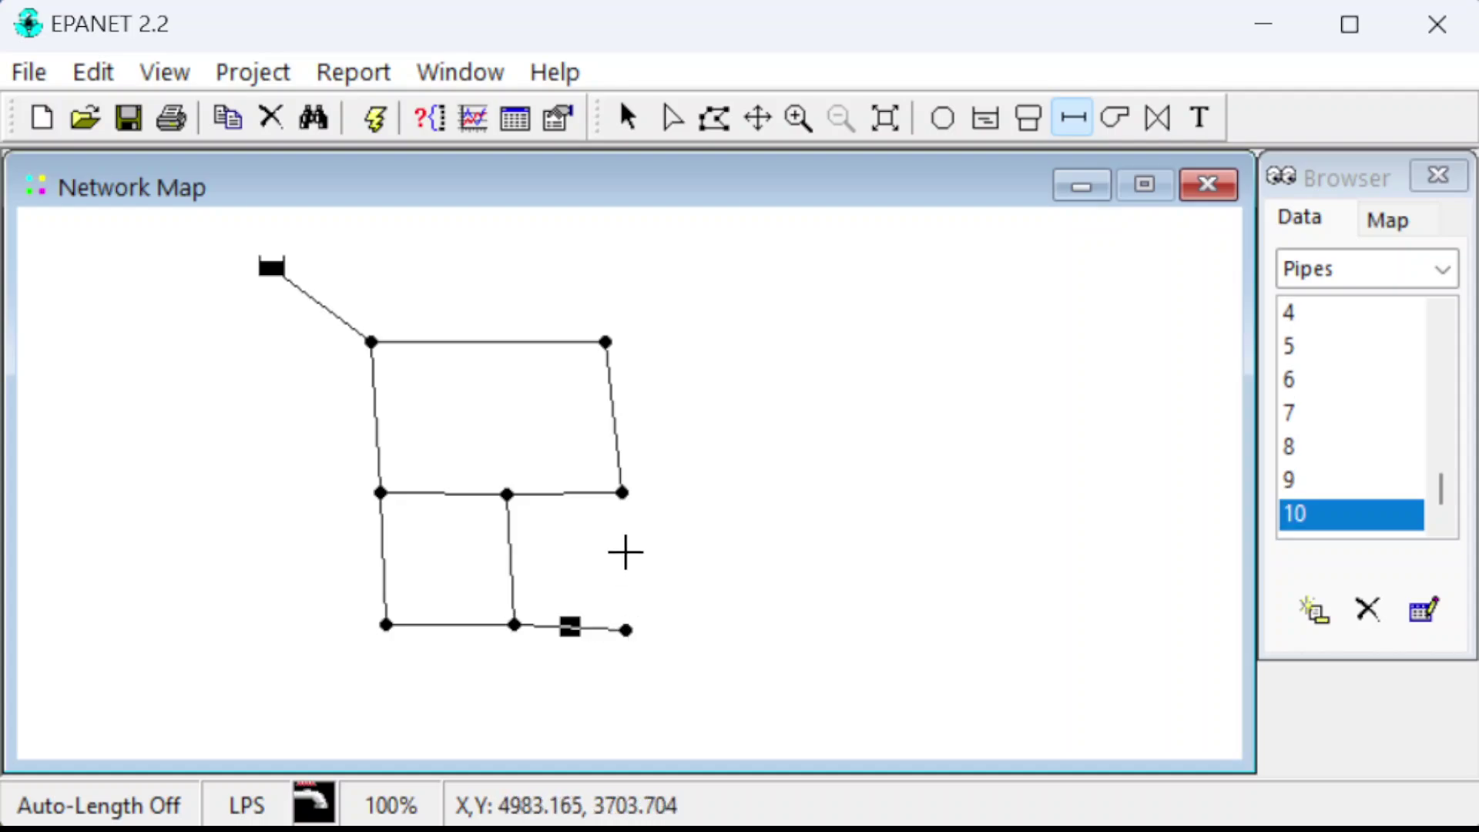
{"action": "left_click", "coordinate": [622, 492]}
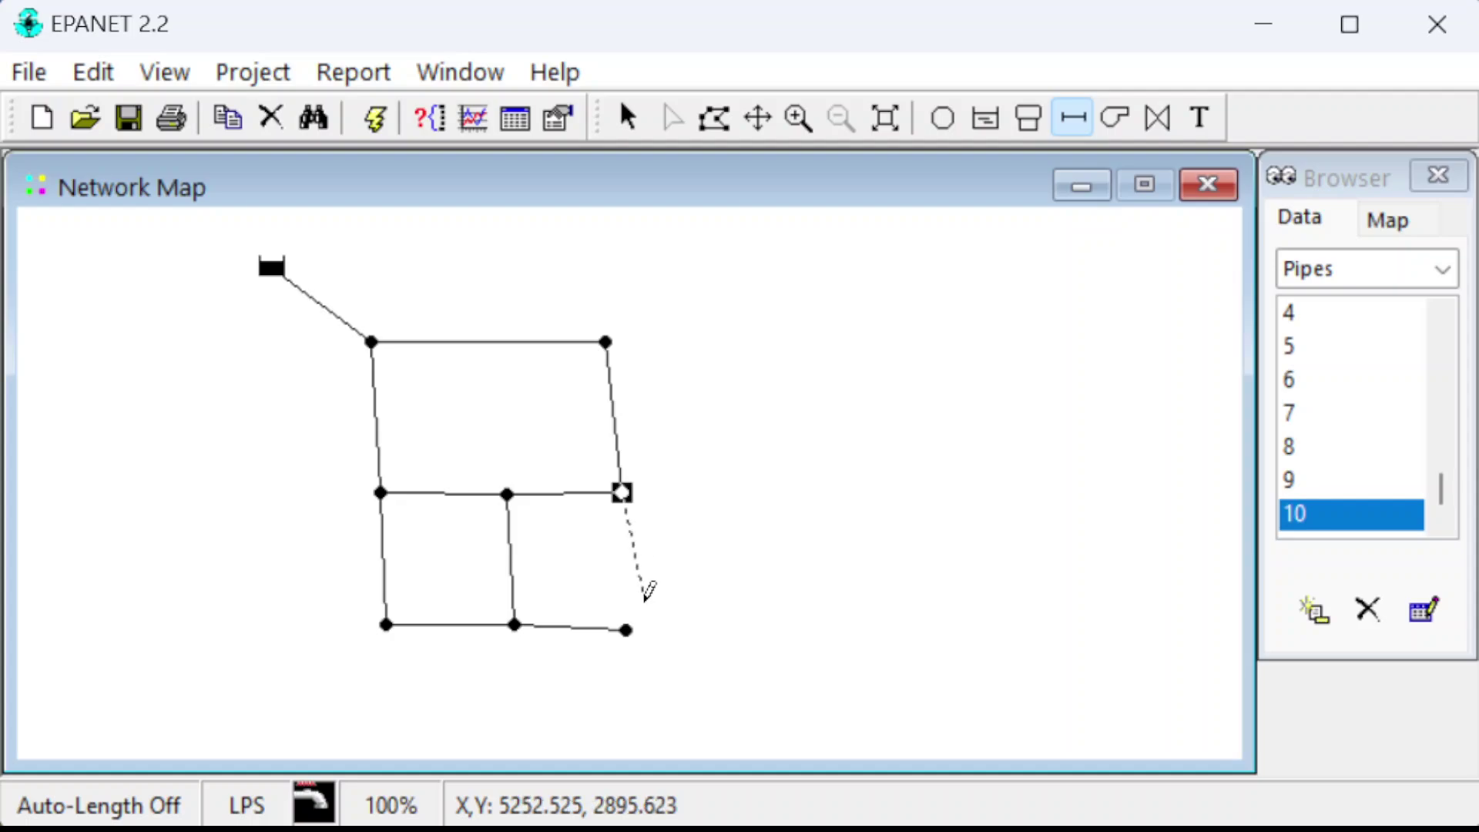
{"action": "left_click", "coordinate": [626, 630]}
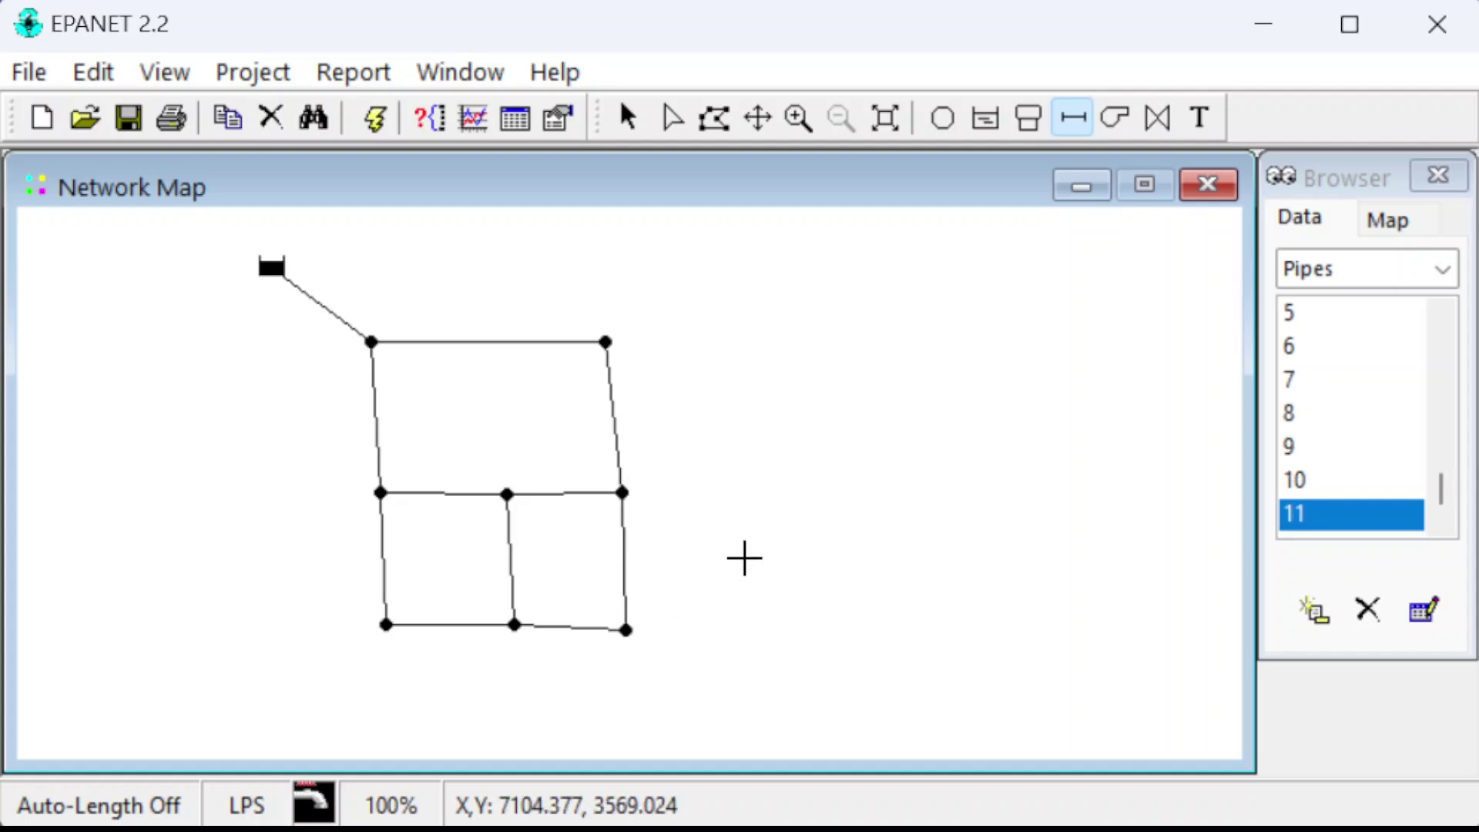
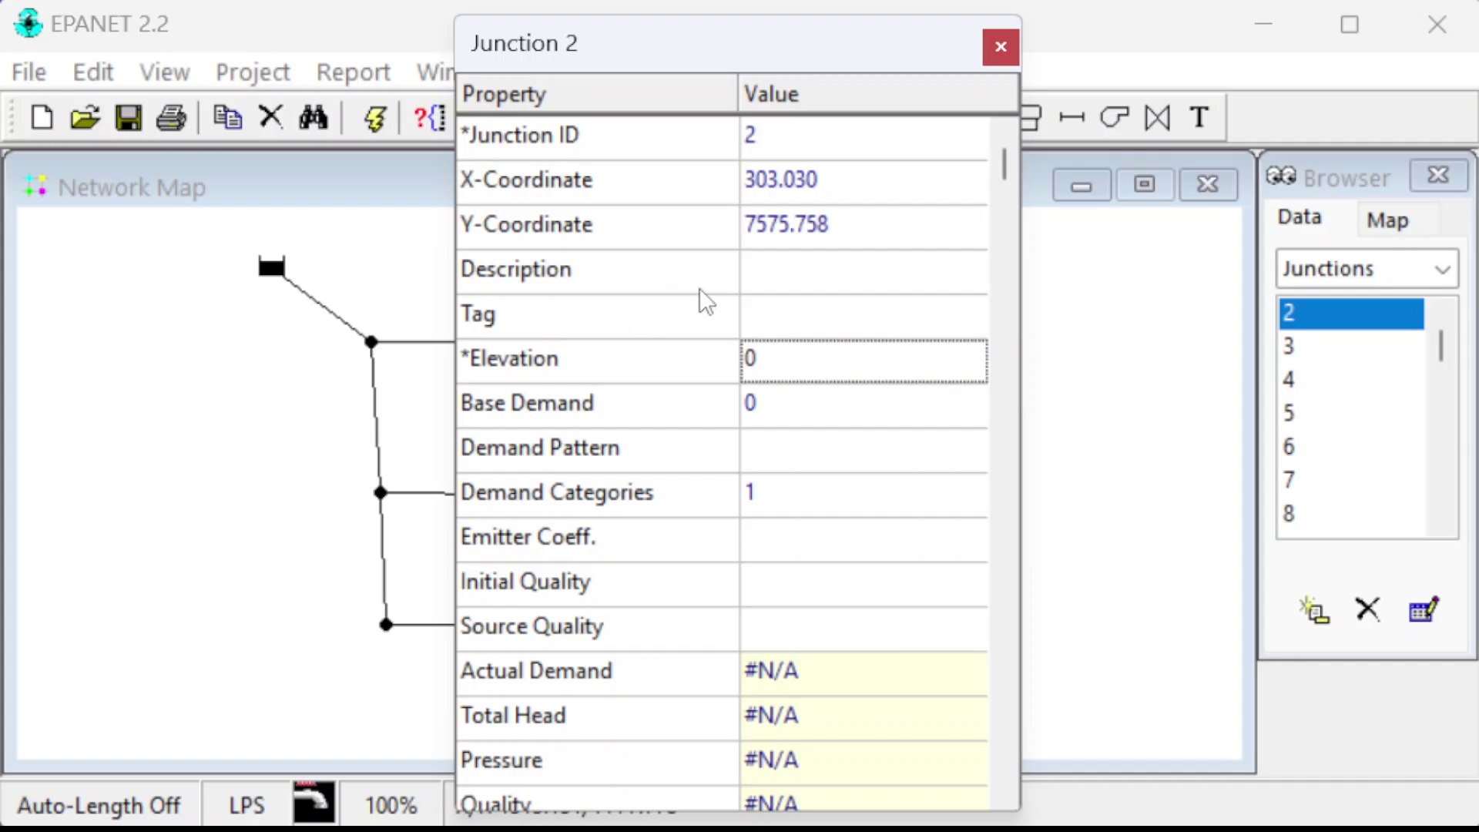
- Rename the upper-left junction as a, set its elevation to 4, and move the property editor clear of the network
{"action": "left_click", "coordinate": [767, 138]}
{"action": "type", "text": "a"}
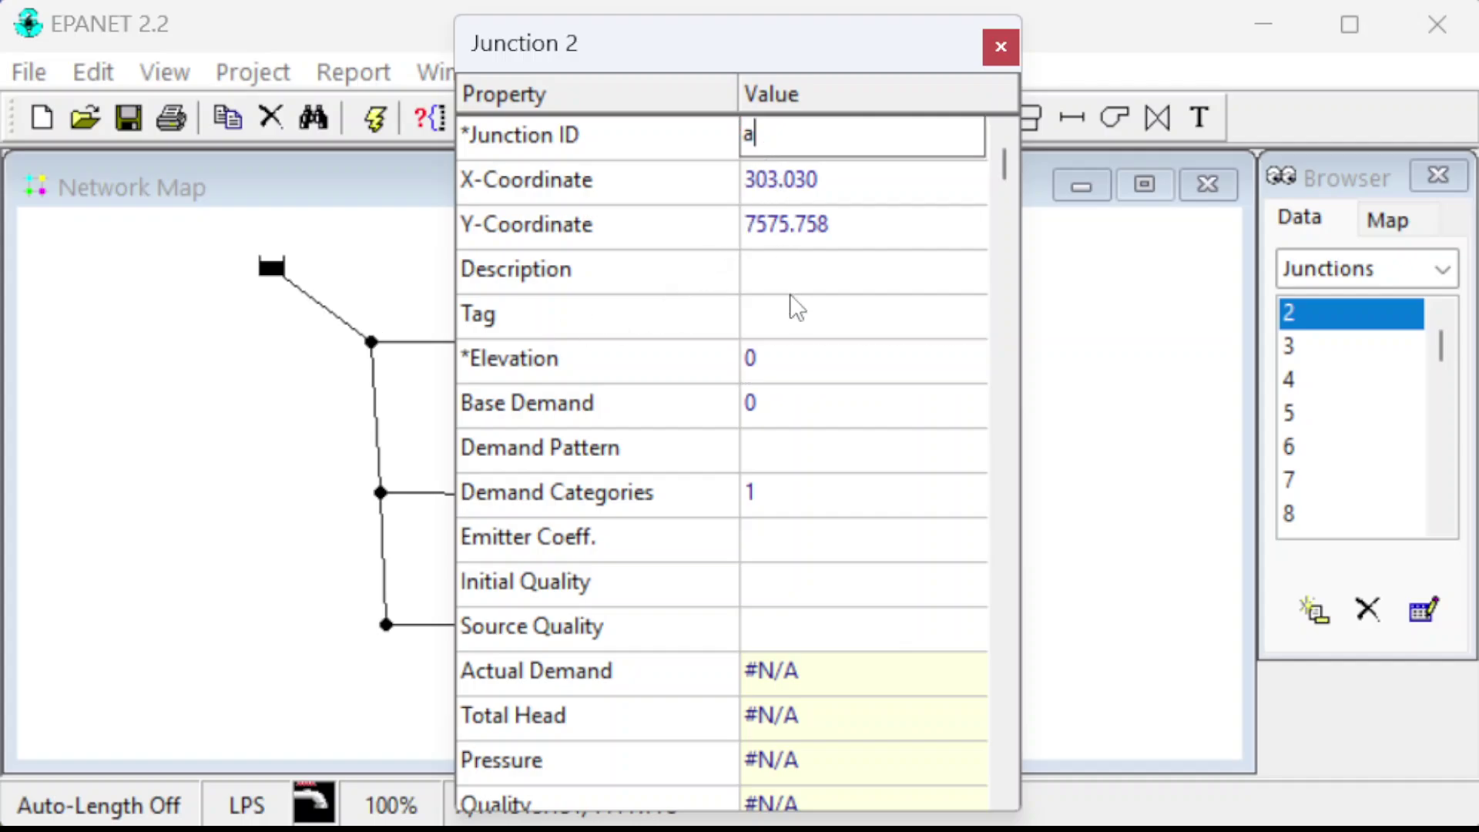
{"action": "left_click", "coordinate": [782, 356]}
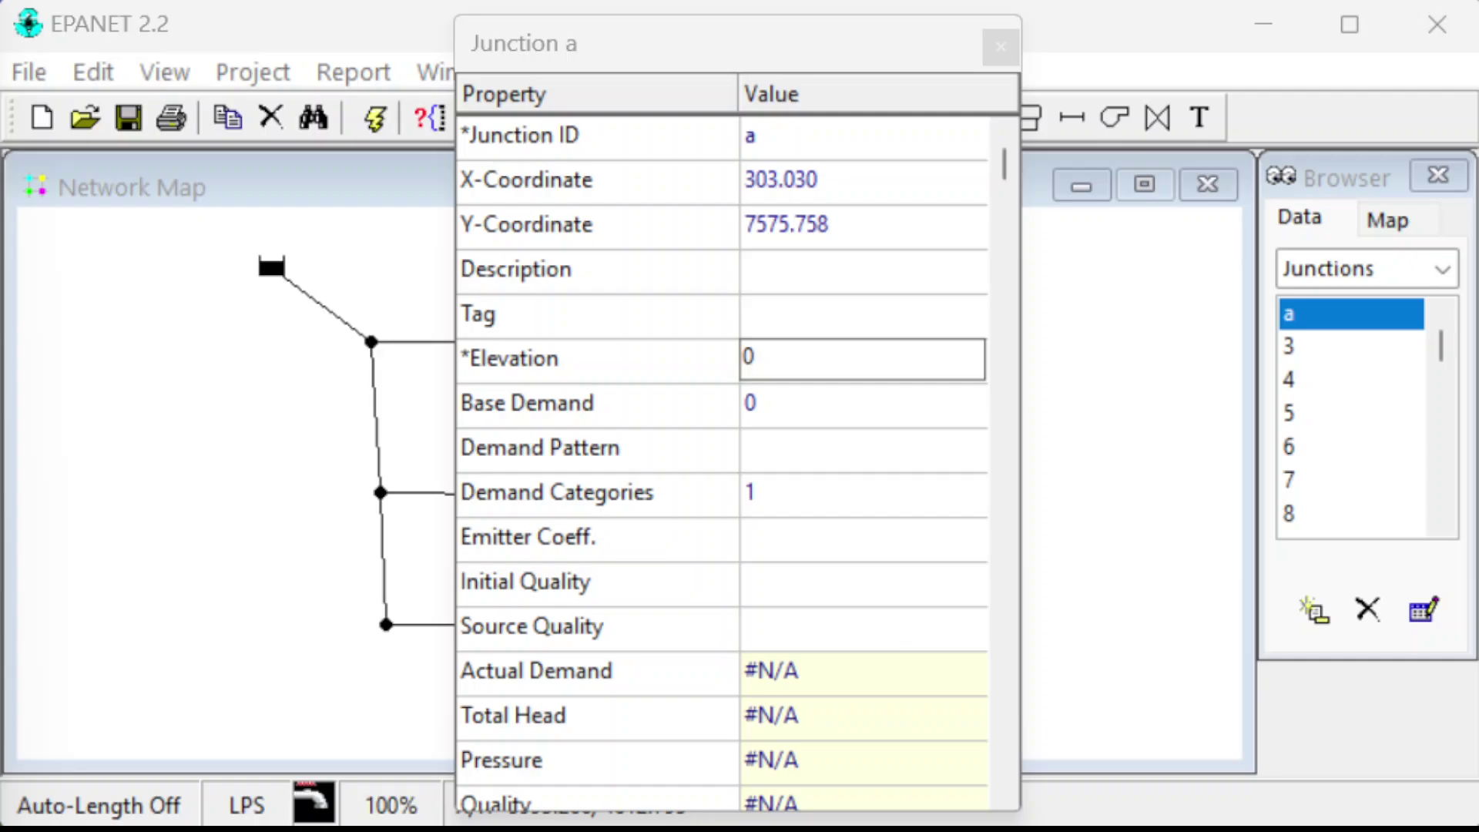
{"action": "left_click", "coordinate": [806, 362]}
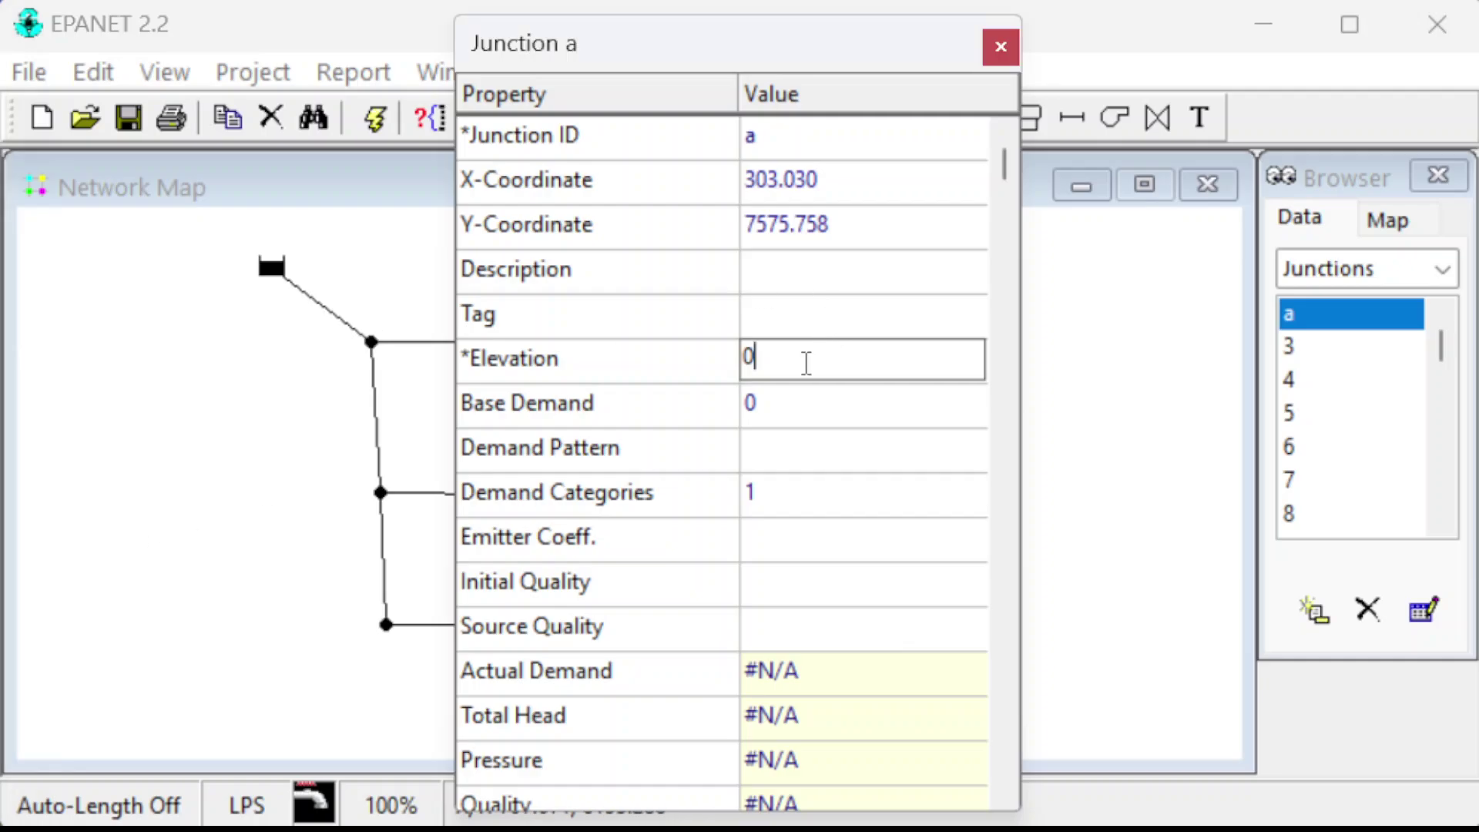
{"action": "left_click_drag", "start_coordinate": [755, 368], "coordinate": [695, 368]}
{"action": "type", "text": "4"}
{"action": "left_click_drag", "start_coordinate": [746, 45], "coordinate": [1065, 56]}
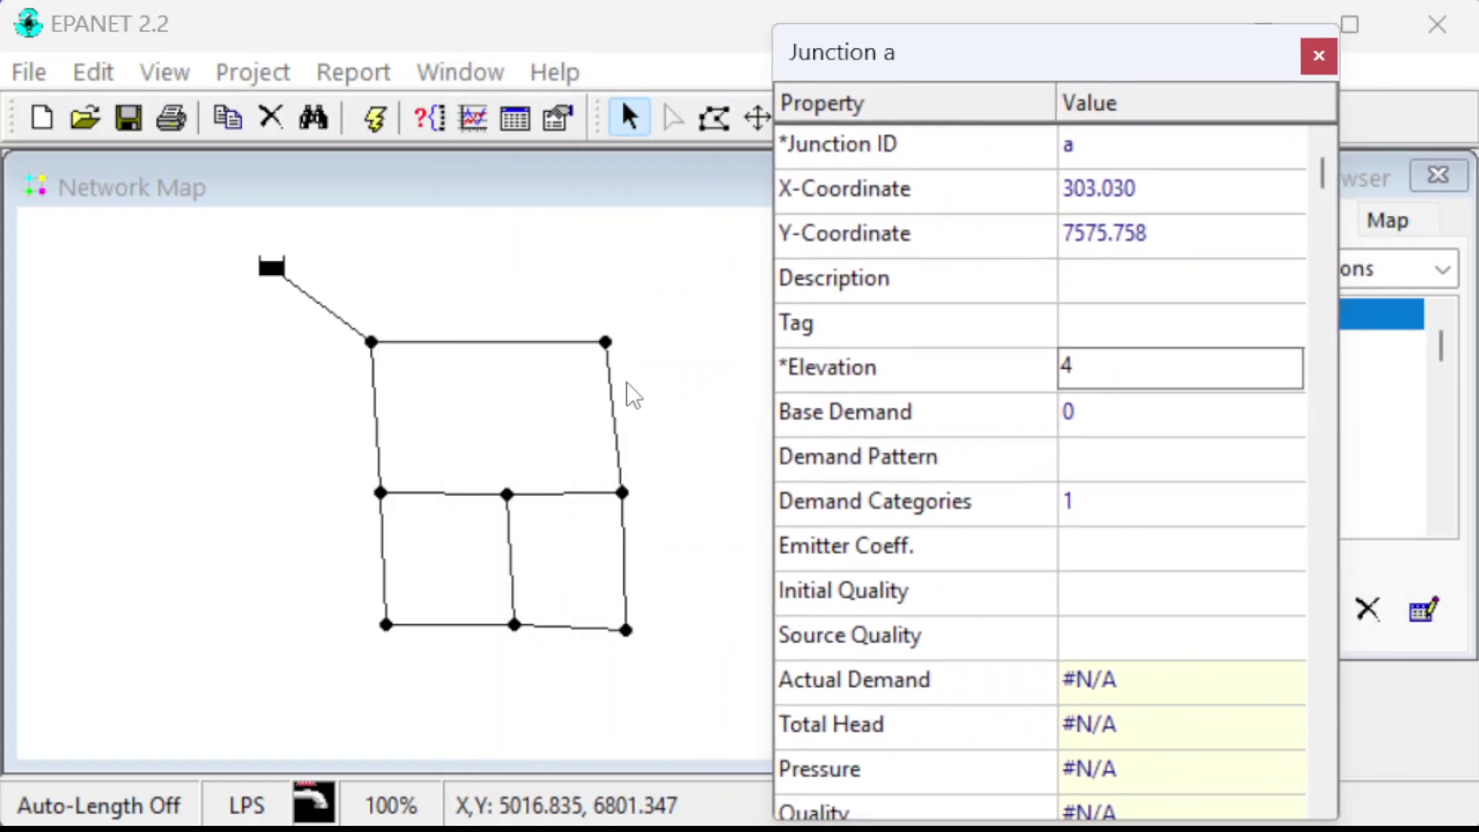
- Rename the upper-right junction as b and set its elevation to 3
{"action": "left_click", "coordinate": [607, 344]}
{"action": "left_click", "coordinate": [1078, 143]}
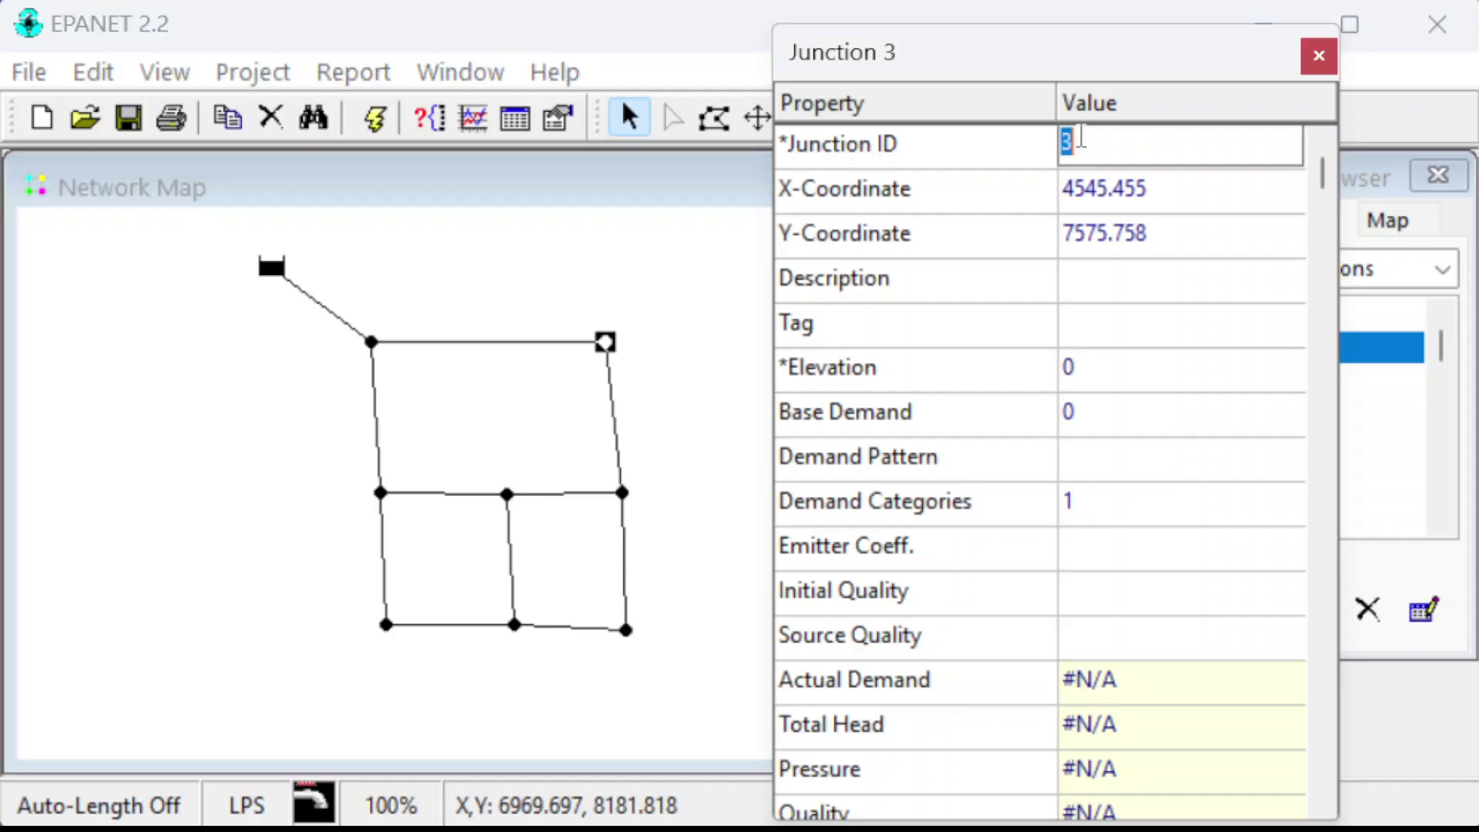
{"action": "type", "text": "b"}
{"action": "left_click", "coordinate": [1095, 373]}
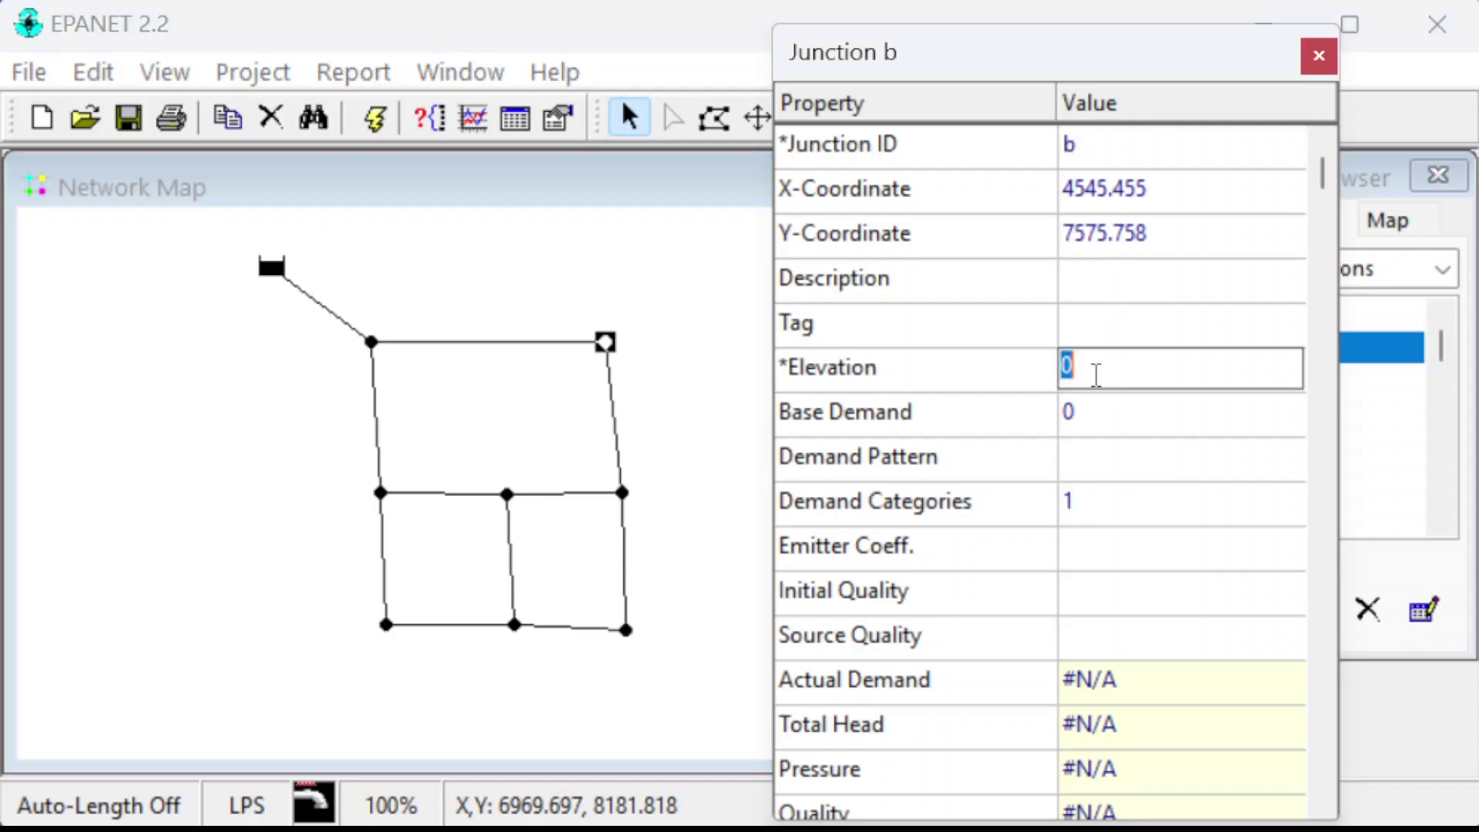
{"action": "type", "text": "3"}
- Rename the middle-left junction as c and set its elevation to 3
{"action": "left_click", "coordinate": [382, 495]}
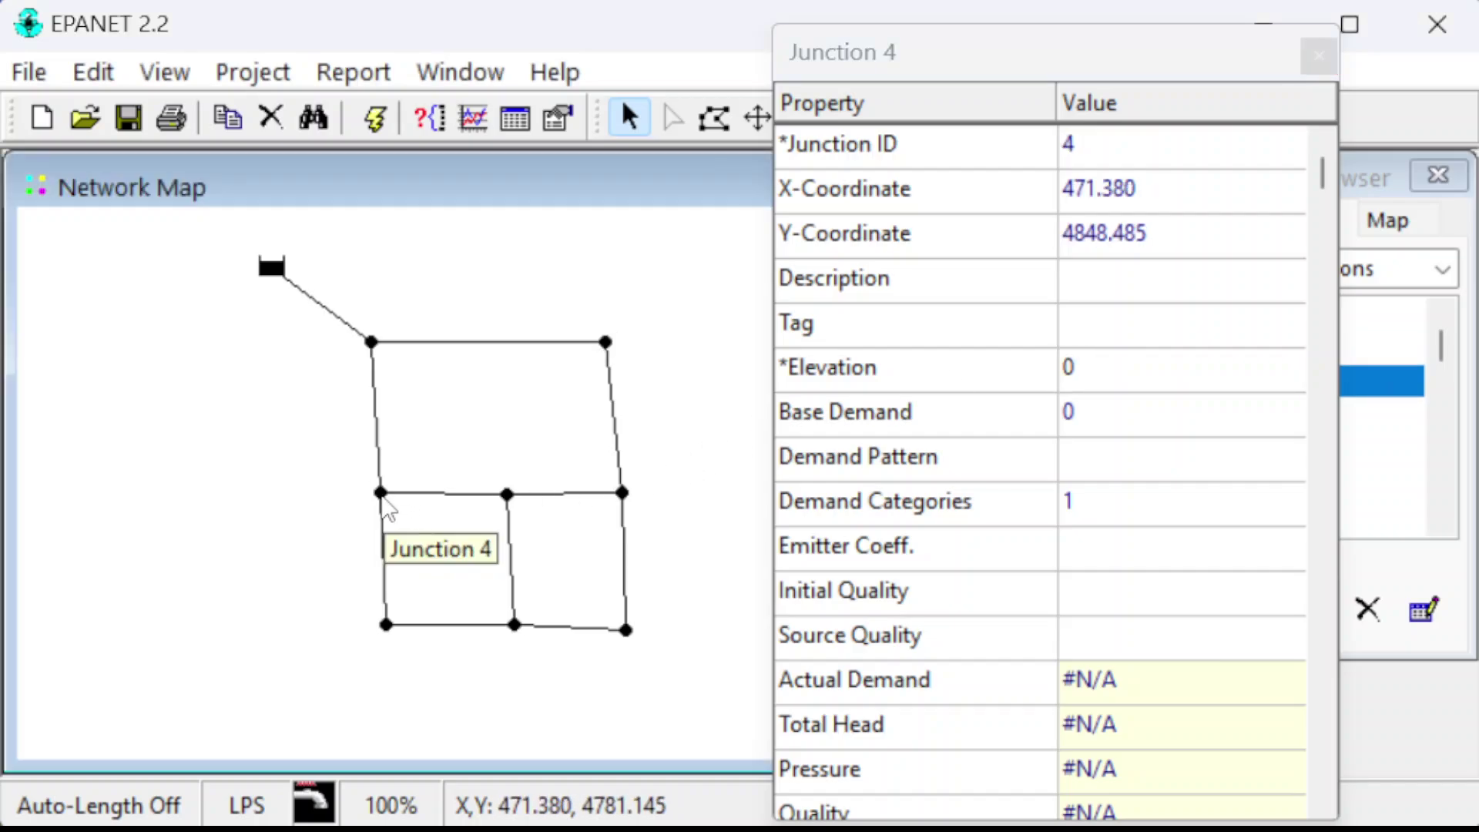
{"action": "left_click", "coordinate": [606, 343]}
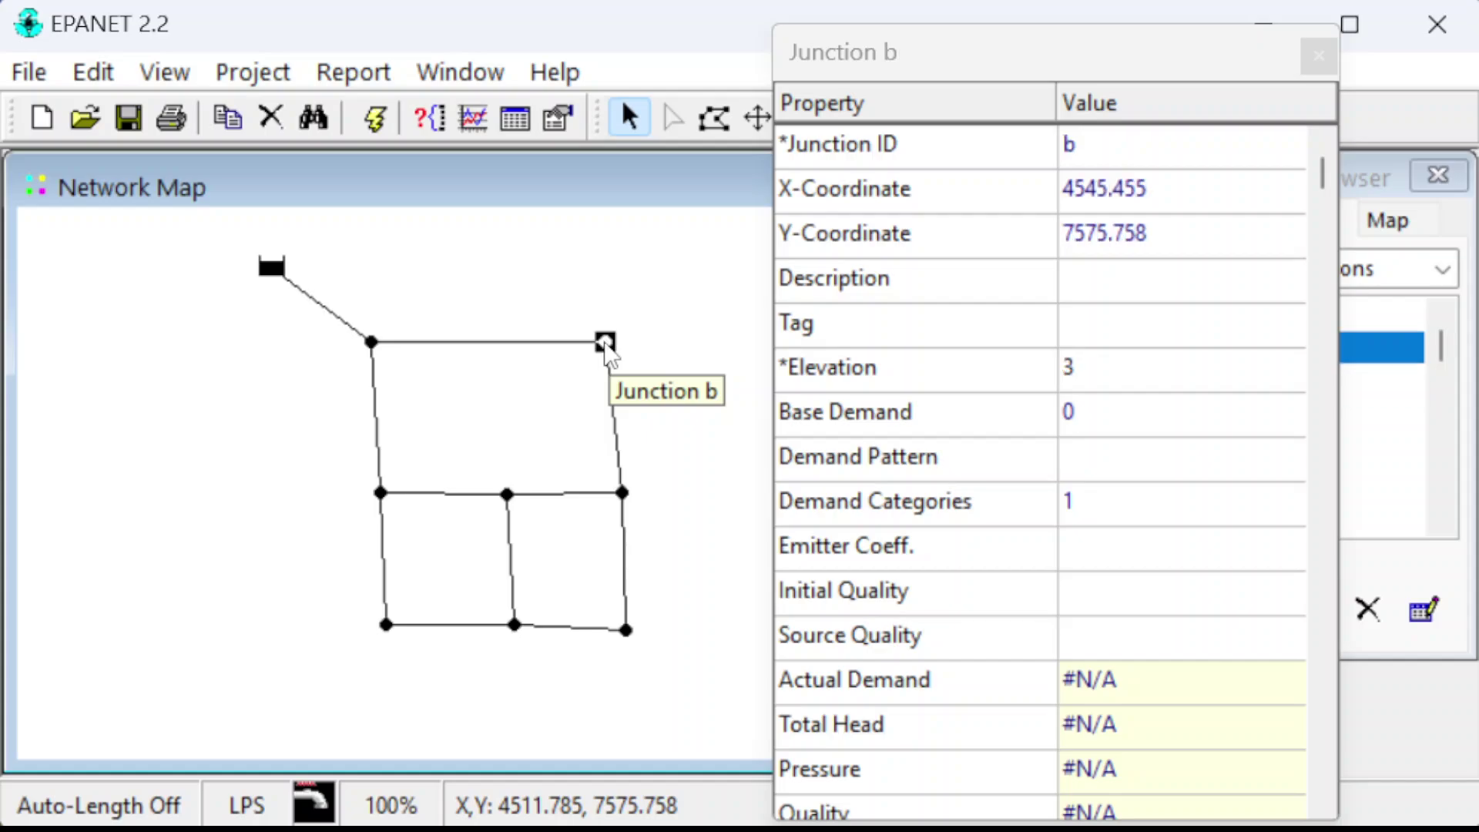
{"action": "left_click", "coordinate": [383, 500]}
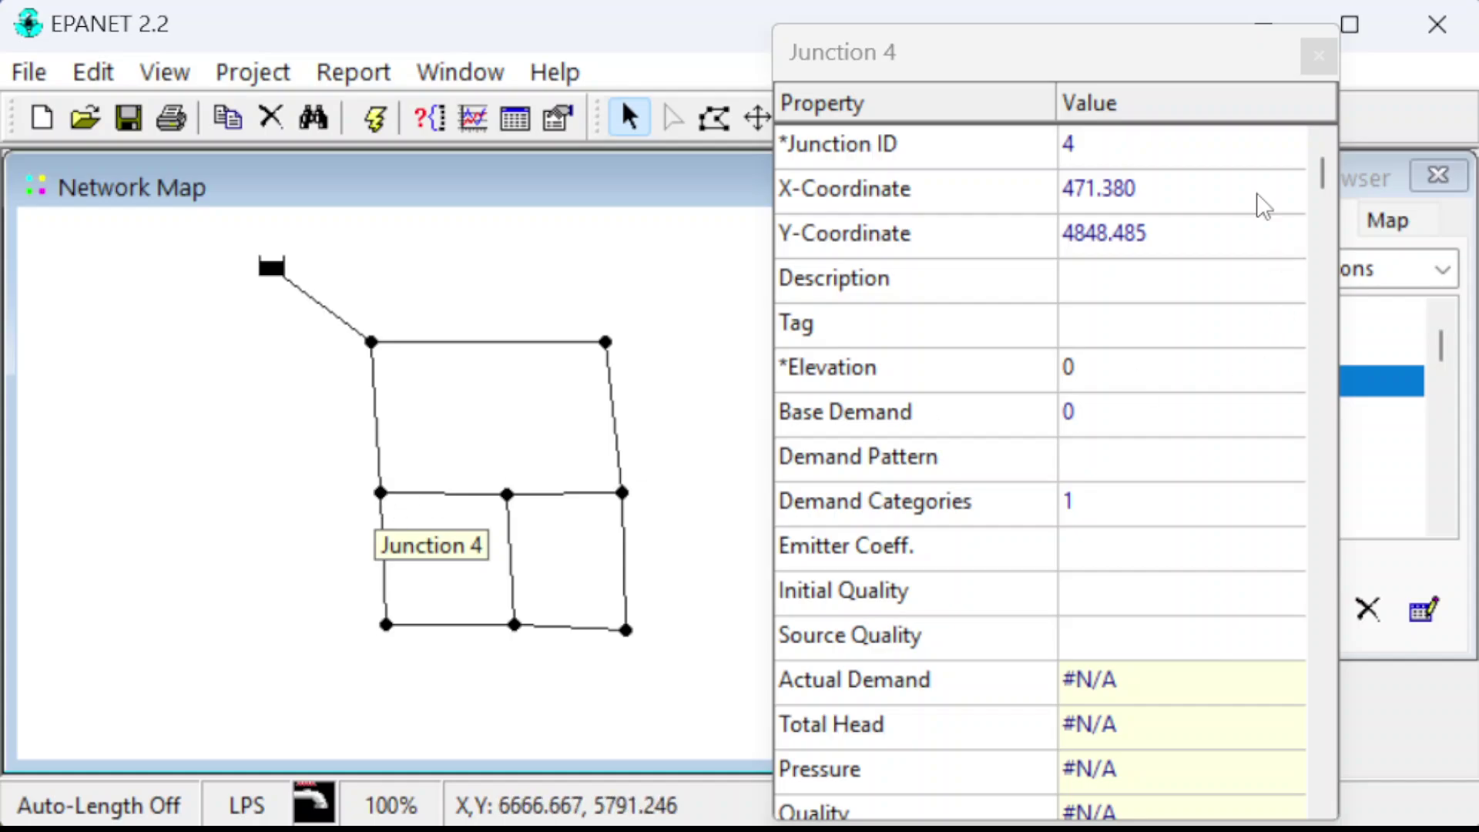
{"action": "left_click", "coordinate": [1155, 149]}
{"action": "type", "text": "c"}
{"action": "left_click", "coordinate": [1122, 378]}
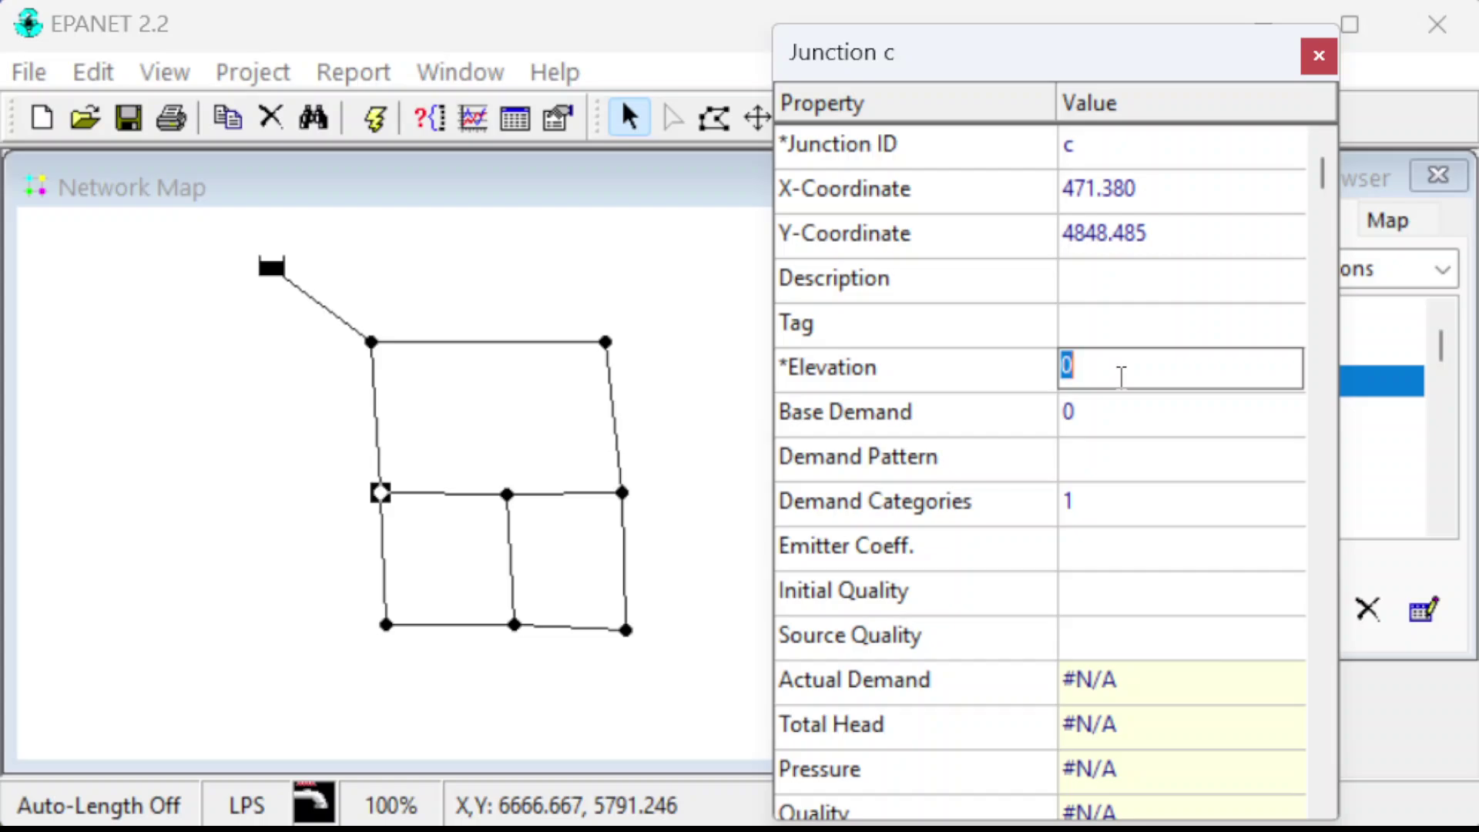
{"action": "type", "text": "3"}
{"action": "left_click", "coordinate": [1106, 409]}
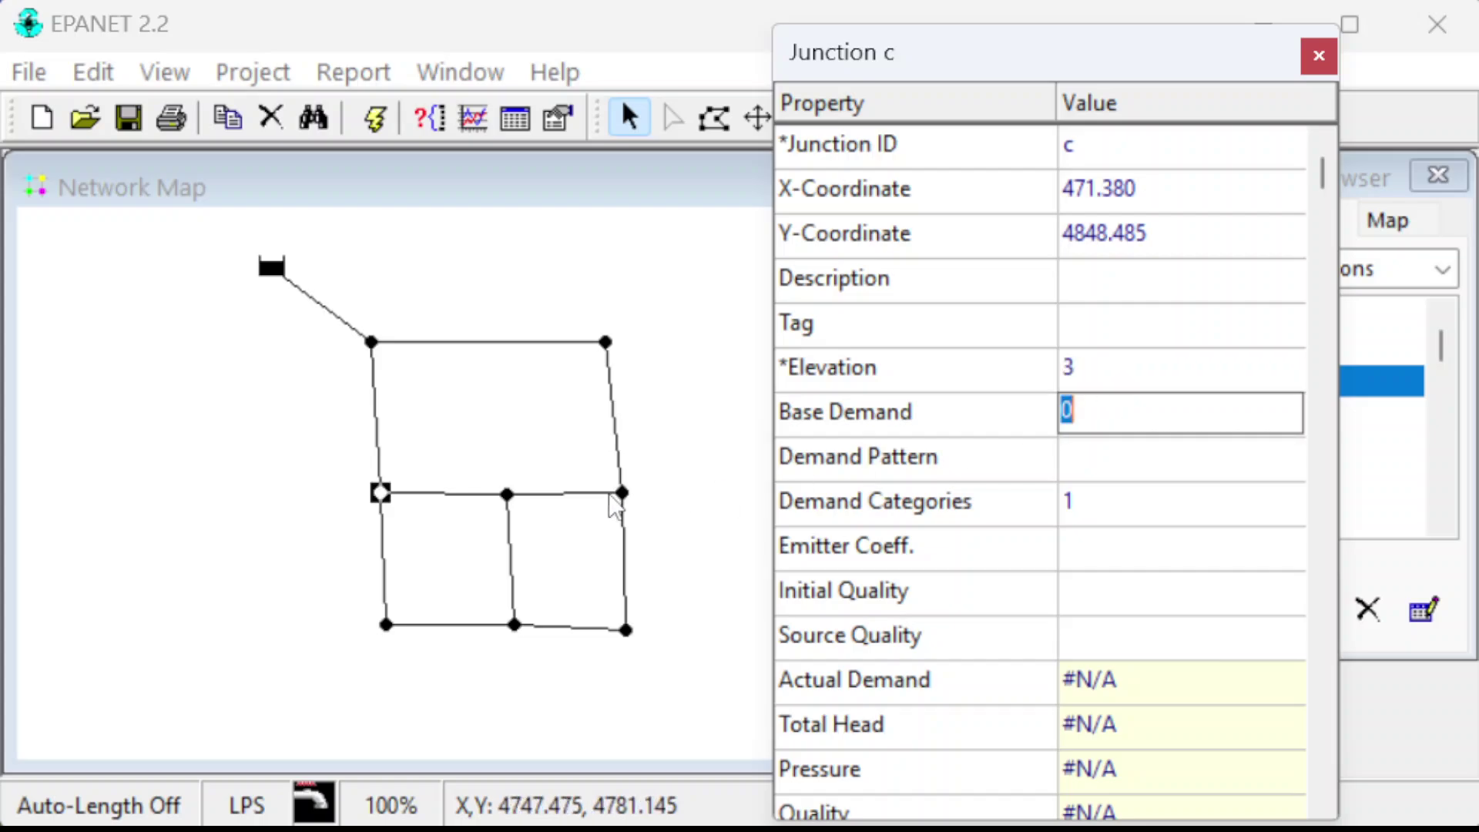
- Rename the middle-centre junction as d and set its elevation to 2 and base demand to 30
{"action": "left_click", "coordinate": [507, 495]}
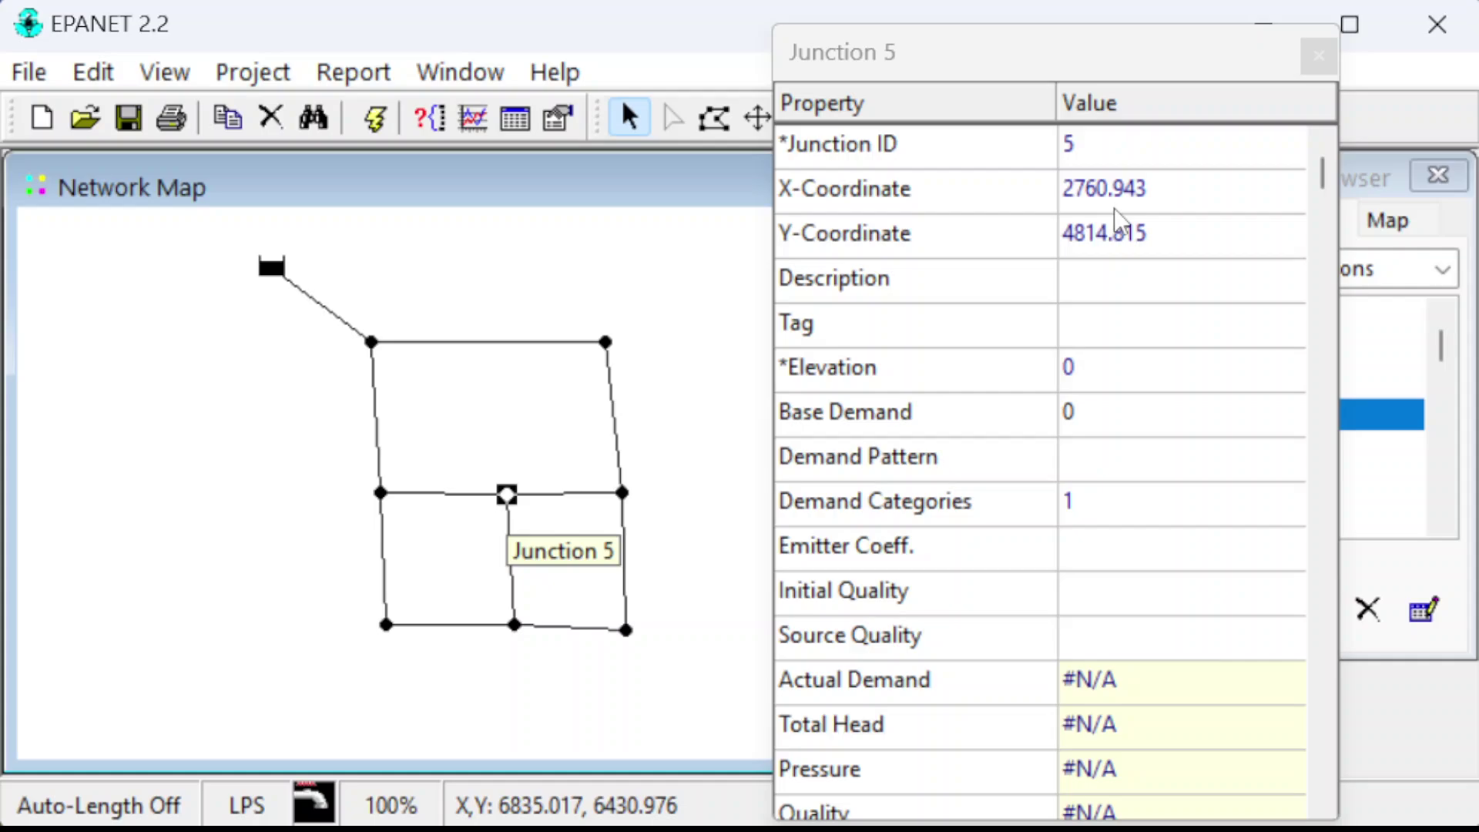
{"action": "left_click", "coordinate": [1097, 141]}
{"action": "type", "text": "2"}
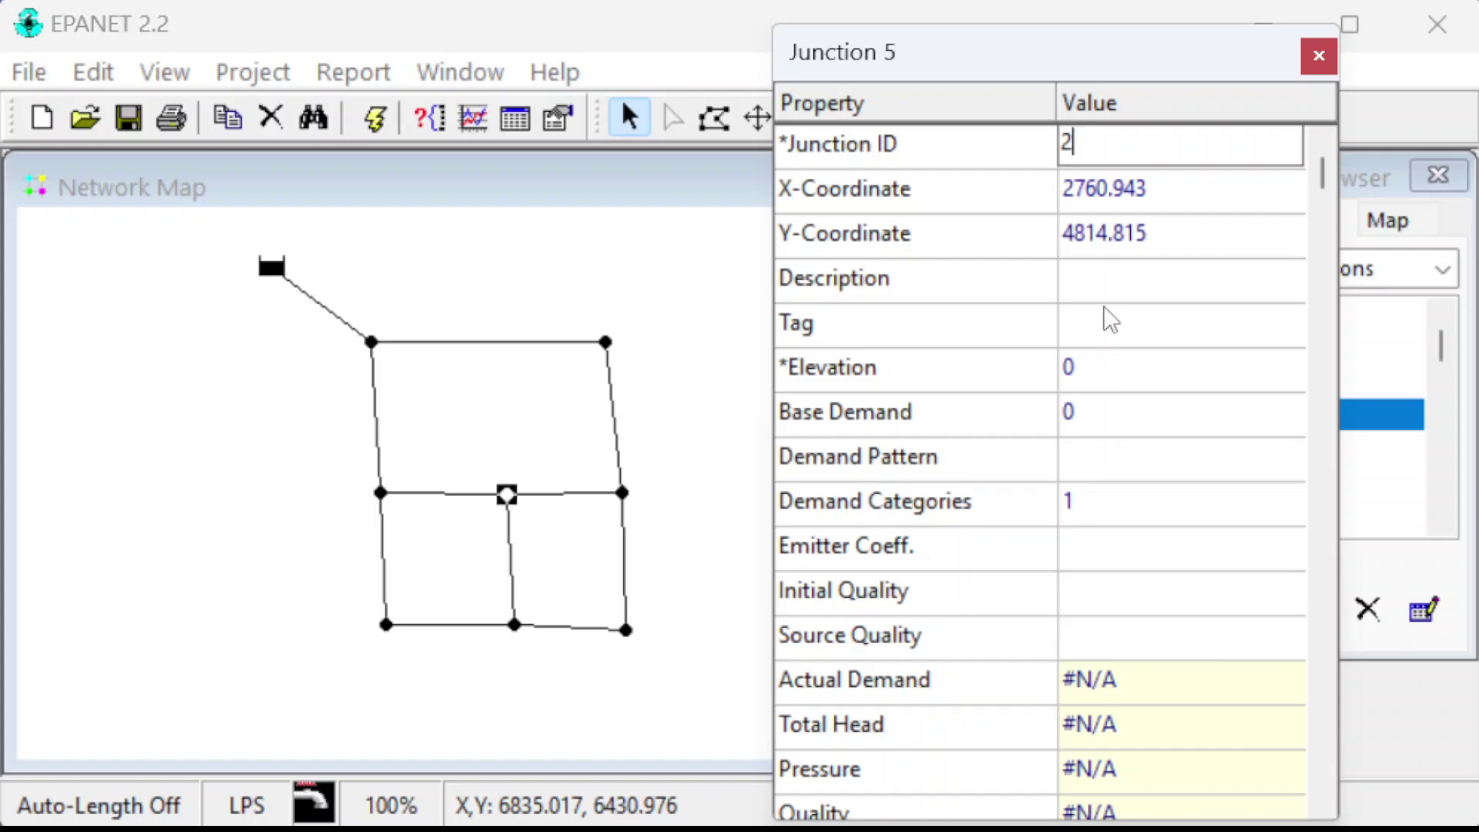
{"action": "key", "text": "BackSpace"}
{"action": "type", "text": "d"}
{"action": "left_click", "coordinate": [1089, 368]}
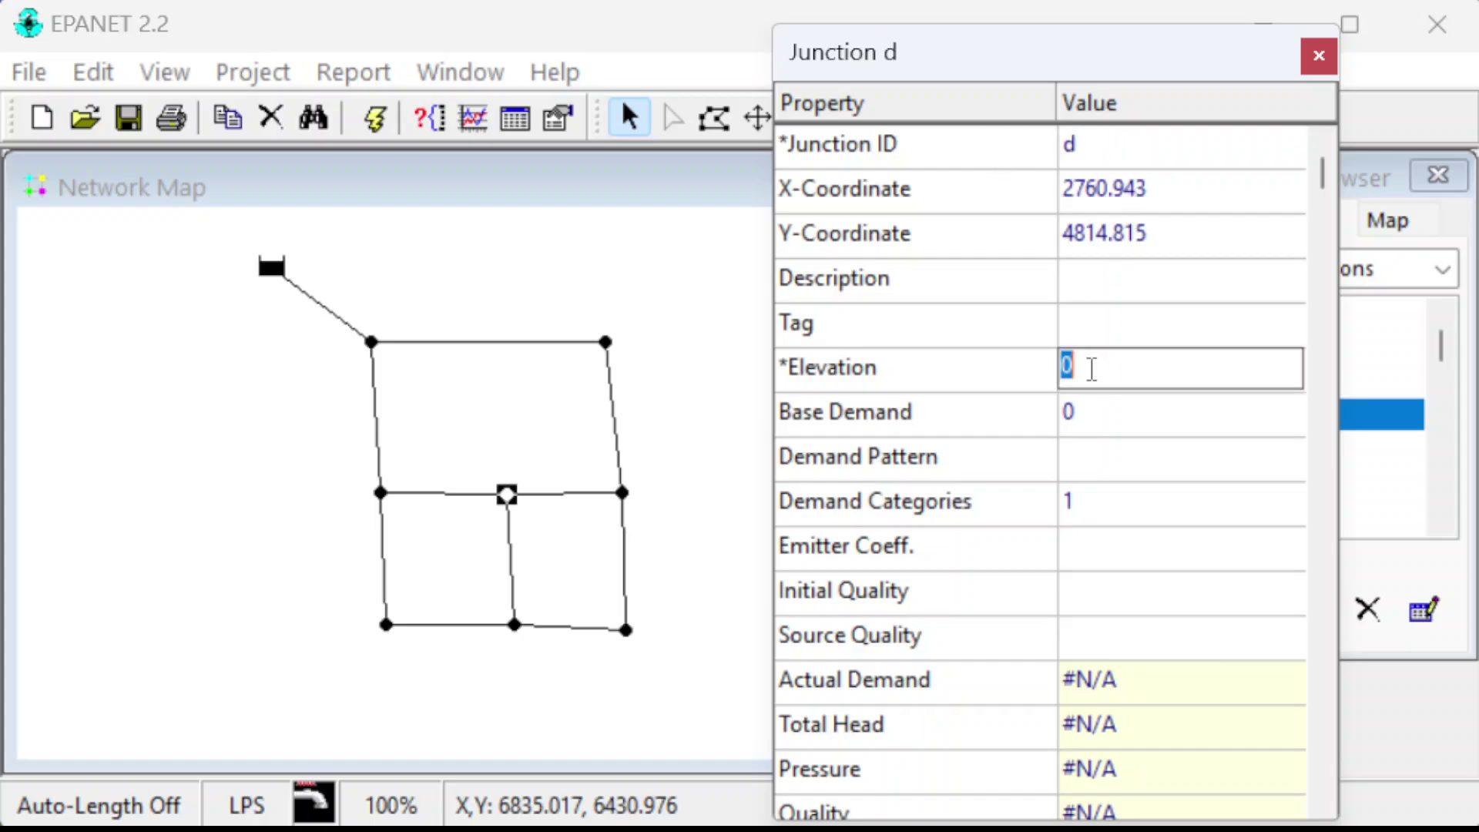
{"action": "type", "text": "2"}
{"action": "left_click", "coordinate": [1095, 406]}
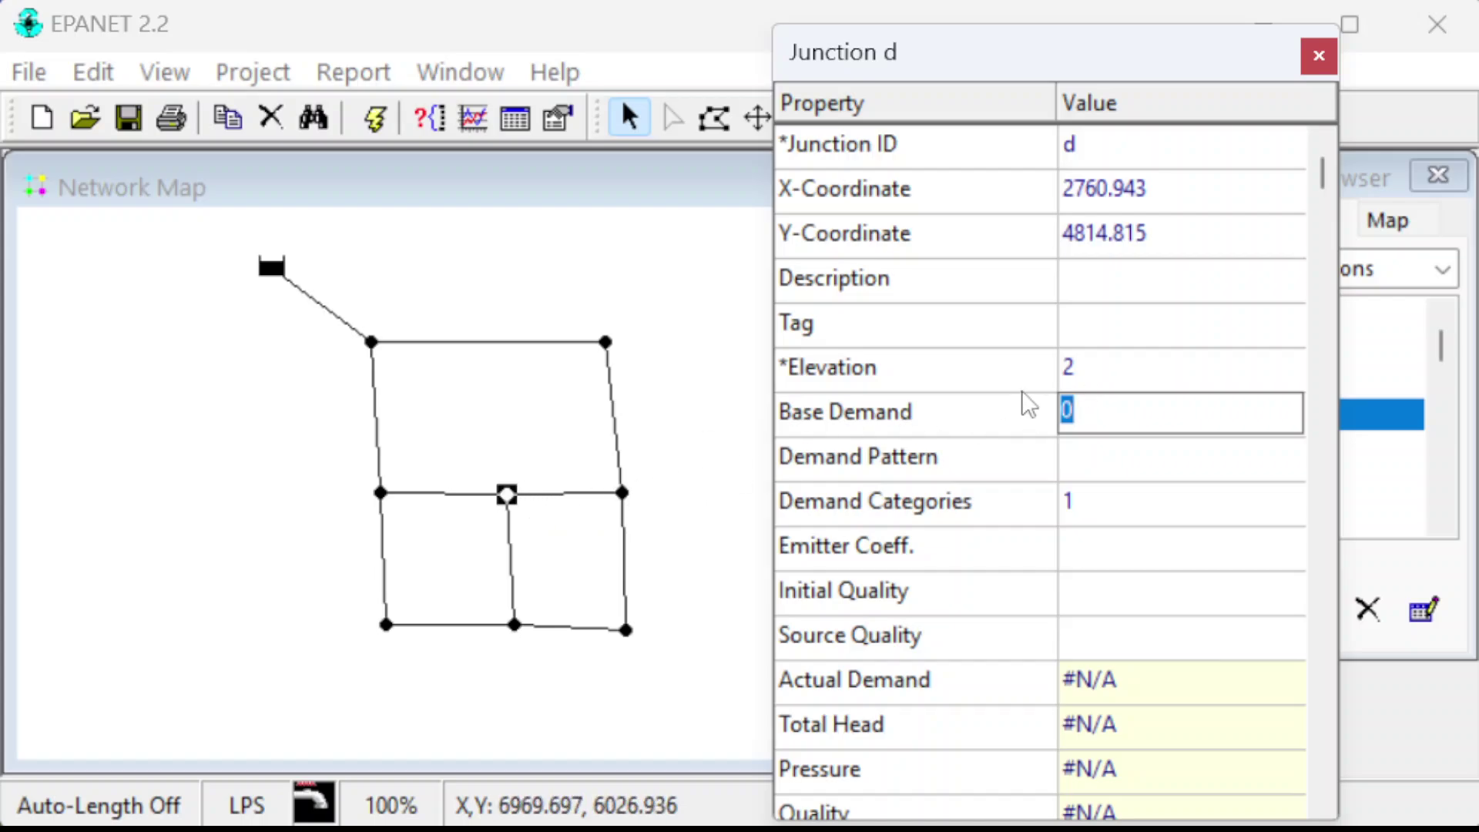
{"action": "type", "text": "30"}
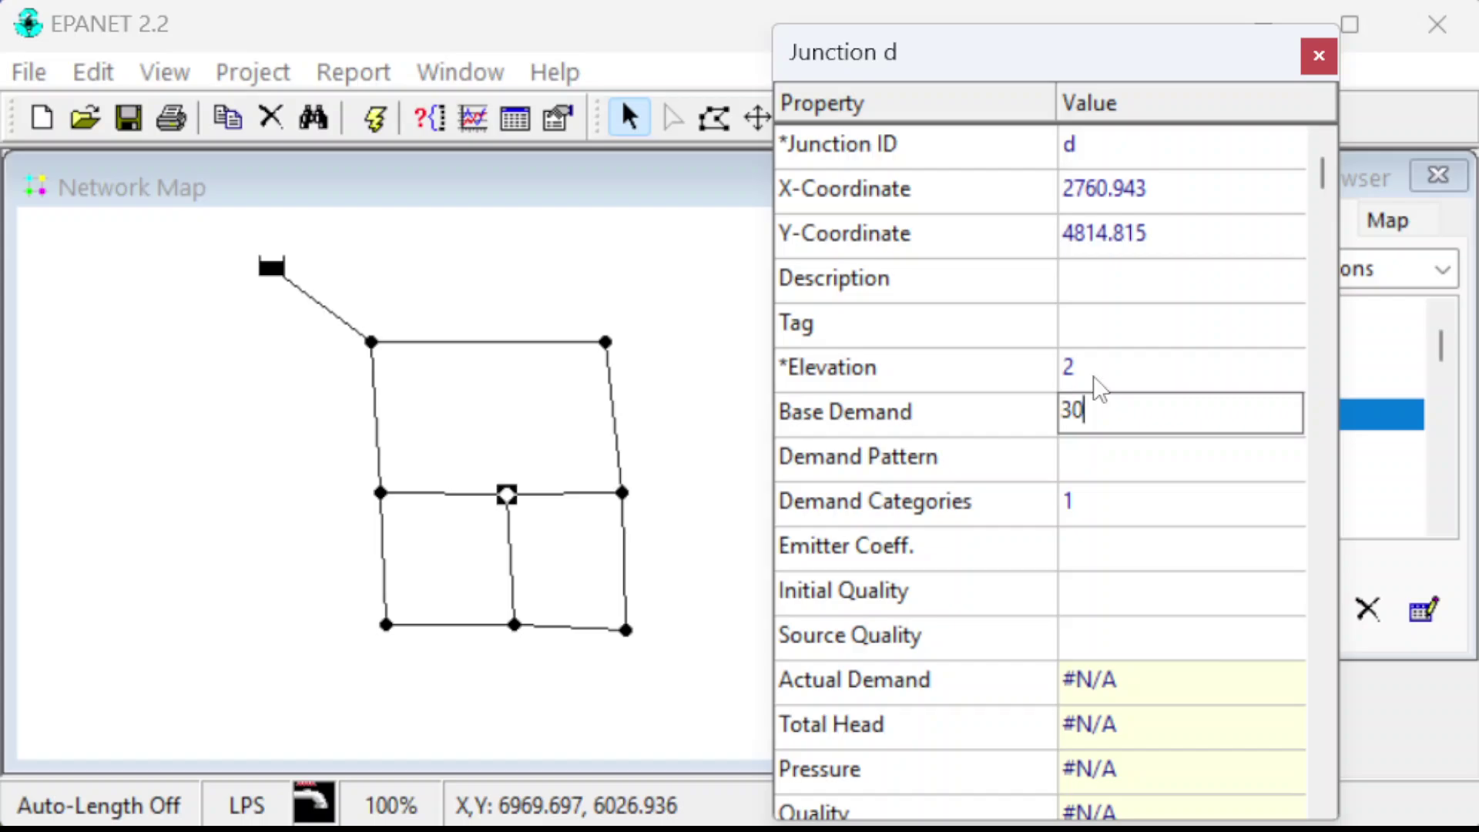
{"action": "left_click", "coordinate": [1178, 365]}
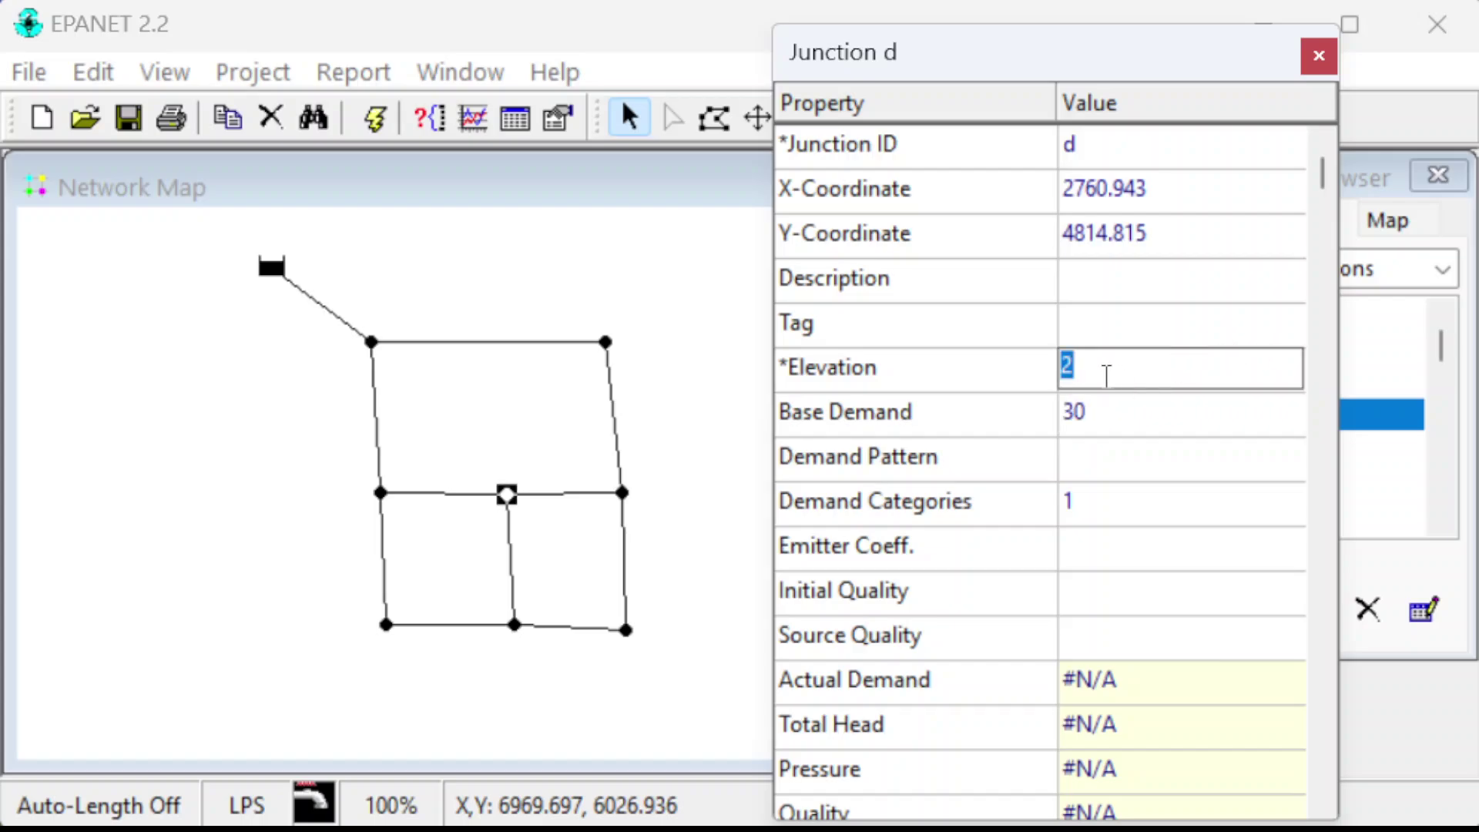
- Rename the middle-right junction as e and set its elevation to 2
{"action": "left_click", "coordinate": [623, 494]}
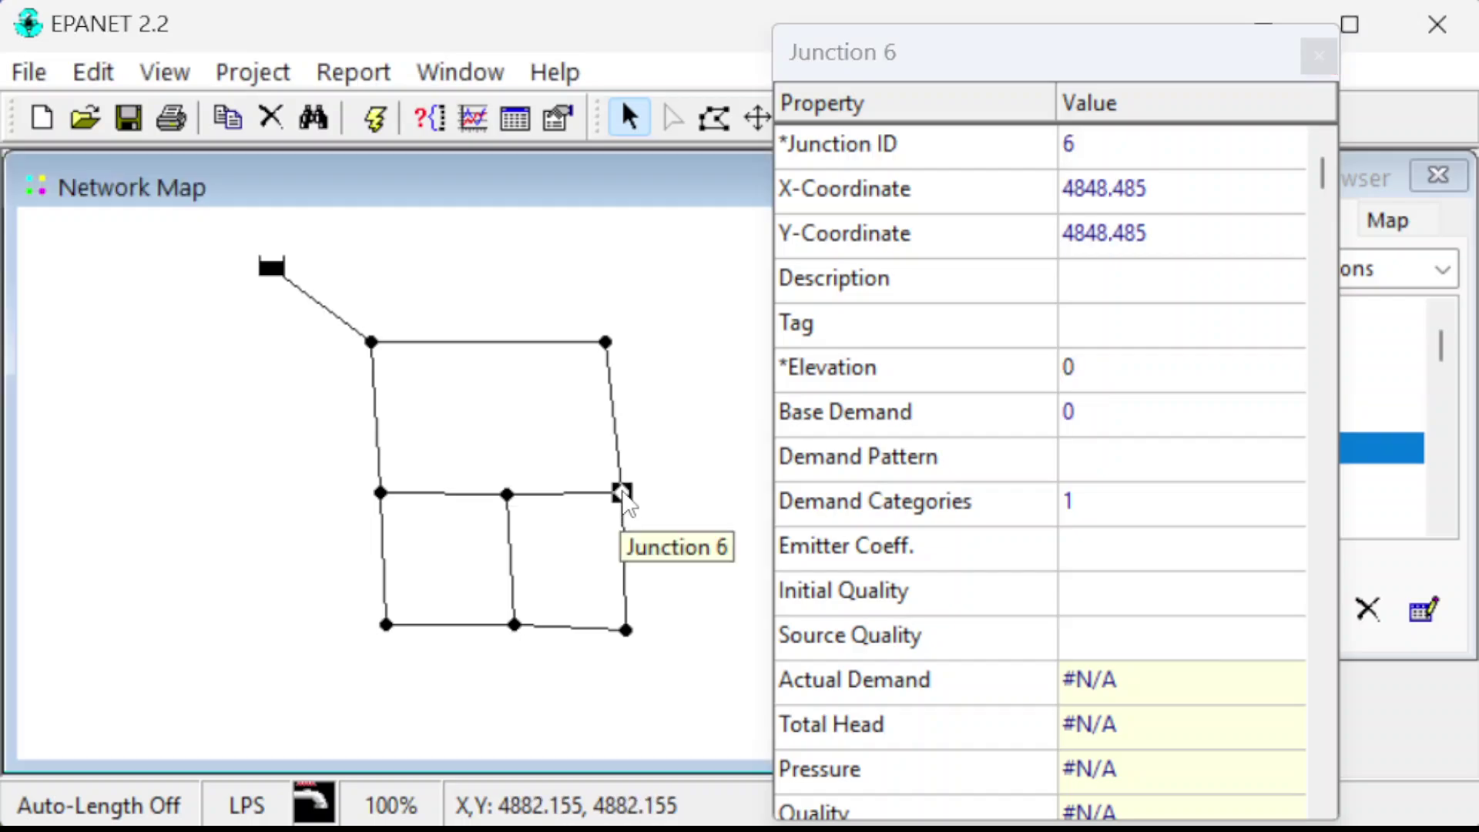
{"action": "left_click", "coordinate": [1112, 146]}
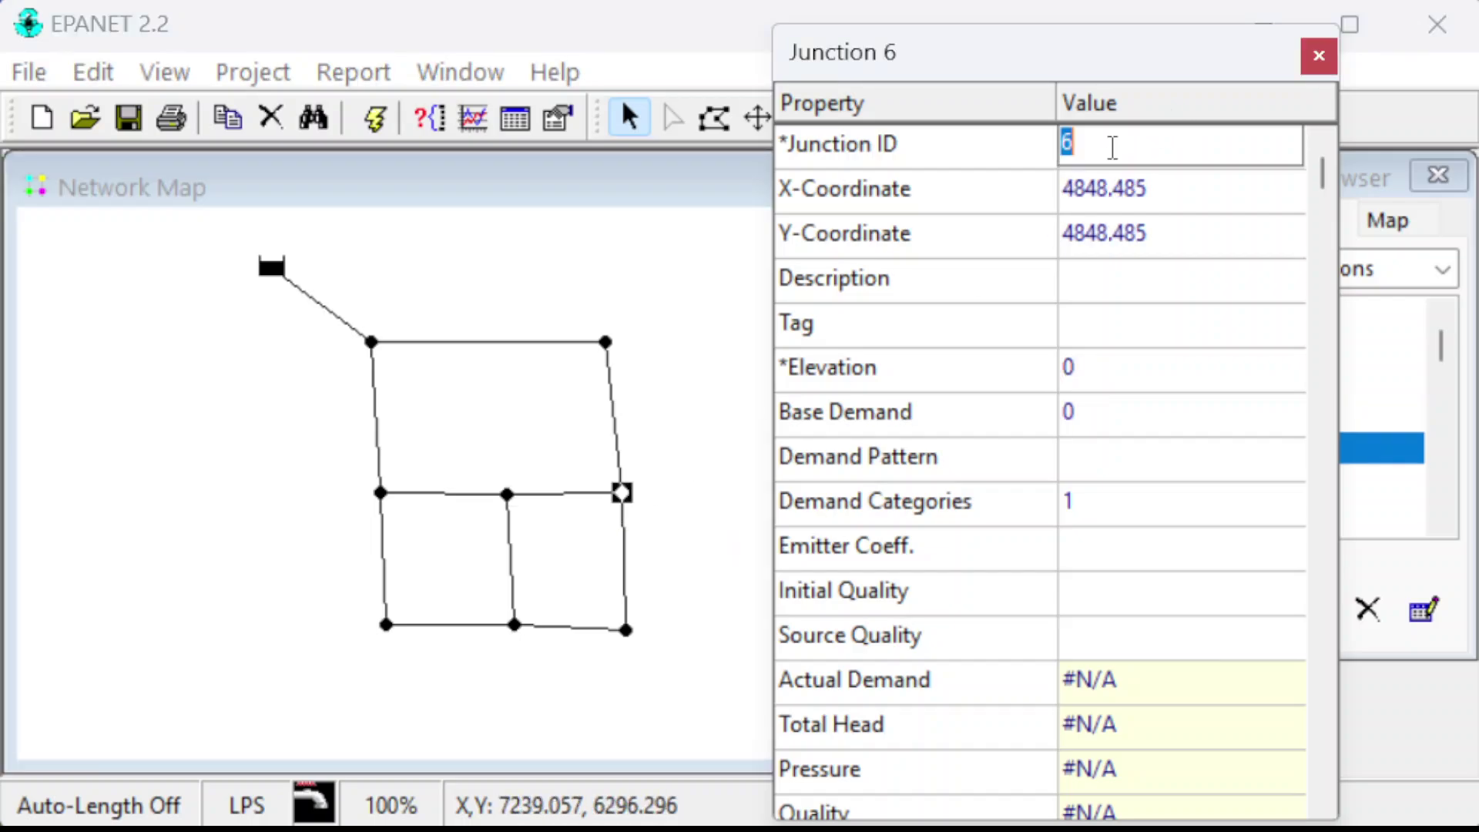
{"action": "type", "text": "e"}
{"action": "left_click", "coordinate": [1097, 368]}
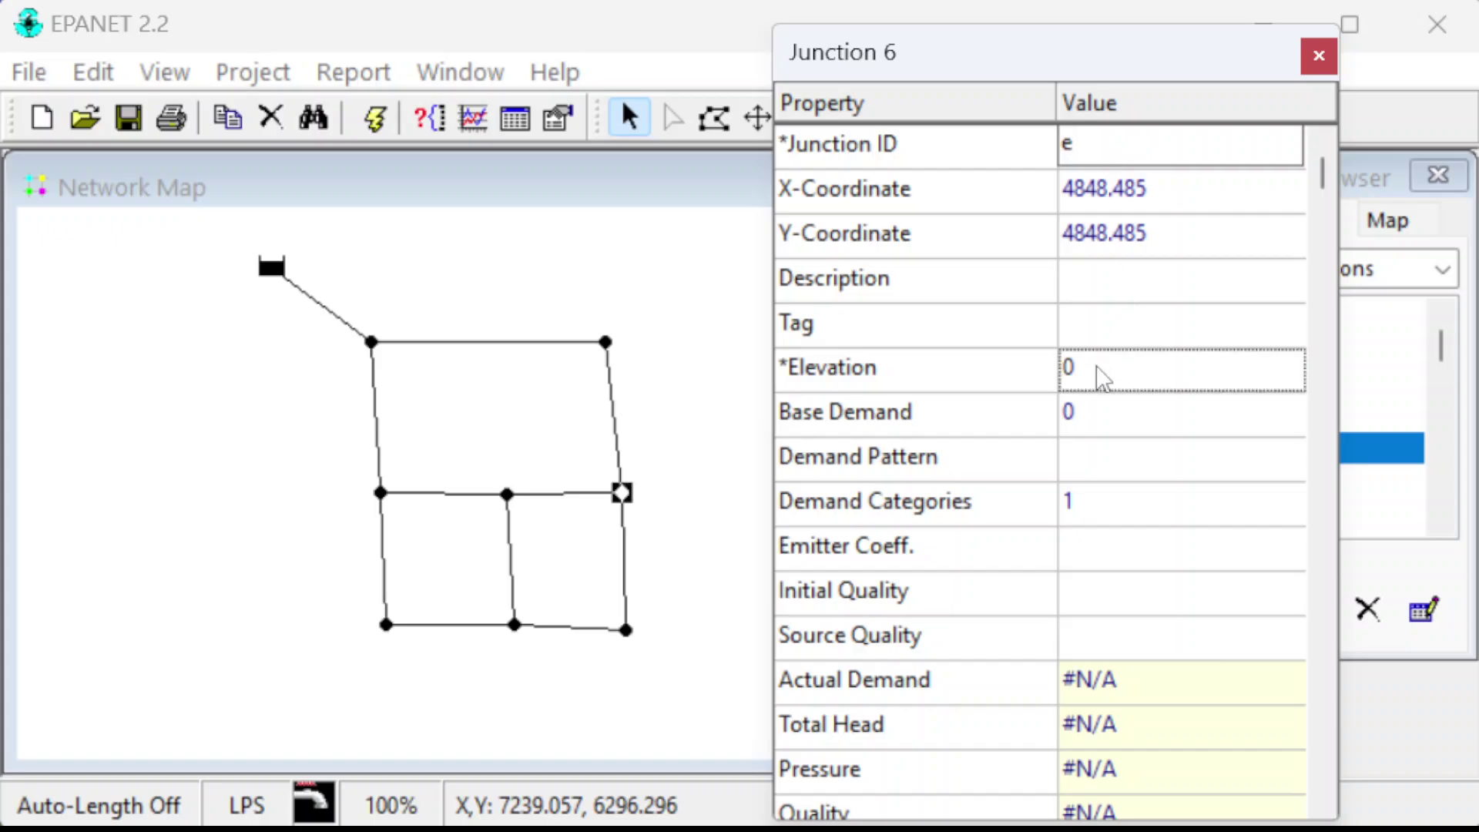
{"action": "type", "text": "2"}
{"action": "left_click", "coordinate": [1097, 413]}
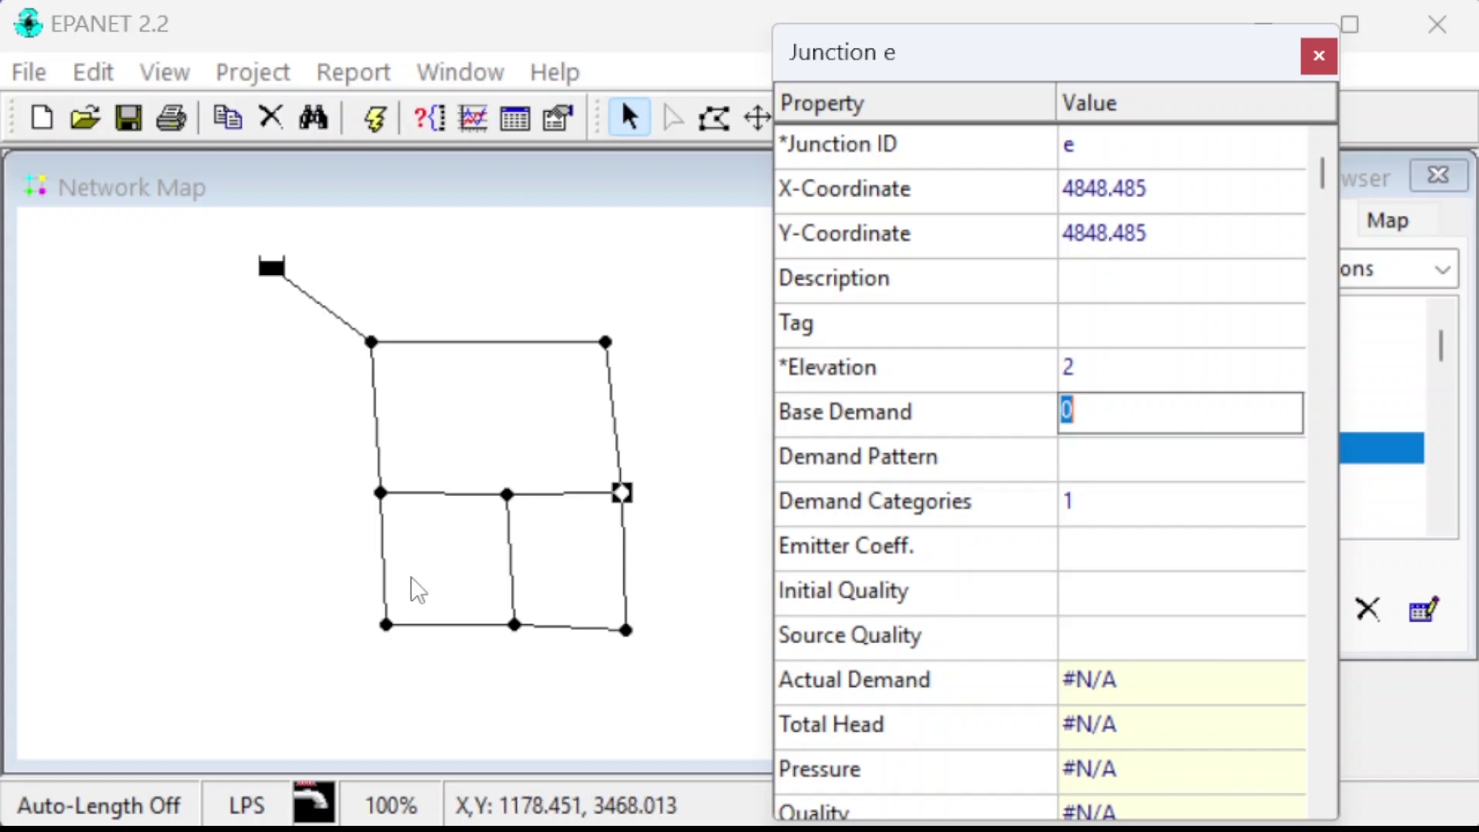
- Set the lower-left junction's base demand to 15 and elevation to 1, and rename it as f
{"action": "left_click", "coordinate": [387, 625]}
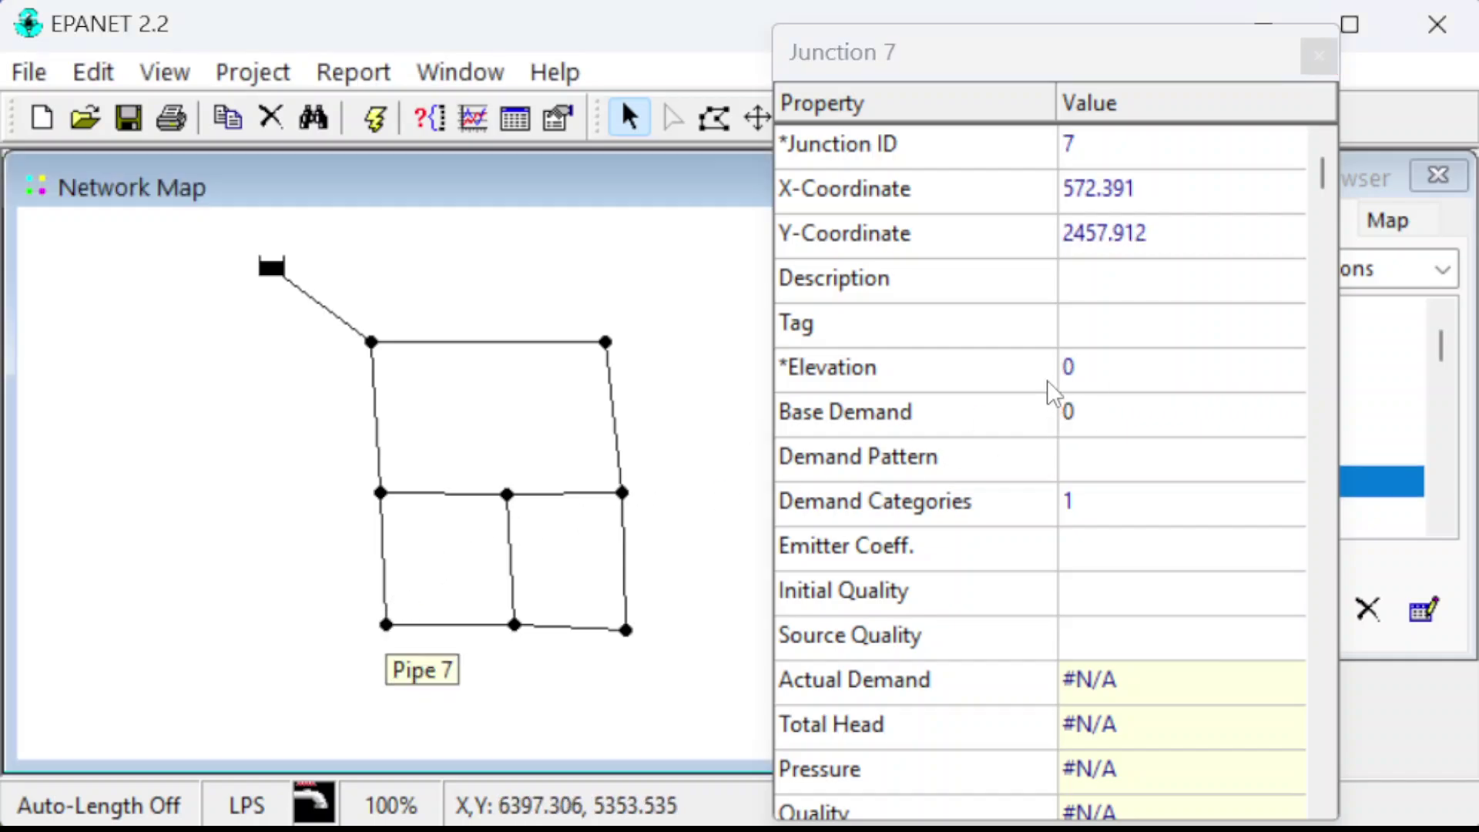
{"action": "left_click", "coordinate": [1077, 411]}
{"action": "type", "text": "15"}
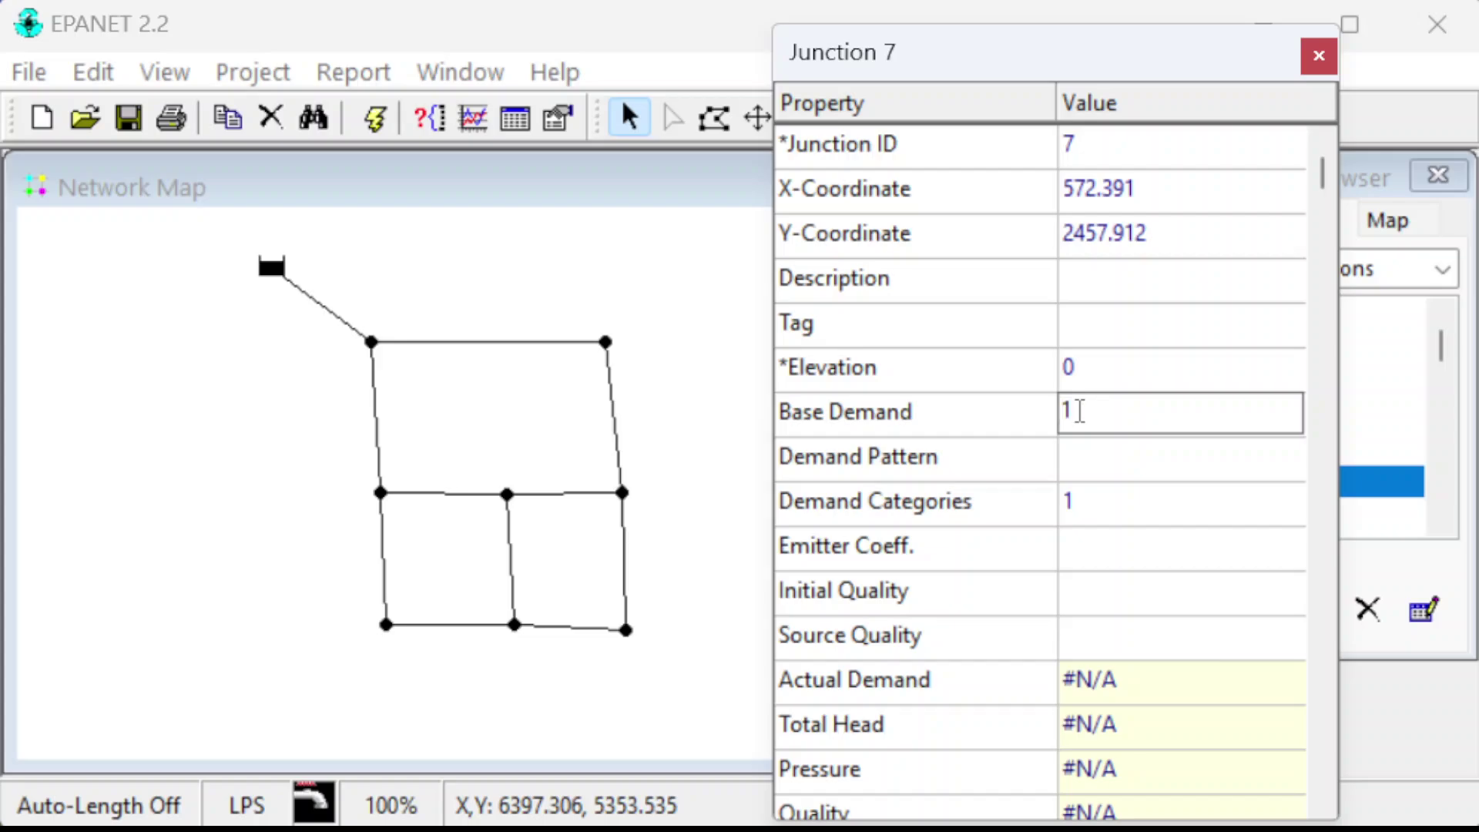
{"action": "left_click", "coordinate": [1103, 368]}
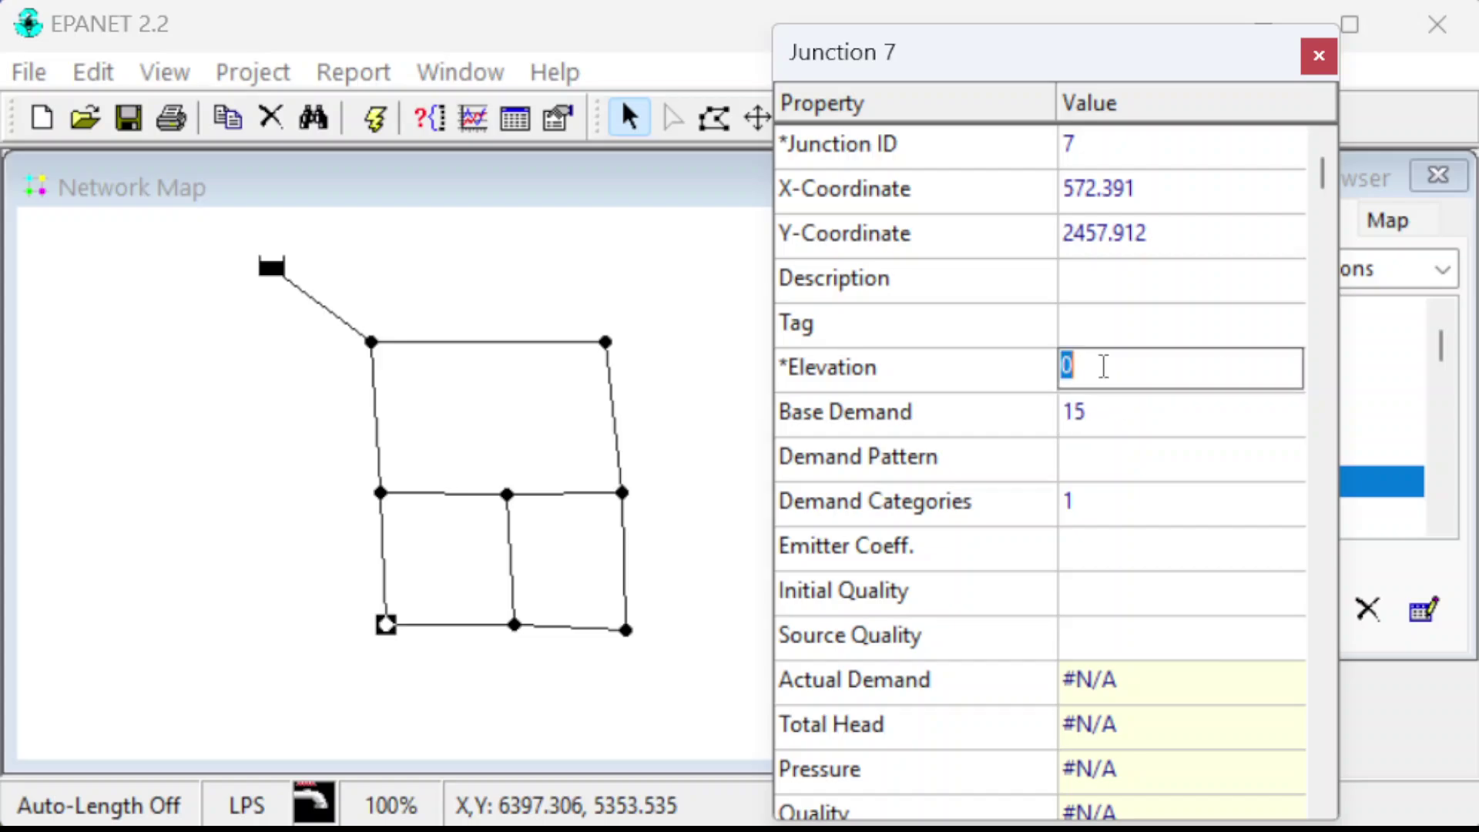
{"action": "left_click", "coordinate": [1094, 145]}
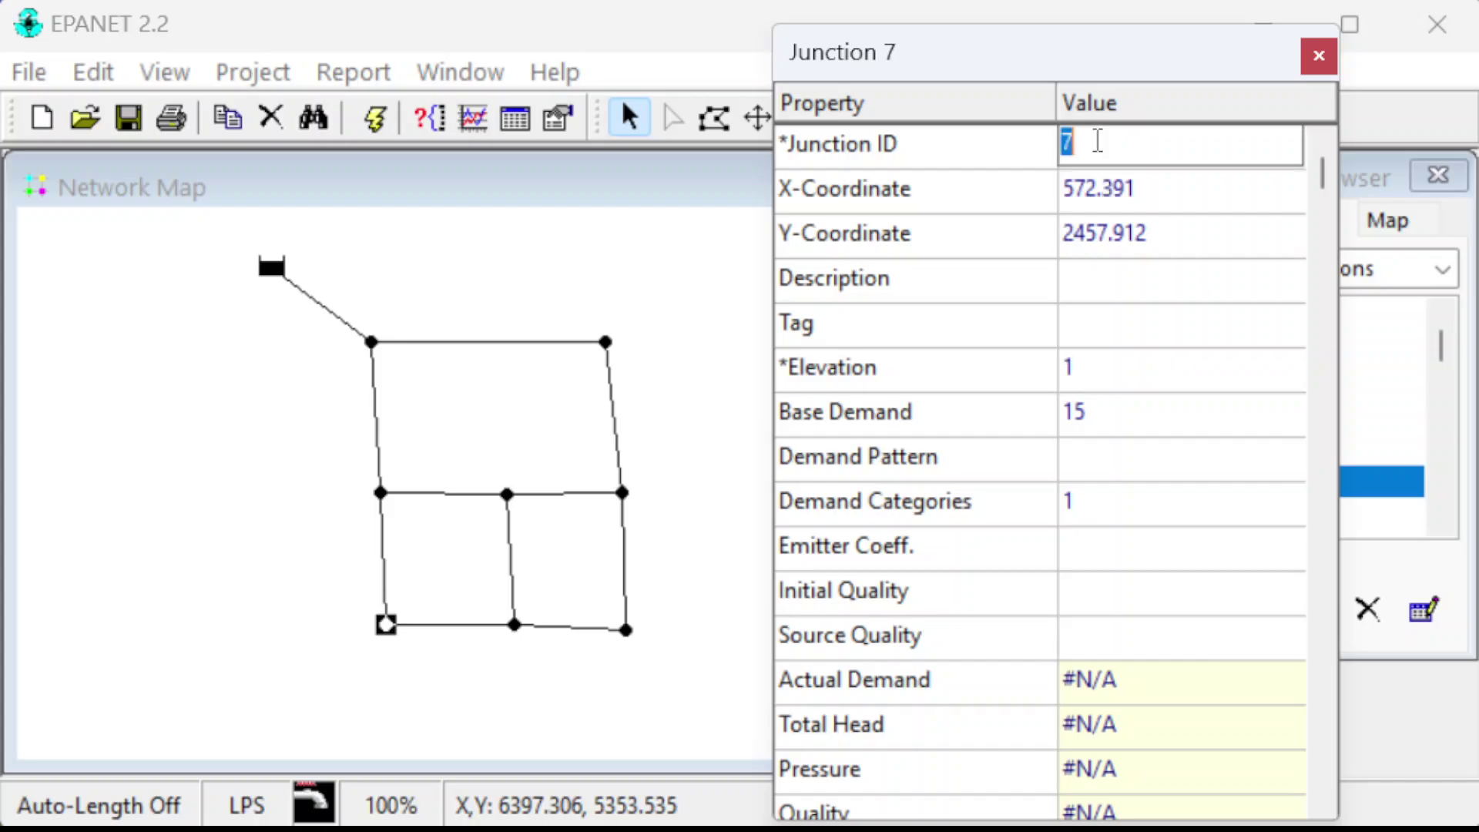
{"action": "type", "text": "f"}
{"action": "left_click", "coordinate": [1143, 322]}
- Rename the lower-centre junction as g and set its elevation to 1
{"action": "left_click", "coordinate": [514, 625]}
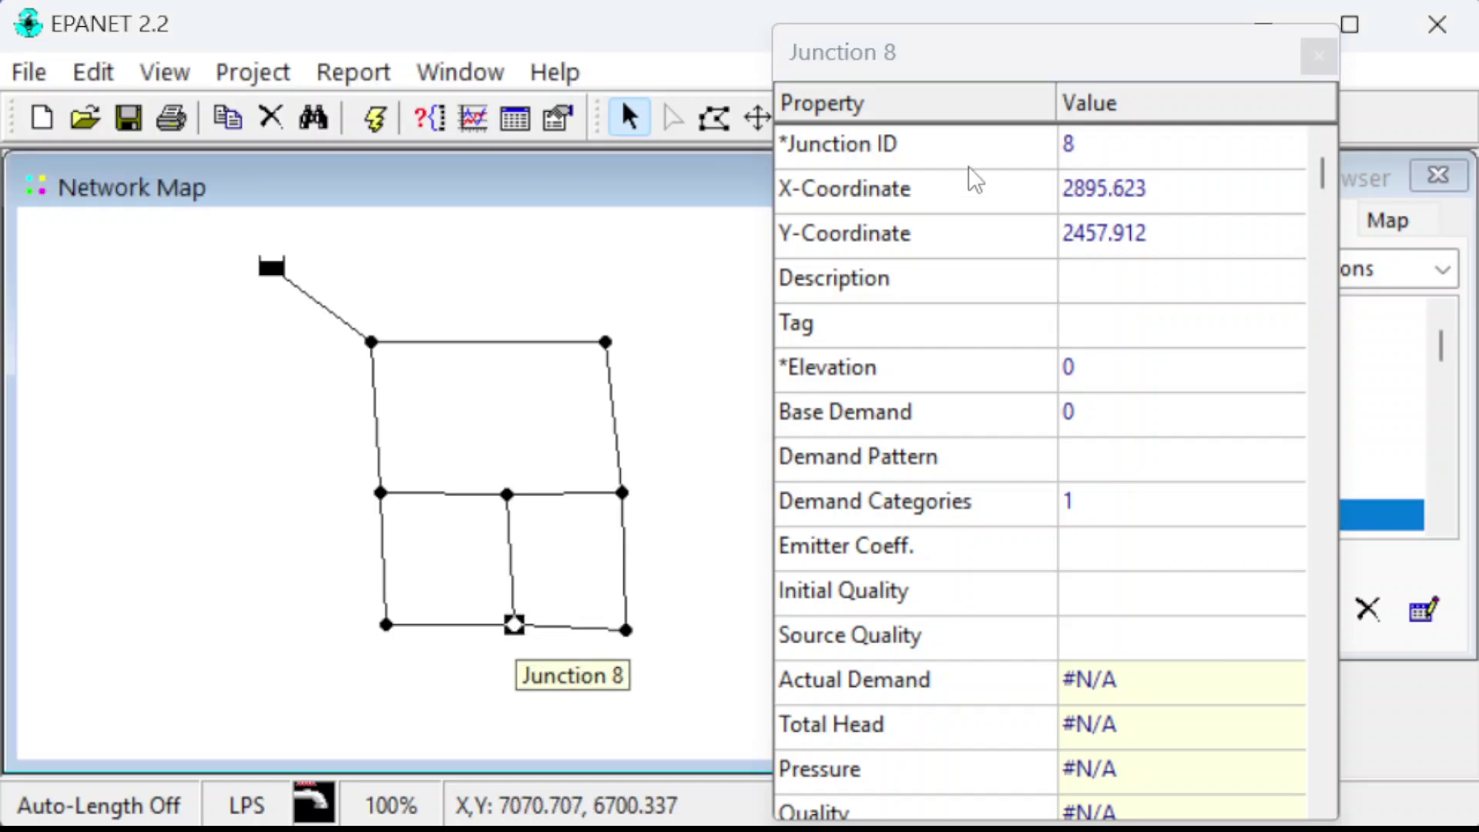
{"action": "left_click", "coordinate": [1104, 155]}
{"action": "type", "text": "g"}
{"action": "left_click", "coordinate": [1087, 369]}
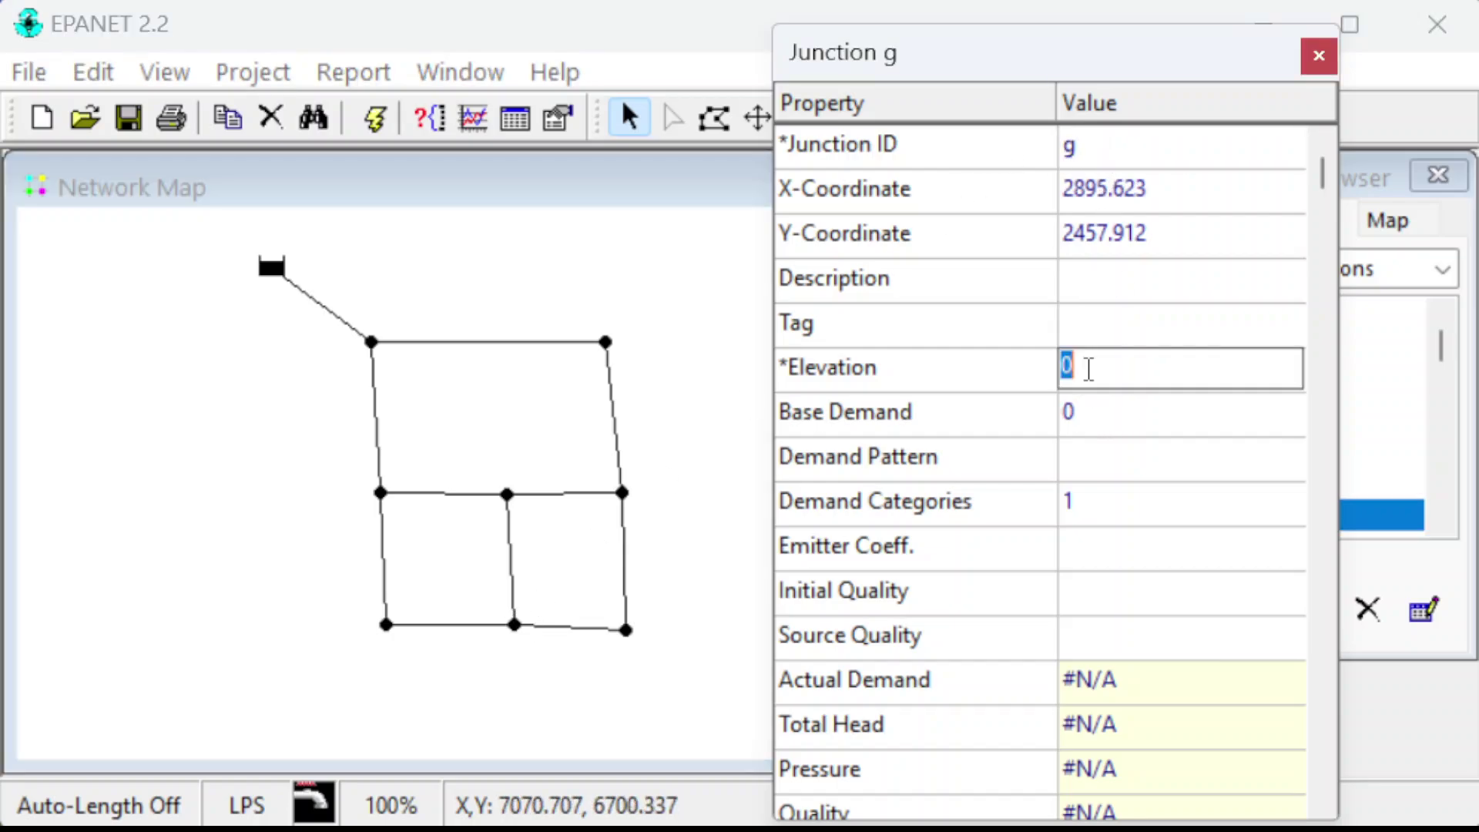
{"action": "type", "text": "1"}
{"action": "left_click", "coordinate": [1111, 422]}
- Give the lower-right junction a base demand of 15, the ID h and an elevation of 1, and close its properties
{"action": "left_click", "coordinate": [627, 633]}
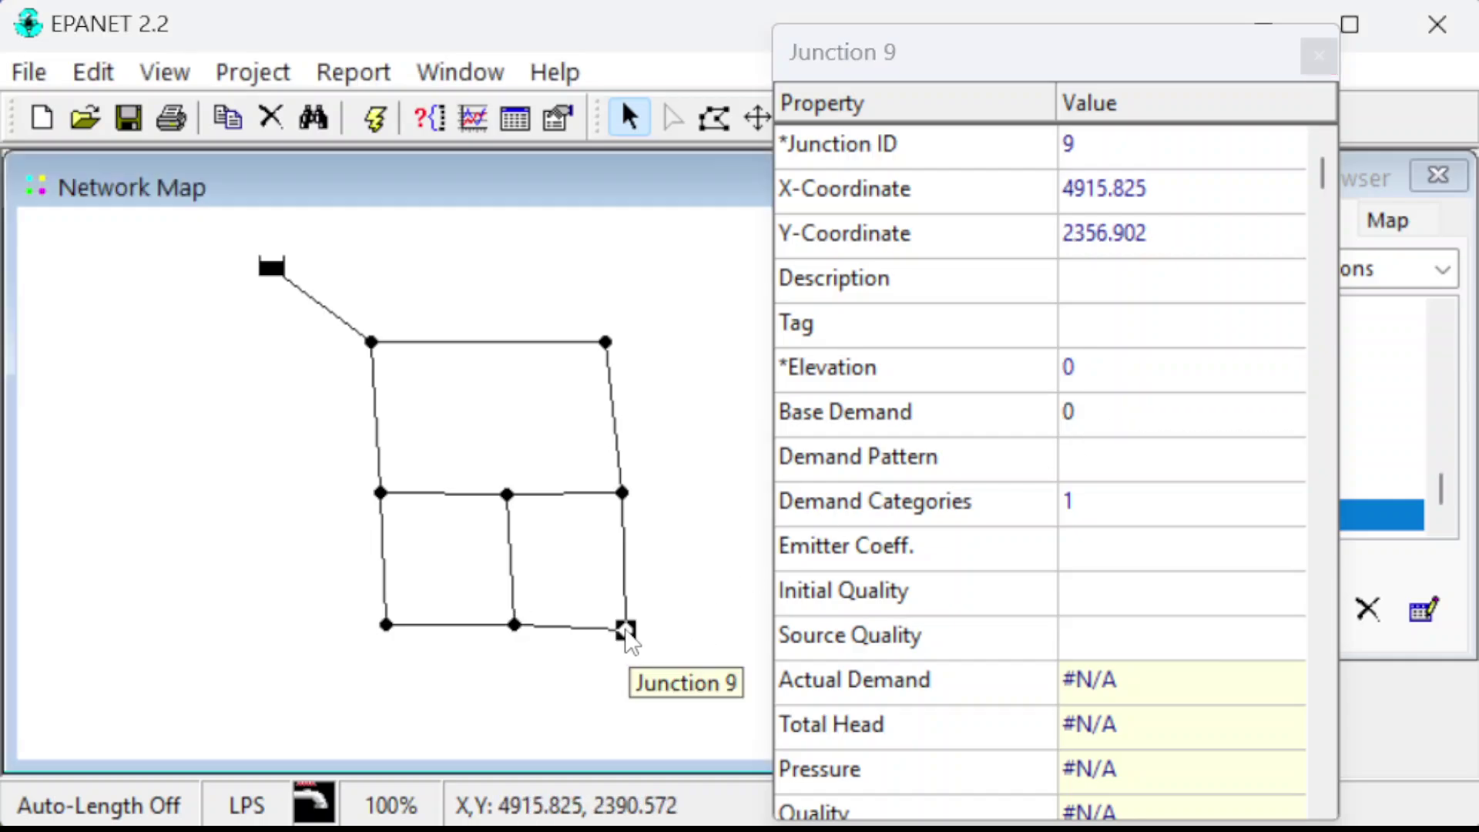
{"action": "left_click", "coordinate": [1100, 414]}
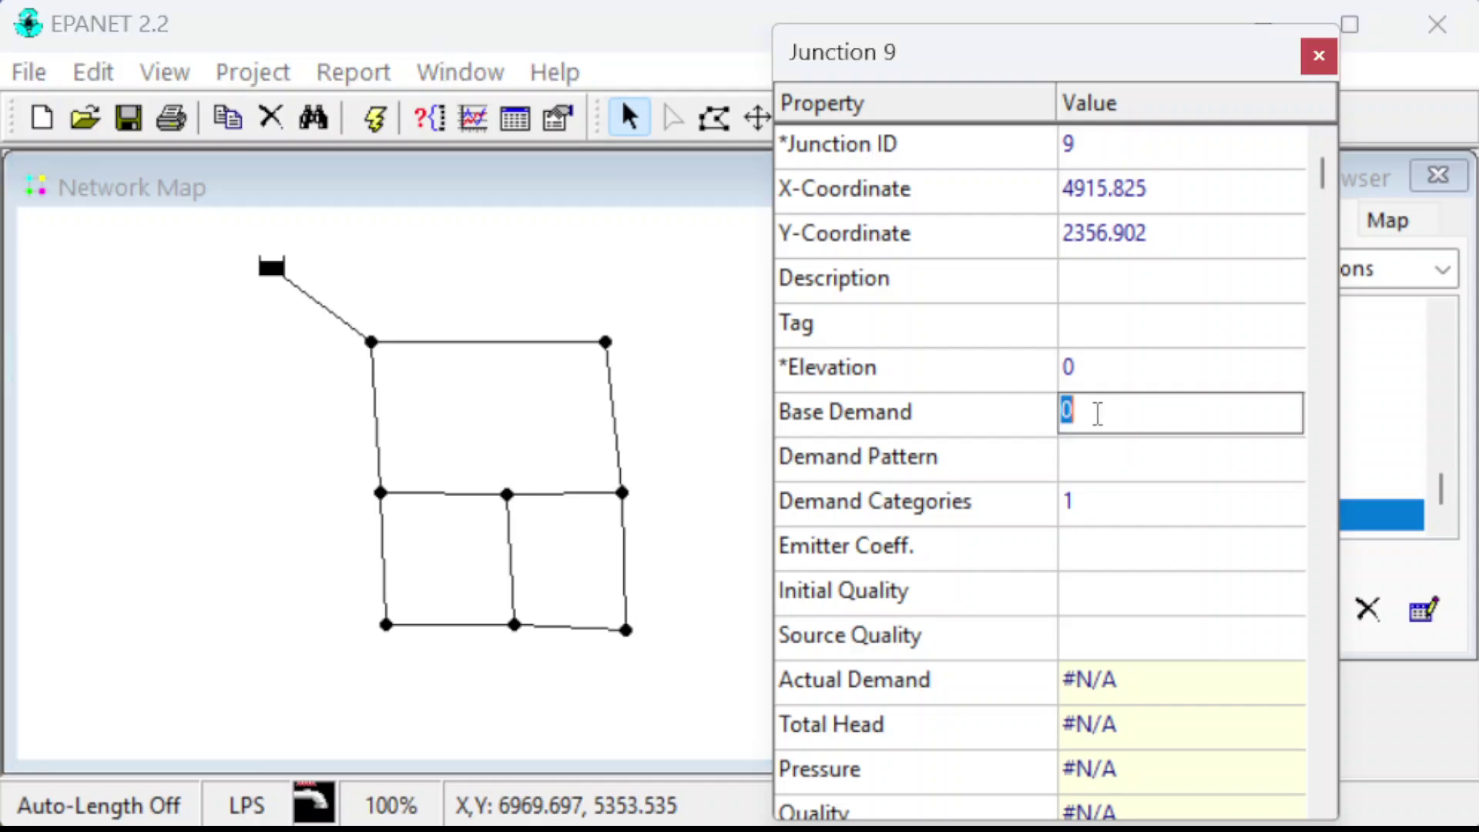
{"action": "type", "text": "15"}
{"action": "left_click", "coordinate": [1124, 146]}
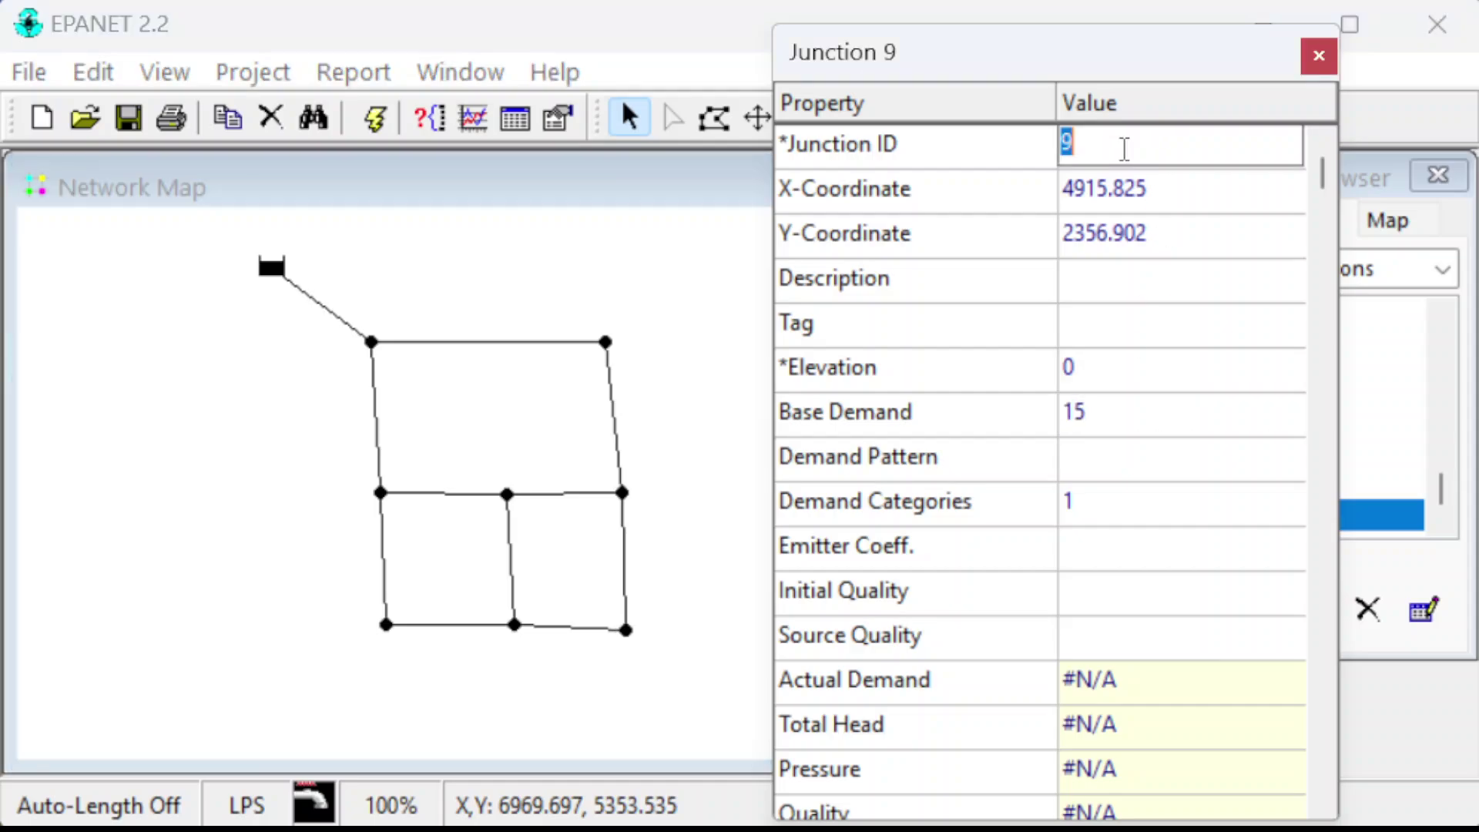
{"action": "type", "text": "h"}
{"action": "left_click", "coordinate": [1093, 369]}
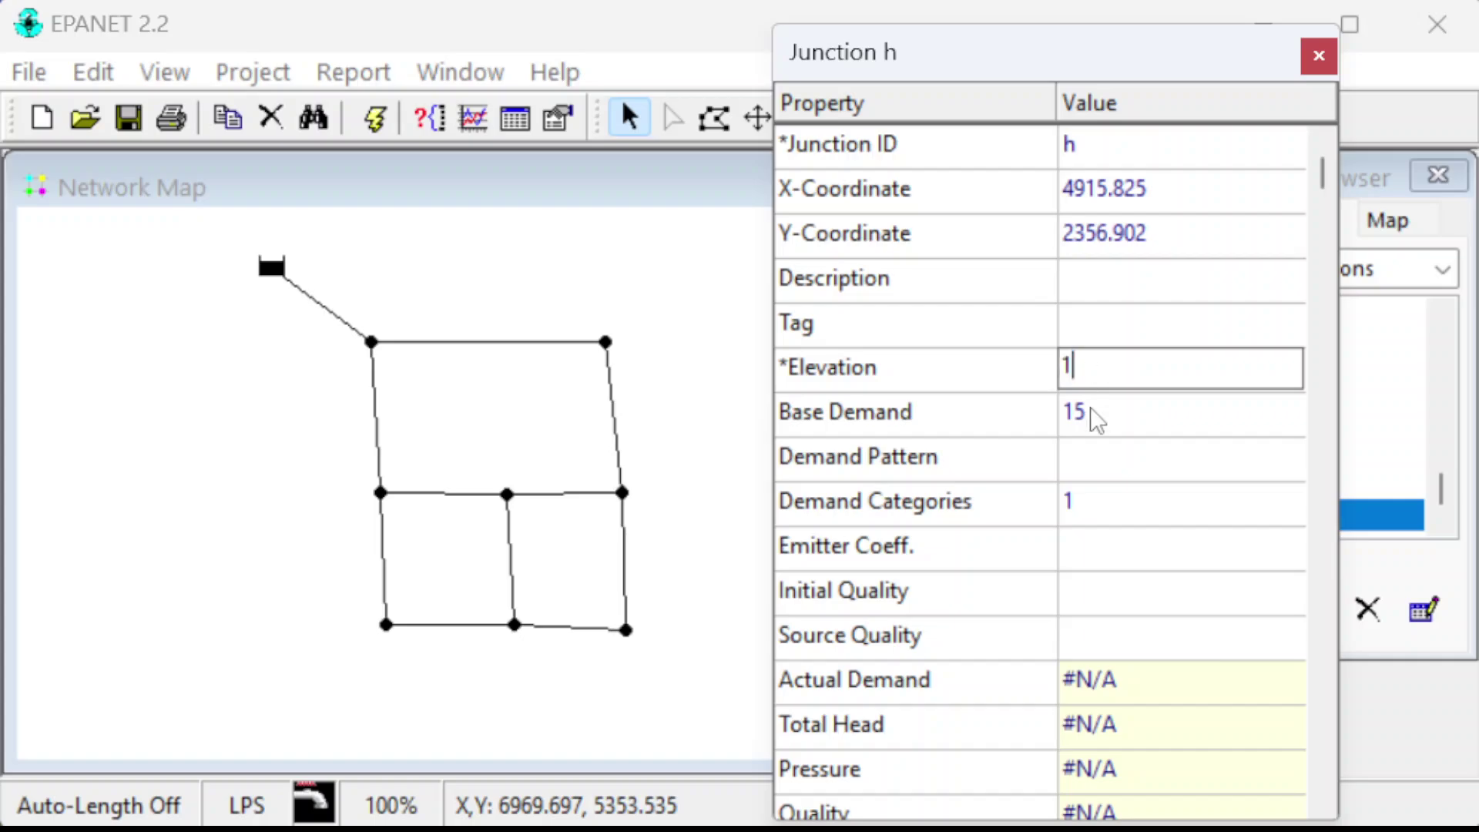
{"action": "left_click", "coordinate": [1097, 459]}
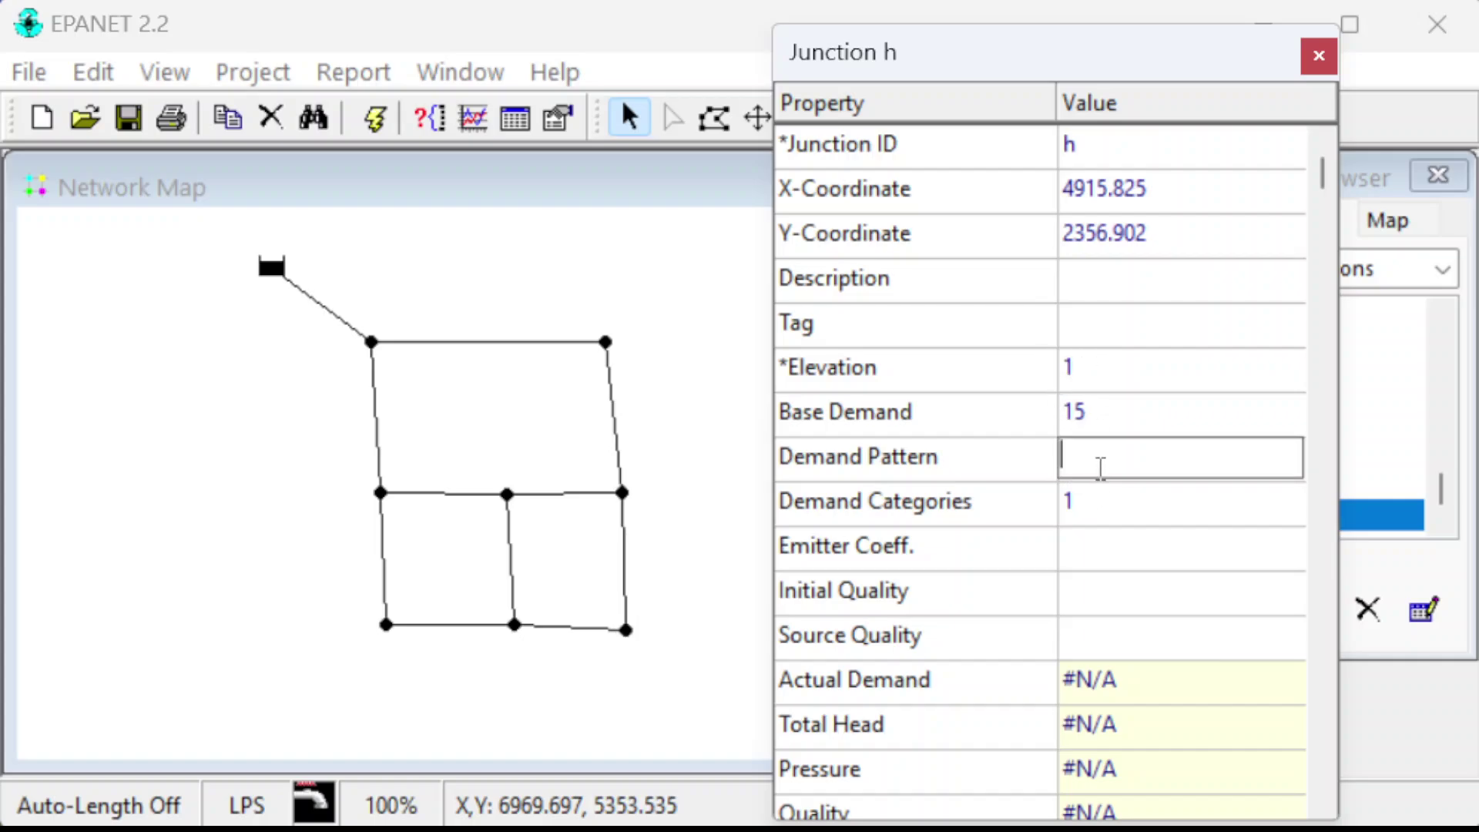
{"action": "left_click", "coordinate": [1318, 56]}
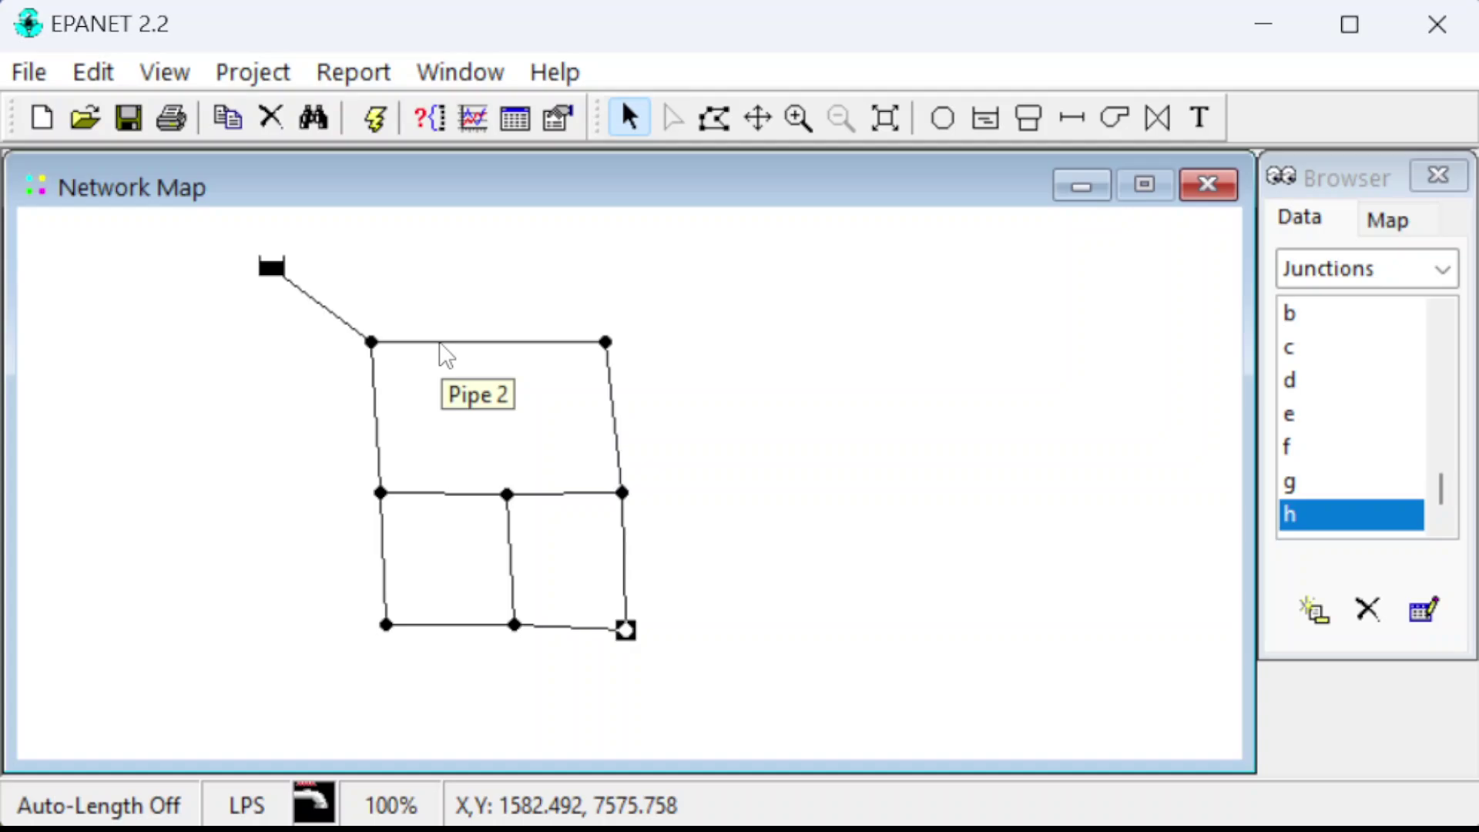
- Rename the pipe between junctions a and b as ab and set its length to 250
{"action": "key", "text": "alt+Tab"}
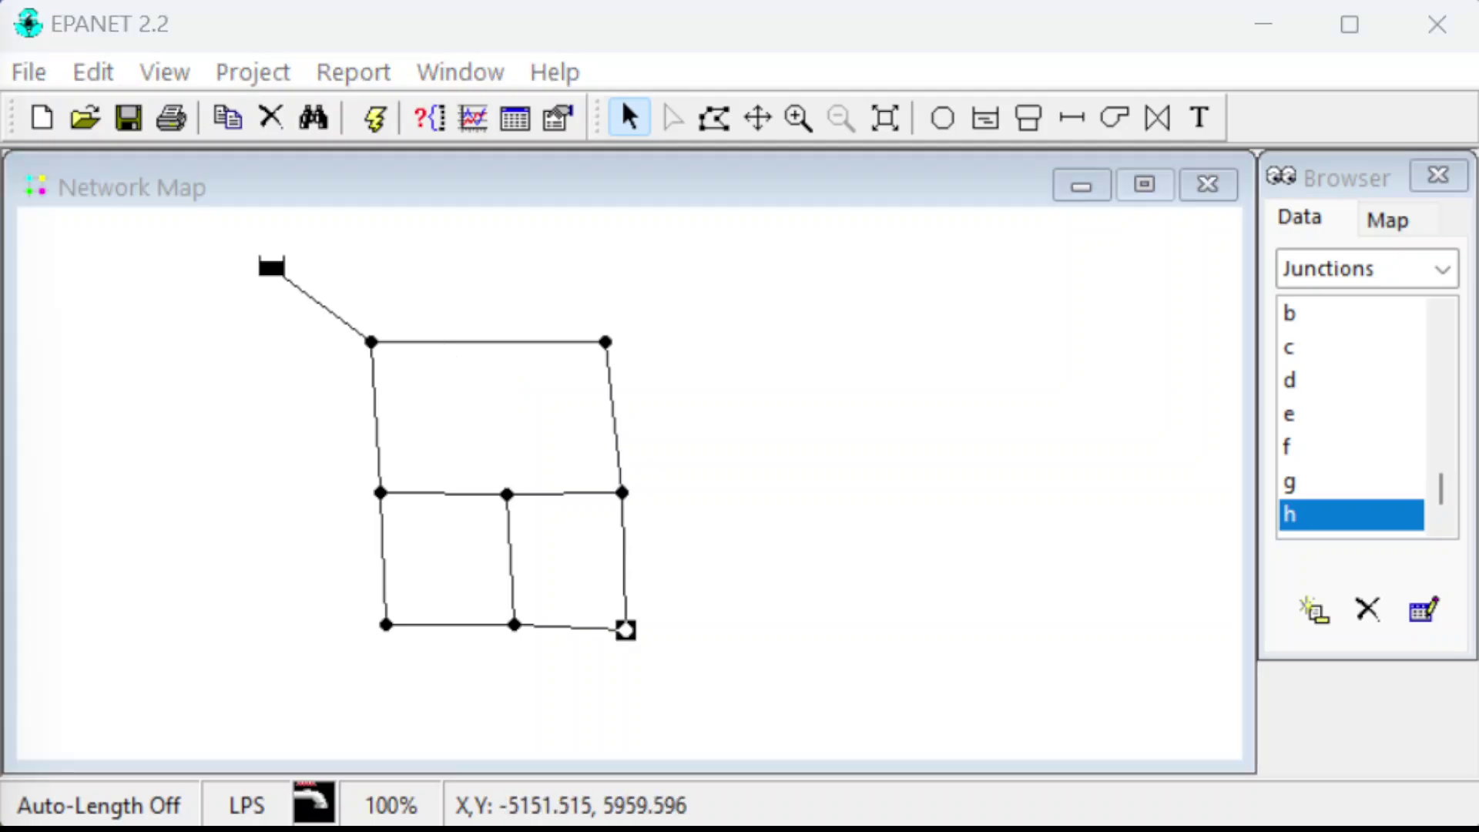
{"action": "double_click", "coordinate": [435, 345]}
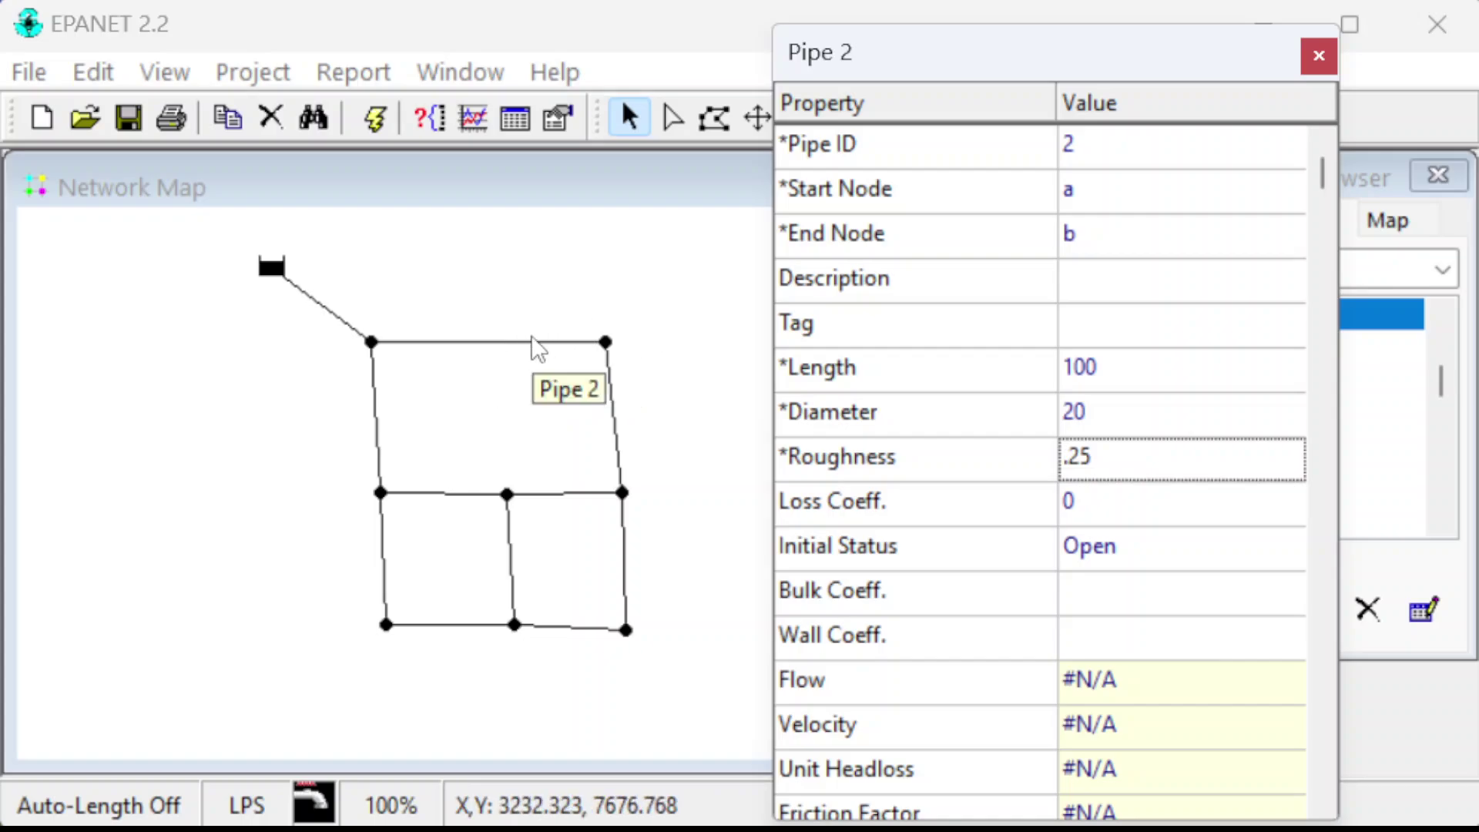
{"action": "left_click", "coordinate": [1098, 154]}
{"action": "type", "text": "ab"}
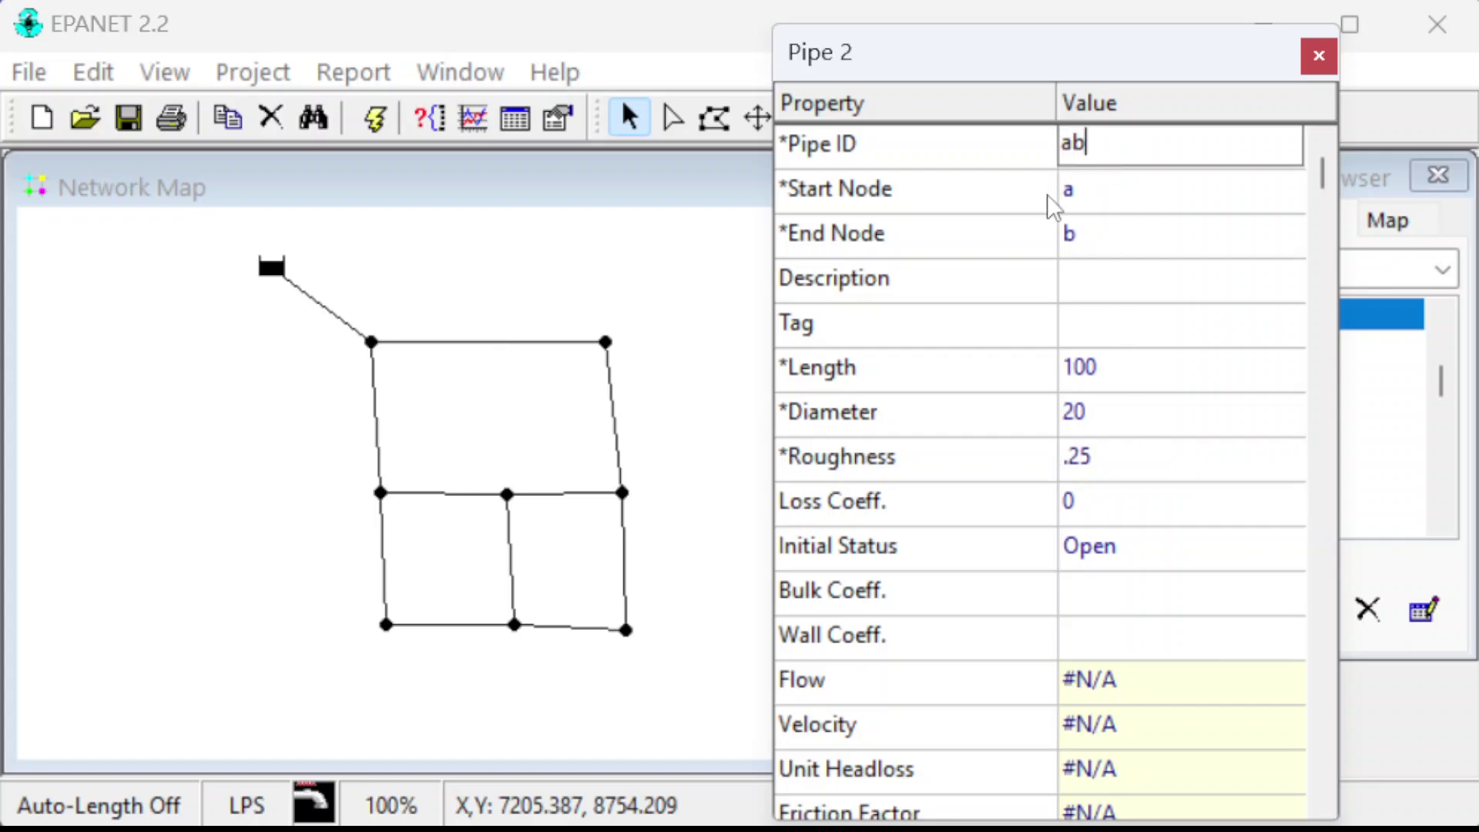
{"action": "left_click", "coordinate": [1113, 368]}
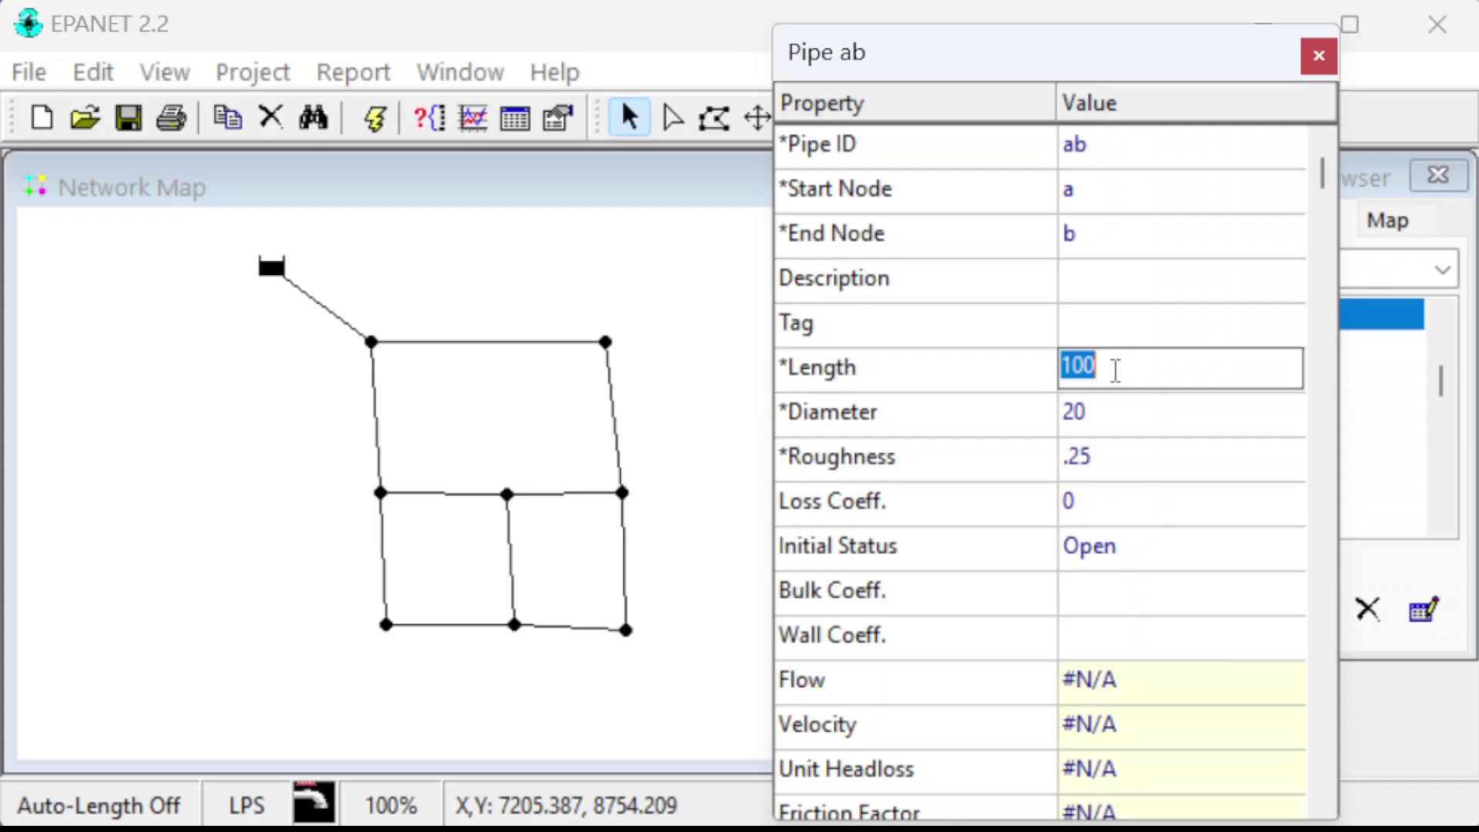
{"action": "type", "text": "250"}
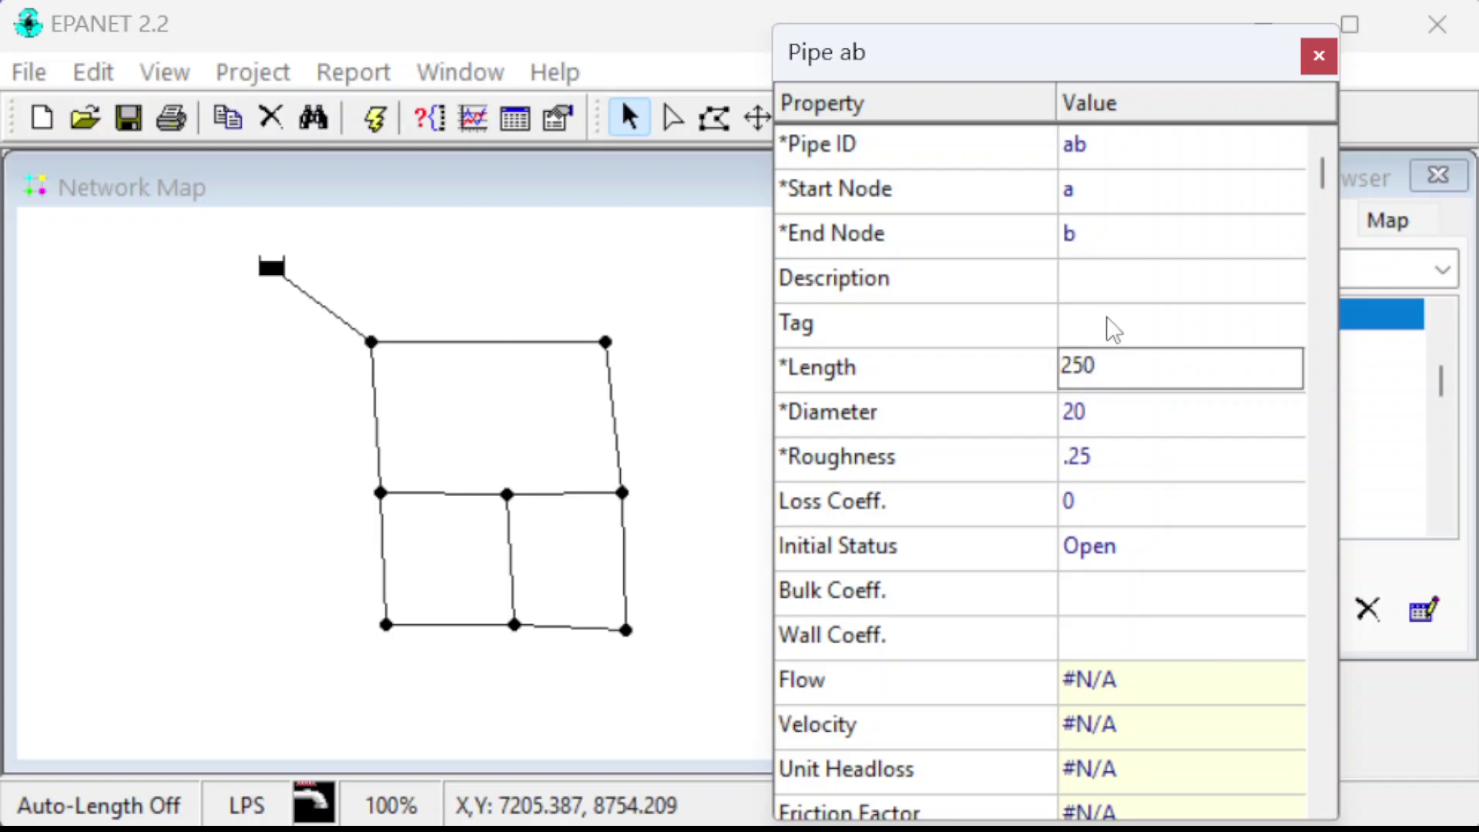
{"action": "key", "text": "Return"}
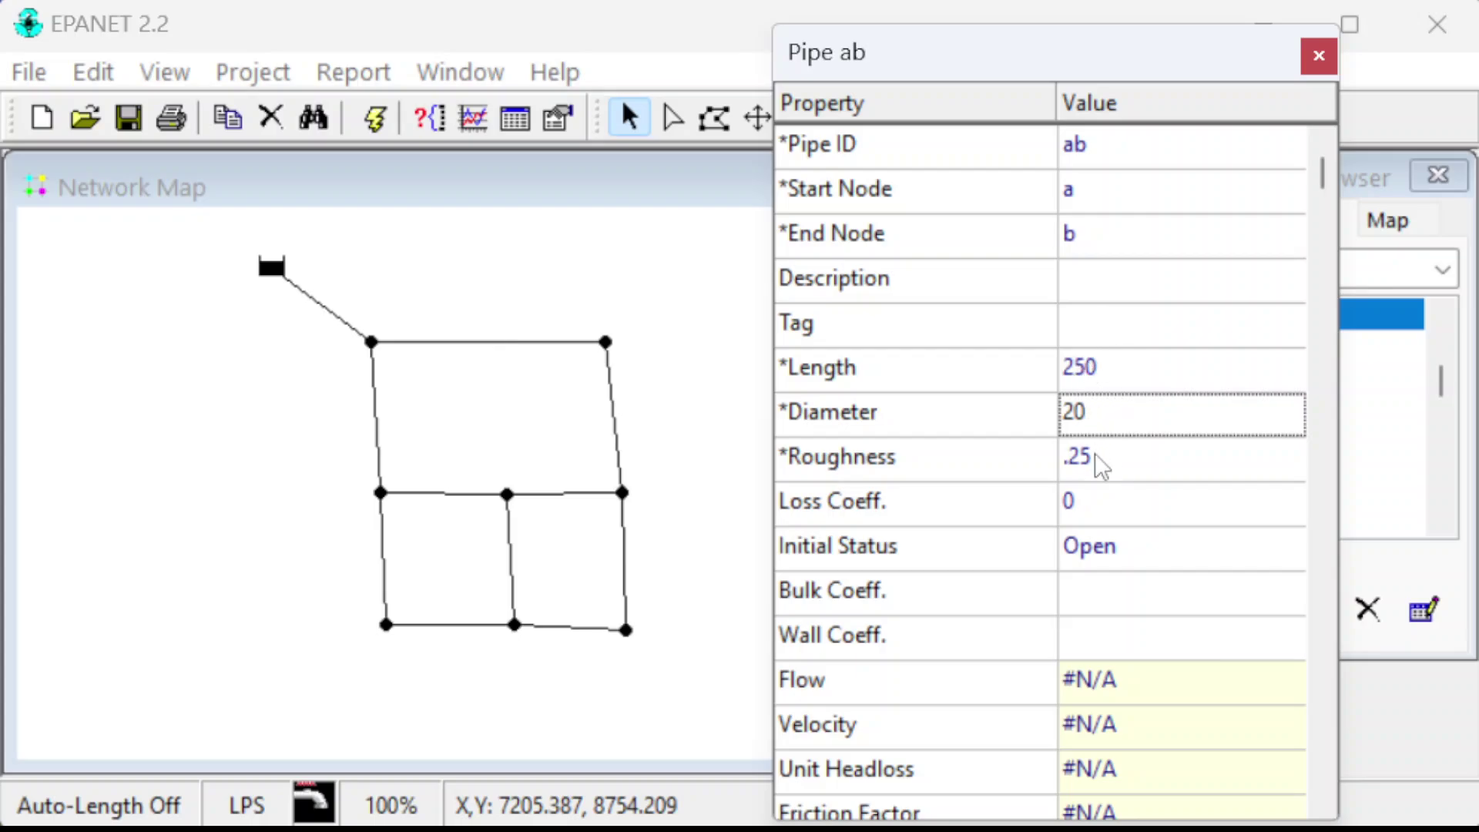
- Set the diameter of pipe ab to 300
{"action": "left_click", "coordinate": [1073, 411]}
{"action": "left_click", "coordinate": [1074, 410]}
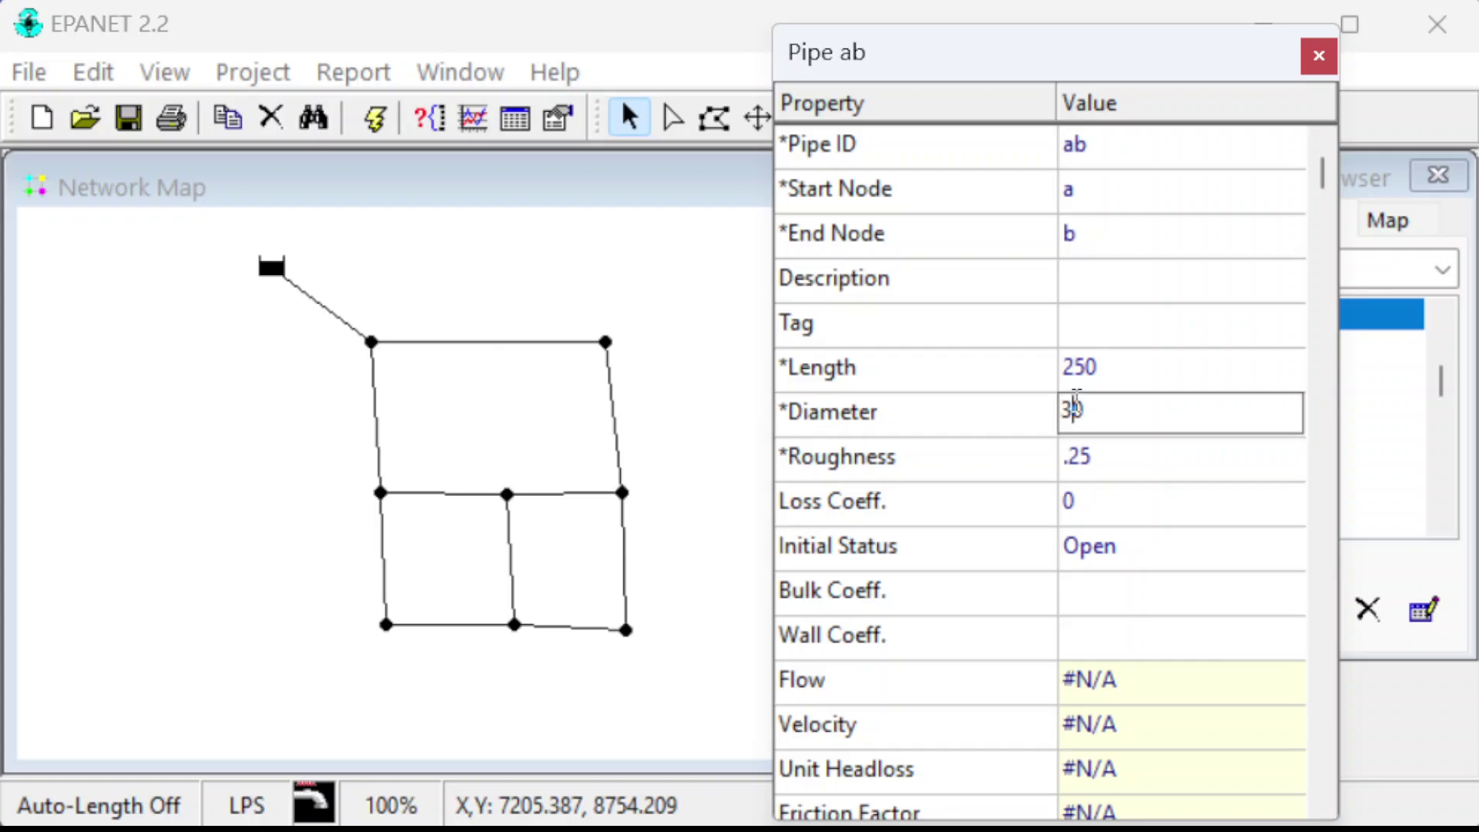
{"action": "left_click", "coordinate": [1087, 437]}
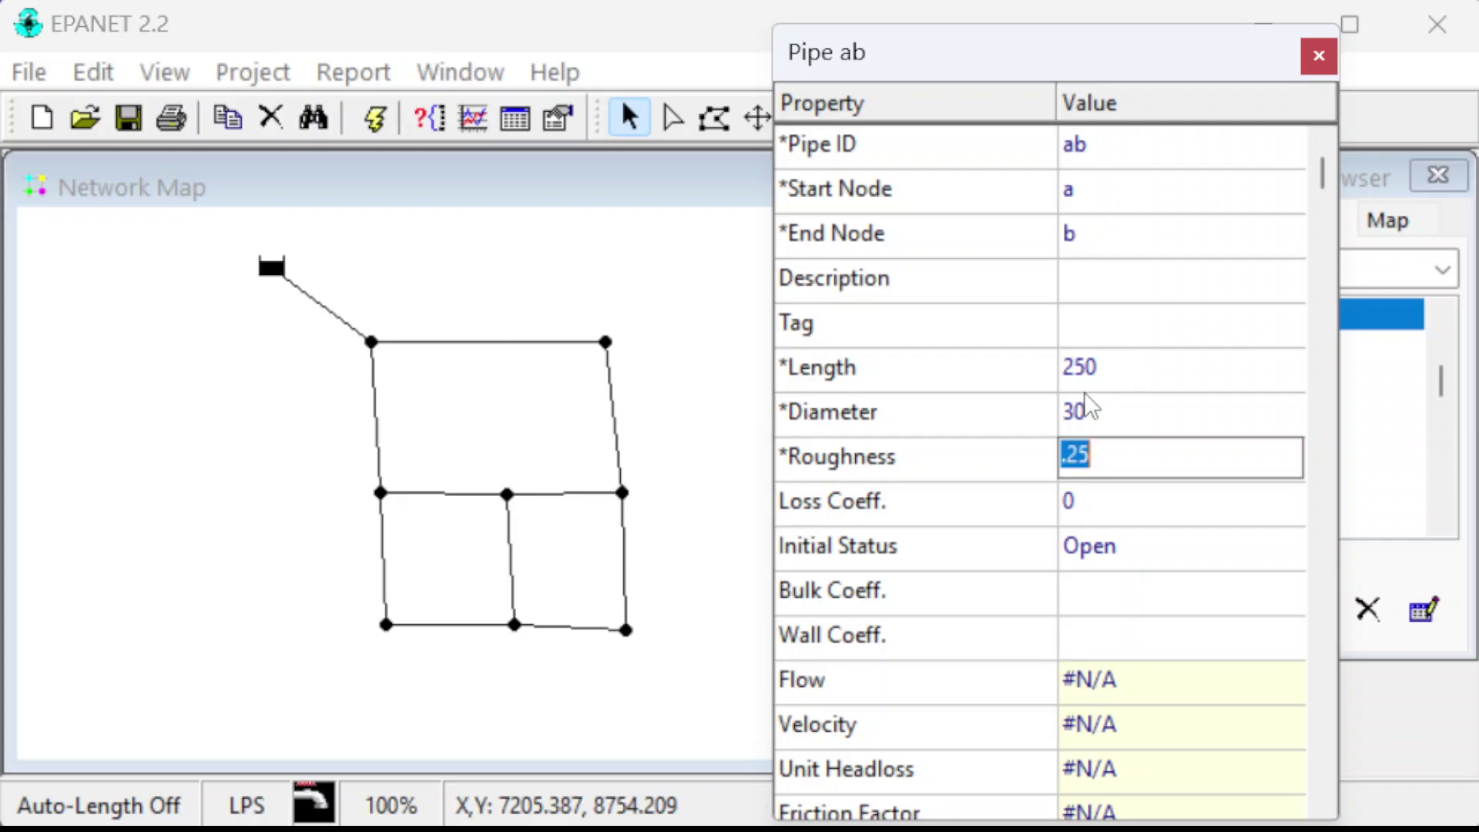
{"action": "left_click", "coordinate": [1102, 411]}
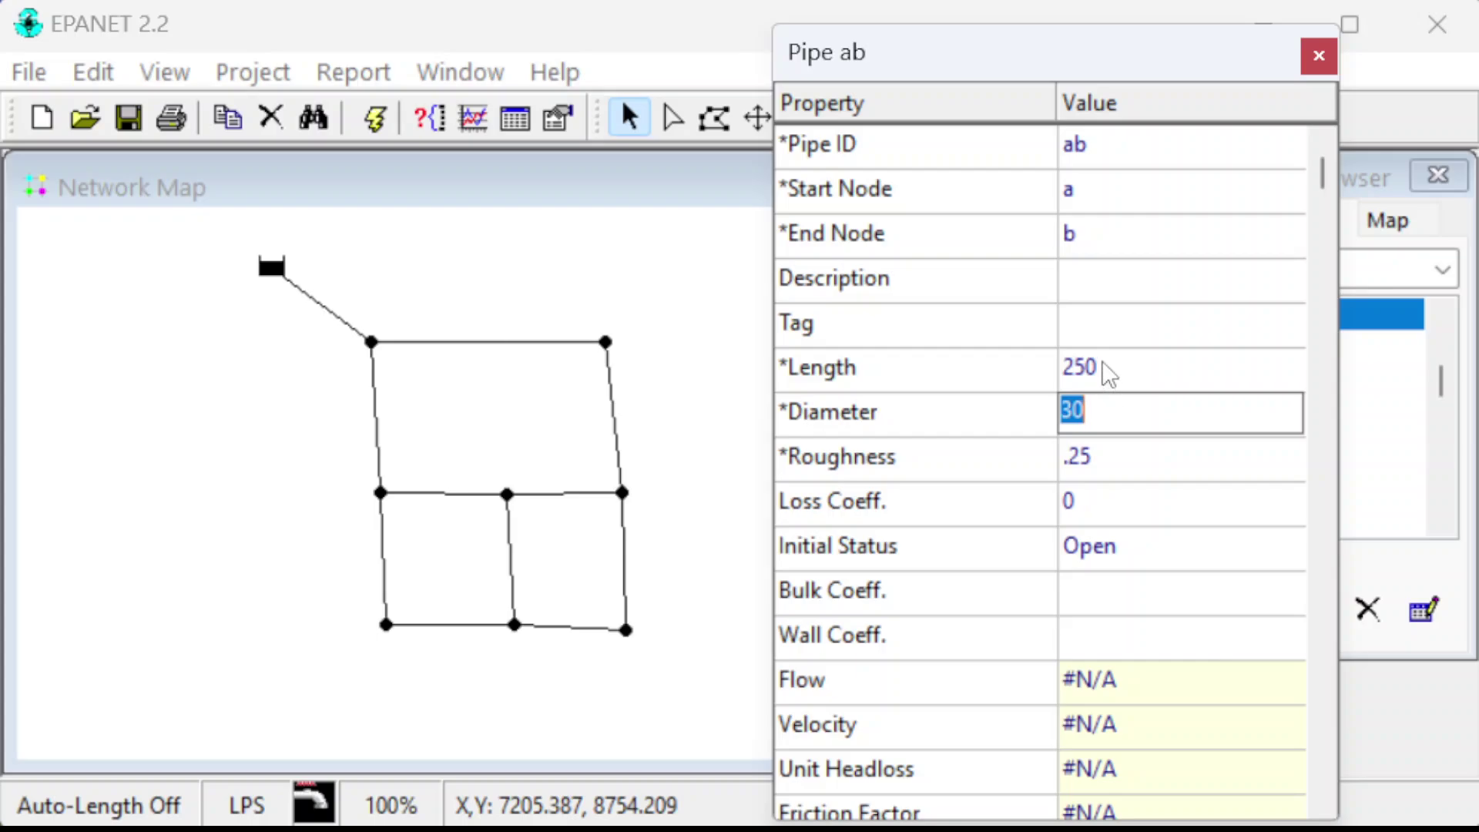
{"action": "type", "text": "300"}
{"action": "key", "text": "Return"}
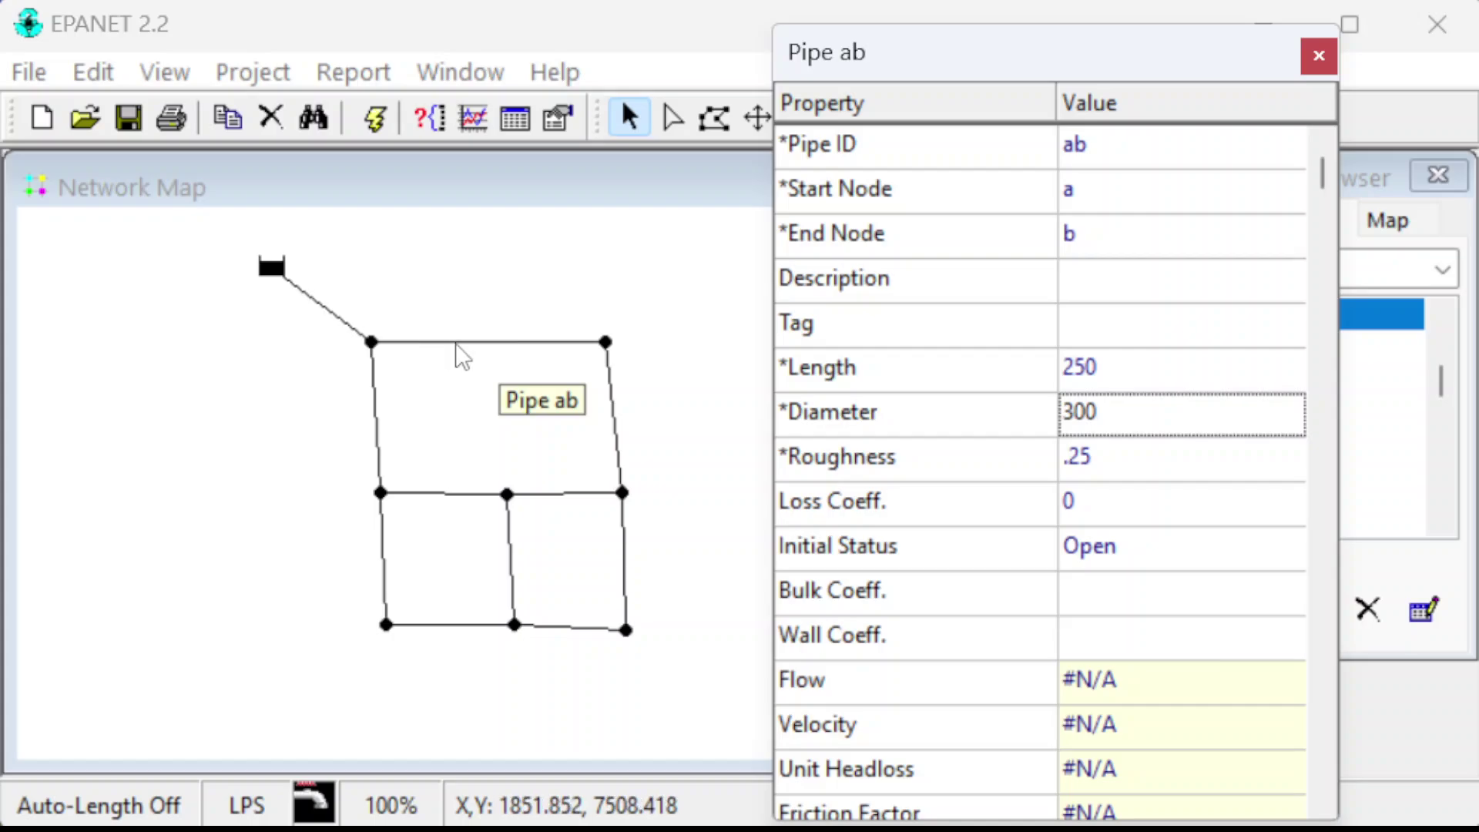
- Rename the pipe between junctions a and c as ac and set its diameter to 200
{"action": "left_click", "coordinate": [375, 420]}
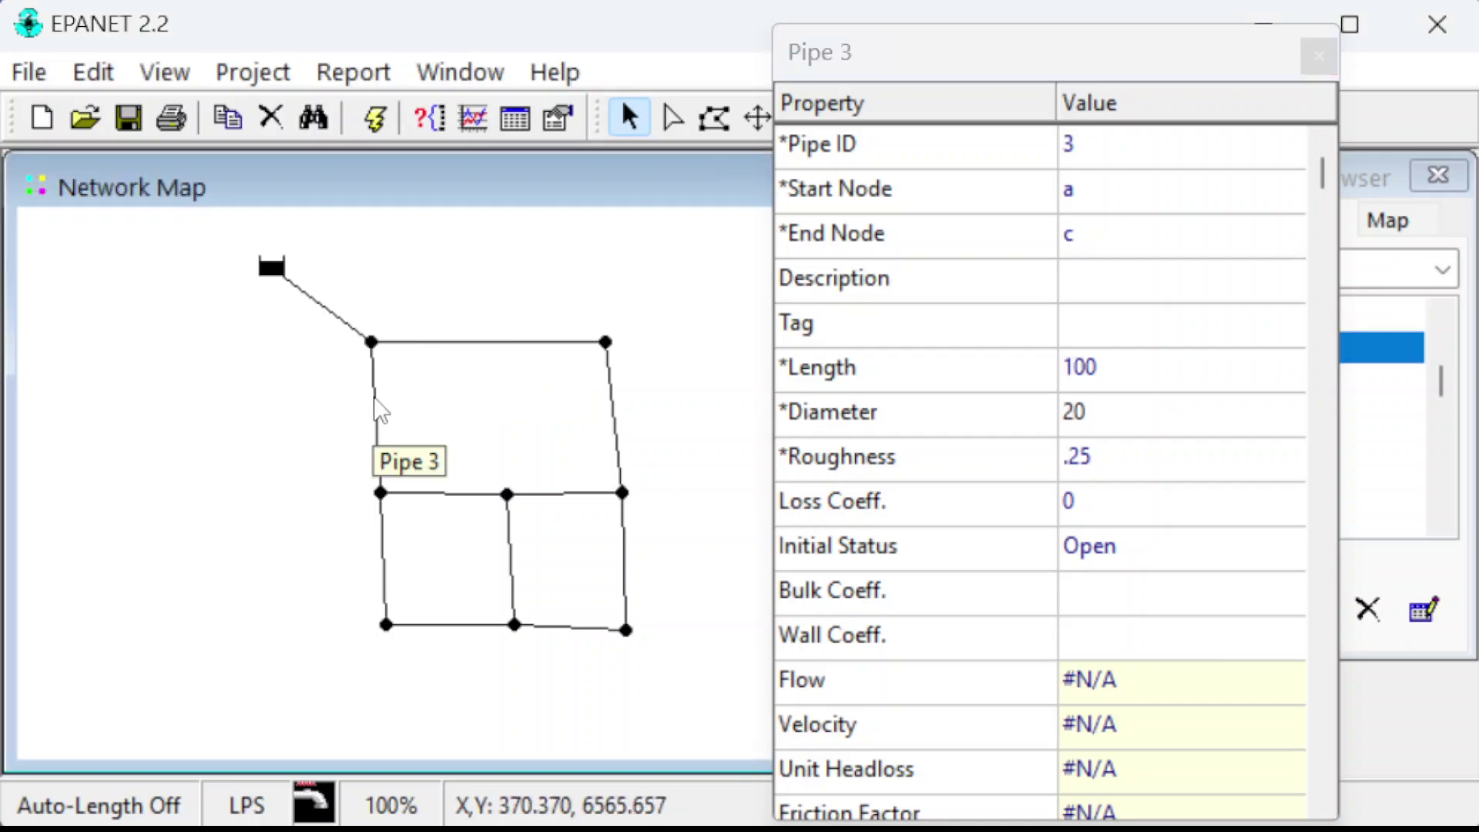
{"action": "left_click", "coordinate": [1082, 154]}
{"action": "type", "text": "ac"}
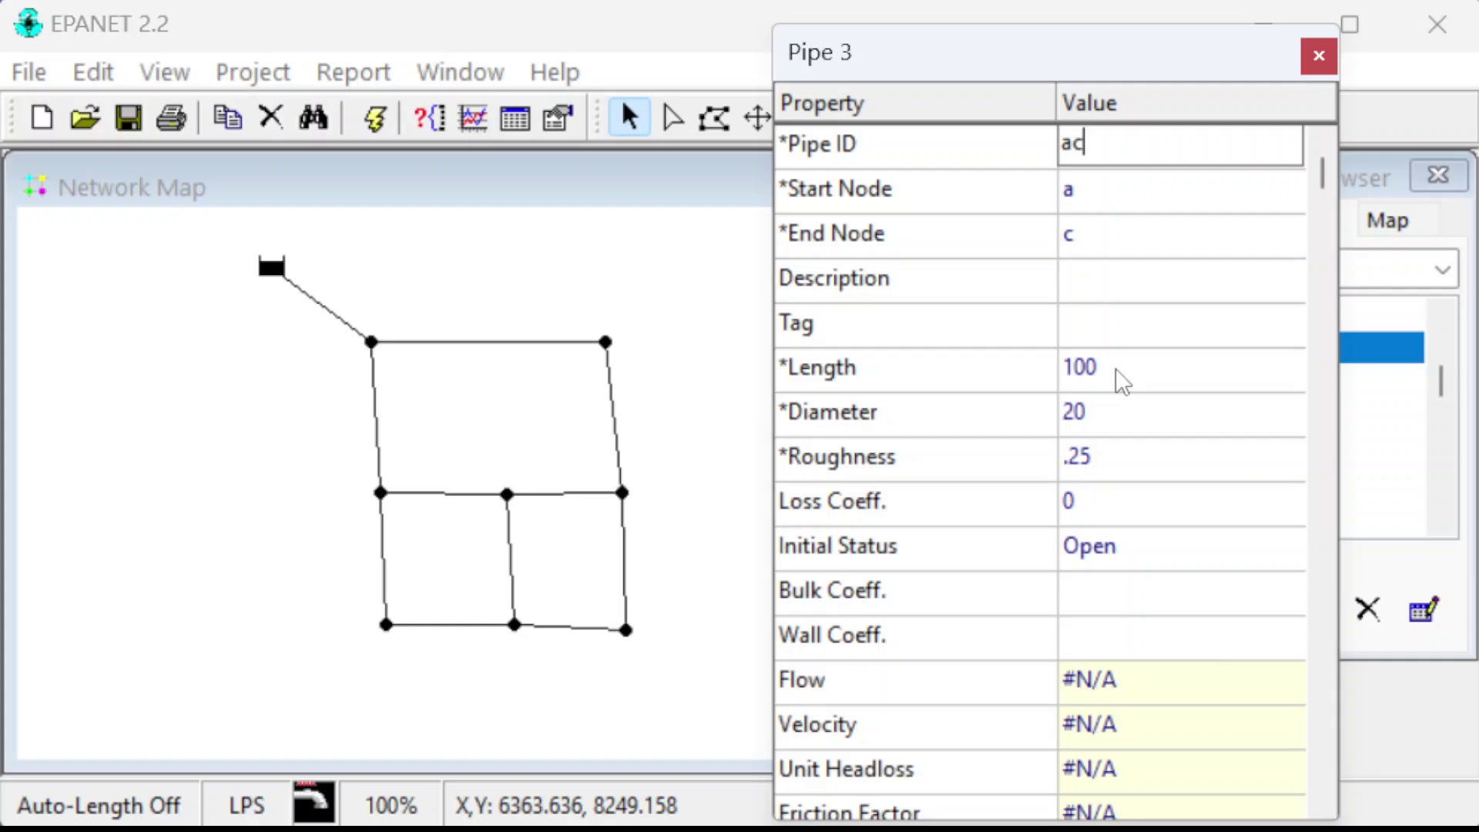
{"action": "left_click", "coordinate": [1118, 412]}
{"action": "type", "text": "200"}
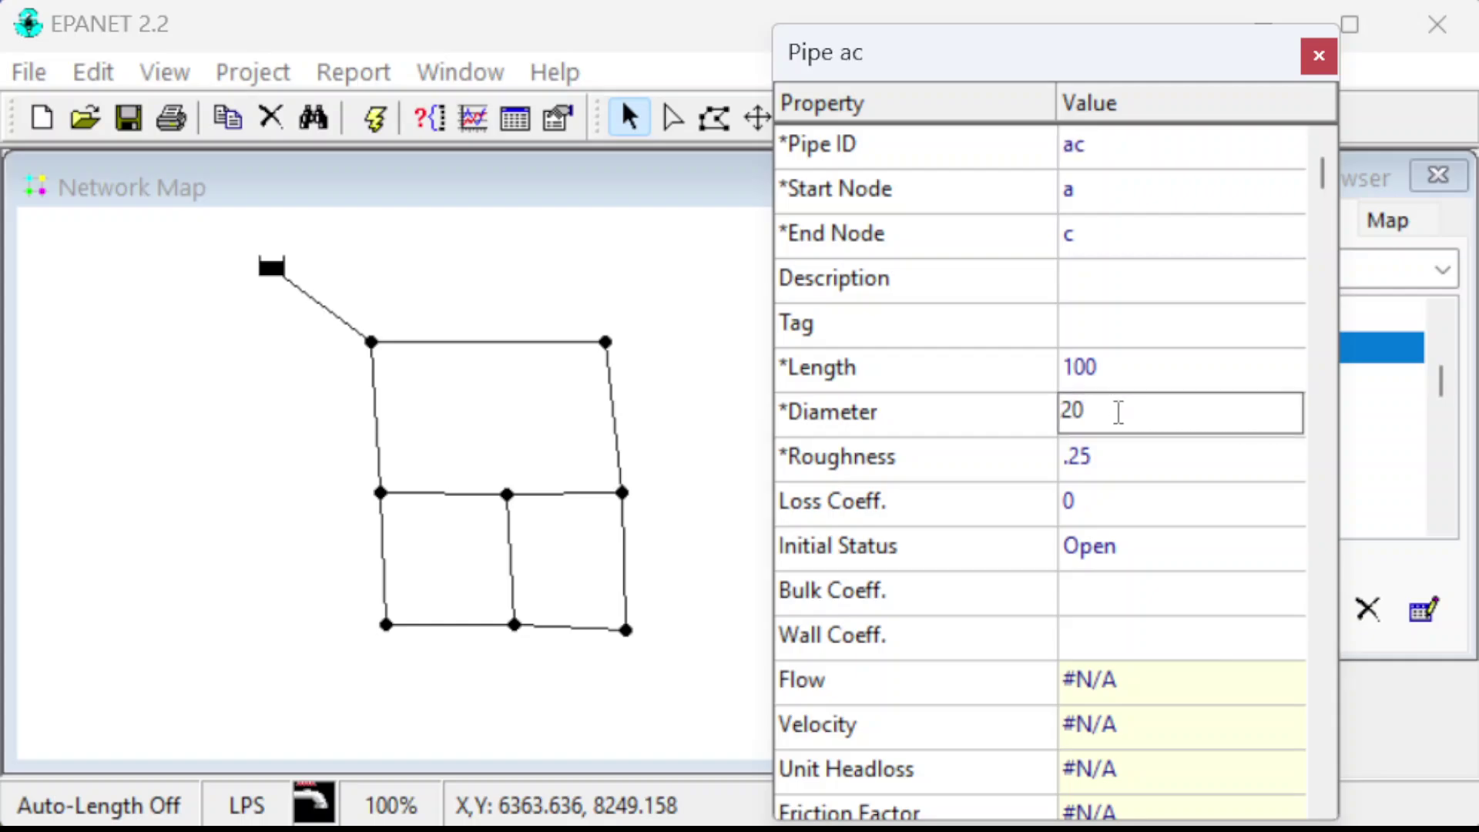
{"action": "left_click", "coordinate": [1118, 461]}
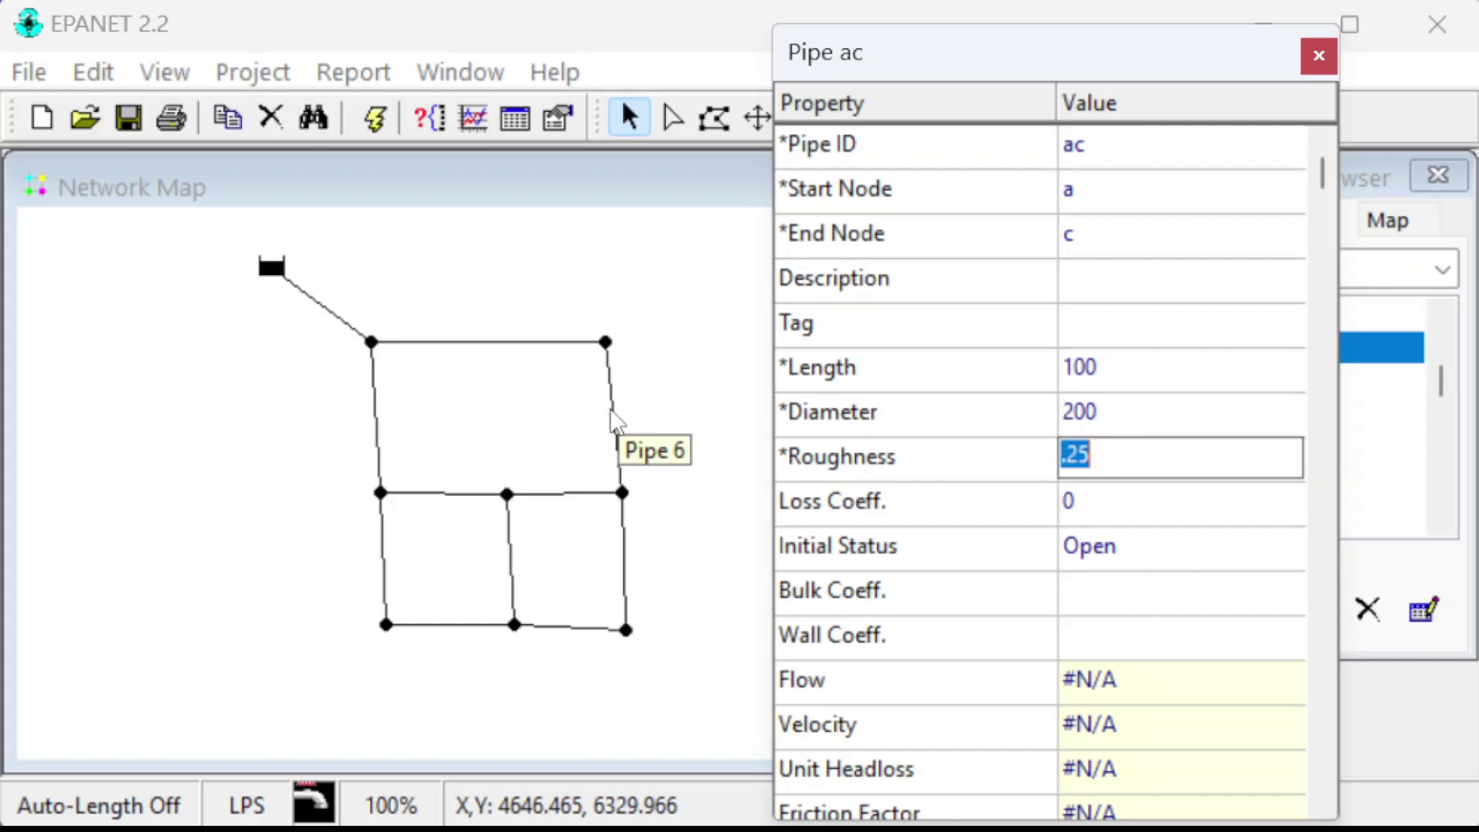
- Set the pipe between junctions c and d to a length of 125 and a diameter of 200
{"action": "left_click", "coordinate": [420, 493]}
{"action": "left_click", "coordinate": [1112, 363]}
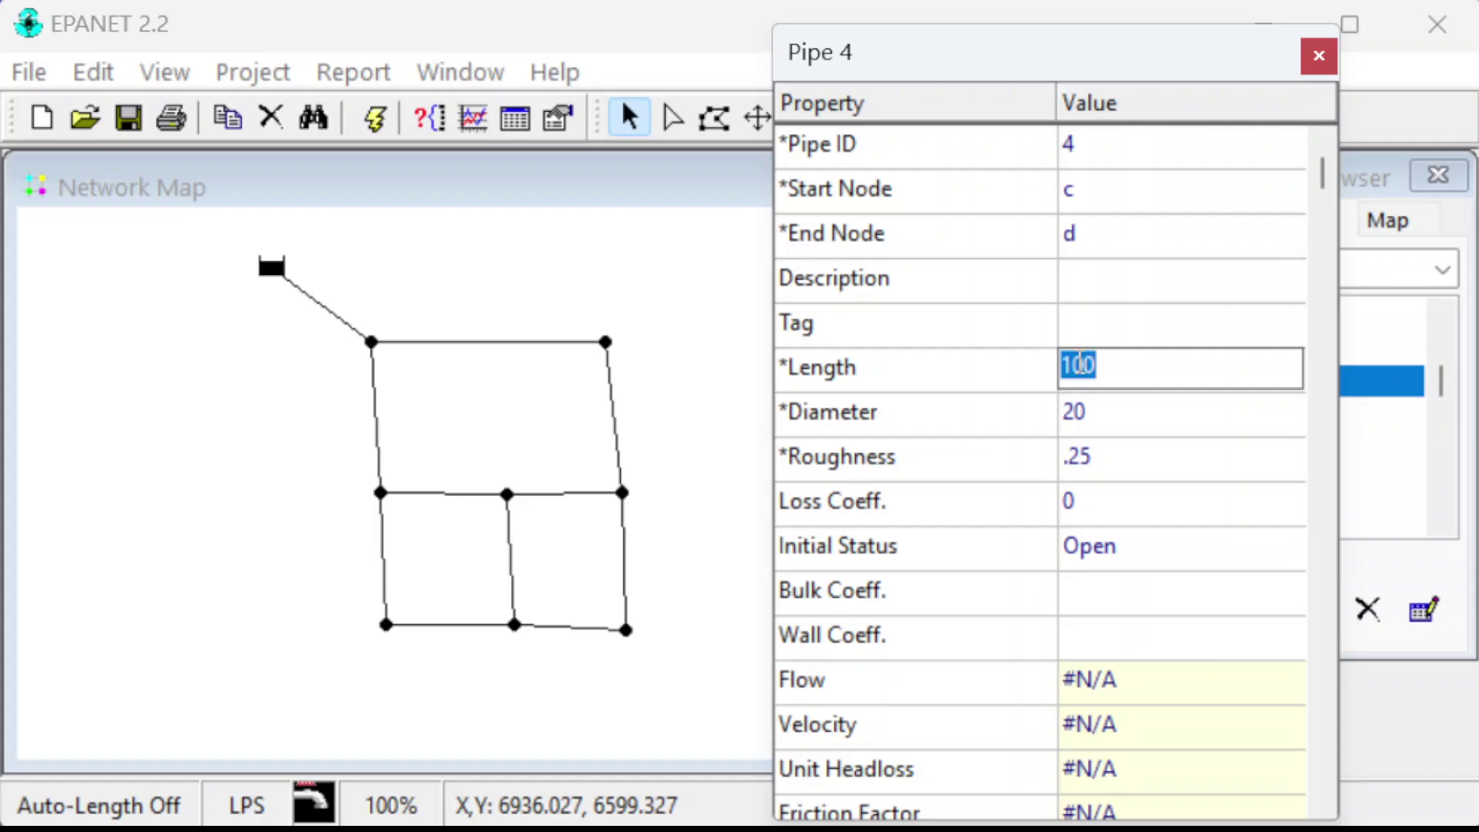
{"action": "type", "text": "125"}
{"action": "left_click", "coordinate": [1101, 412]}
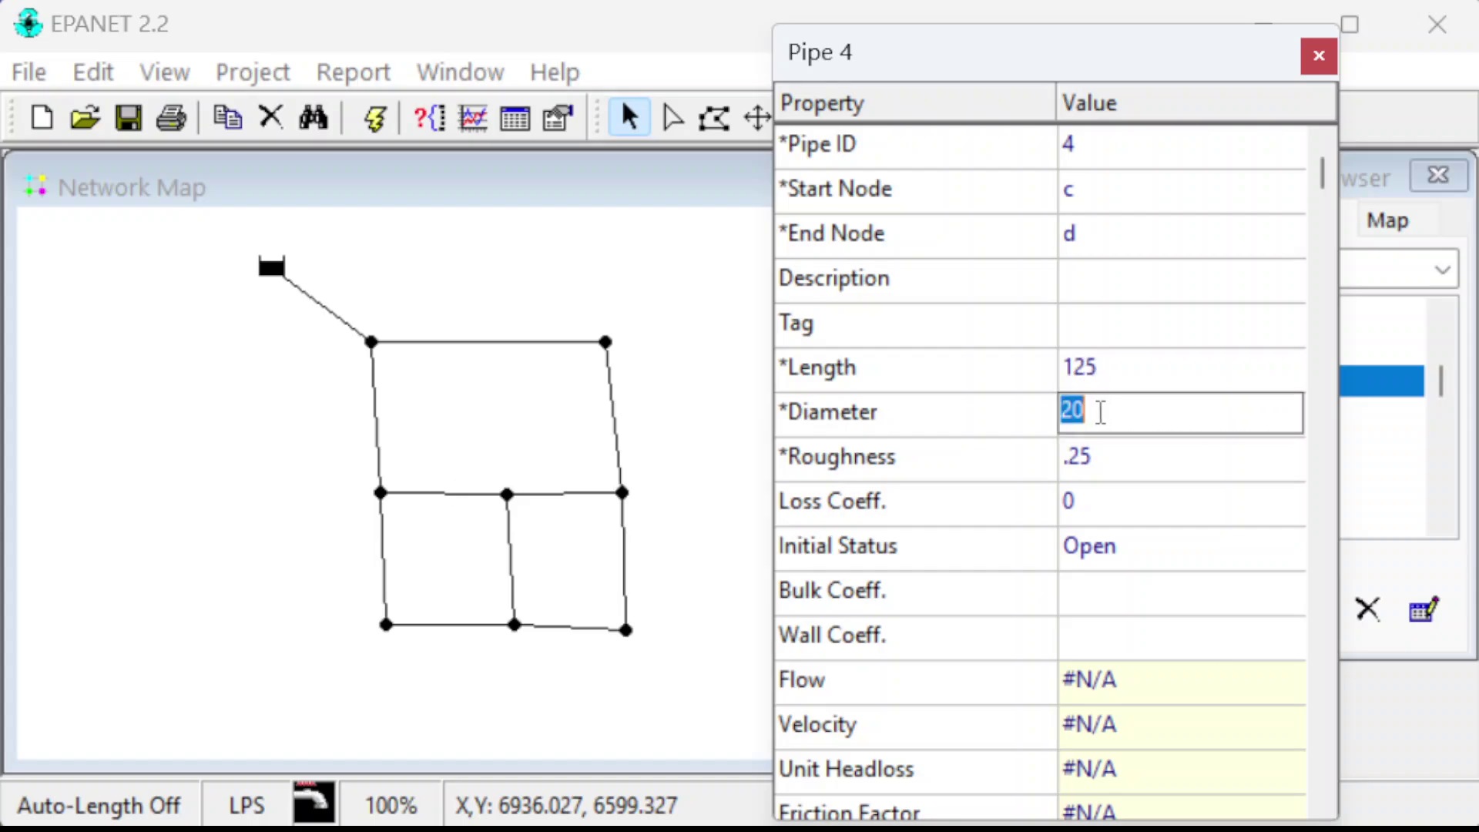
{"action": "left_click", "coordinate": [1101, 412]}
{"action": "type", "text": "0"}
{"action": "left_click", "coordinate": [1193, 454]}
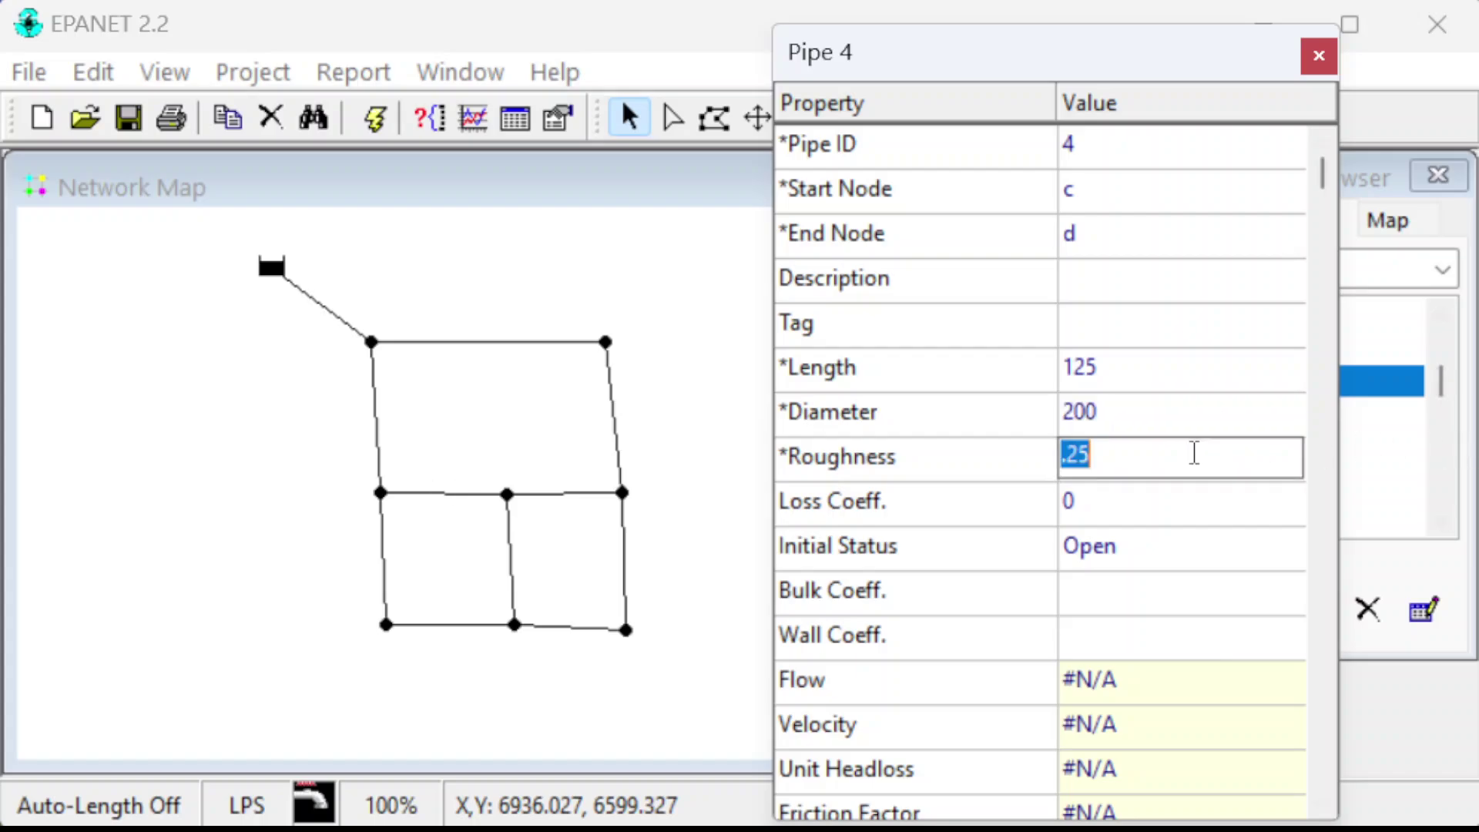
- Rename the pipe between junctions c and d as cd
{"action": "left_click", "coordinate": [1130, 141]}
{"action": "type", "text": "cd"}
{"action": "left_click", "coordinate": [1131, 200]}
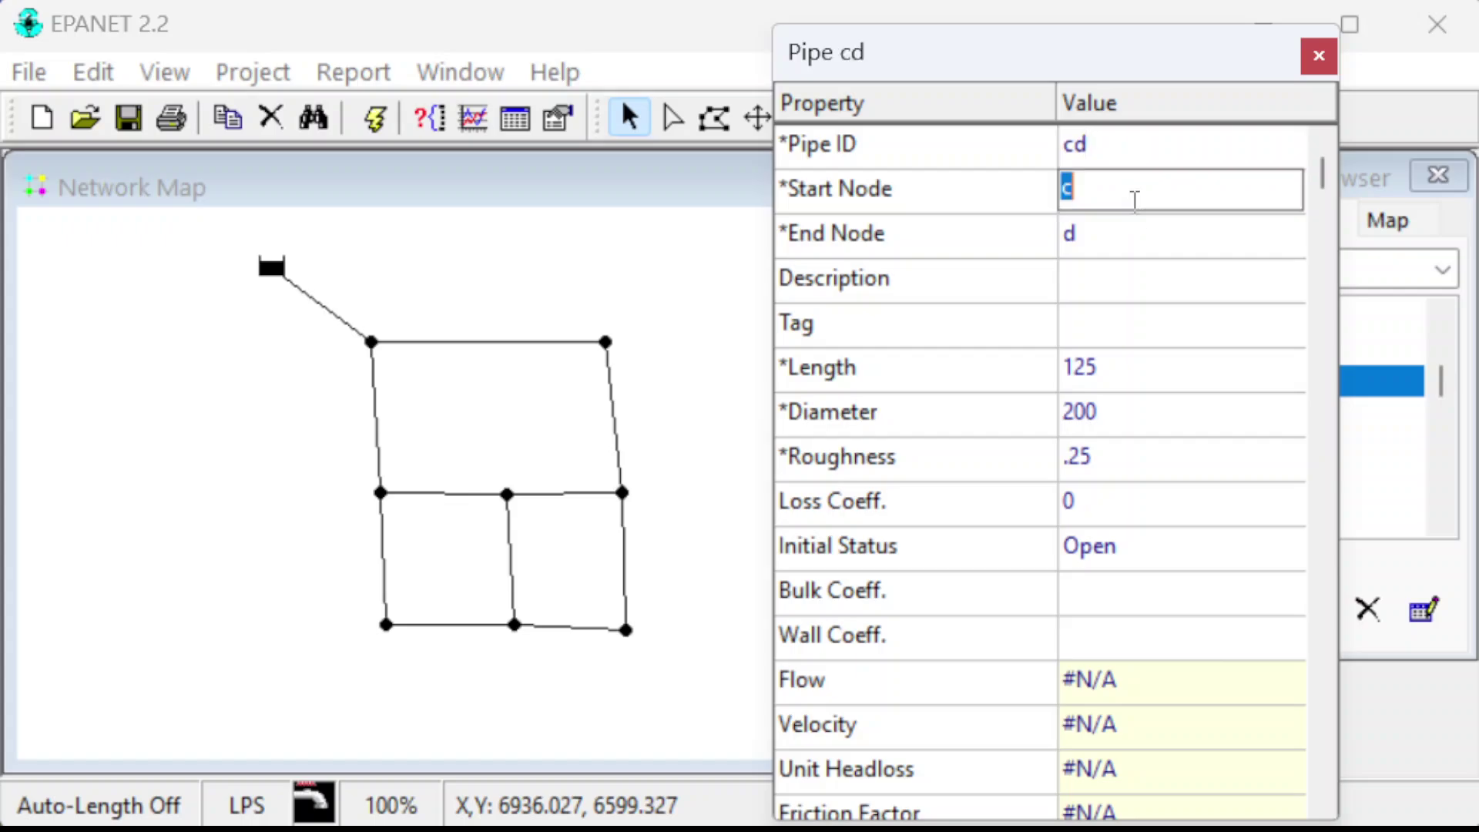
- Rename the pipe between junctions d and e as de and set its length to 125
{"action": "left_click", "coordinate": [590, 499]}
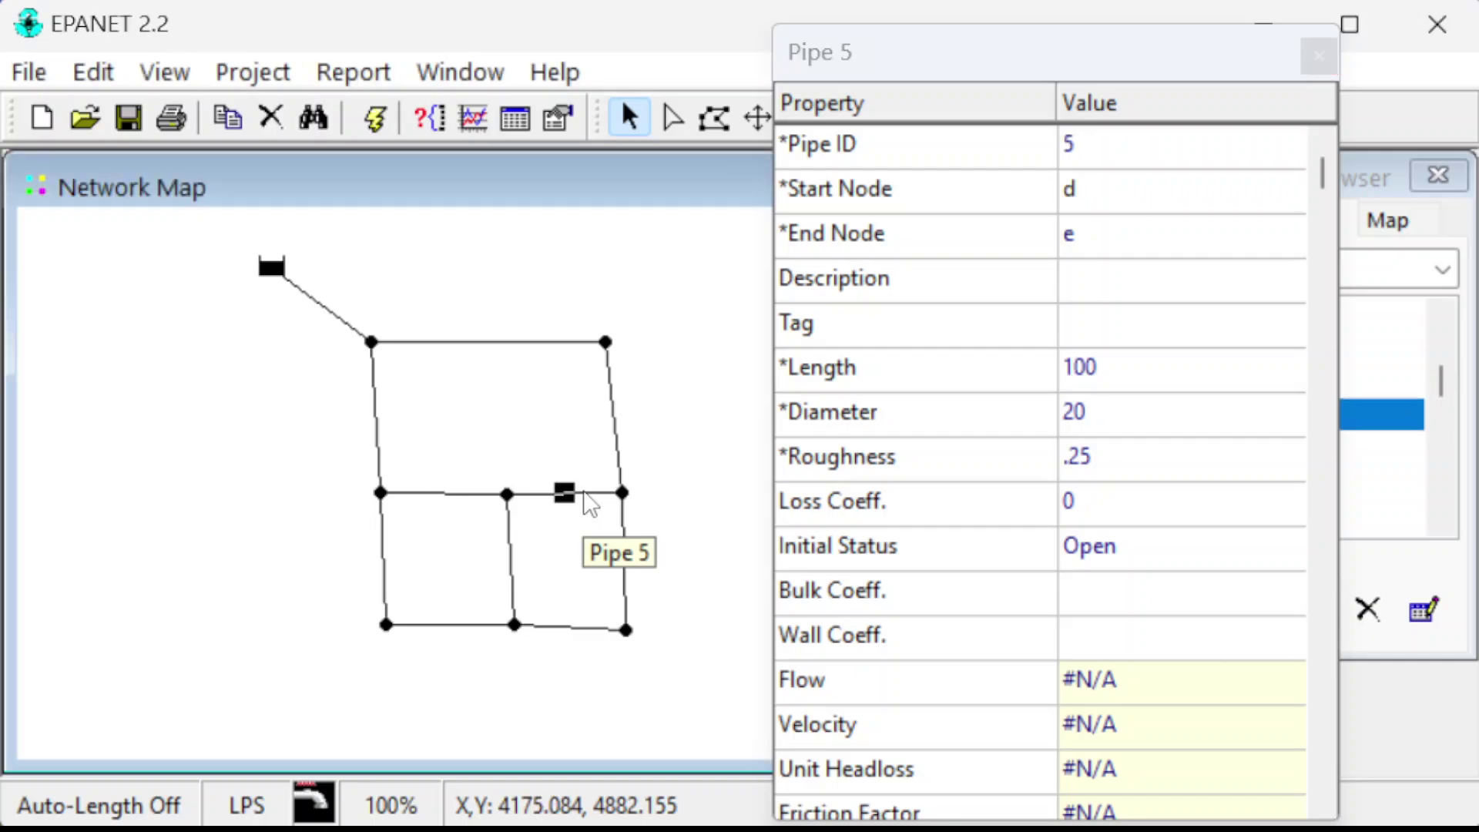
{"action": "left_click", "coordinate": [1094, 145]}
{"action": "type", "text": "de"}
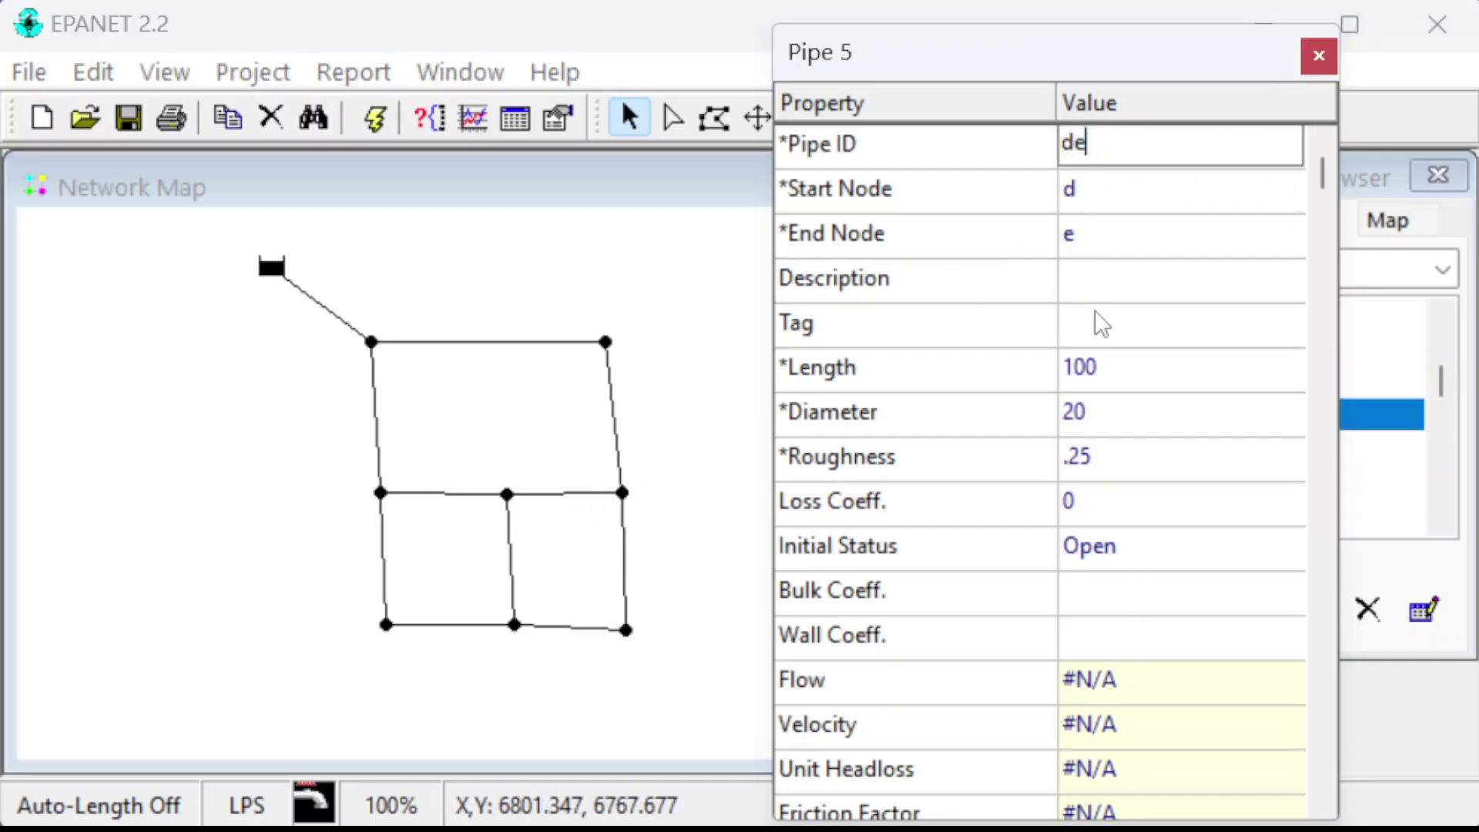
{"action": "left_click", "coordinate": [1101, 363]}
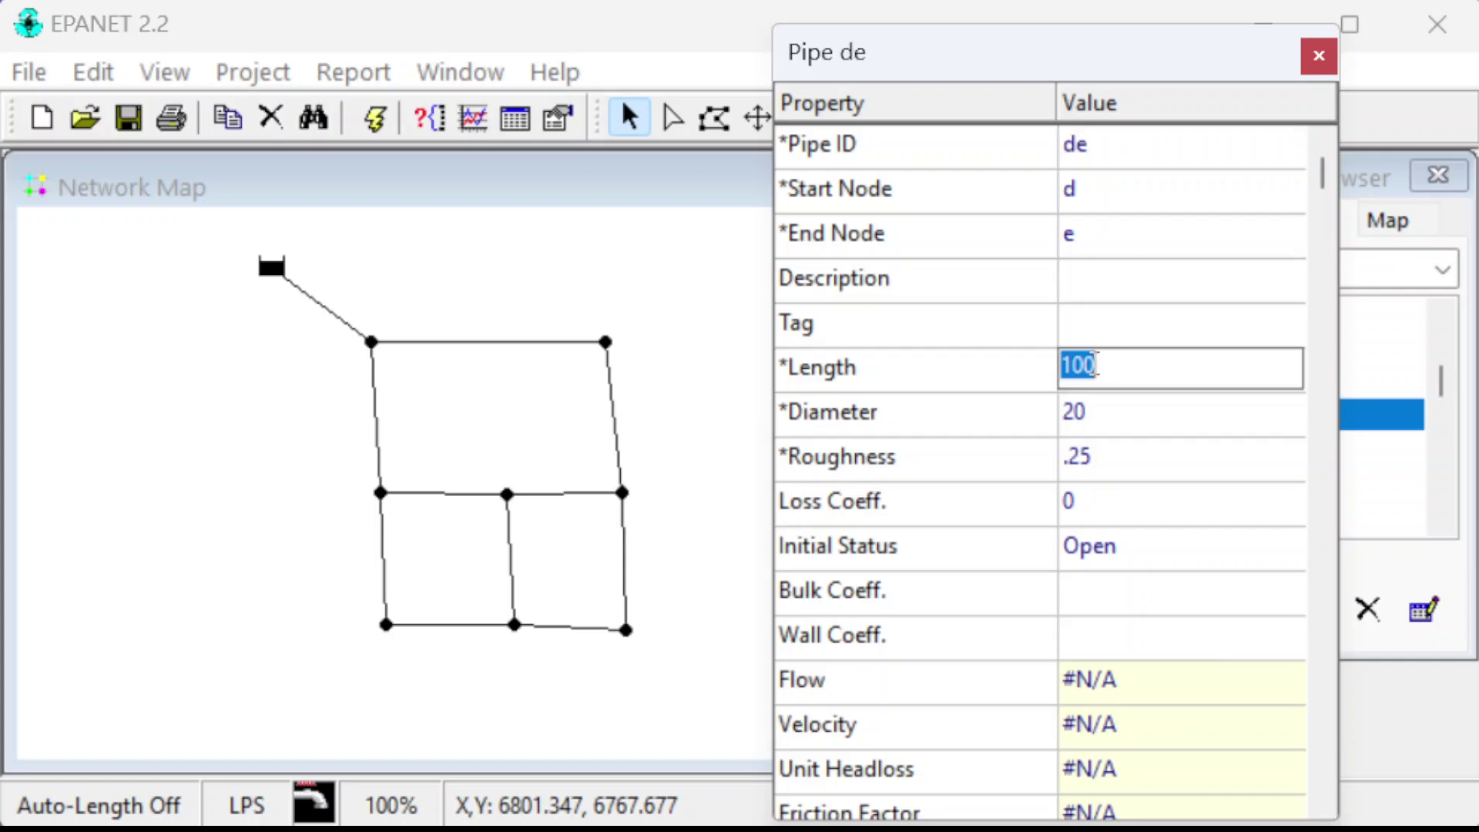
{"action": "left_click", "coordinate": [1078, 364]}
{"action": "key", "text": "Delete"}
{"action": "key", "text": "Delete"}
{"action": "type", "text": "2"}
{"action": "type", "text": "5"}
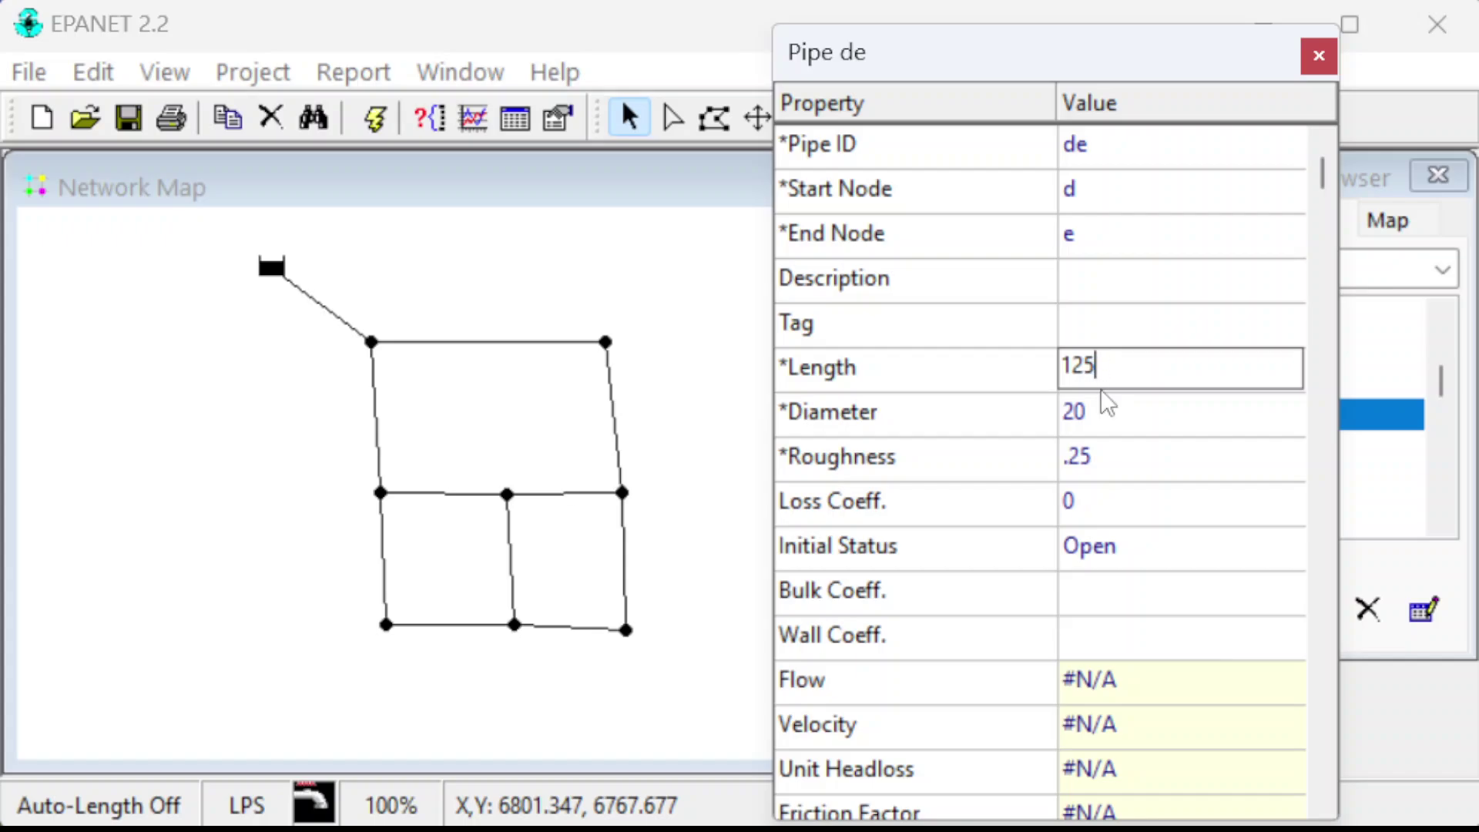
- Set the diameter of pipe de to 200
{"action": "left_click", "coordinate": [1103, 412]}
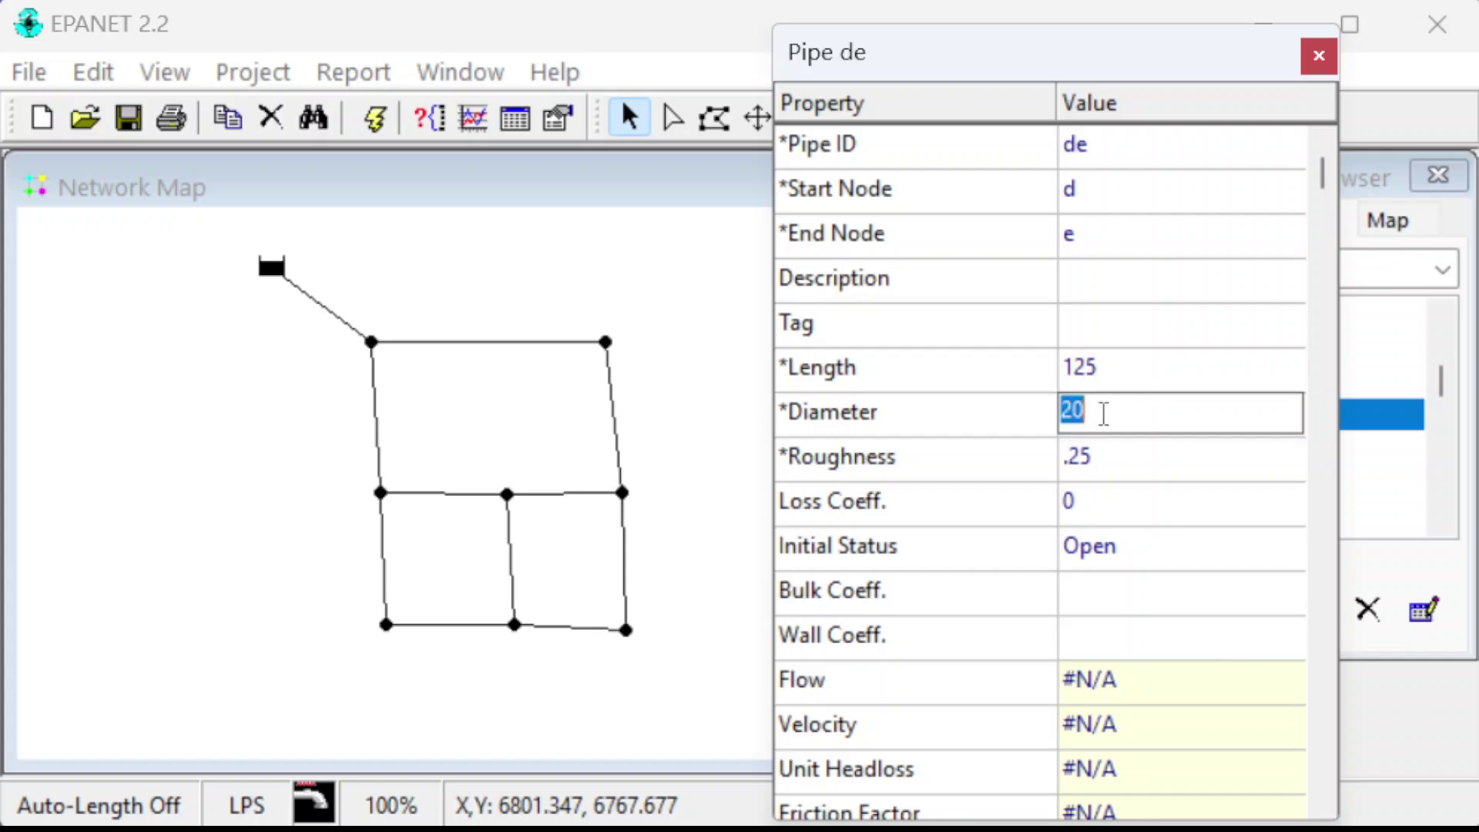
{"action": "left_click", "coordinate": [1104, 412]}
{"action": "type", "text": "0"}
{"action": "left_click", "coordinate": [1109, 462]}
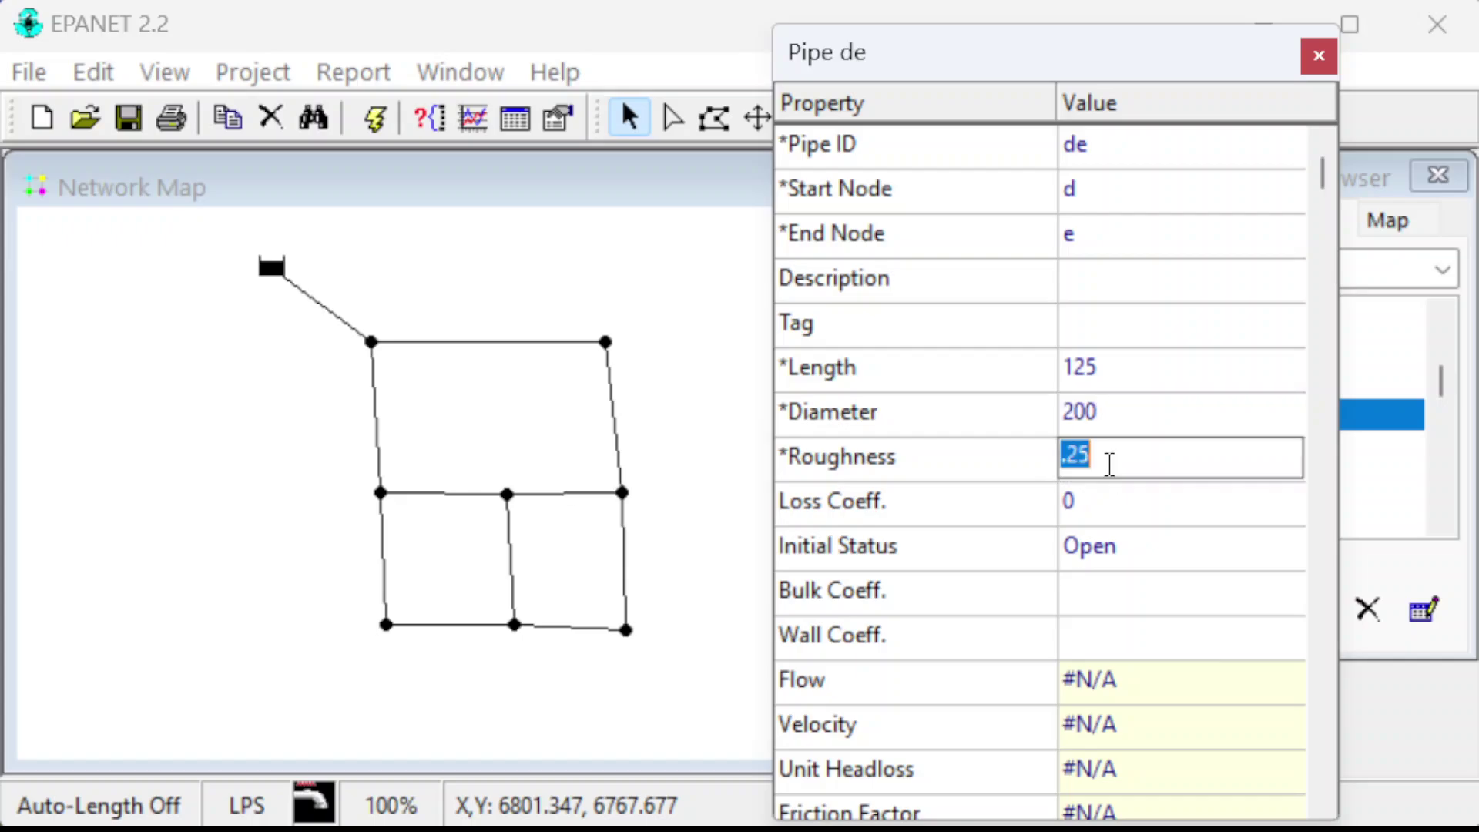
- Rename the pipe between junctions b and e as be and set its diameter to 200
{"action": "left_click", "coordinate": [622, 455]}
{"action": "left_click", "coordinate": [1116, 150]}
{"action": "type", "text": "be"}
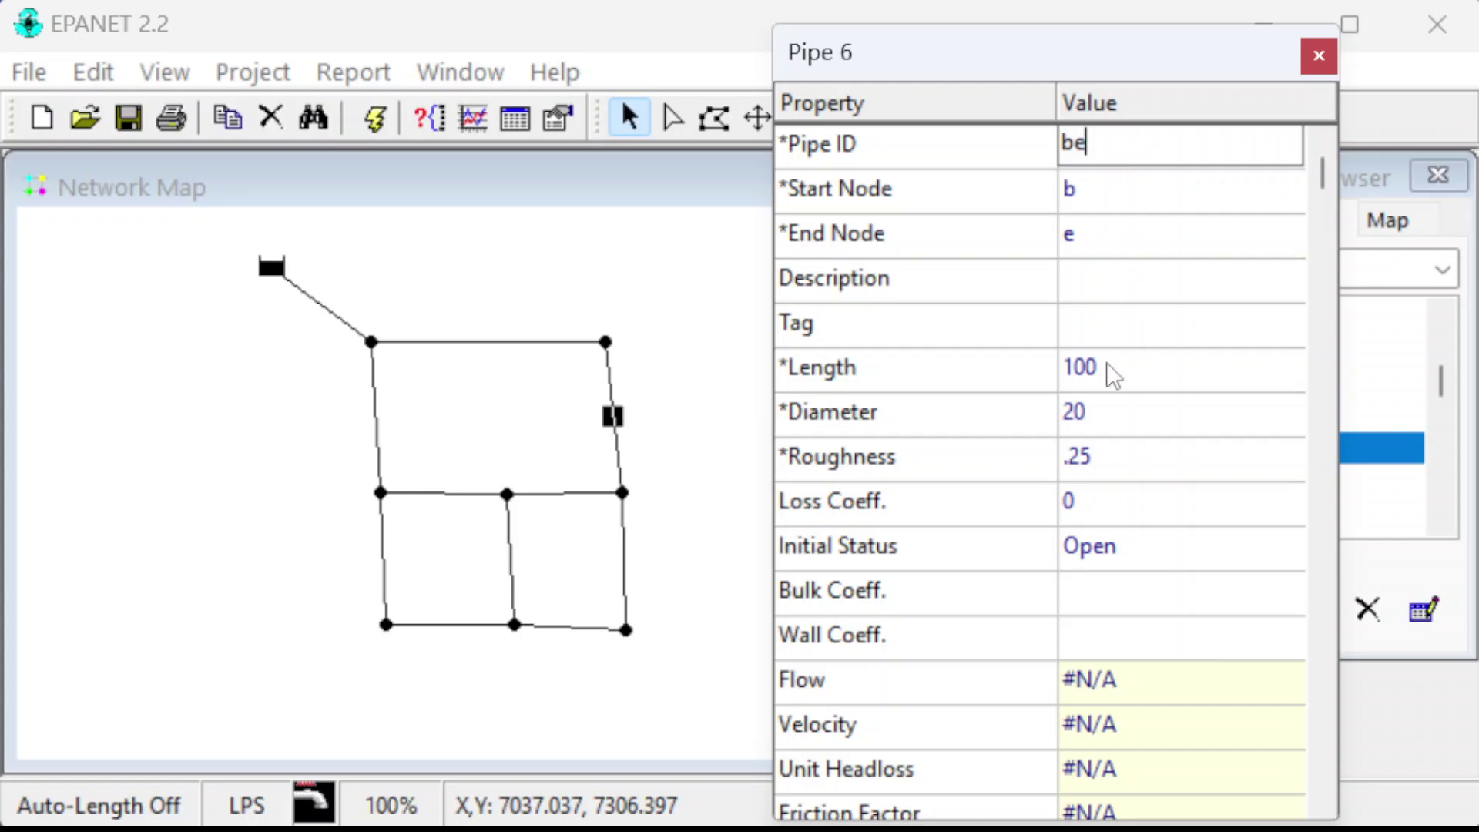
{"action": "left_click", "coordinate": [1112, 370]}
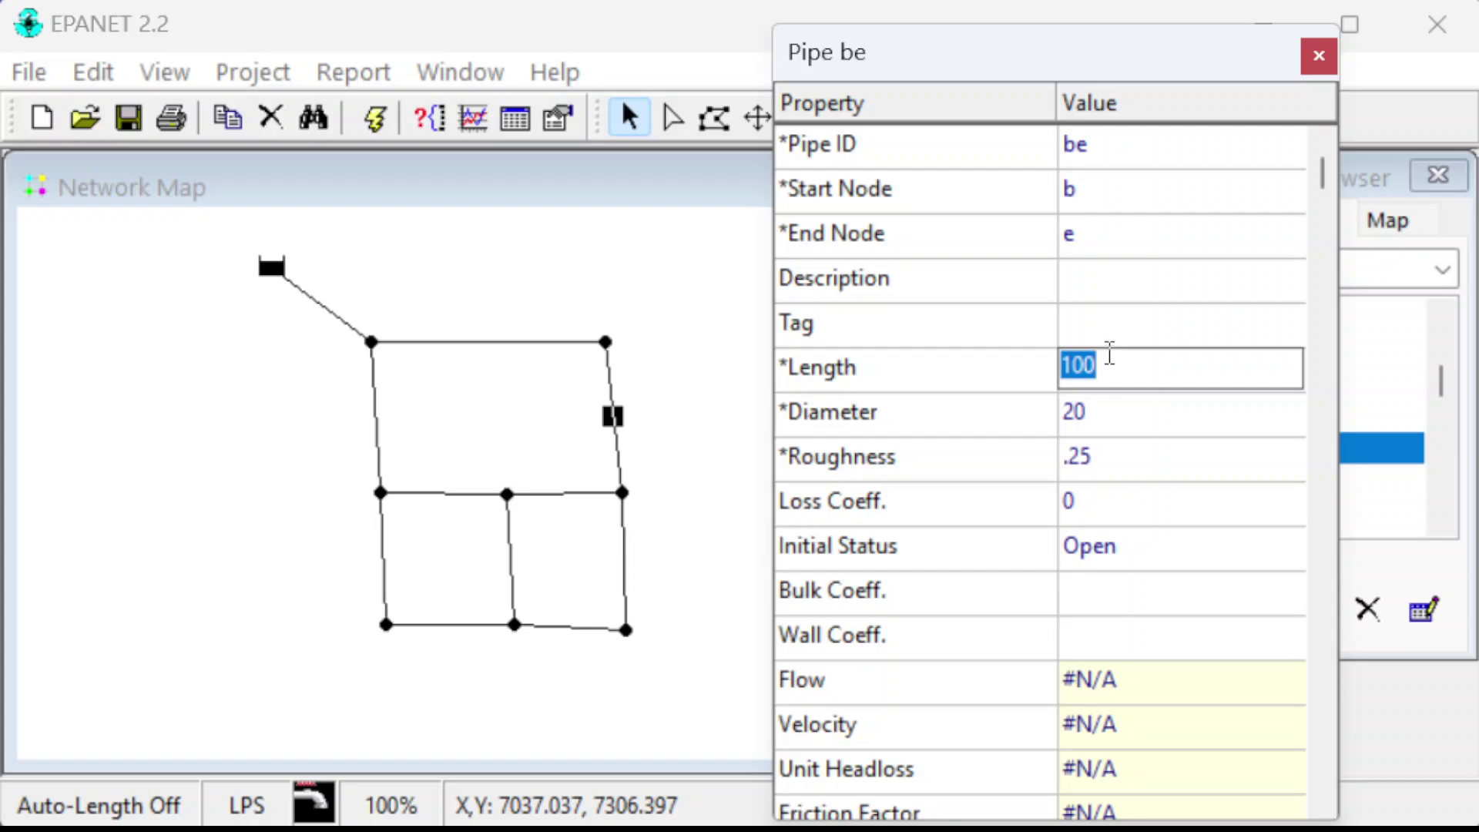
{"action": "key", "text": "Return"}
{"action": "type", "text": "200"}
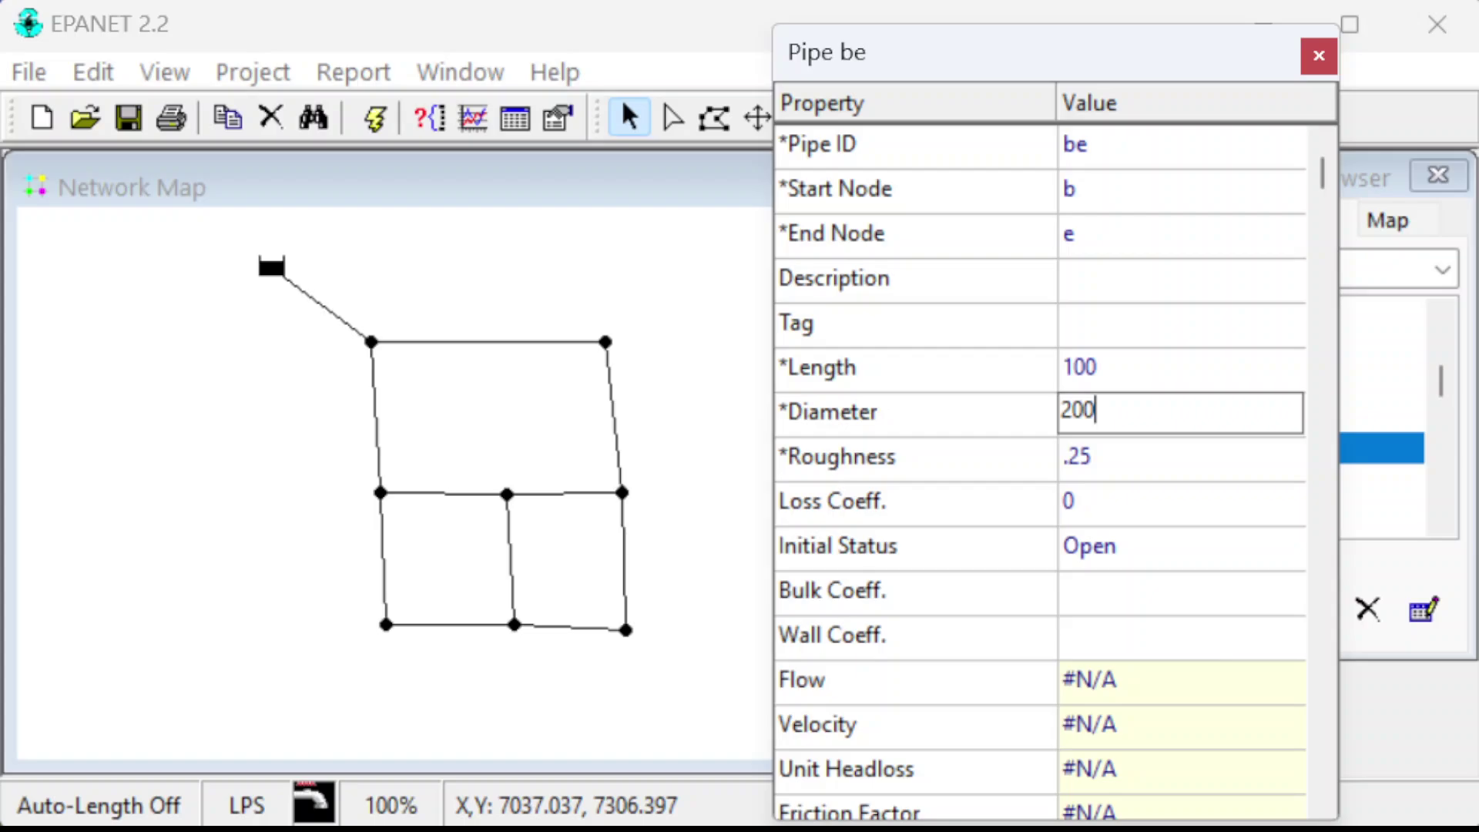
{"action": "key", "text": "Return"}
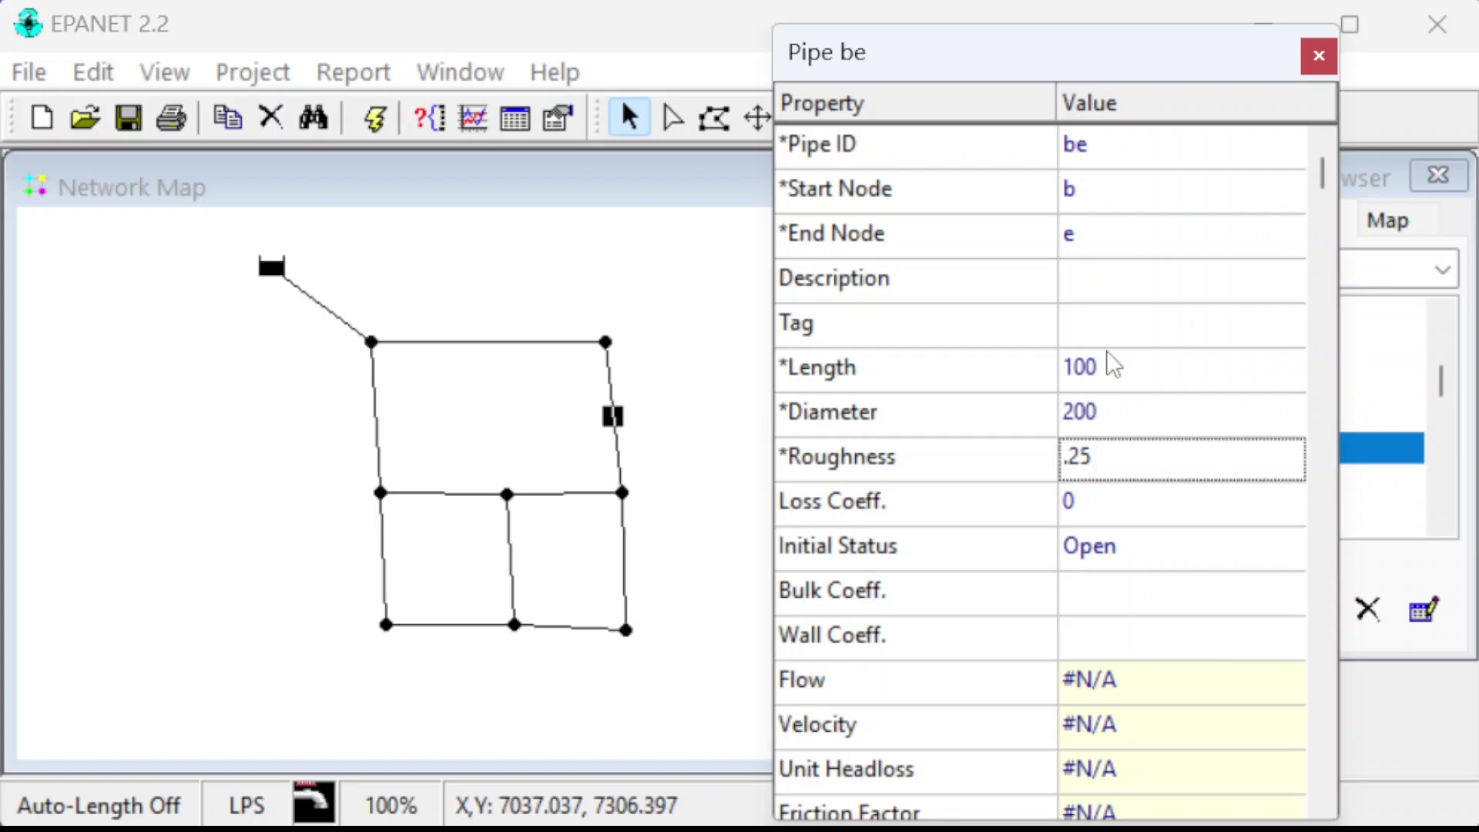
{"action": "left_click", "coordinate": [580, 495]}
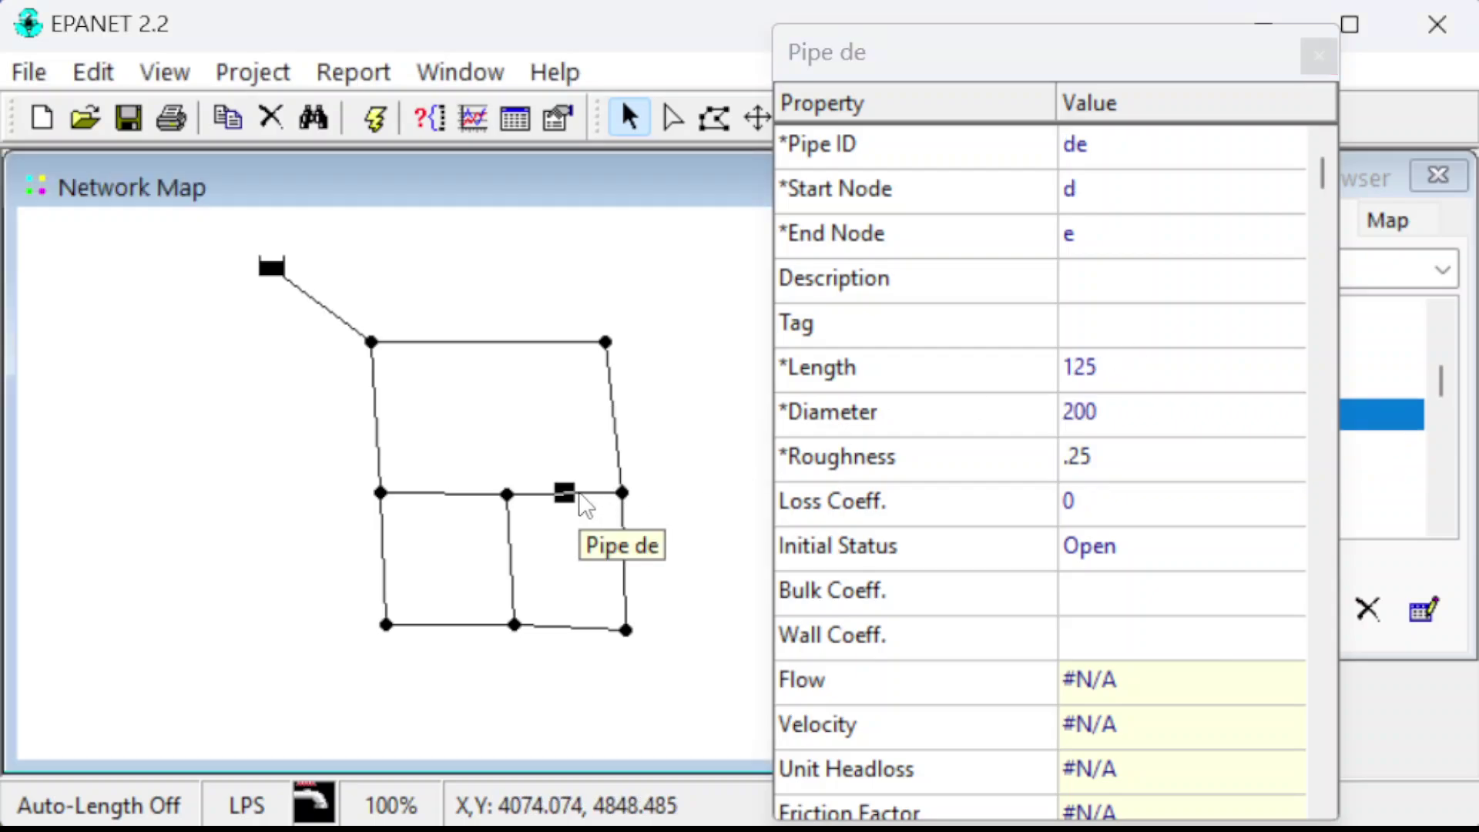
- Rename the pipe between junctions c and f as cf
{"action": "left_click", "coordinate": [384, 558]}
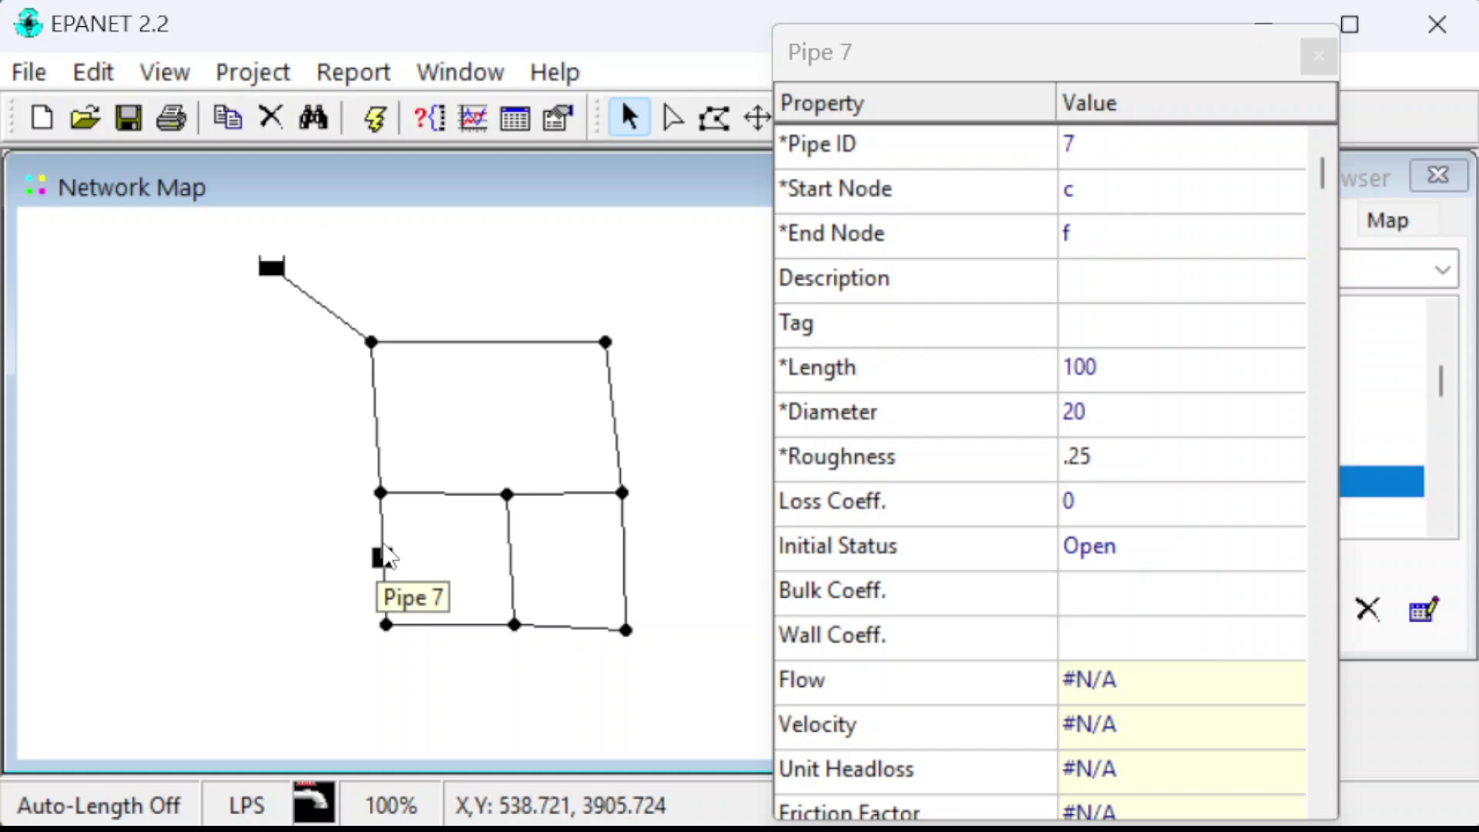
{"action": "left_click", "coordinate": [1106, 144]}
{"action": "type", "text": "cd"}
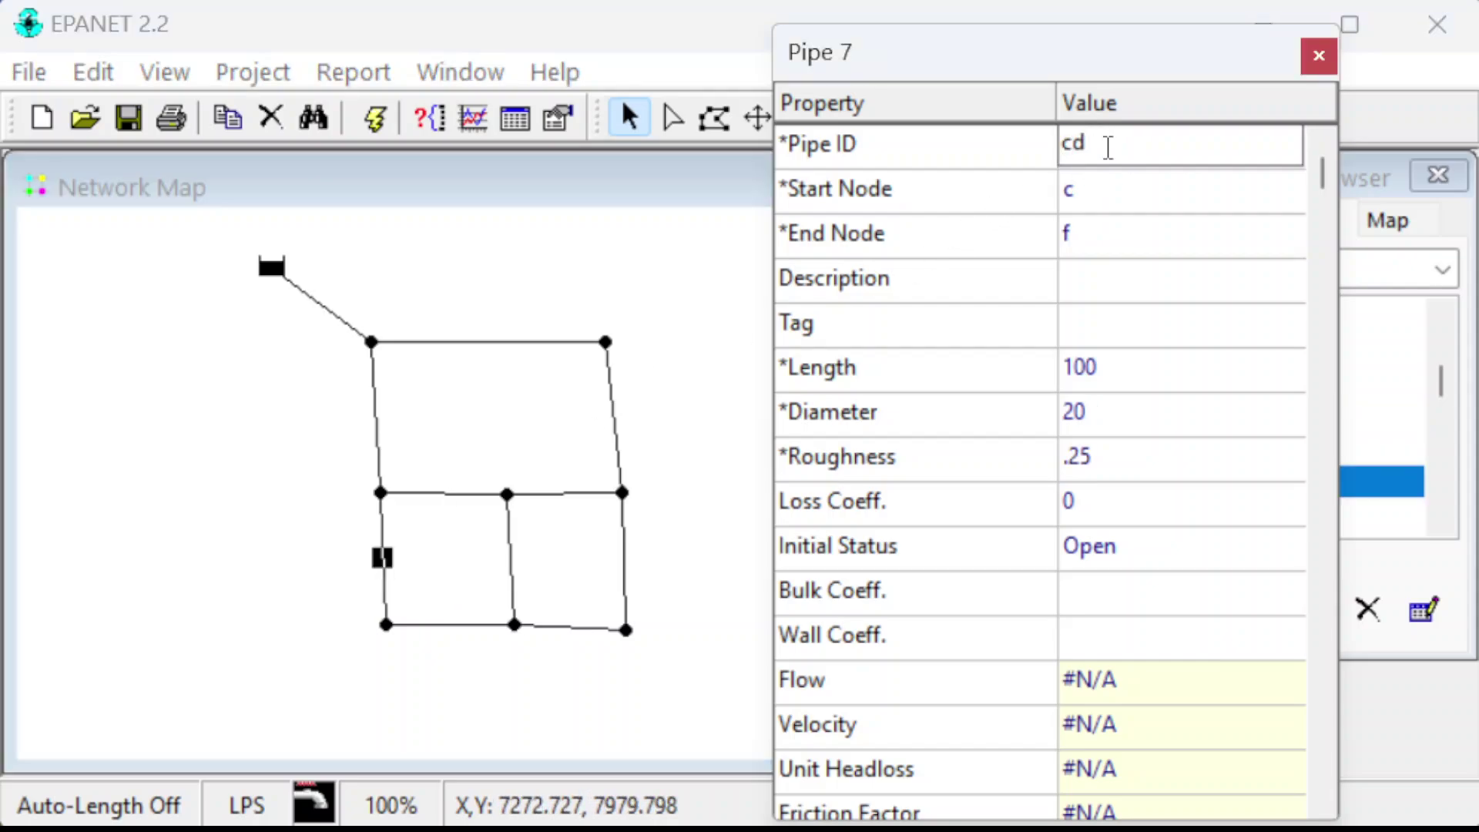
{"action": "key", "text": "BackSpace"}
{"action": "type", "text": "g"}
{"action": "key", "text": "BackSpace"}
{"action": "type", "text": "f"}
{"action": "key", "text": "Return"}
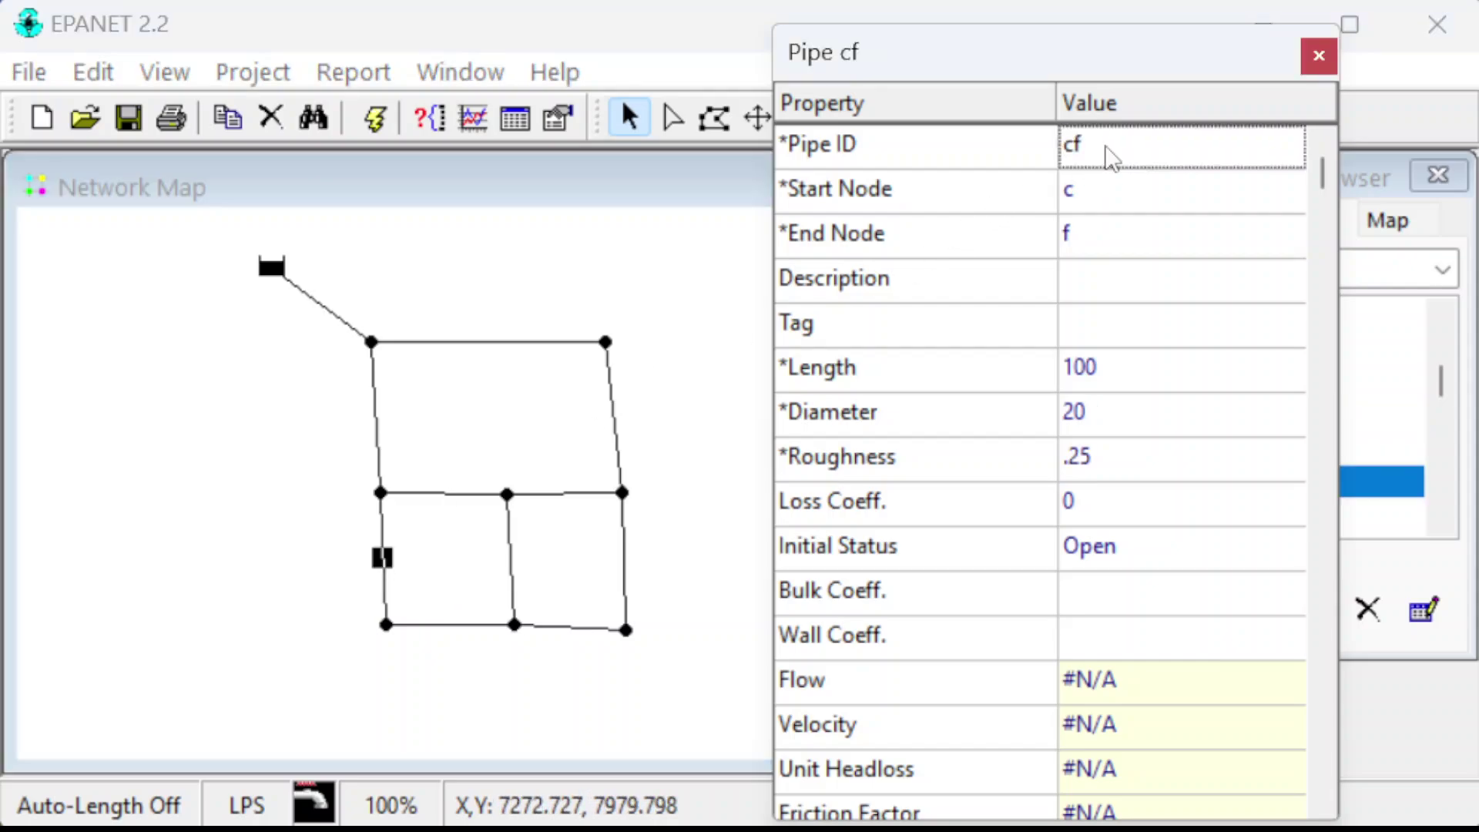
- Set the diameter of pipe cf to 150
{"action": "left_click", "coordinate": [1138, 373]}
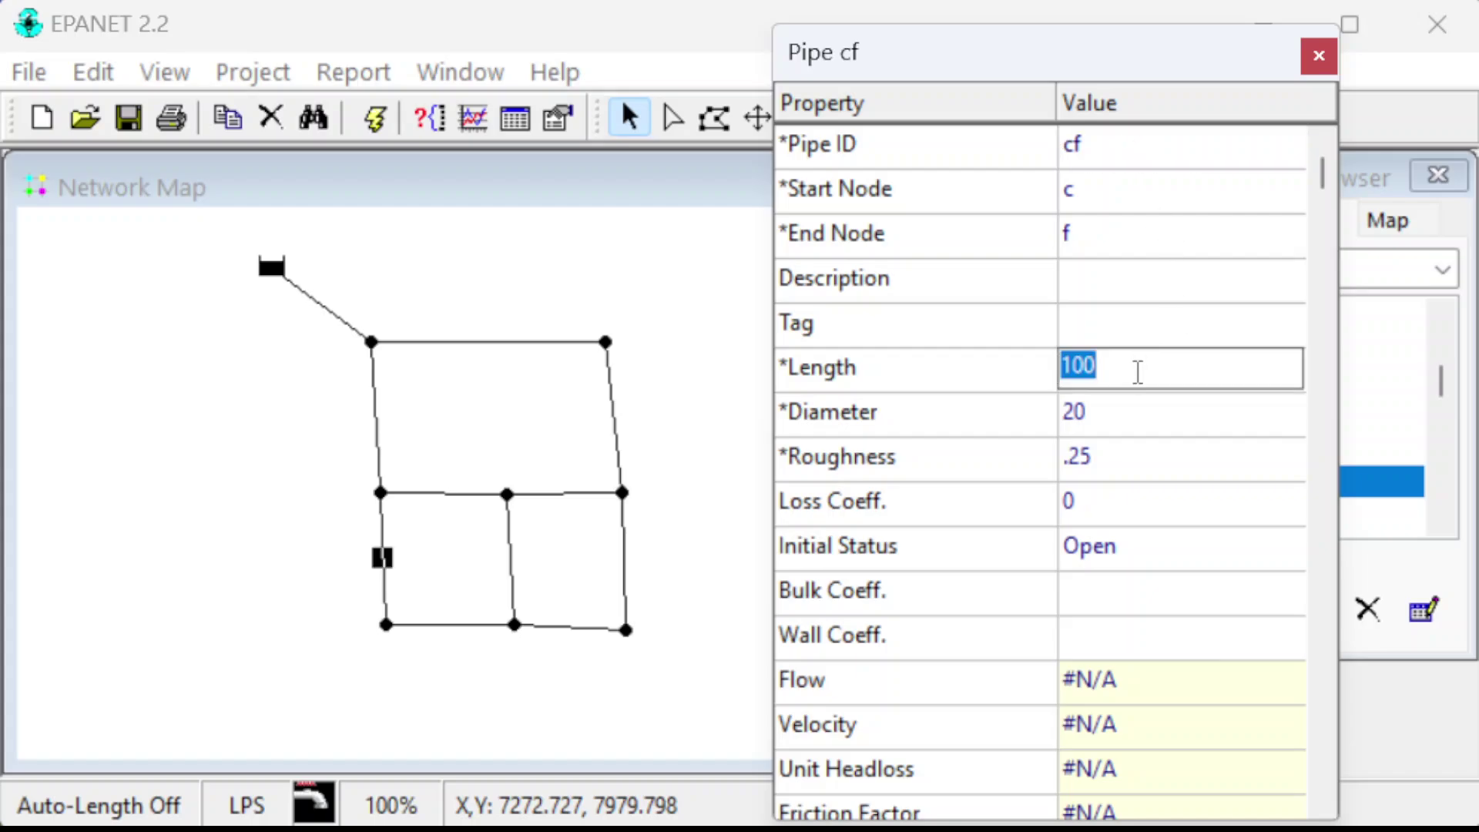
{"action": "left_click", "coordinate": [1117, 409]}
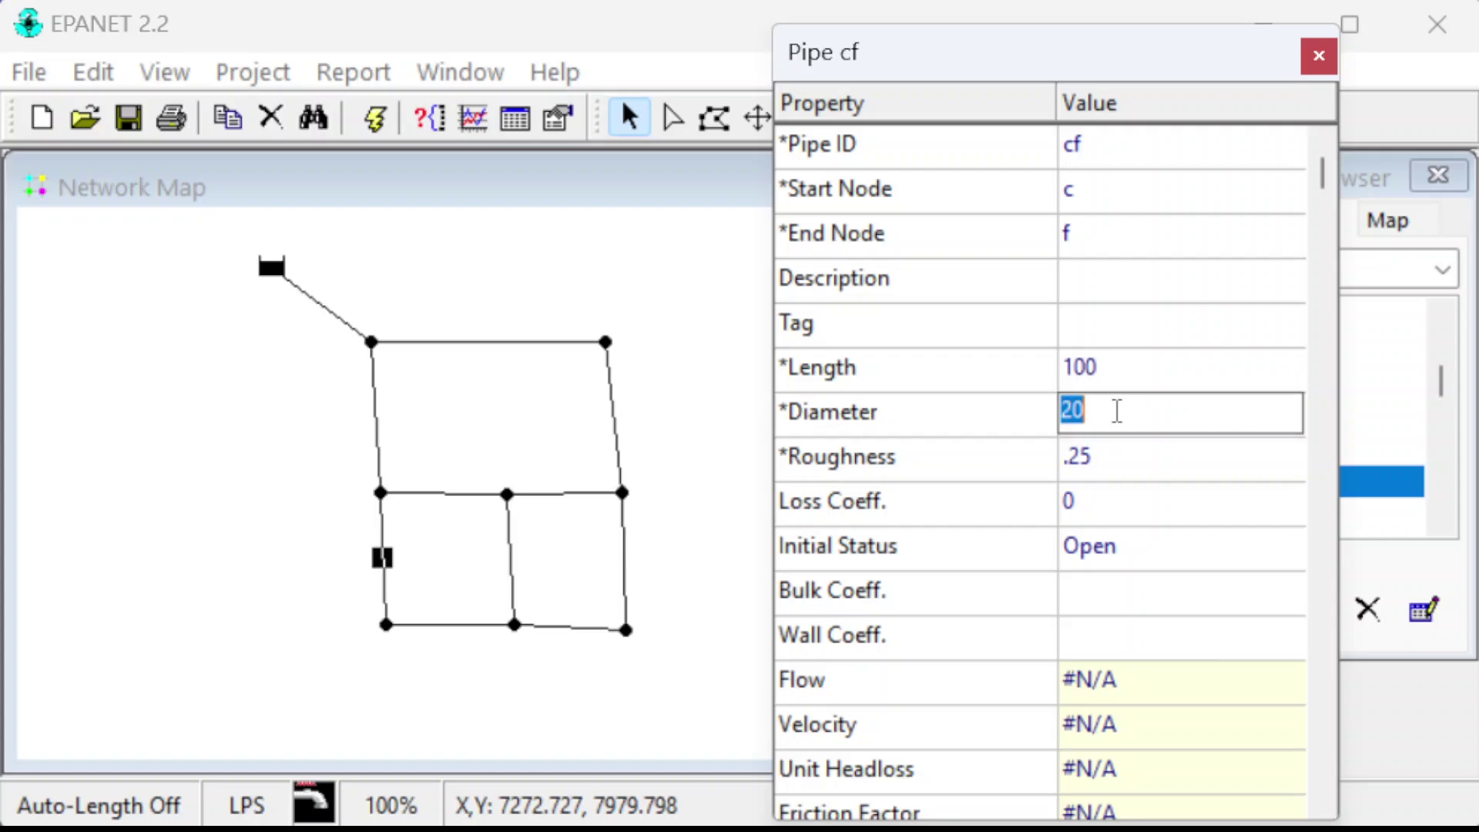
{"action": "type", "text": "150"}
{"action": "key", "text": "Return"}
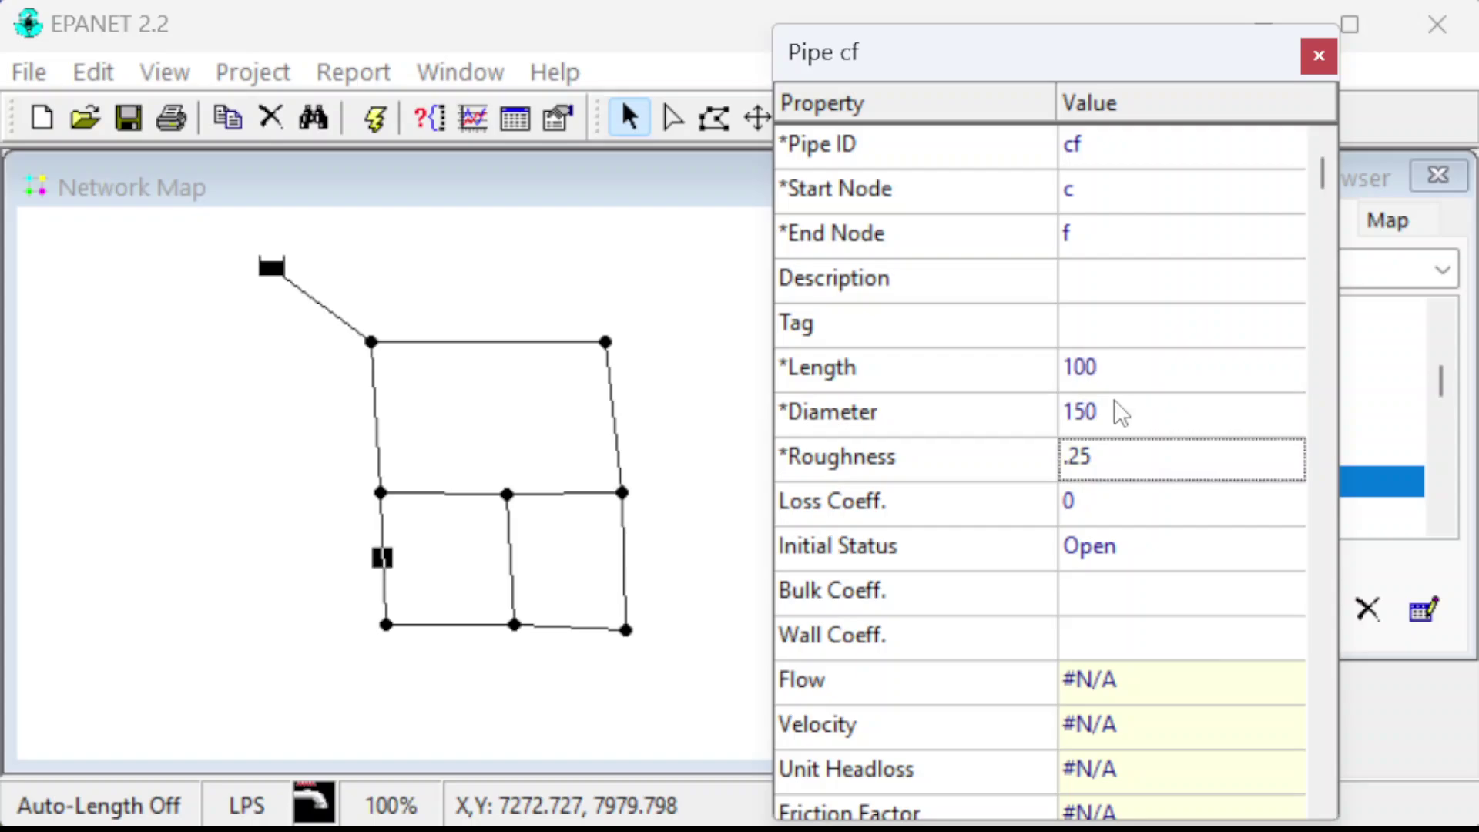
- Rename the pipe between junctions d and g as dg
{"action": "left_click", "coordinate": [515, 567]}
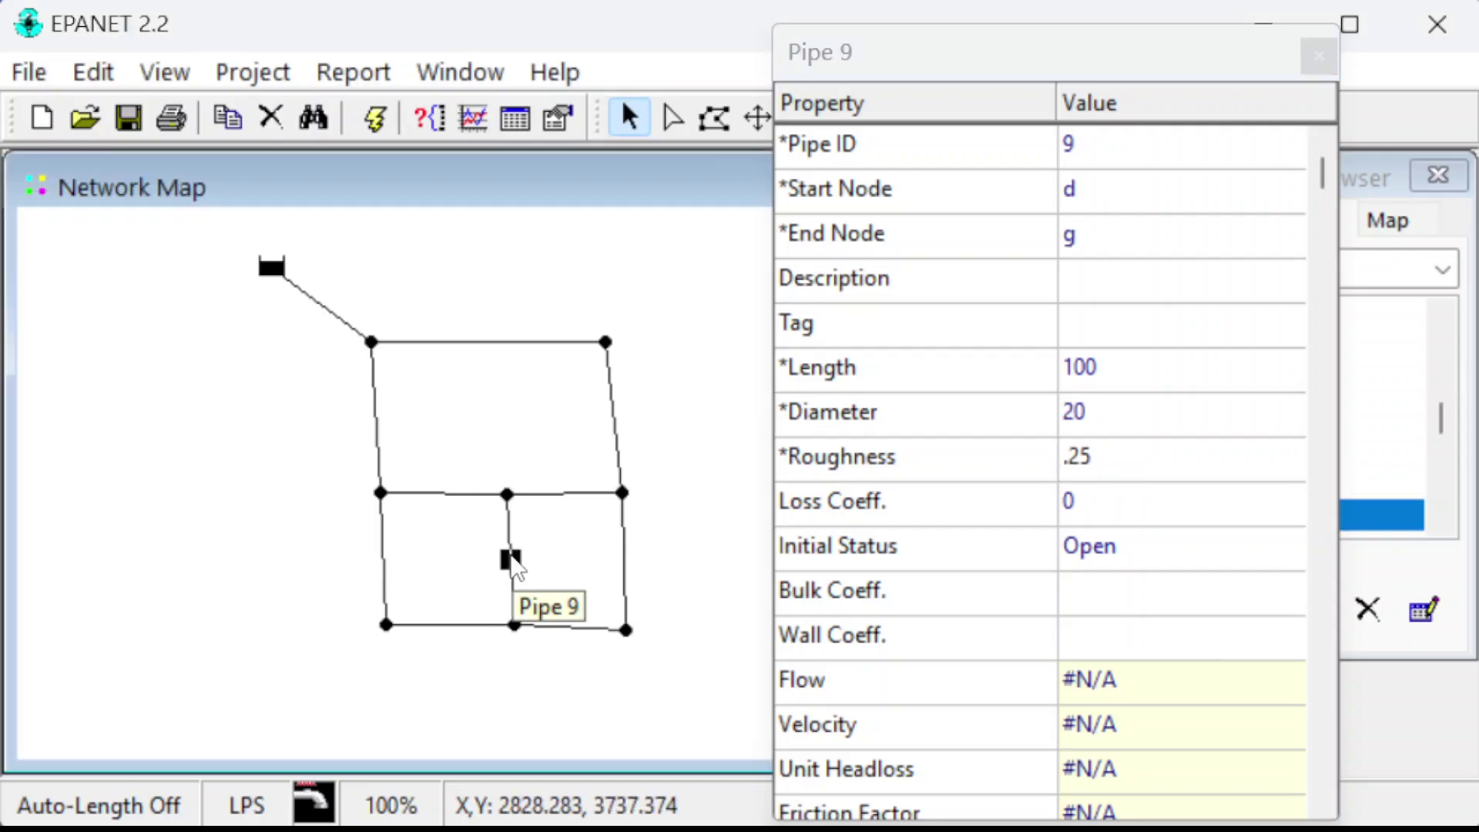
{"action": "left_click", "coordinate": [1103, 147]}
{"action": "type", "text": "dg"}
- Set the length of pipe dg to 150
{"action": "left_click", "coordinate": [1109, 373]}
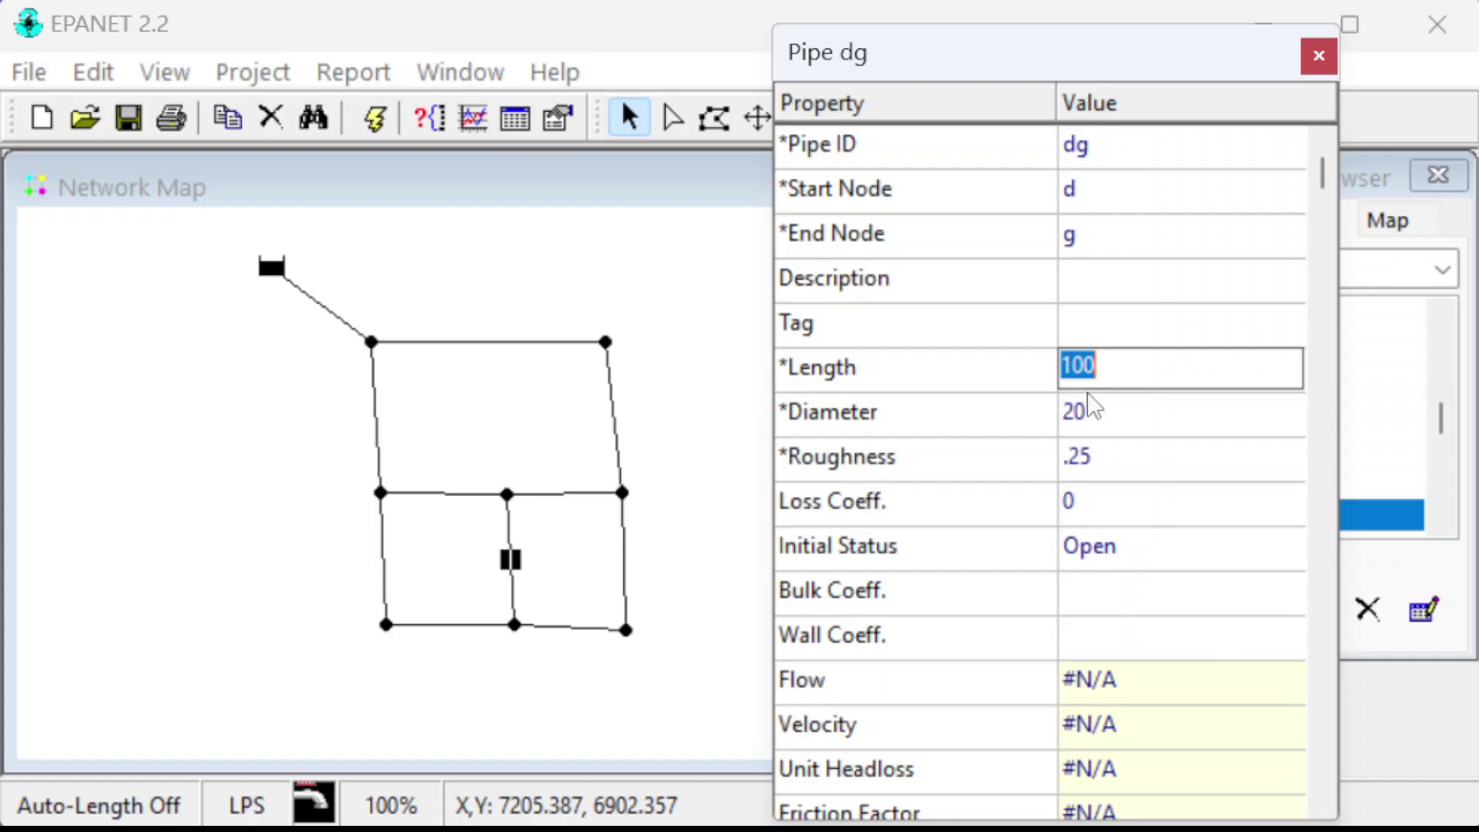
{"action": "type", "text": "1"}
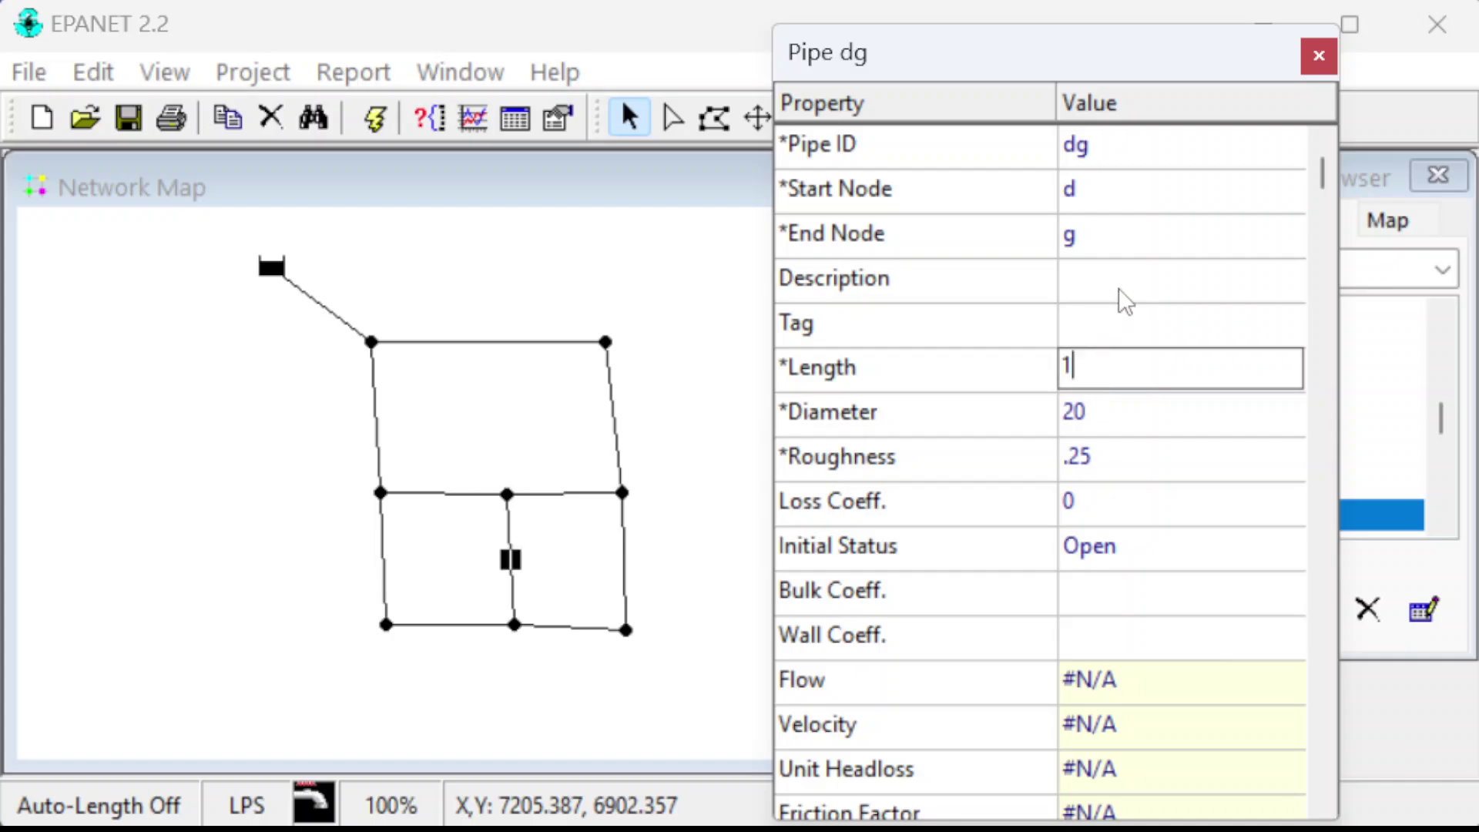
{"action": "type", "text": "50"}
- Set the diameter of pipe dg to 150 and its length to 100
{"action": "left_click", "coordinate": [1140, 416]}
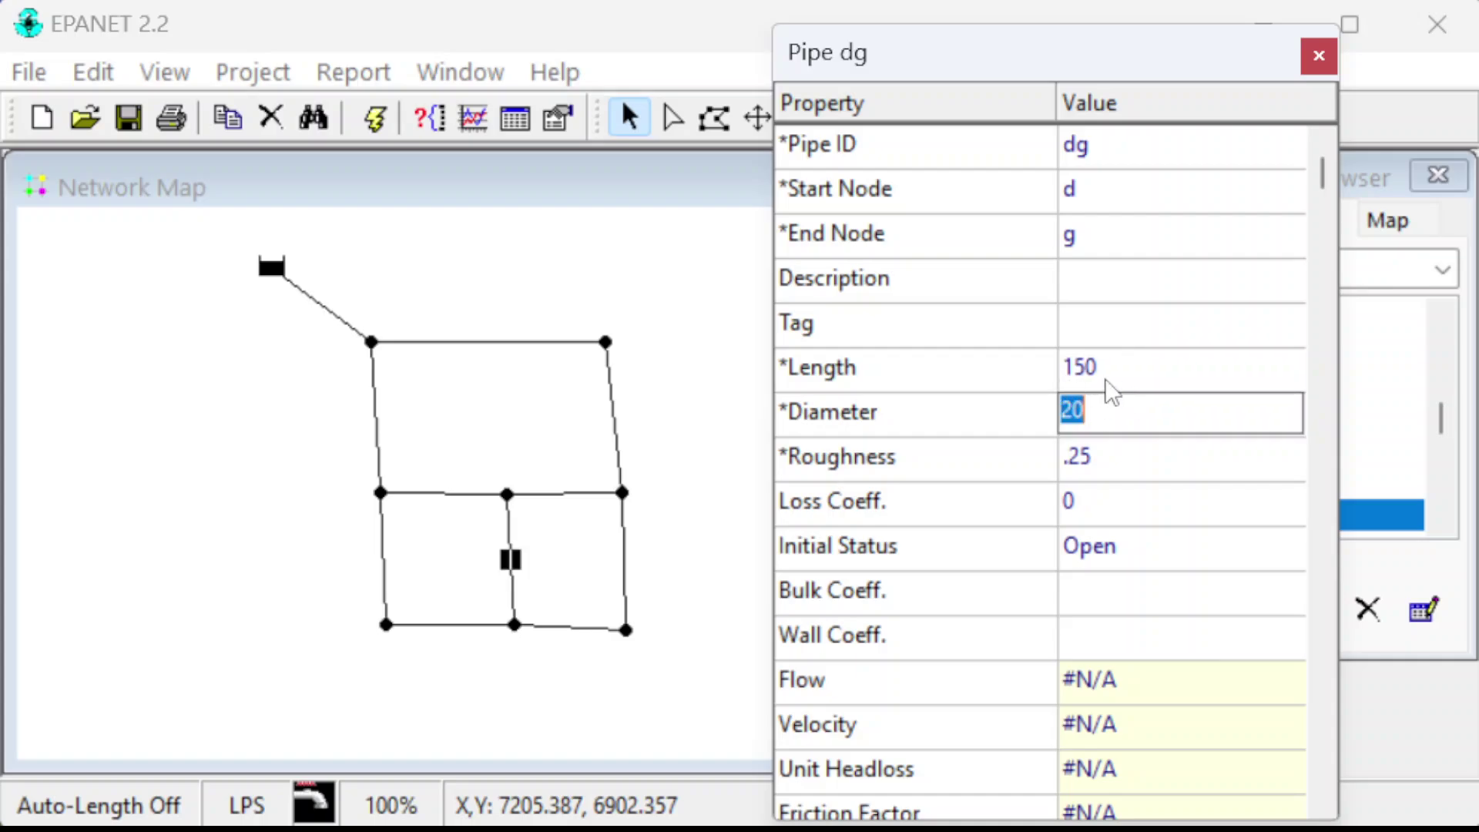
{"action": "type", "text": "120"}
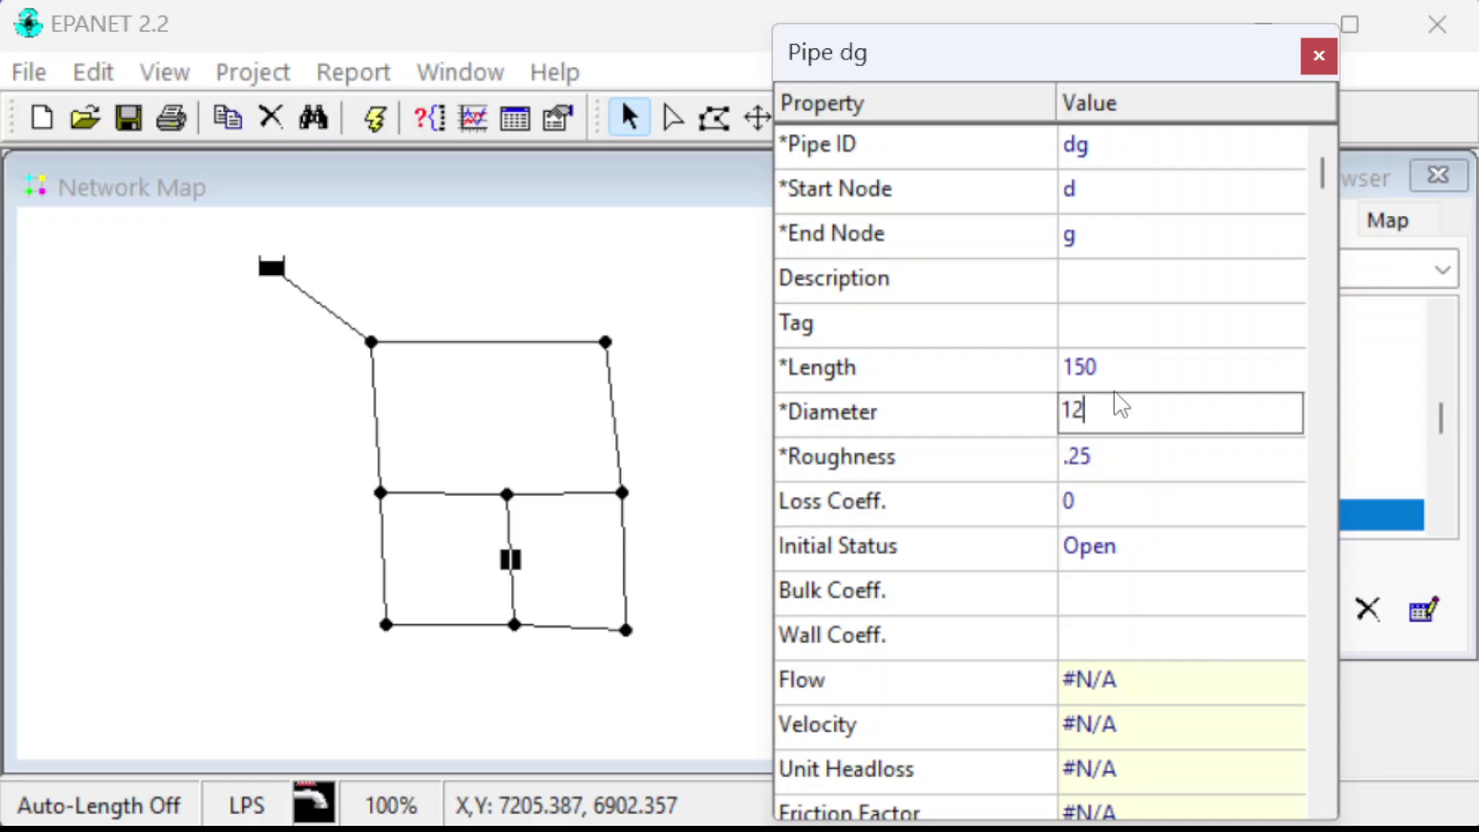
{"action": "key", "text": "BackSpace"}
{"action": "key", "text": "BackSpace"}
{"action": "type", "text": "50"}
{"action": "left_click", "coordinate": [1113, 389]}
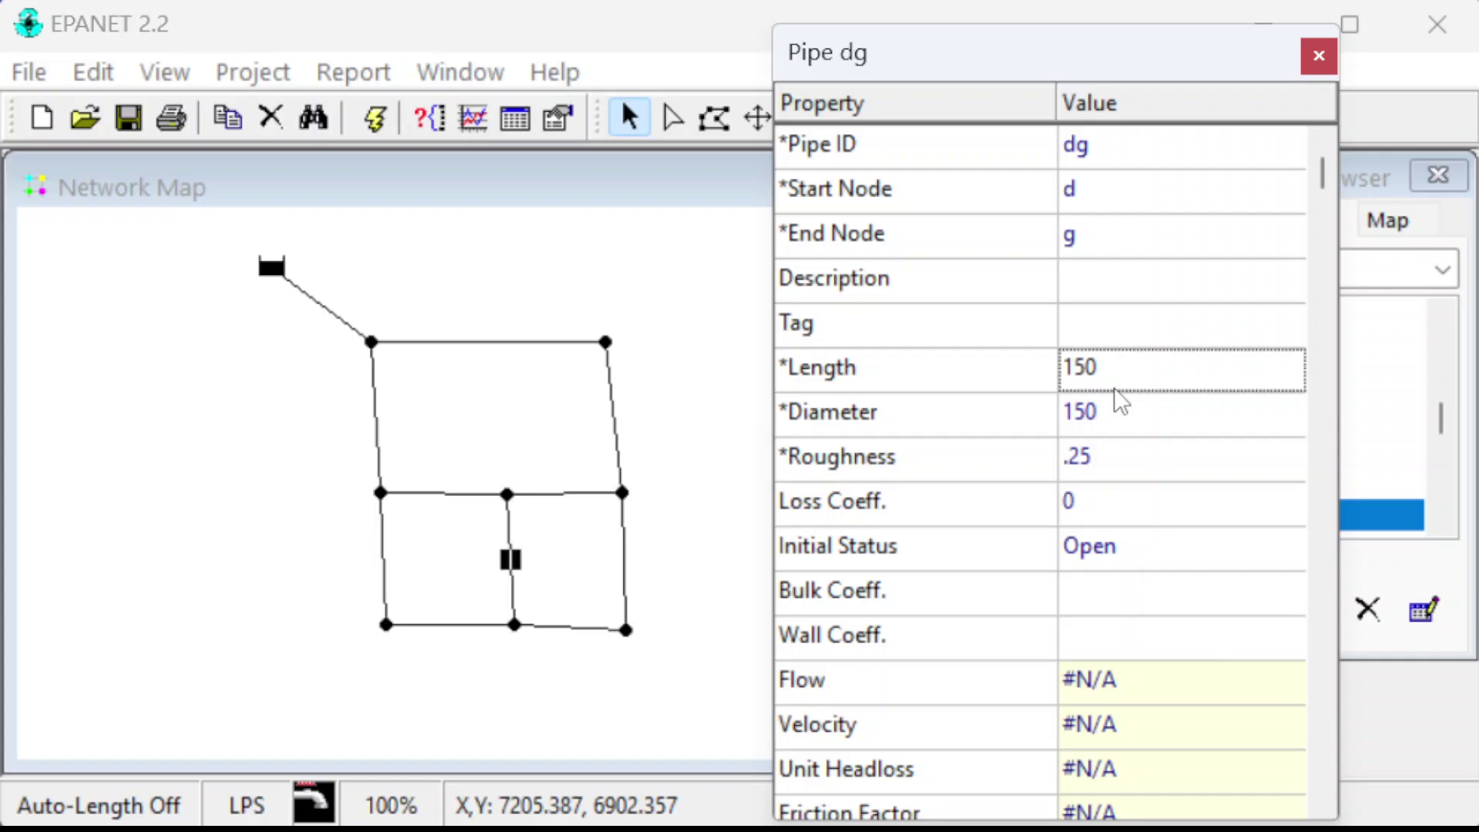
{"action": "type", "text": "100"}
- Rename the pipe between junctions e and h as eh and set its diameter to 150
{"action": "left_click", "coordinate": [626, 556]}
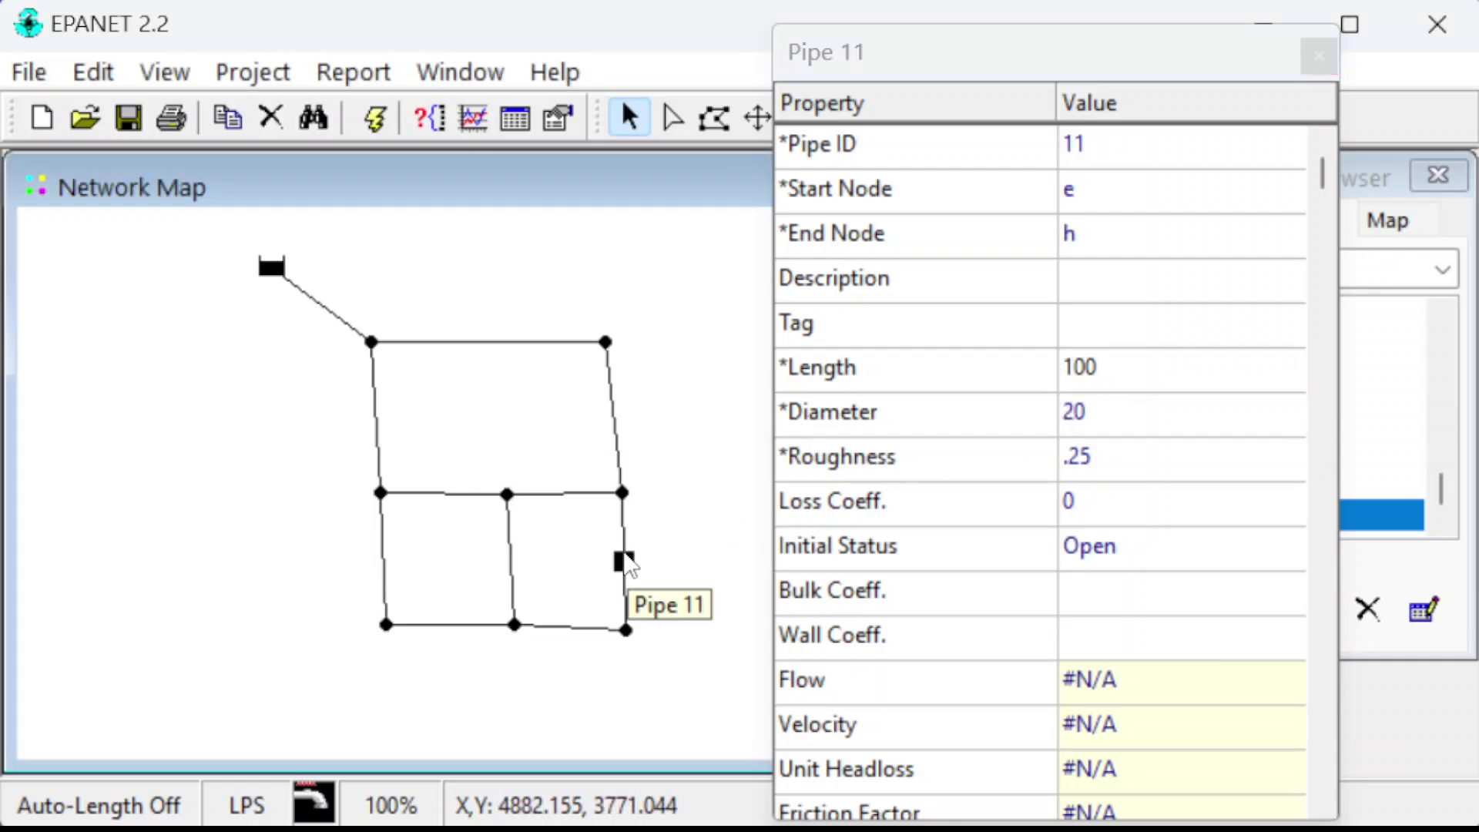
{"action": "left_click", "coordinate": [1112, 160]}
{"action": "type", "text": "eh"}
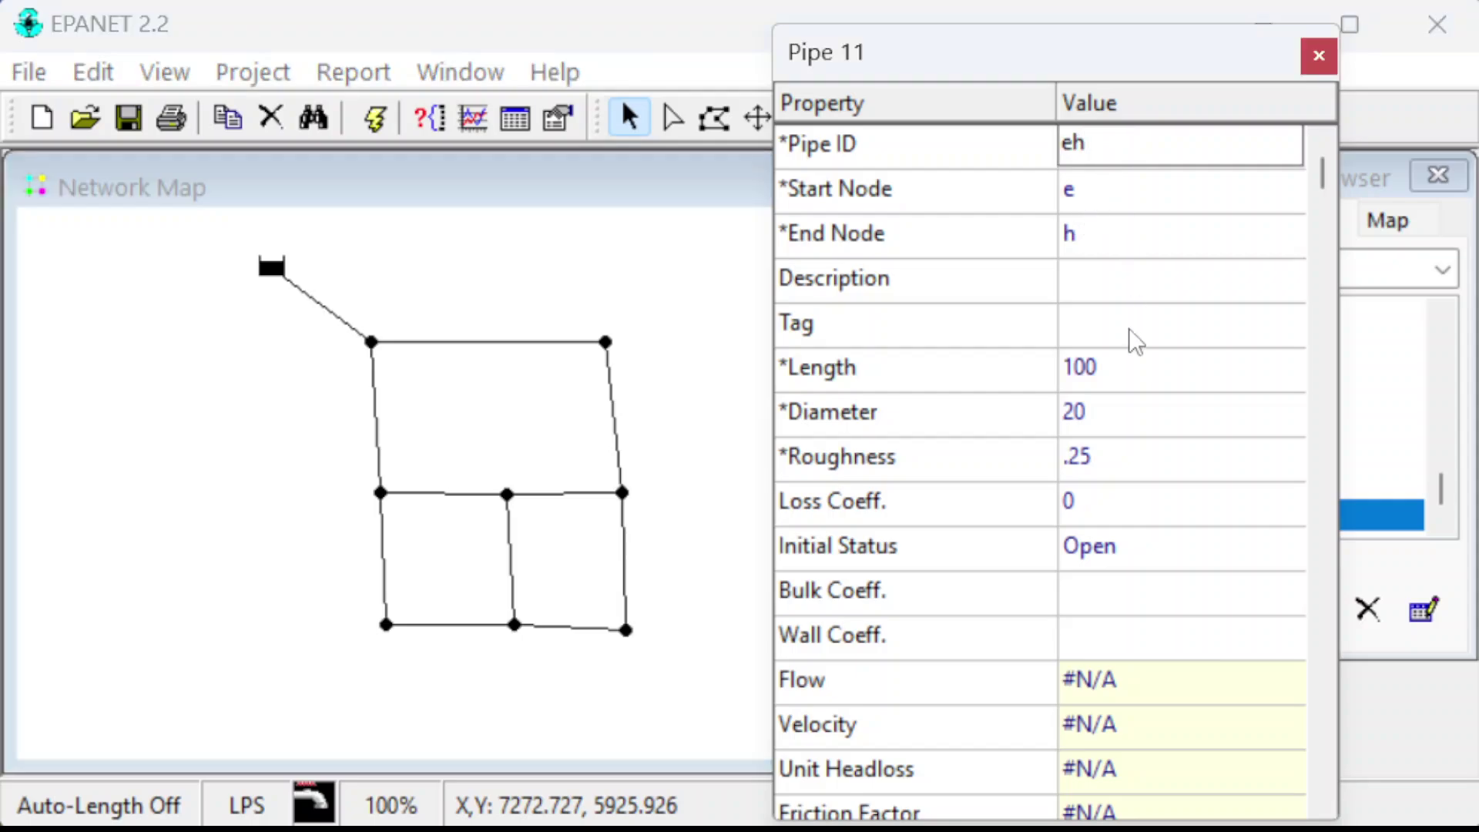
{"action": "left_click", "coordinate": [1120, 369]}
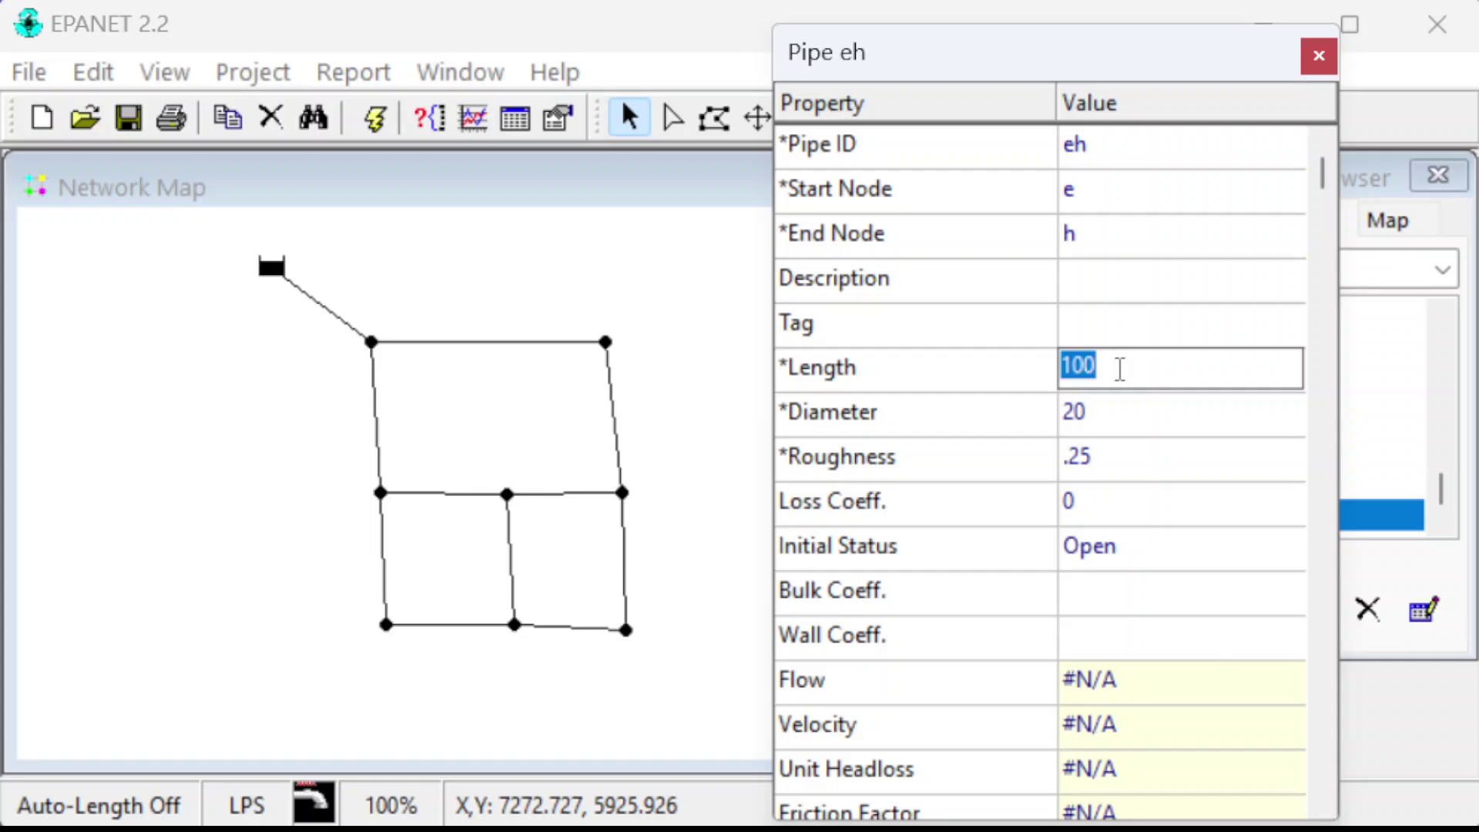
{"action": "left_click", "coordinate": [1088, 413]}
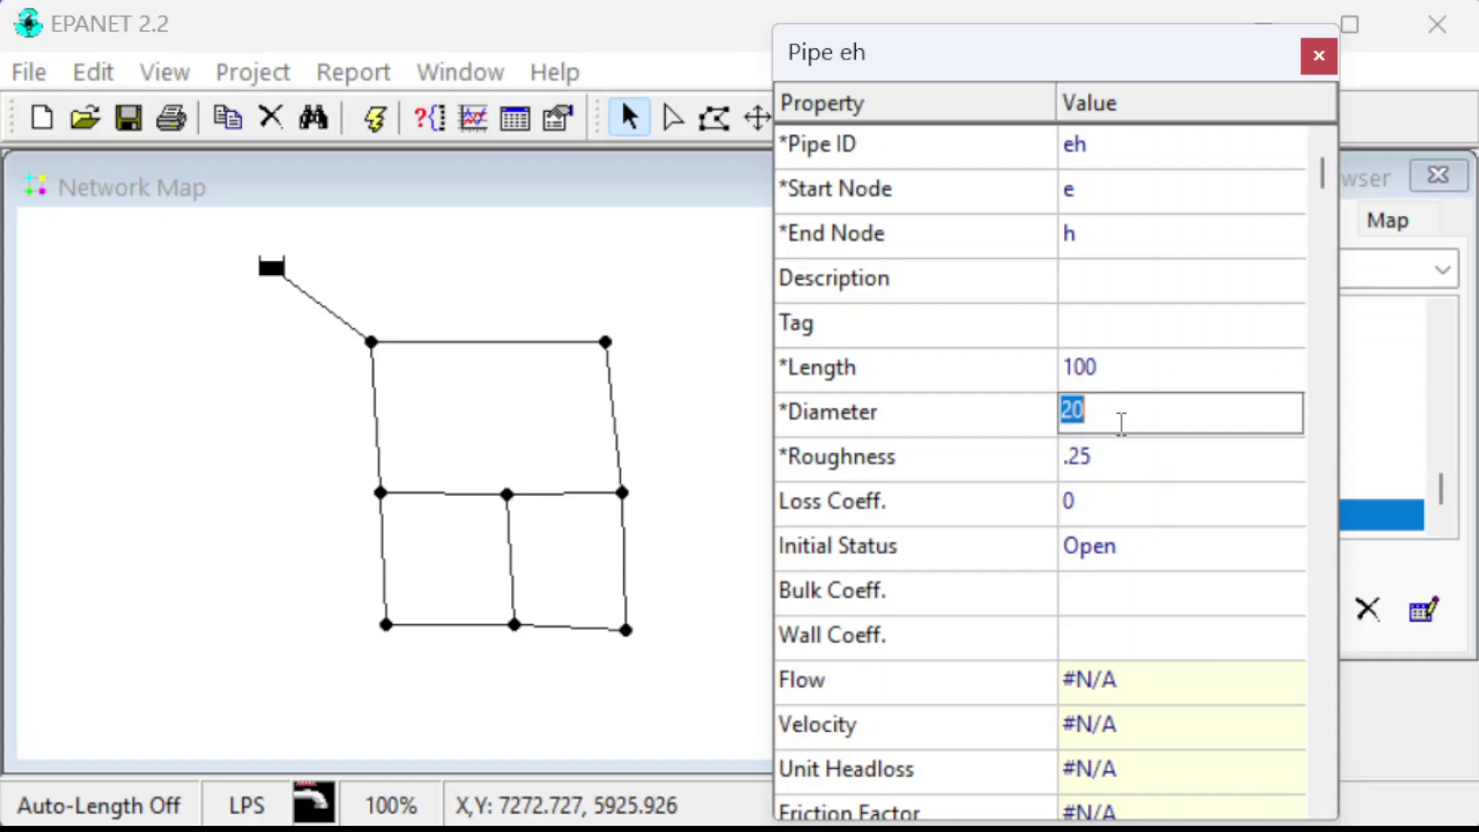
{"action": "type", "text": "150"}
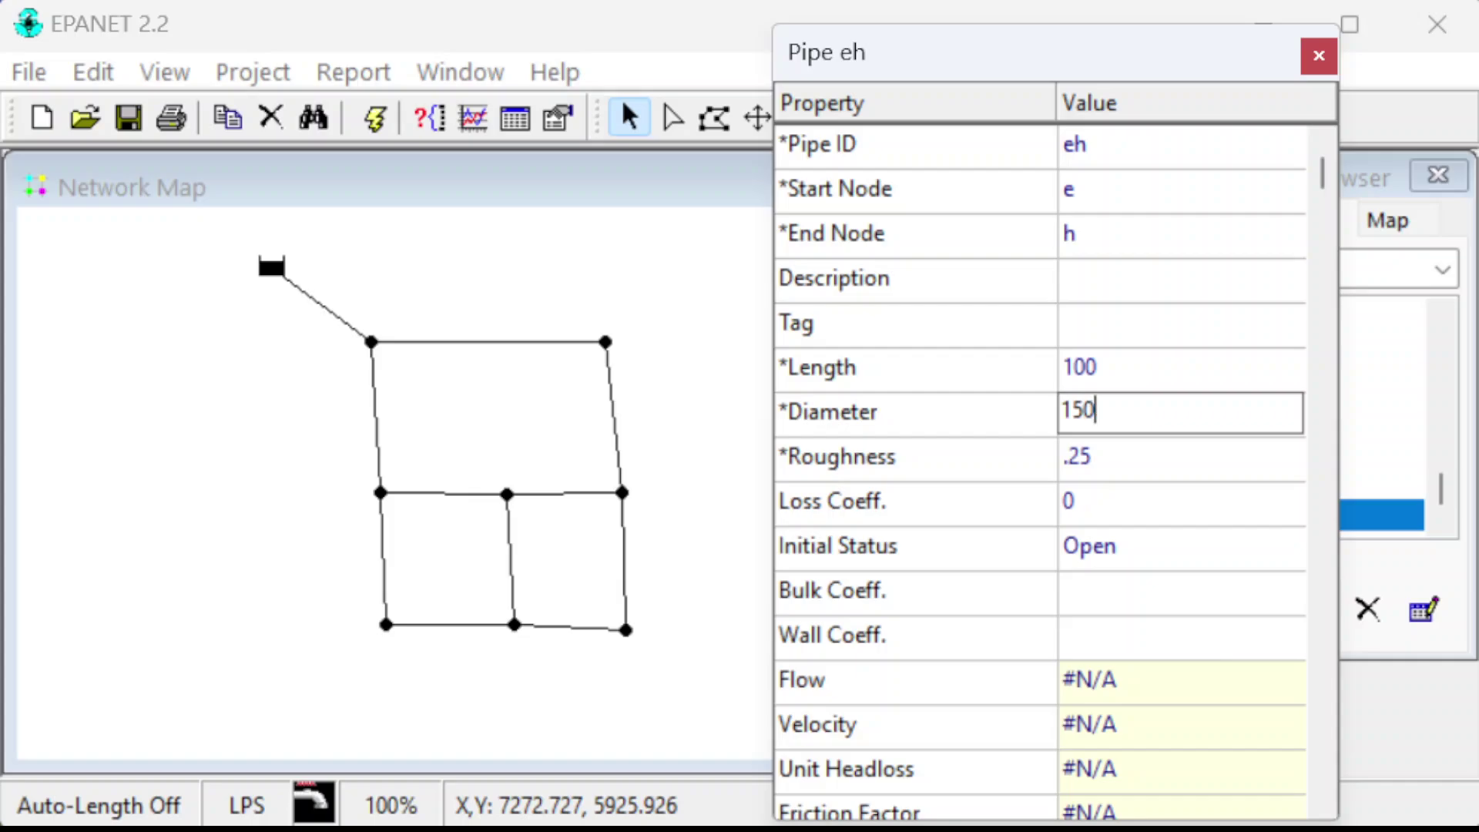
{"action": "left_click", "coordinate": [1164, 461]}
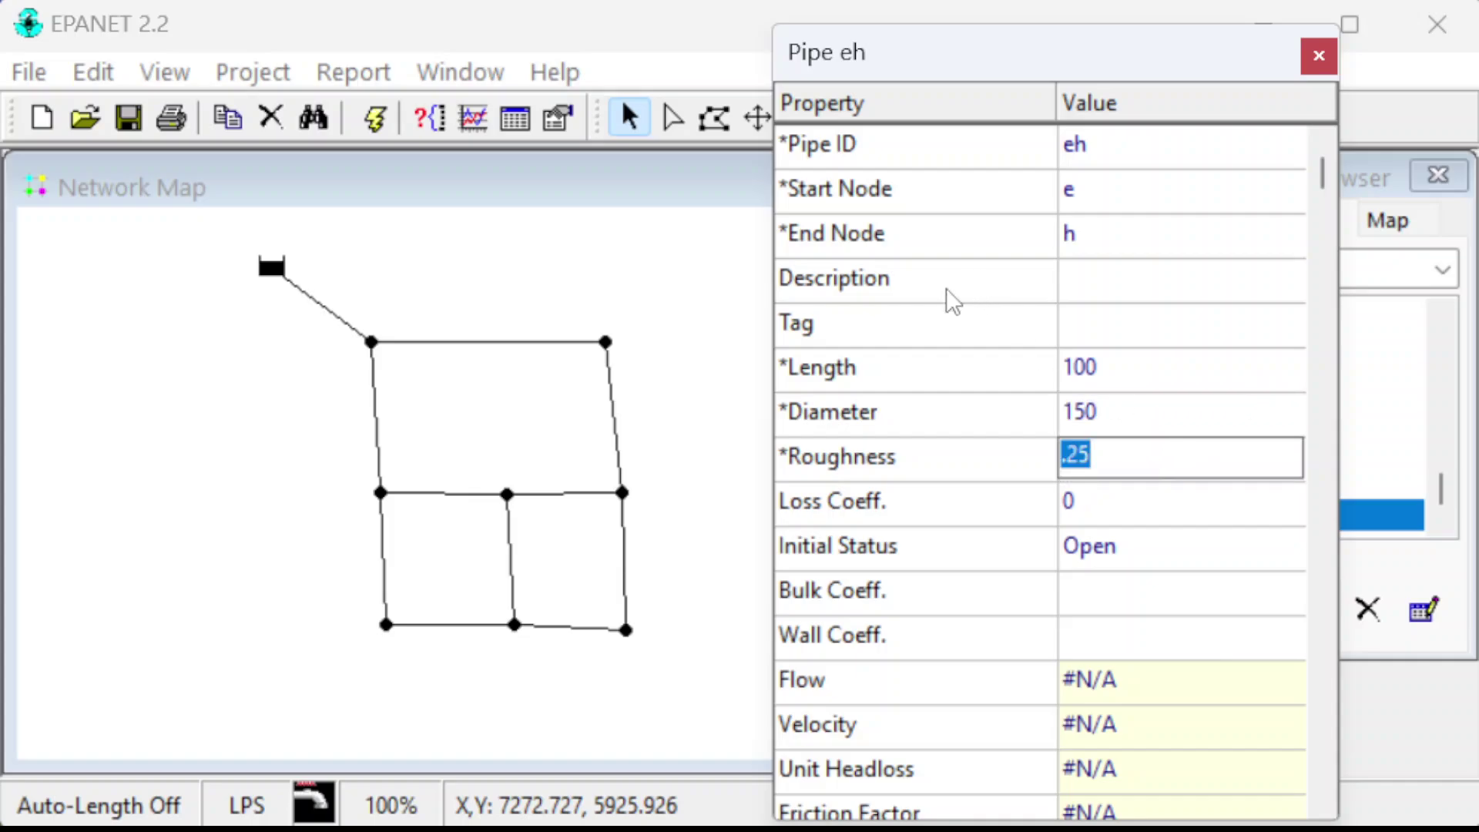
- Rename the pipe between junctions f and g as fg
{"action": "left_click", "coordinate": [467, 636]}
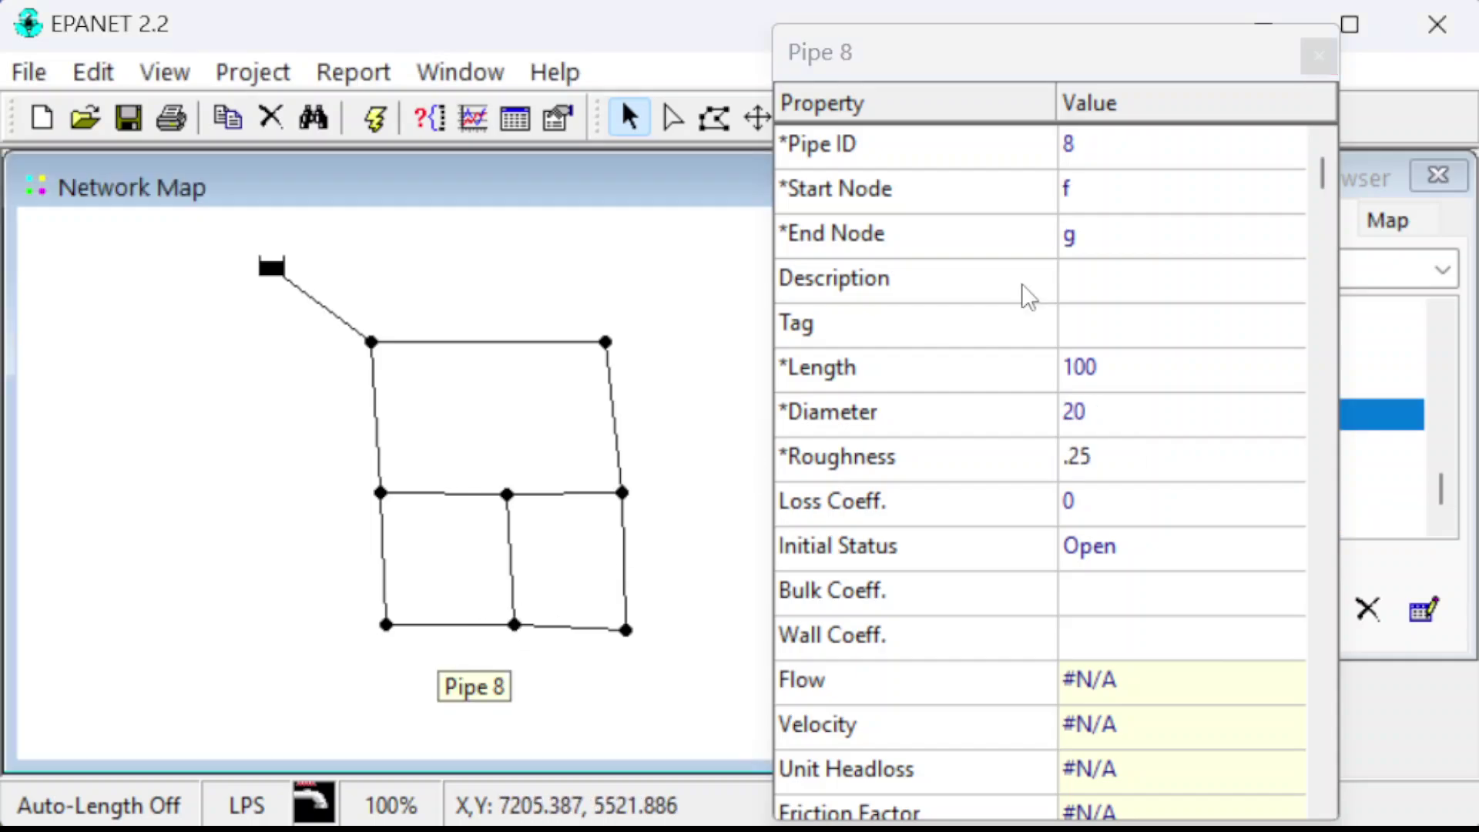
{"action": "left_click", "coordinate": [1179, 146]}
{"action": "type", "text": "fg"}
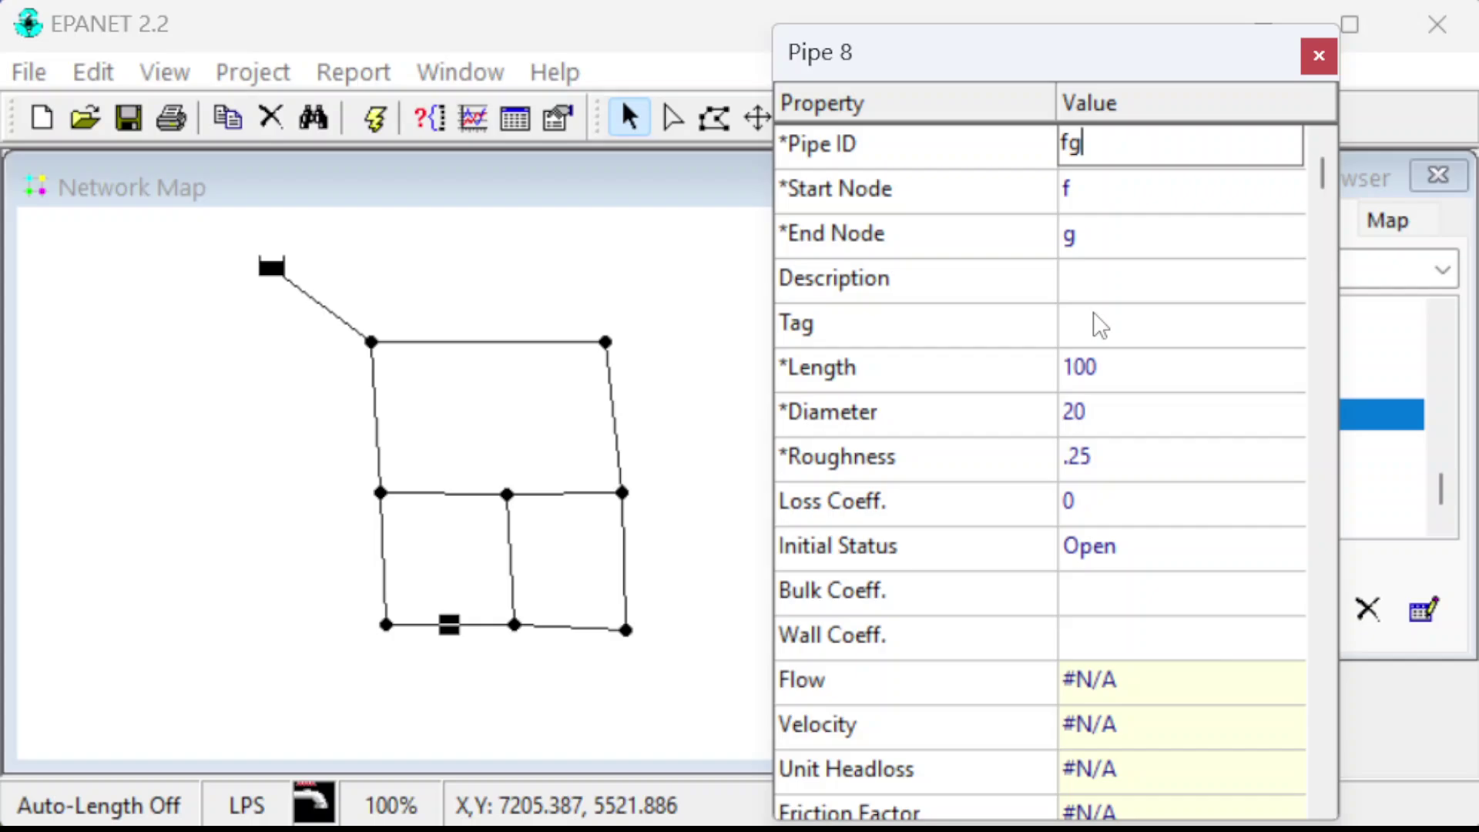
- Set the length of pipe fg to 125 and its diameter to 250
{"action": "left_click", "coordinate": [1135, 376]}
{"action": "type", "text": "12"}
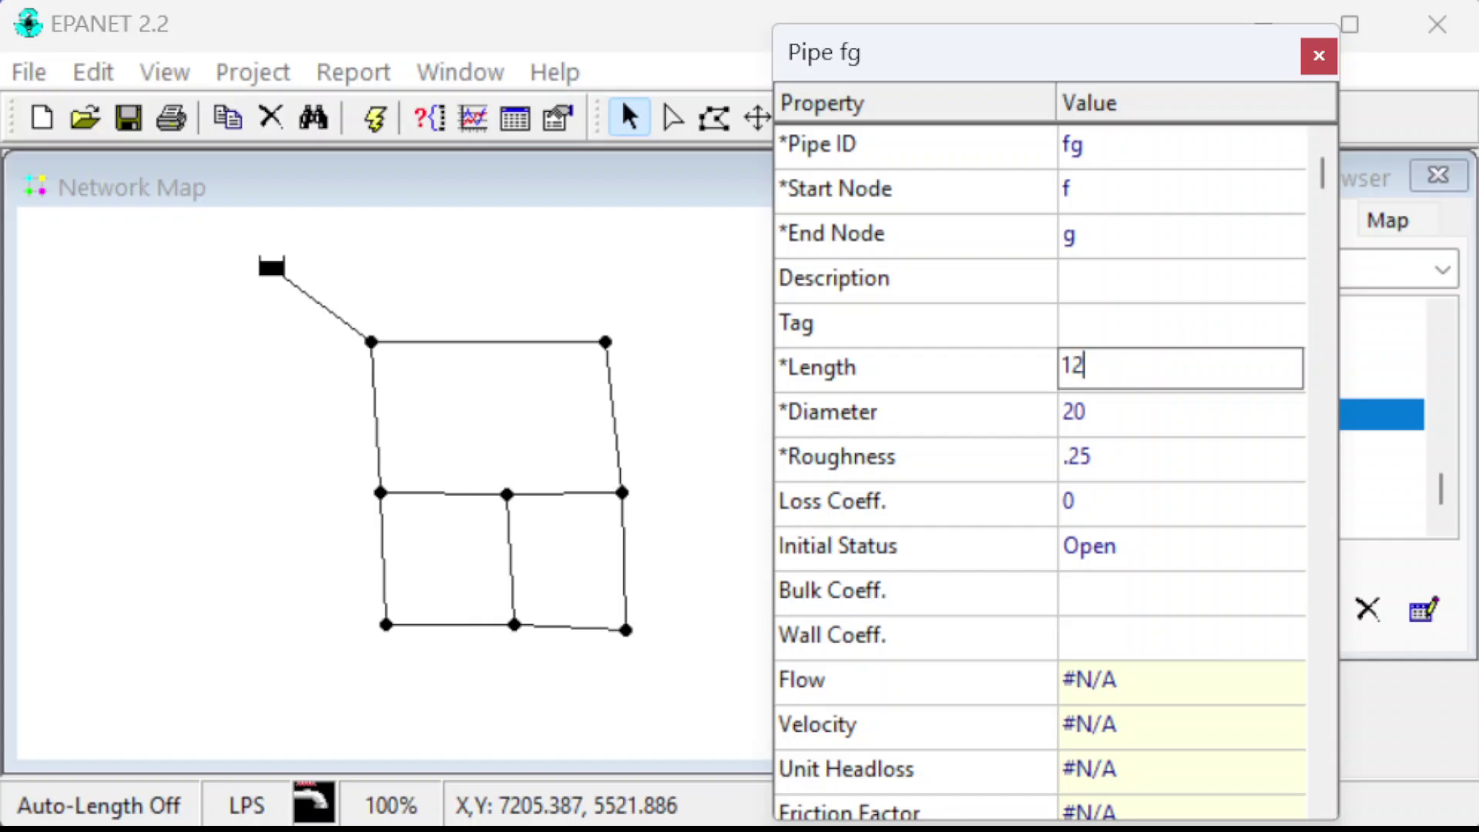
{"action": "type", "text": "5"}
{"action": "left_click", "coordinate": [1111, 401]}
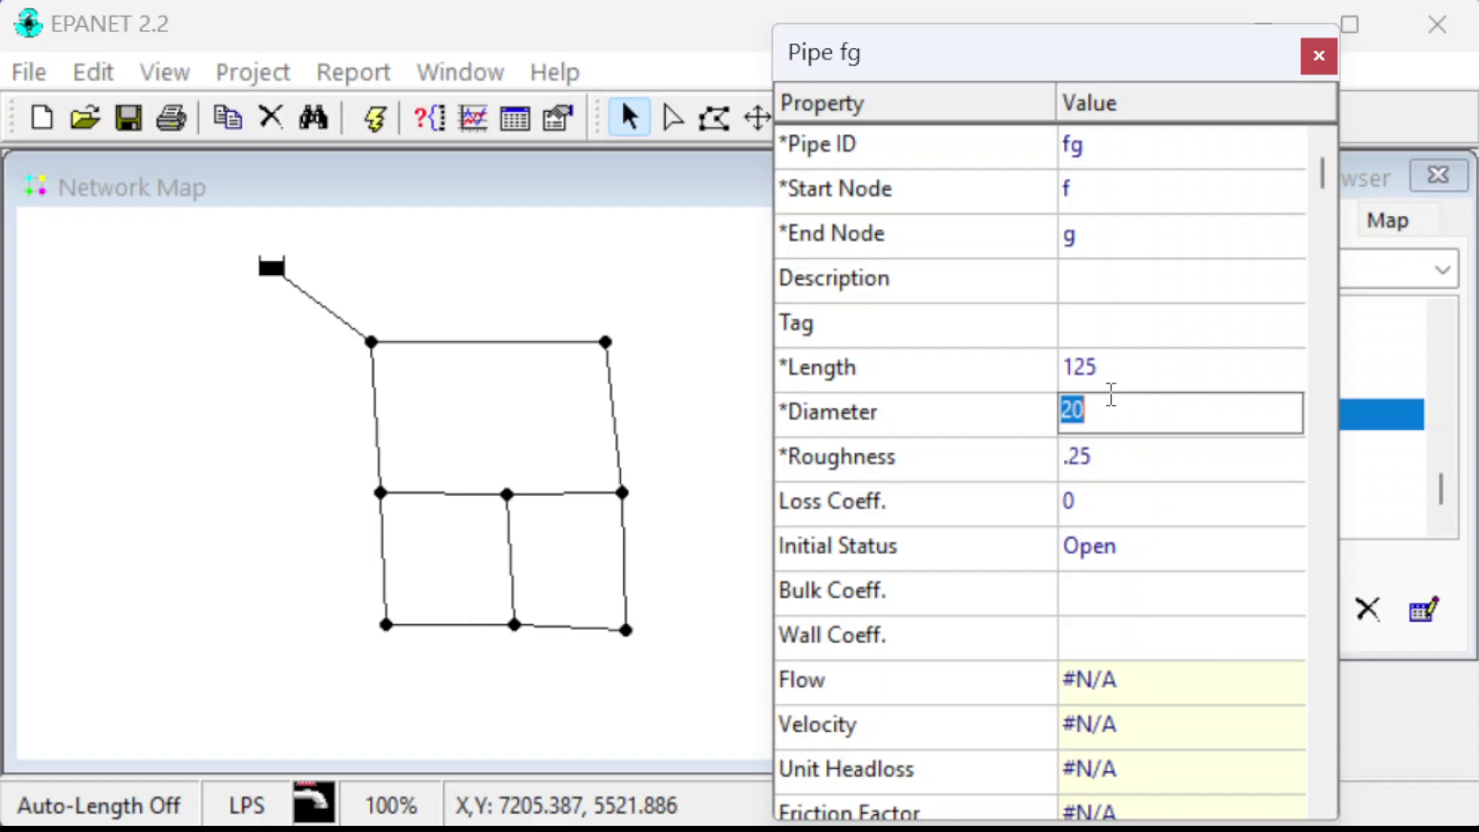
{"action": "type", "text": "250"}
{"action": "key", "text": "Return"}
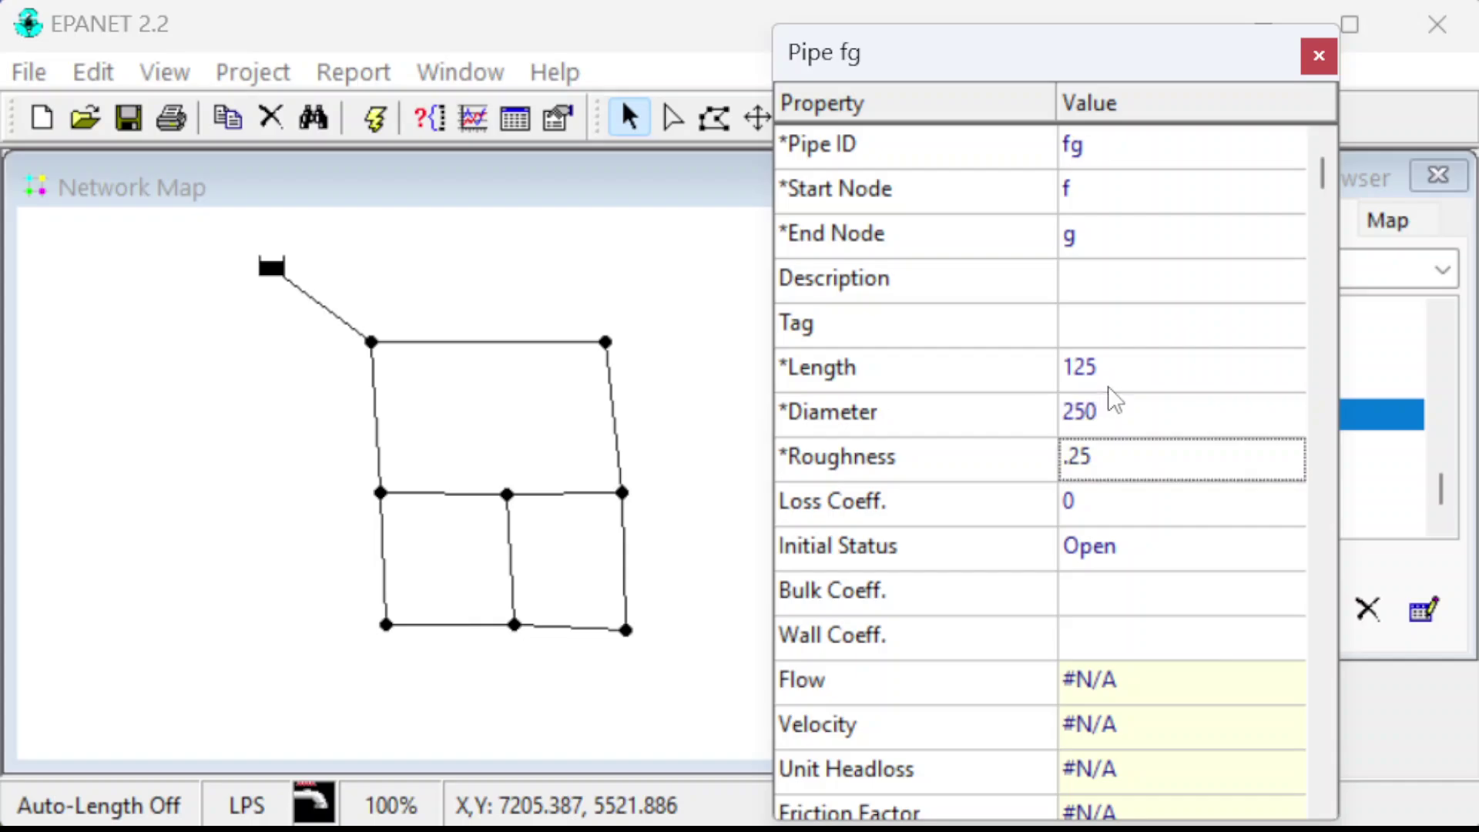
- Rename the pipe between junctions g and h as gh
{"action": "left_click", "coordinate": [580, 633]}
{"action": "left_click", "coordinate": [1089, 150]}
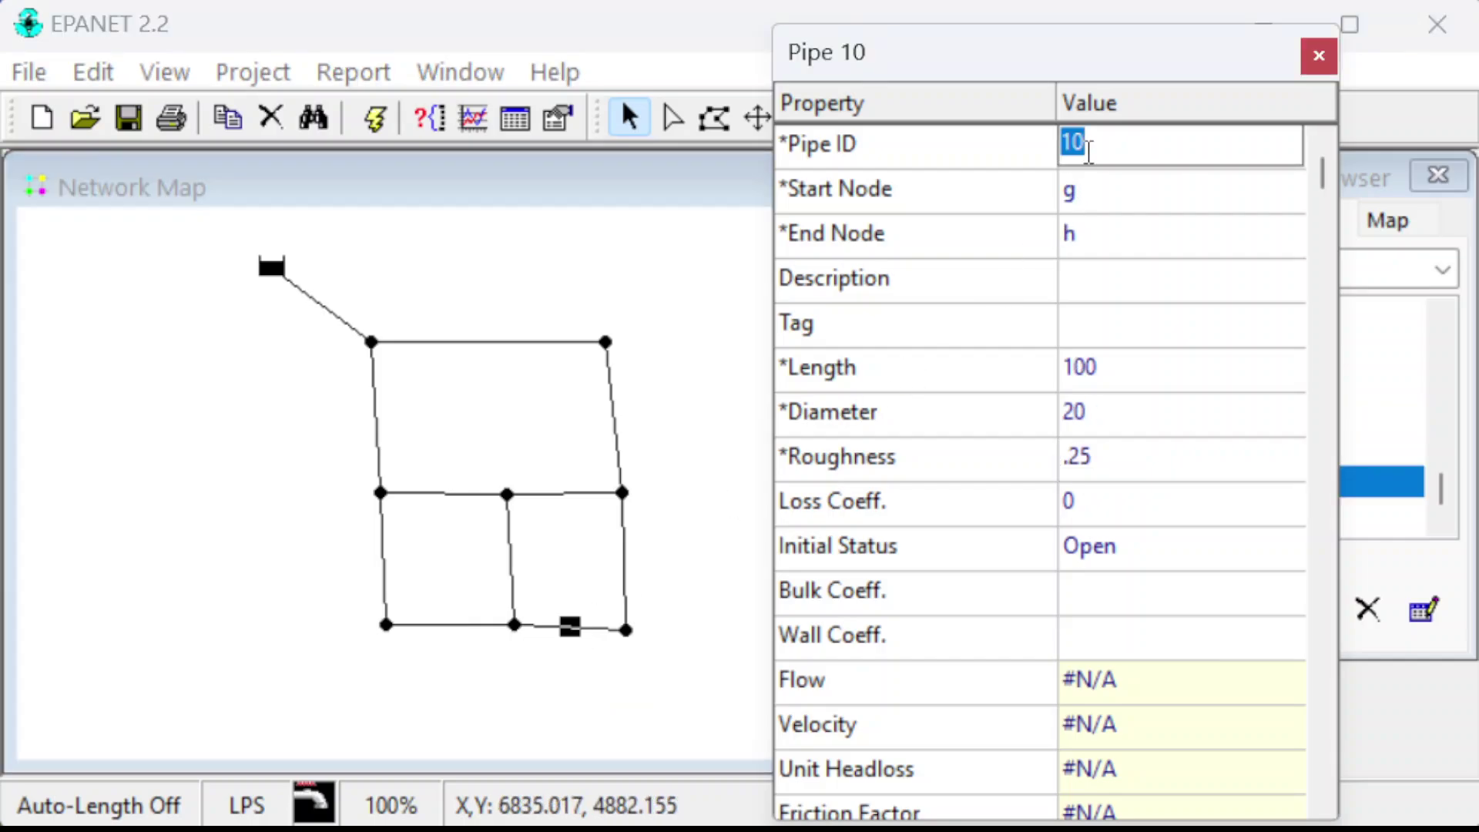
{"action": "type", "text": "gh"}
{"action": "key", "text": "Return"}
- Set the length of pipe gh to 125 and its diameter to 250, and close its properties
{"action": "key", "text": "Return"}
{"action": "key", "text": "Return"}
{"action": "key", "text": "Return"}
{"action": "key", "text": "Return"}
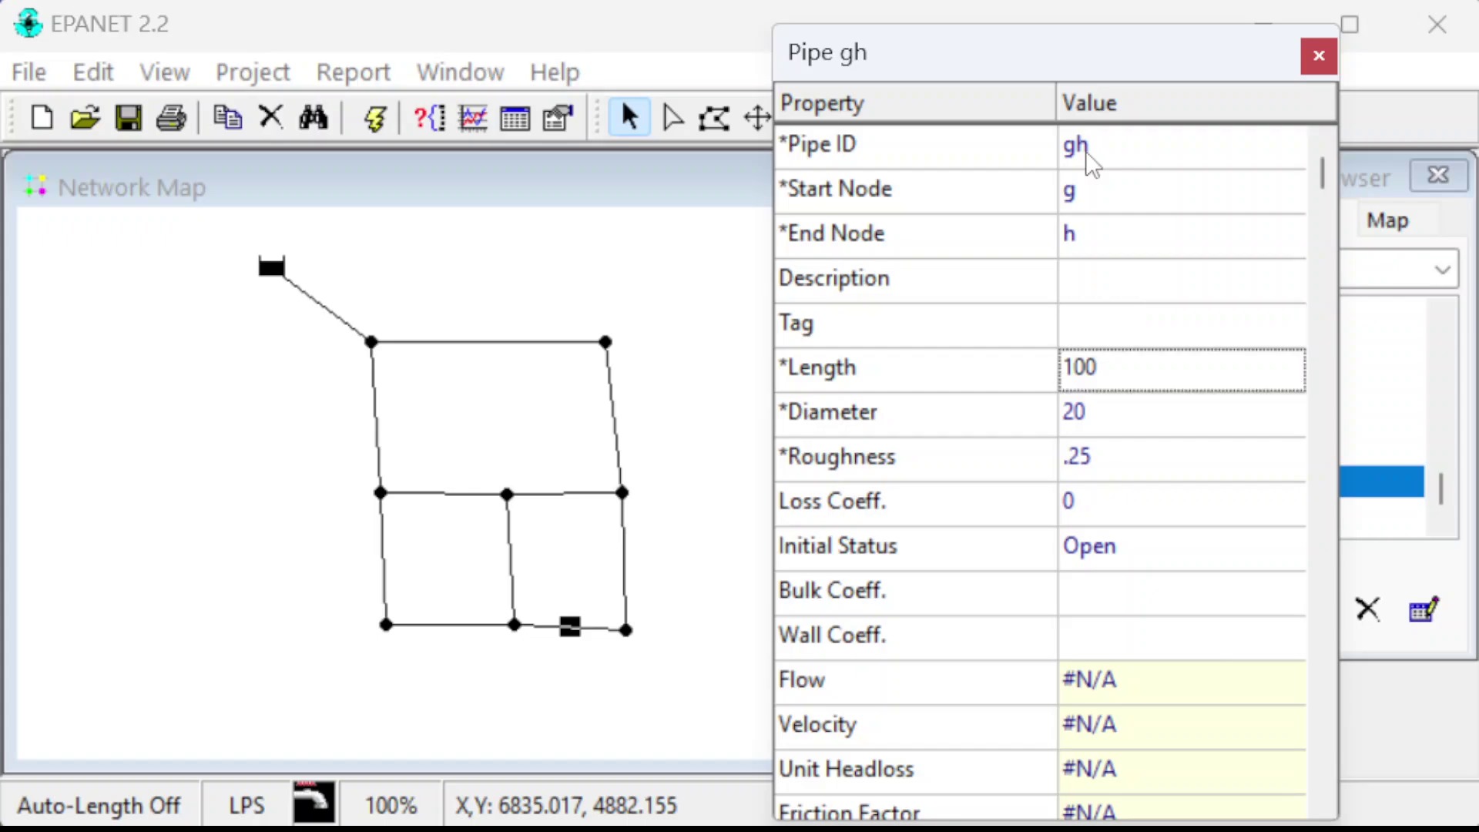
{"action": "type", "text": "125"}
{"action": "key", "text": "Return"}
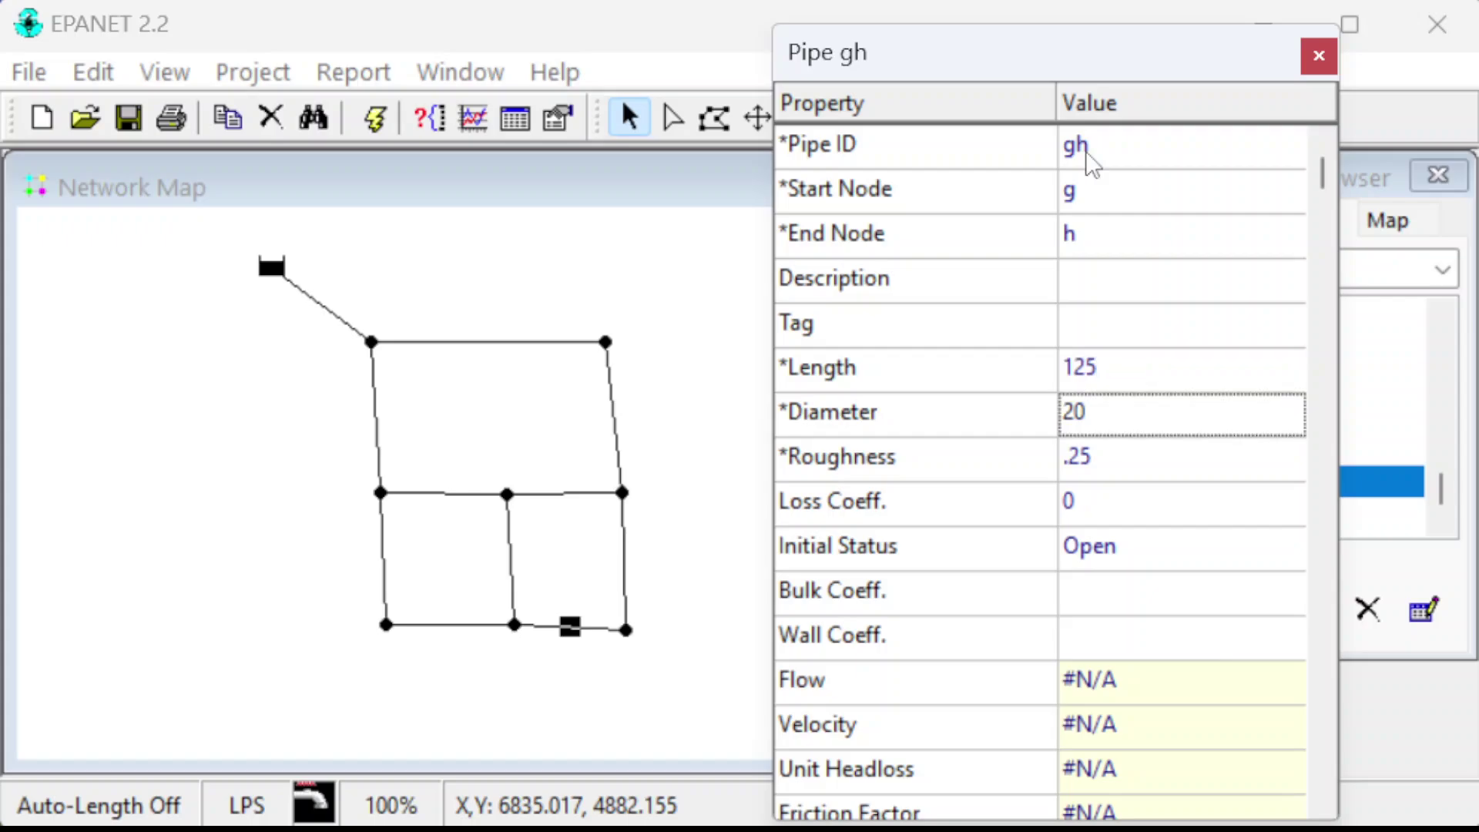
{"action": "type", "text": "250"}
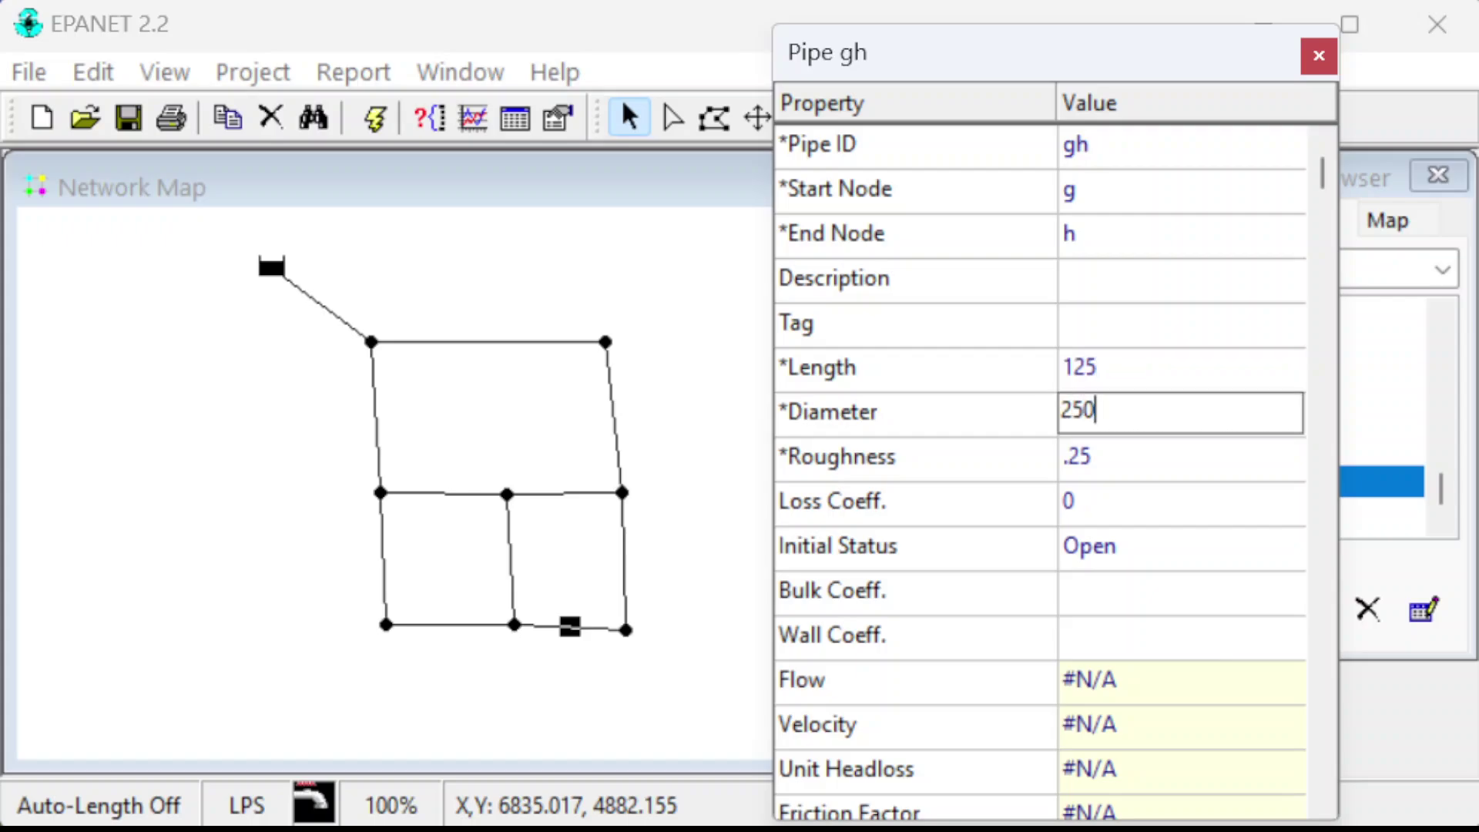
{"action": "key", "text": "Return"}
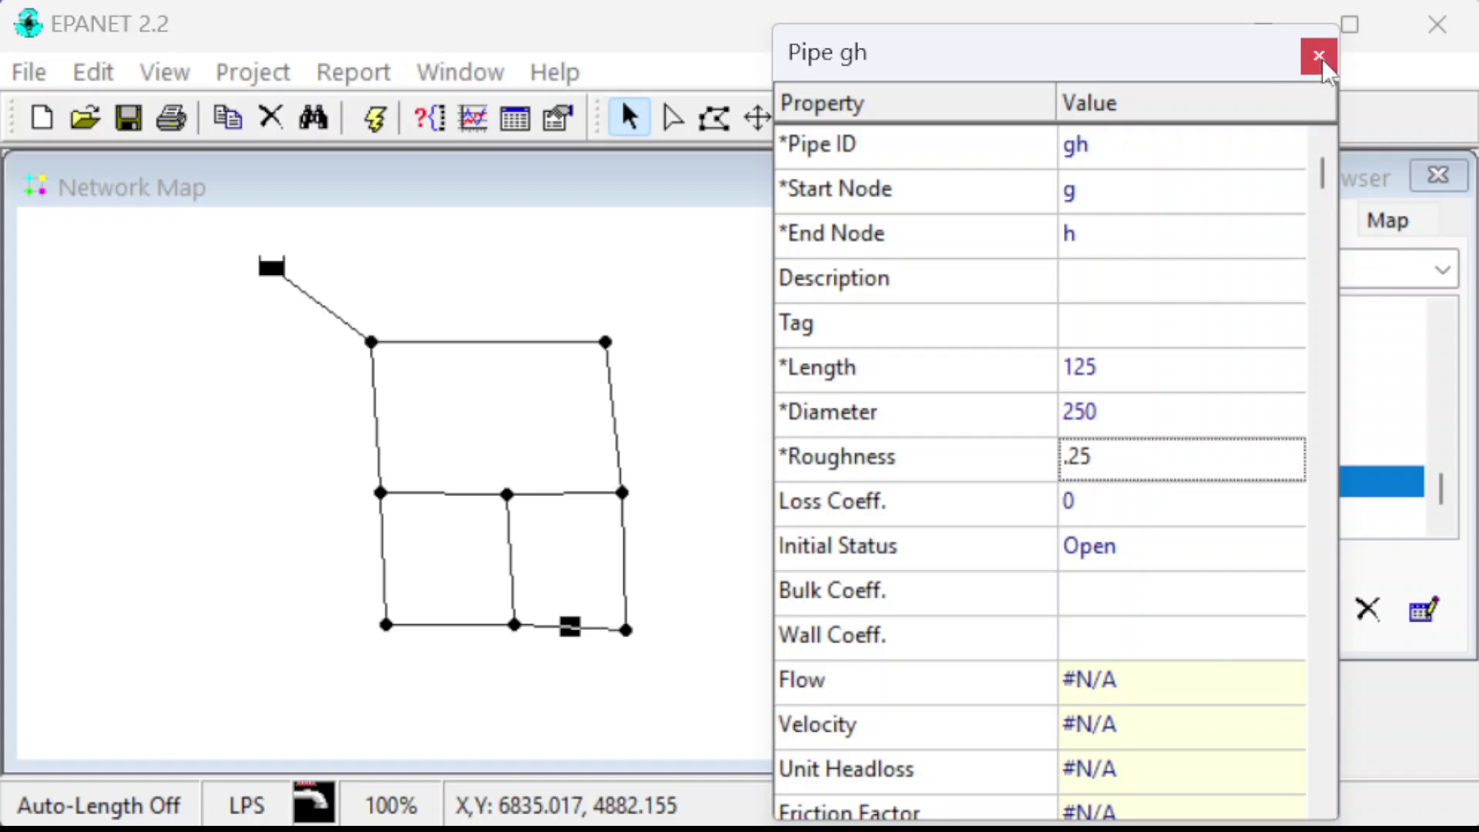
{"action": "left_click", "coordinate": [1319, 57]}
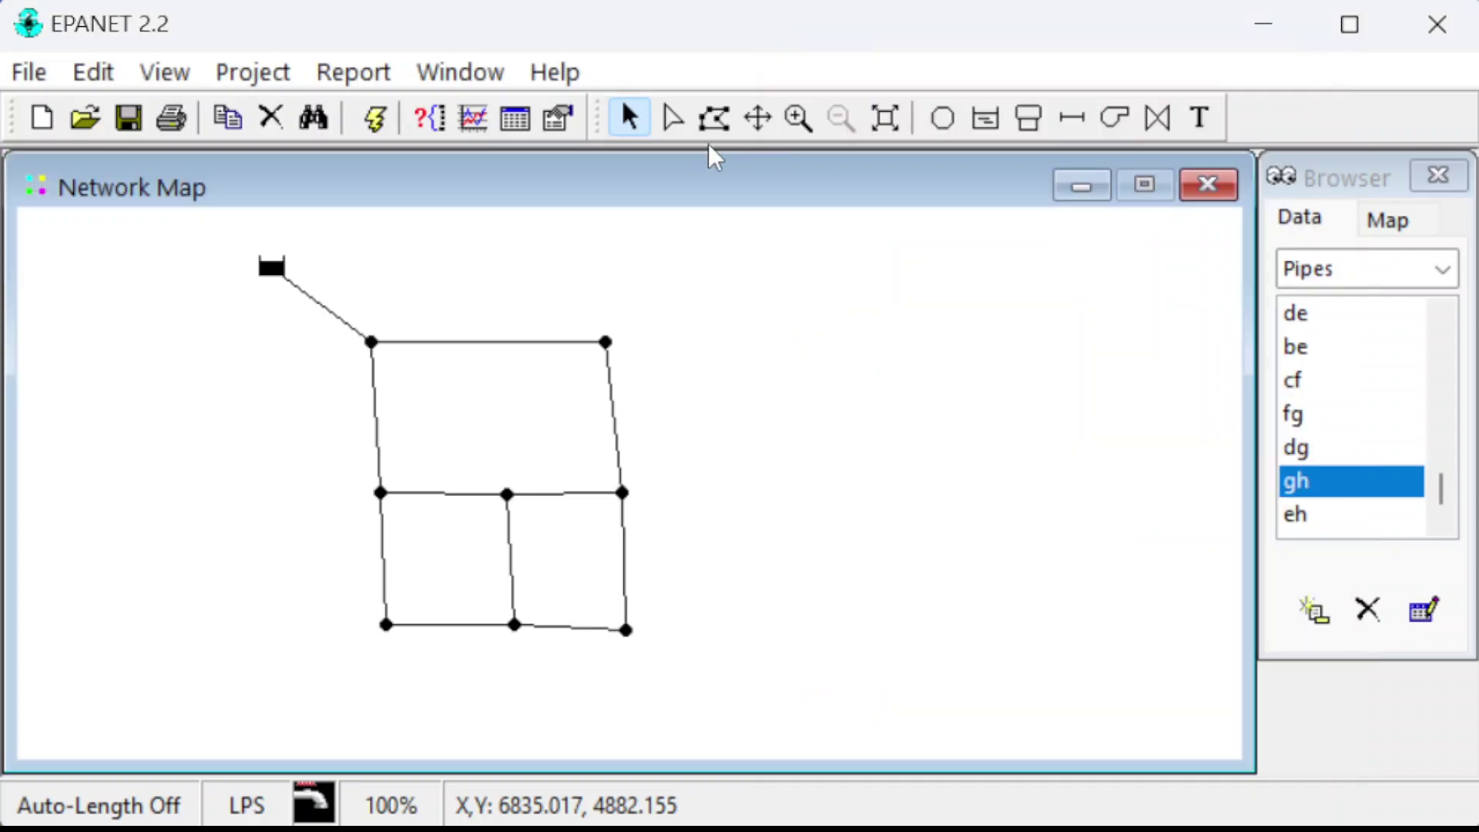
- Create a network nodes table with only the Elevation and Demand columns, and close it
{"action": "left_click", "coordinate": [516, 125]}
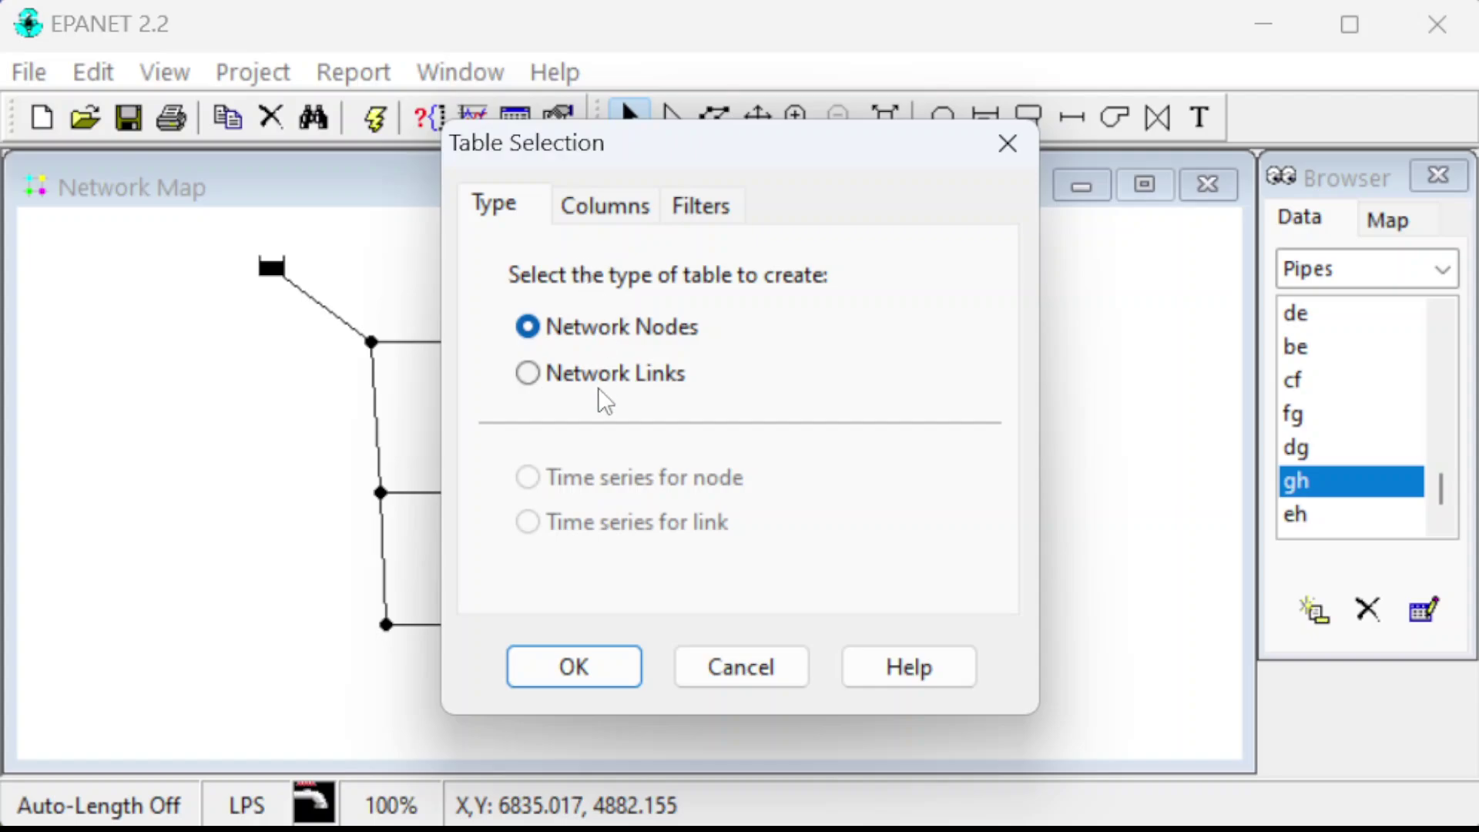
{"action": "left_click", "coordinate": [630, 216]}
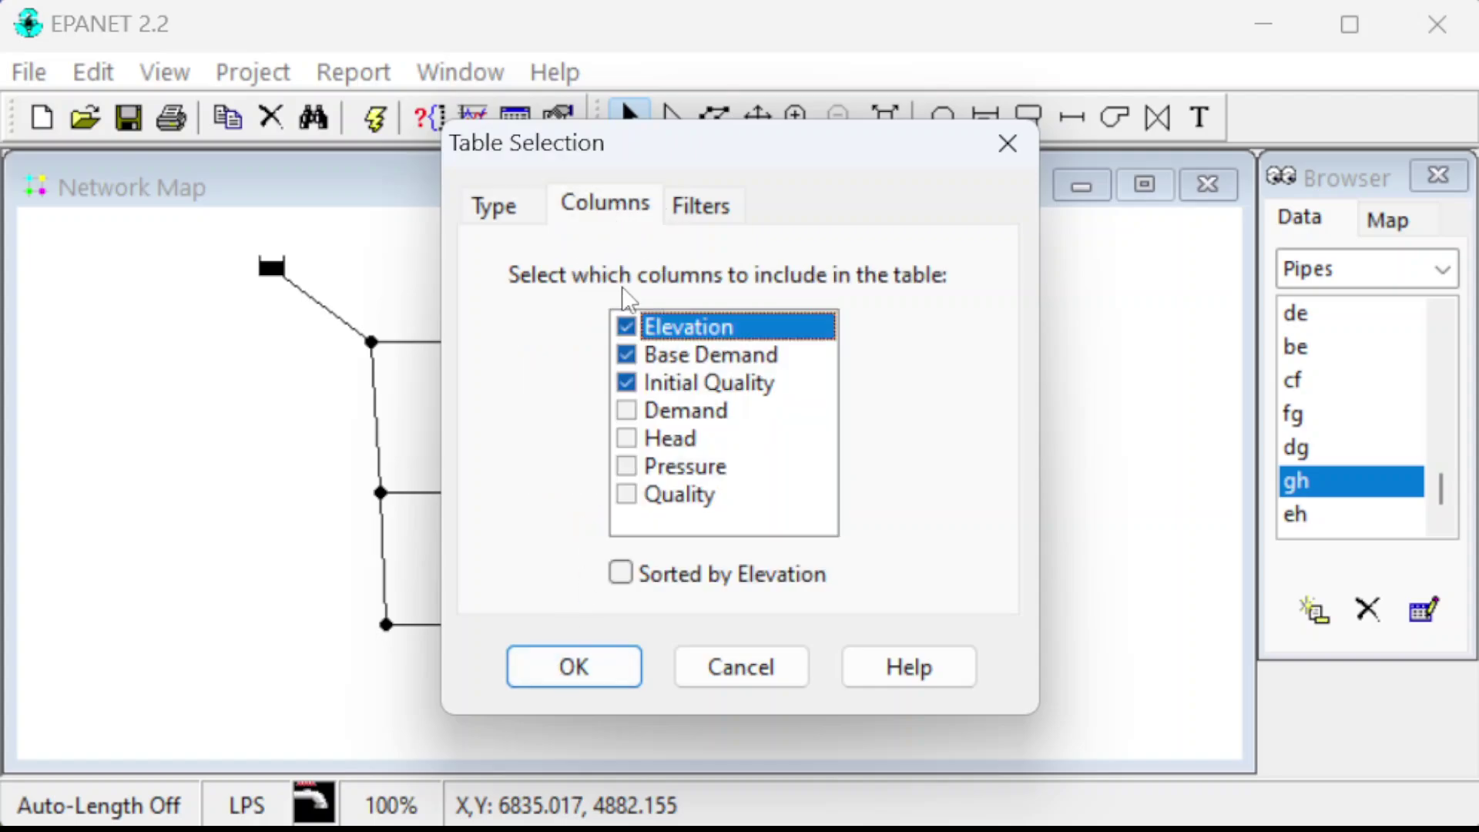
{"action": "left_click", "coordinate": [679, 410]}
{"action": "left_click", "coordinate": [627, 382]}
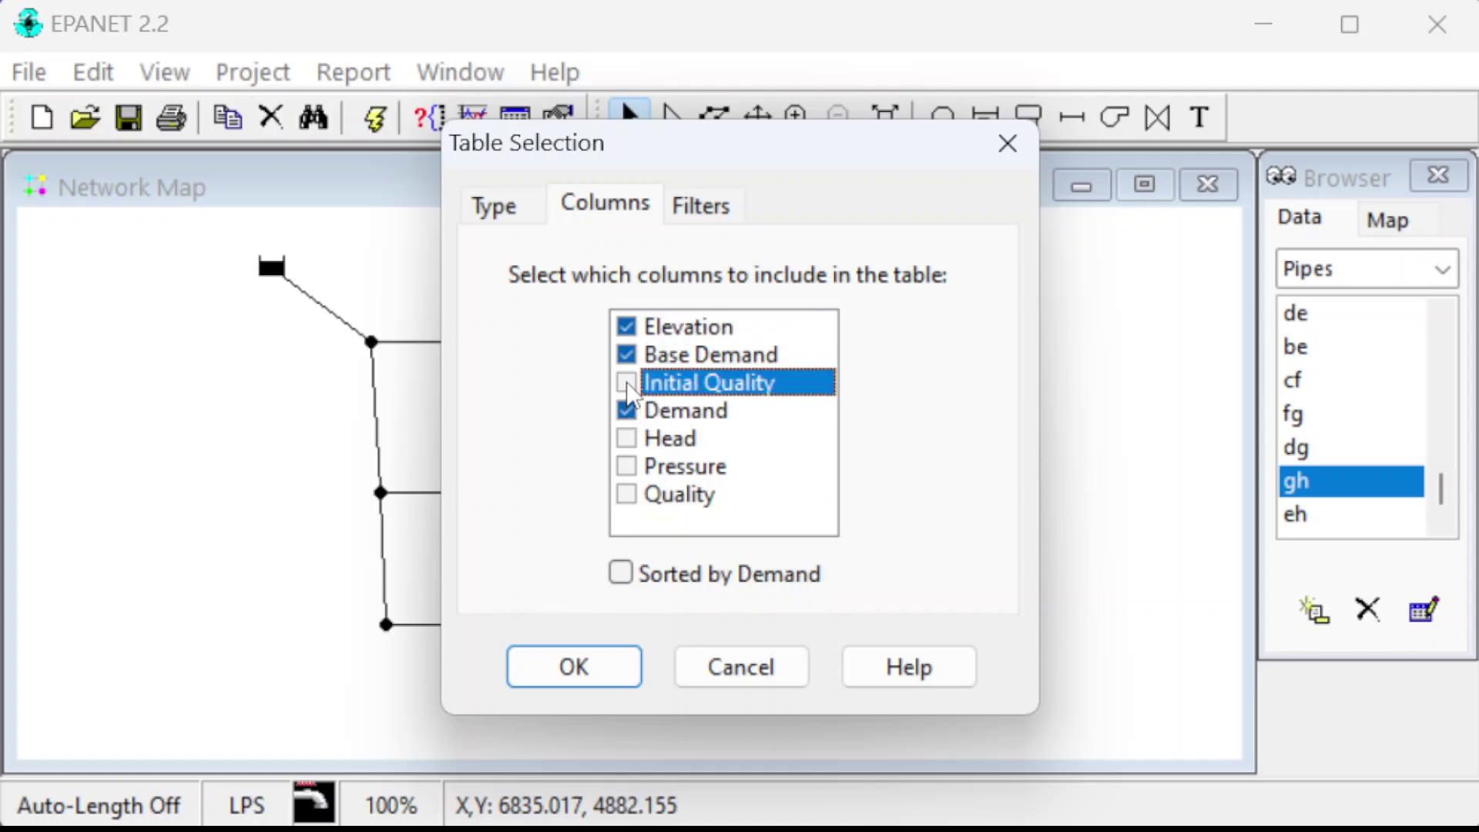
{"action": "left_click", "coordinate": [626, 355]}
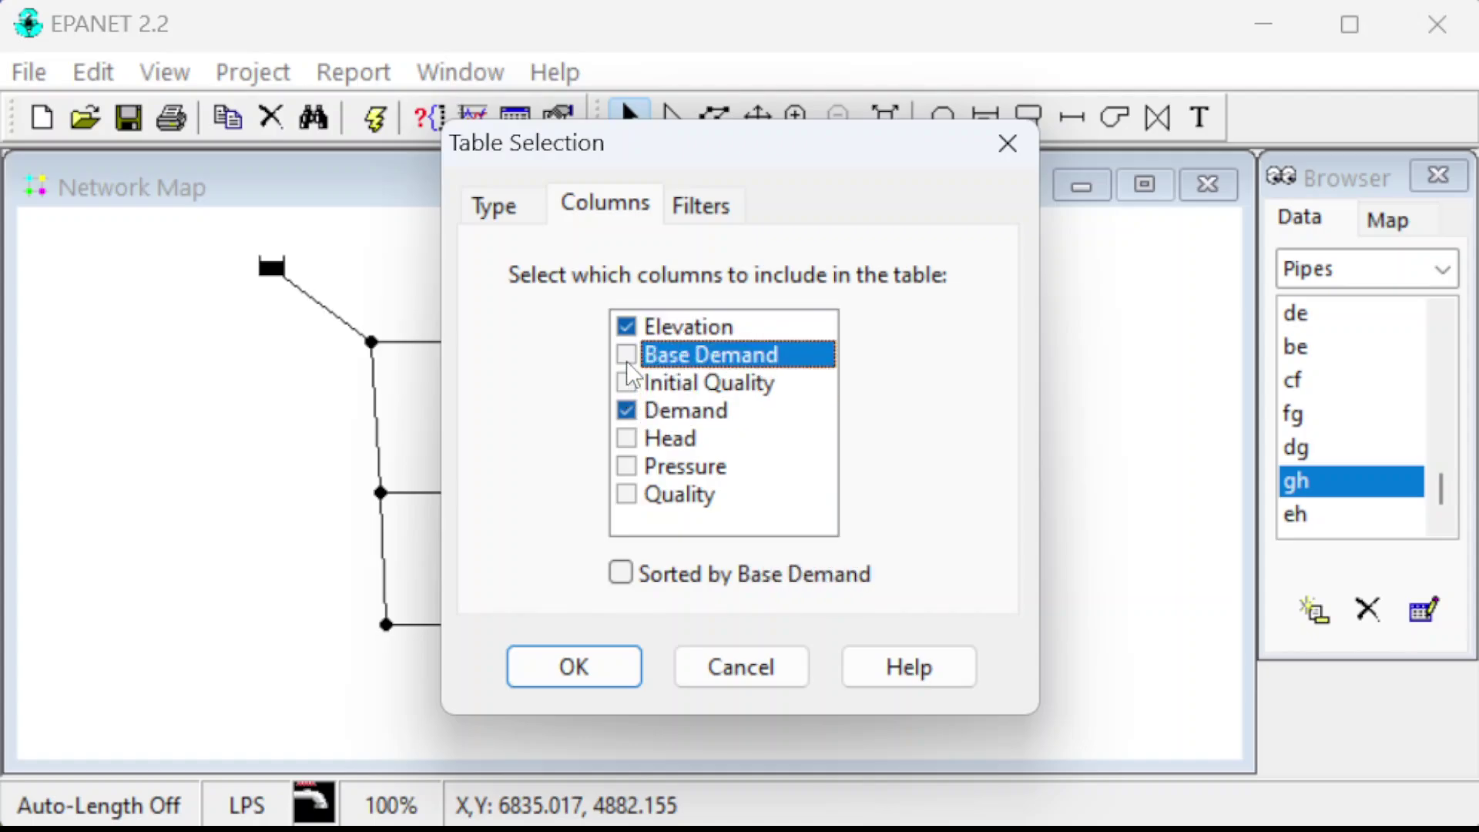
{"action": "left_click", "coordinate": [574, 667]}
{"action": "scroll", "coordinate": [832, 489], "scroll_direction": "down", "scroll_amount": 8}
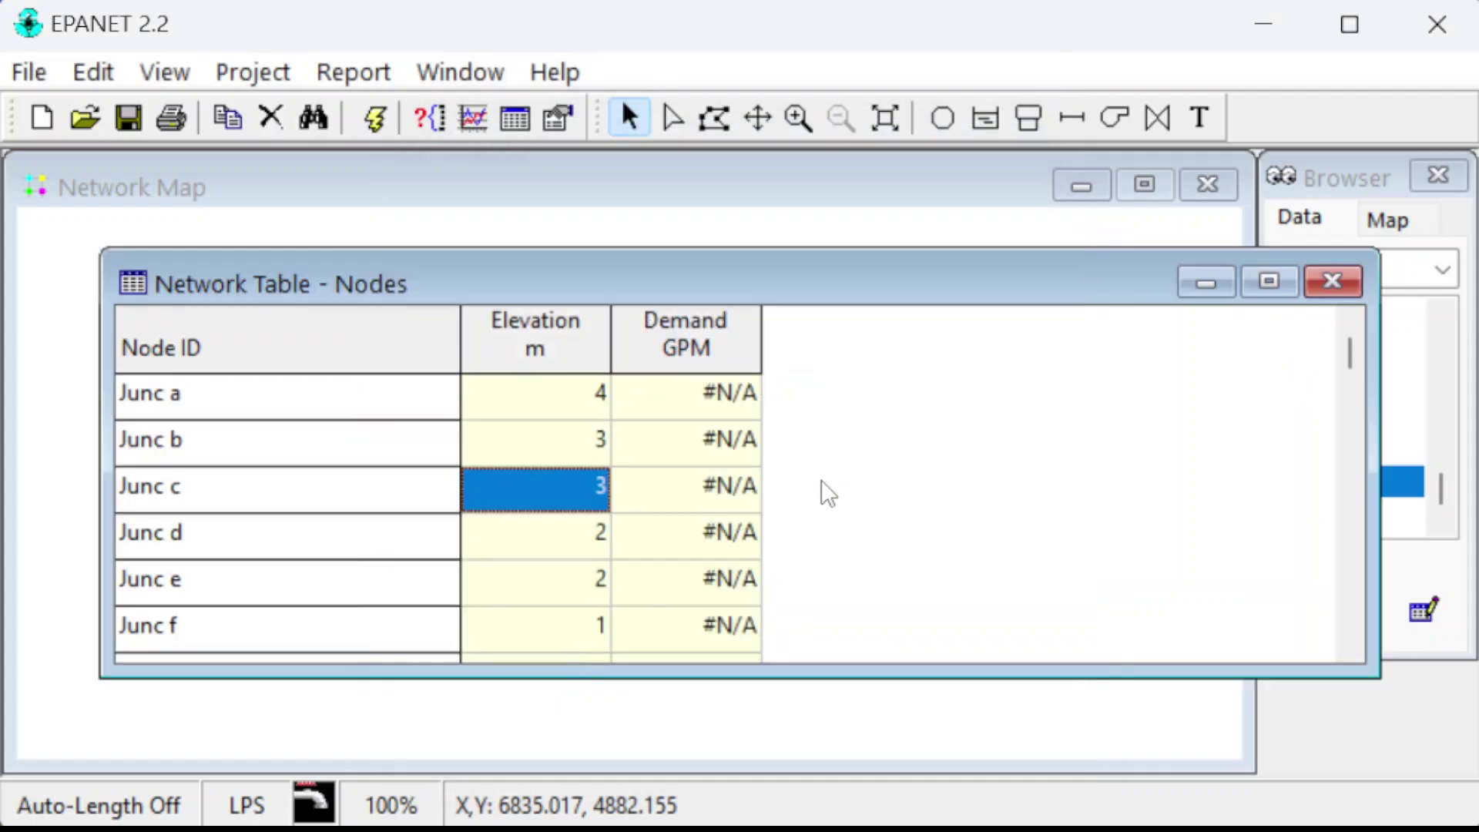
{"action": "left_click", "coordinate": [1352, 282]}
- Create a network nodes table with only the Elevation and Base Demand columns
{"action": "left_click", "coordinate": [515, 118]}
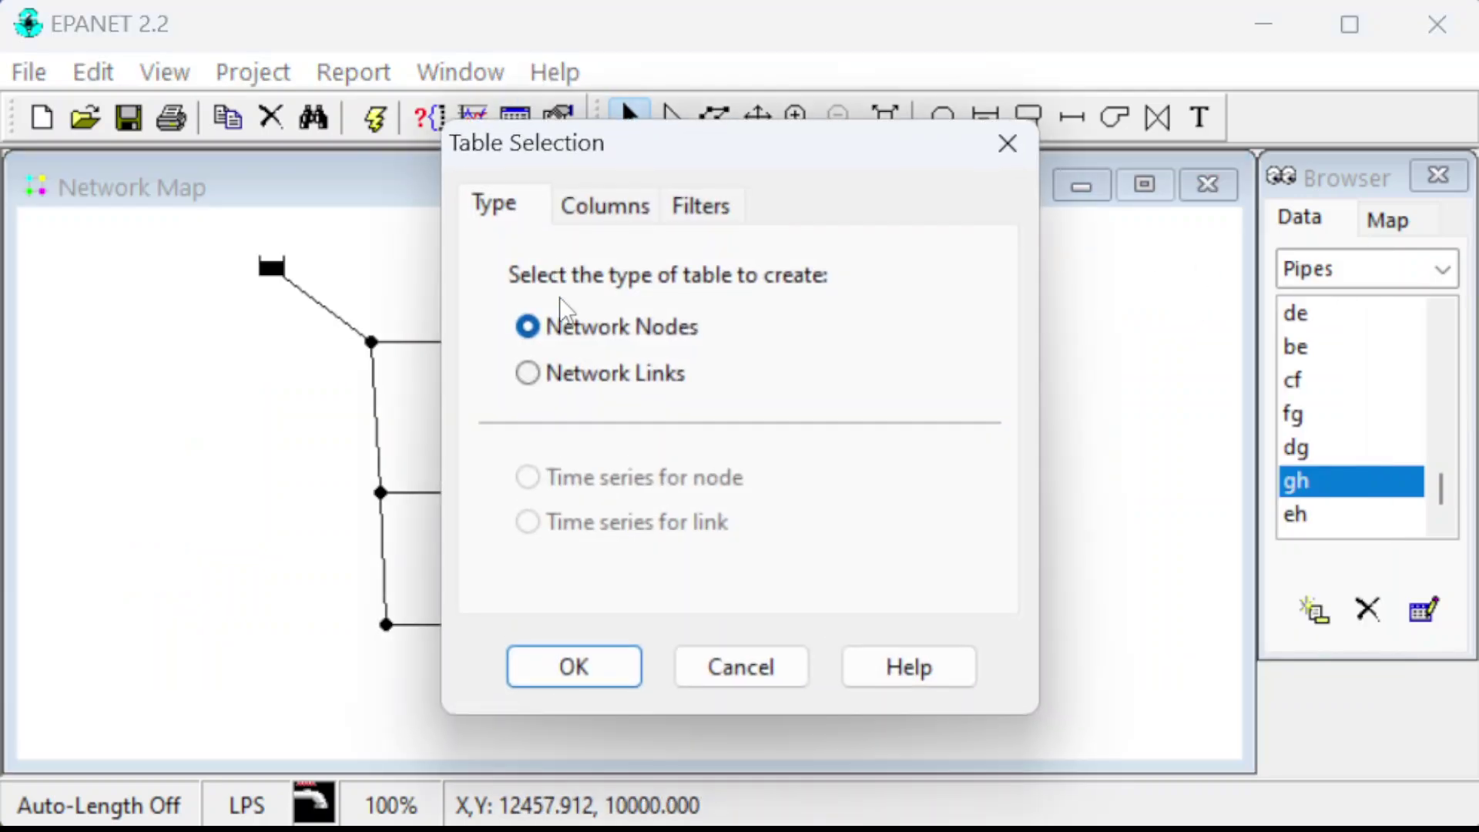
{"action": "left_click", "coordinate": [606, 208]}
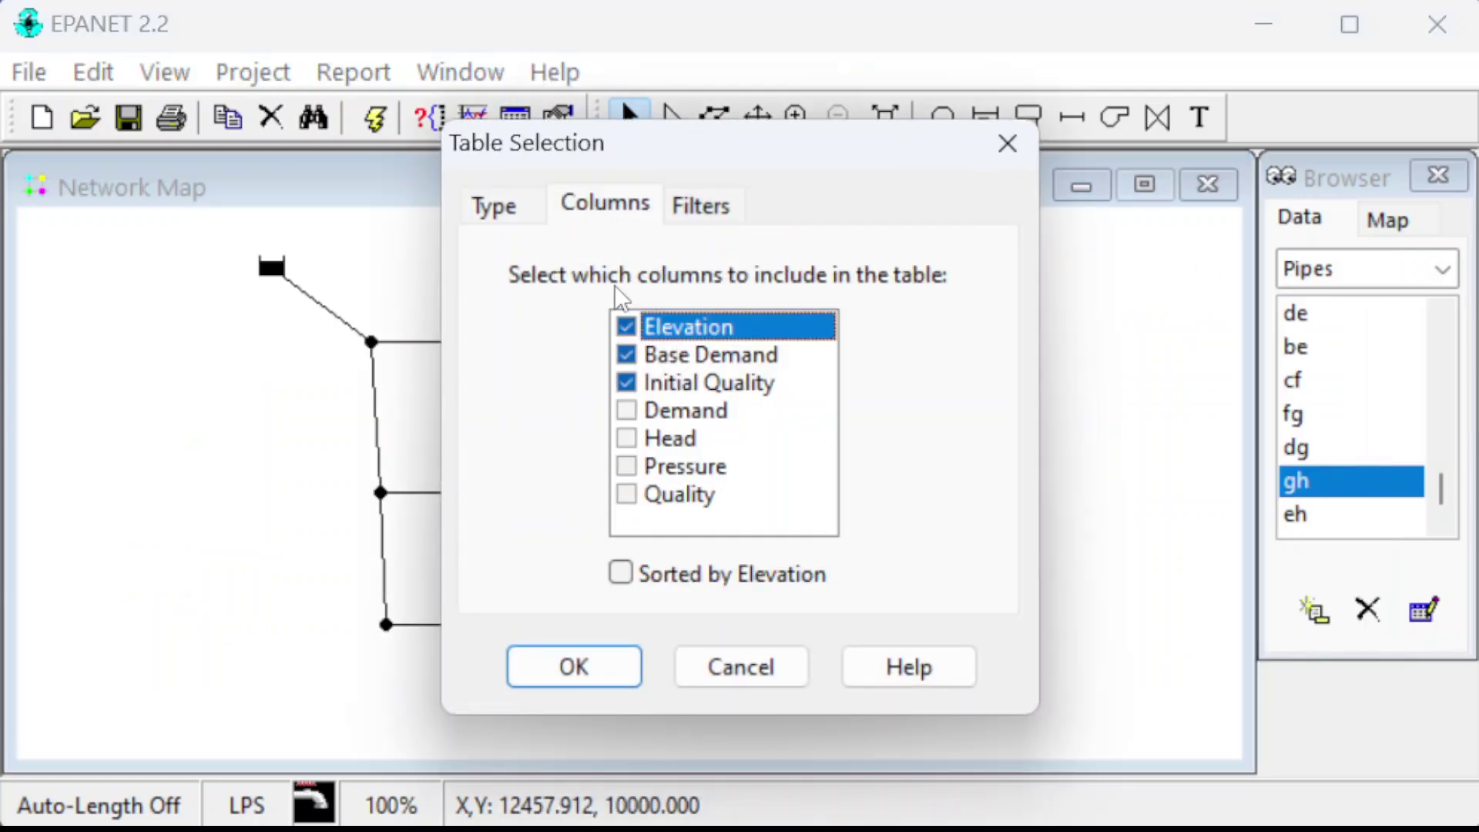
{"action": "left_click", "coordinate": [629, 385]}
{"action": "left_click", "coordinate": [583, 688]}
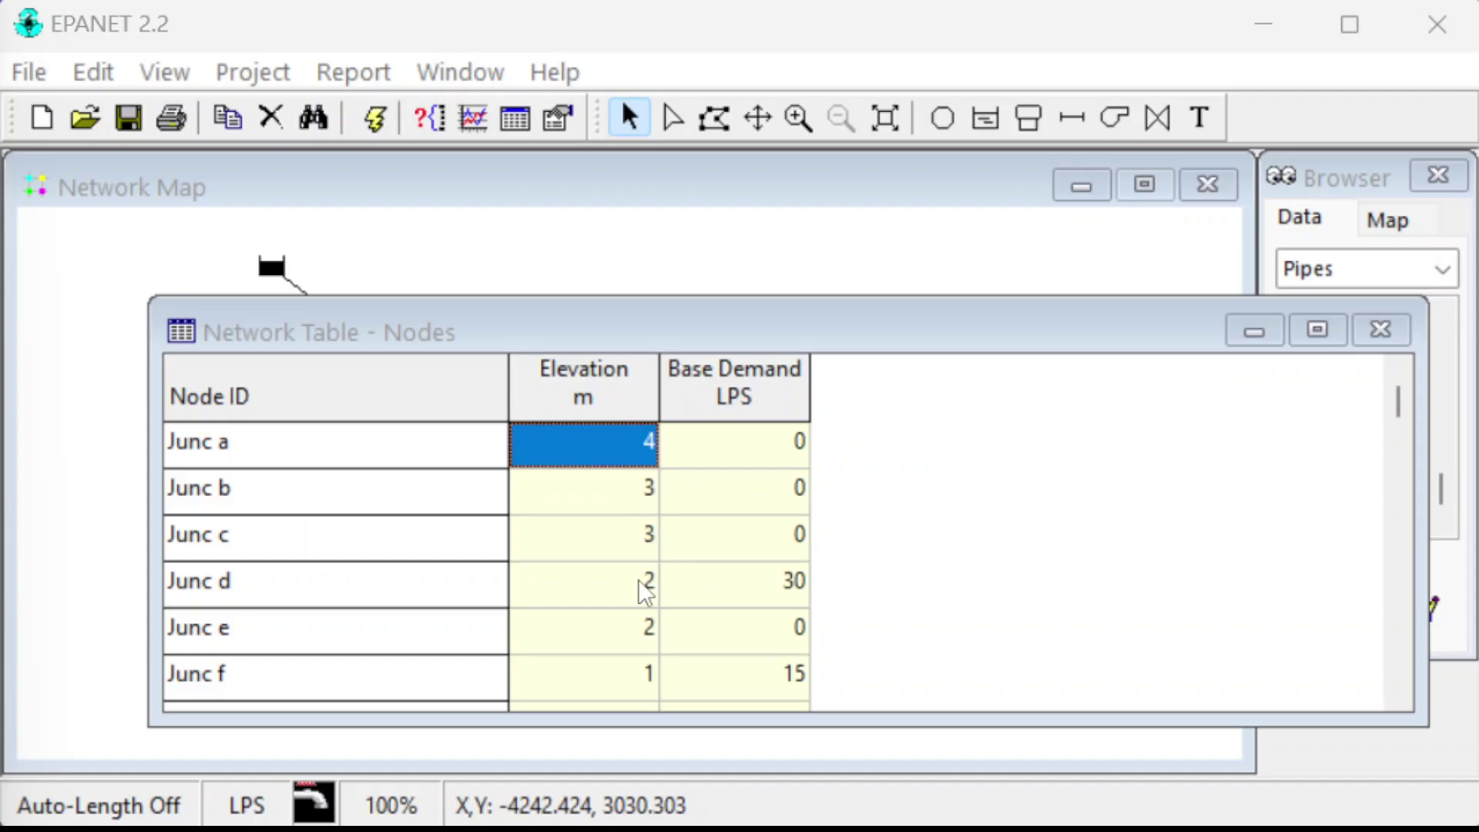
- Review the elevation and base demand of every node in the table, and close it
{"action": "key", "text": "Down"}
{"action": "key", "text": "Down"}
{"action": "key", "text": "Down"}
{"action": "key", "text": "Down"}
{"action": "key", "text": "Down"}
{"action": "key", "text": "Down"}
{"action": "key", "text": "Down"}
{"action": "key", "text": "Down"}
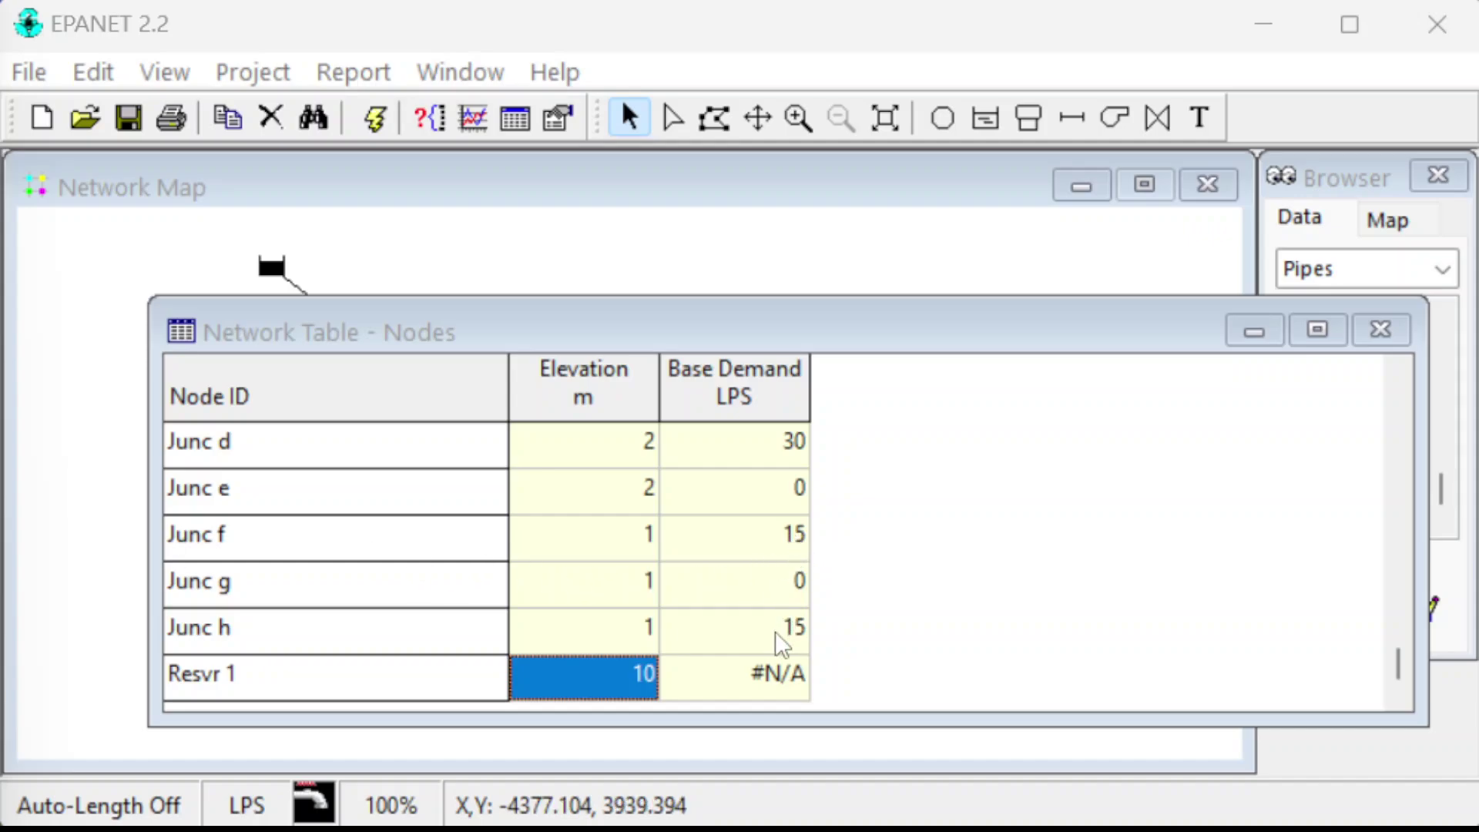
{"action": "scroll", "coordinate": [740, 568], "scroll_direction": "up", "scroll_amount": 8}
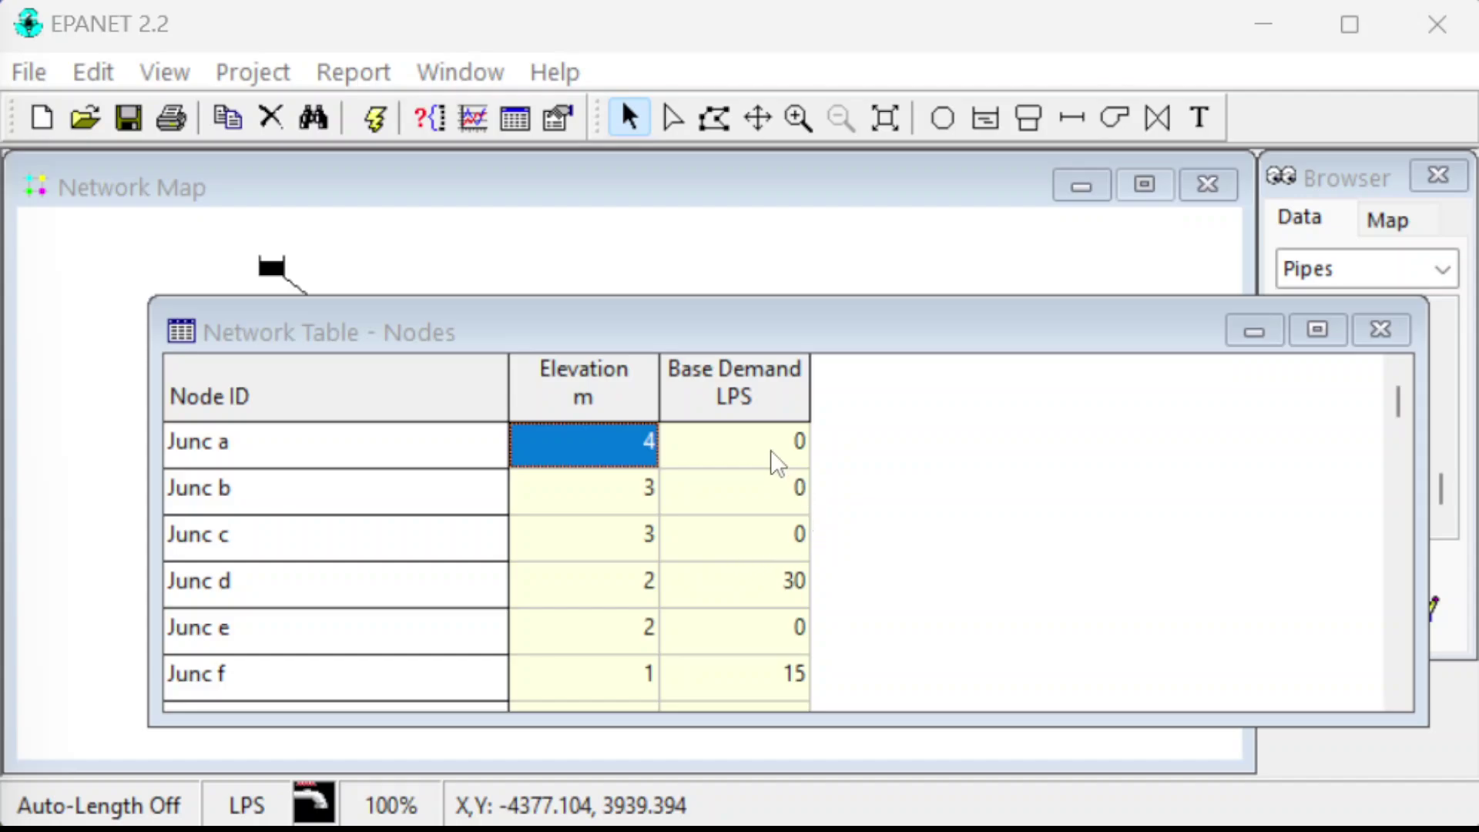
{"action": "left_click", "coordinate": [1380, 331]}
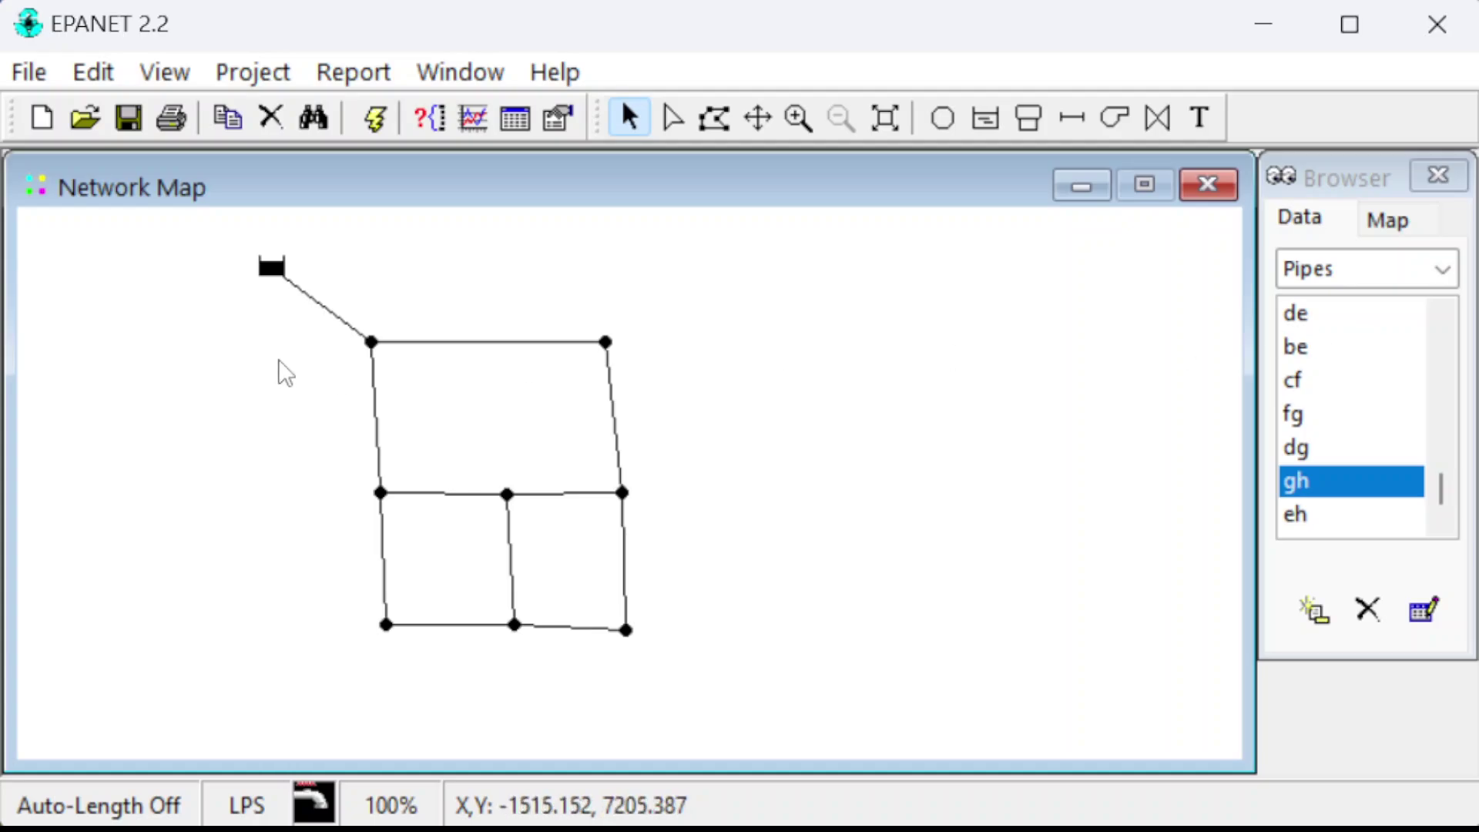
- Set the base demand of junction a to -60, and close its properties
{"action": "double_click", "coordinate": [372, 343]}
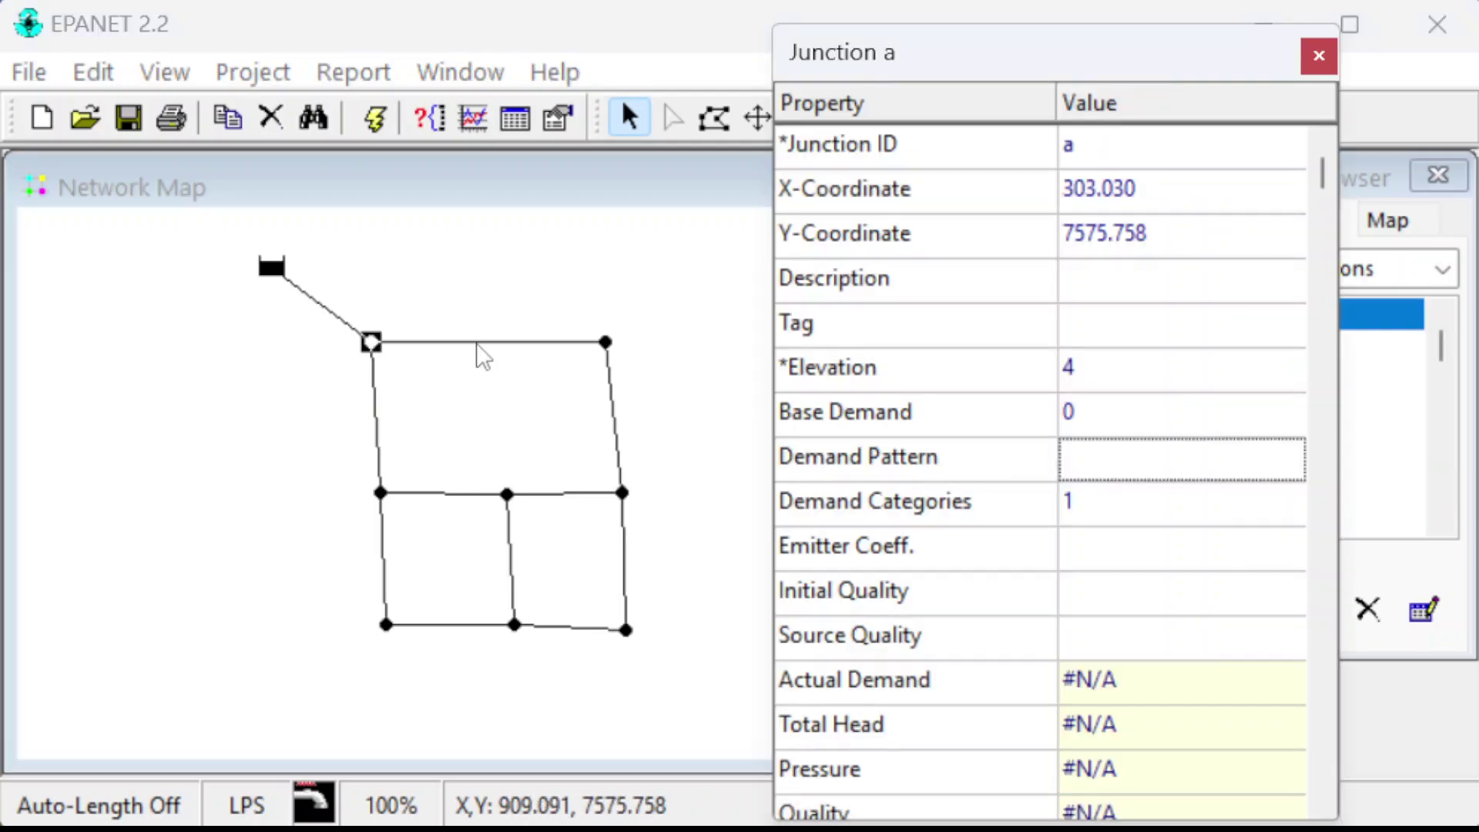
{"action": "left_click", "coordinate": [1075, 416]}
{"action": "type", "text": "-60"}
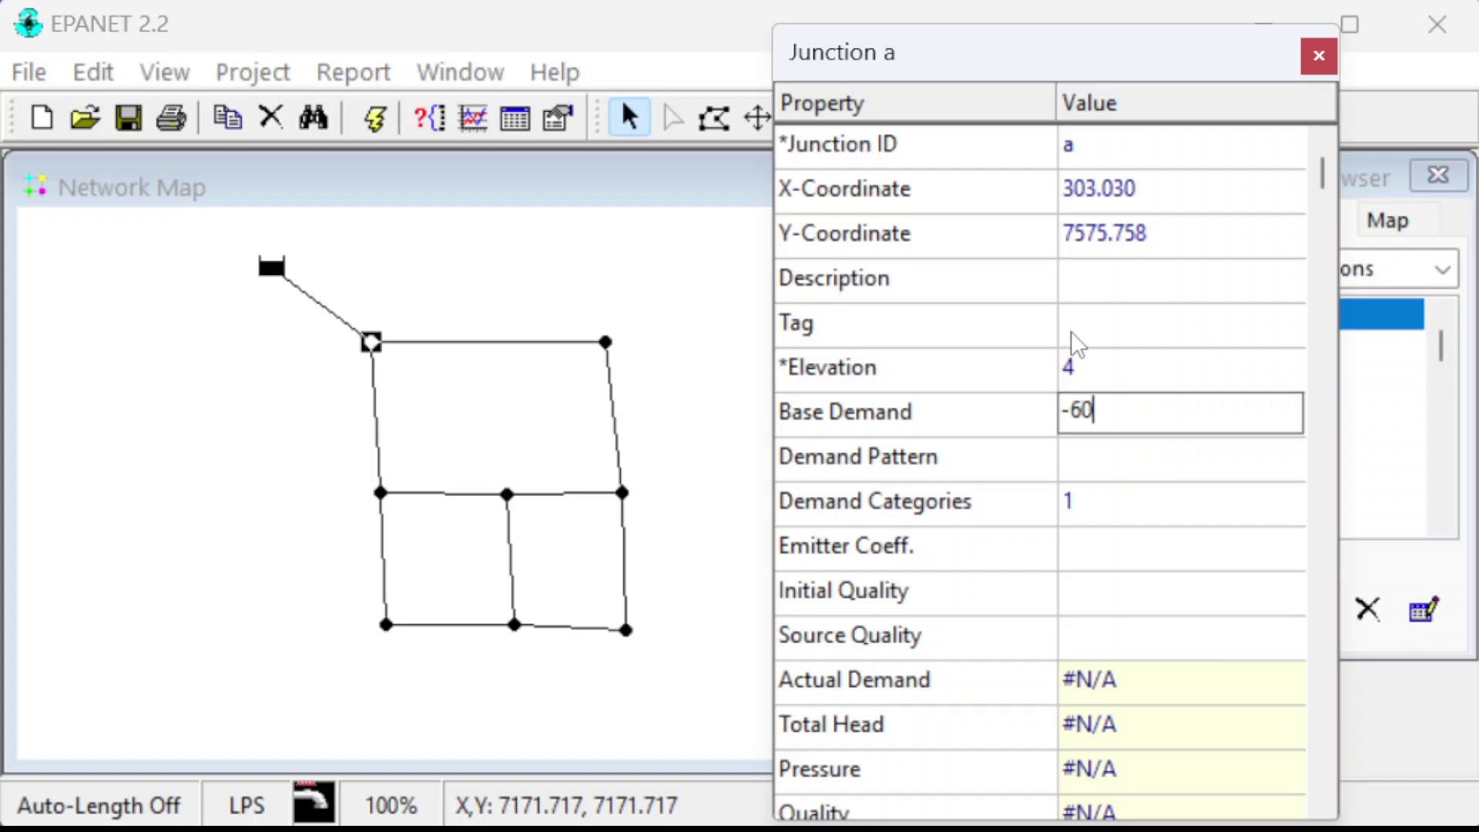
{"action": "key", "text": "Return"}
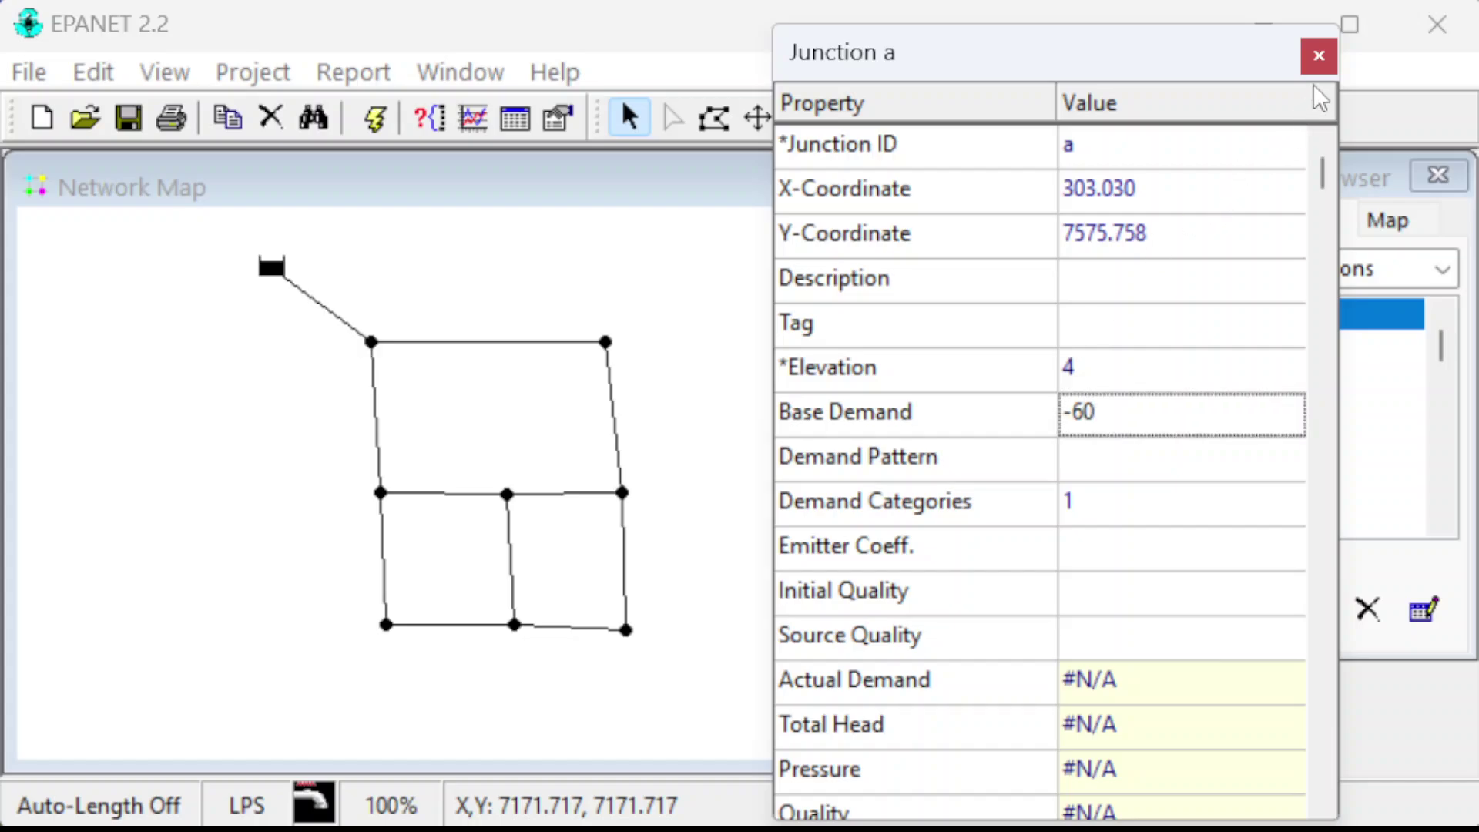
{"action": "left_click", "coordinate": [1318, 56]}
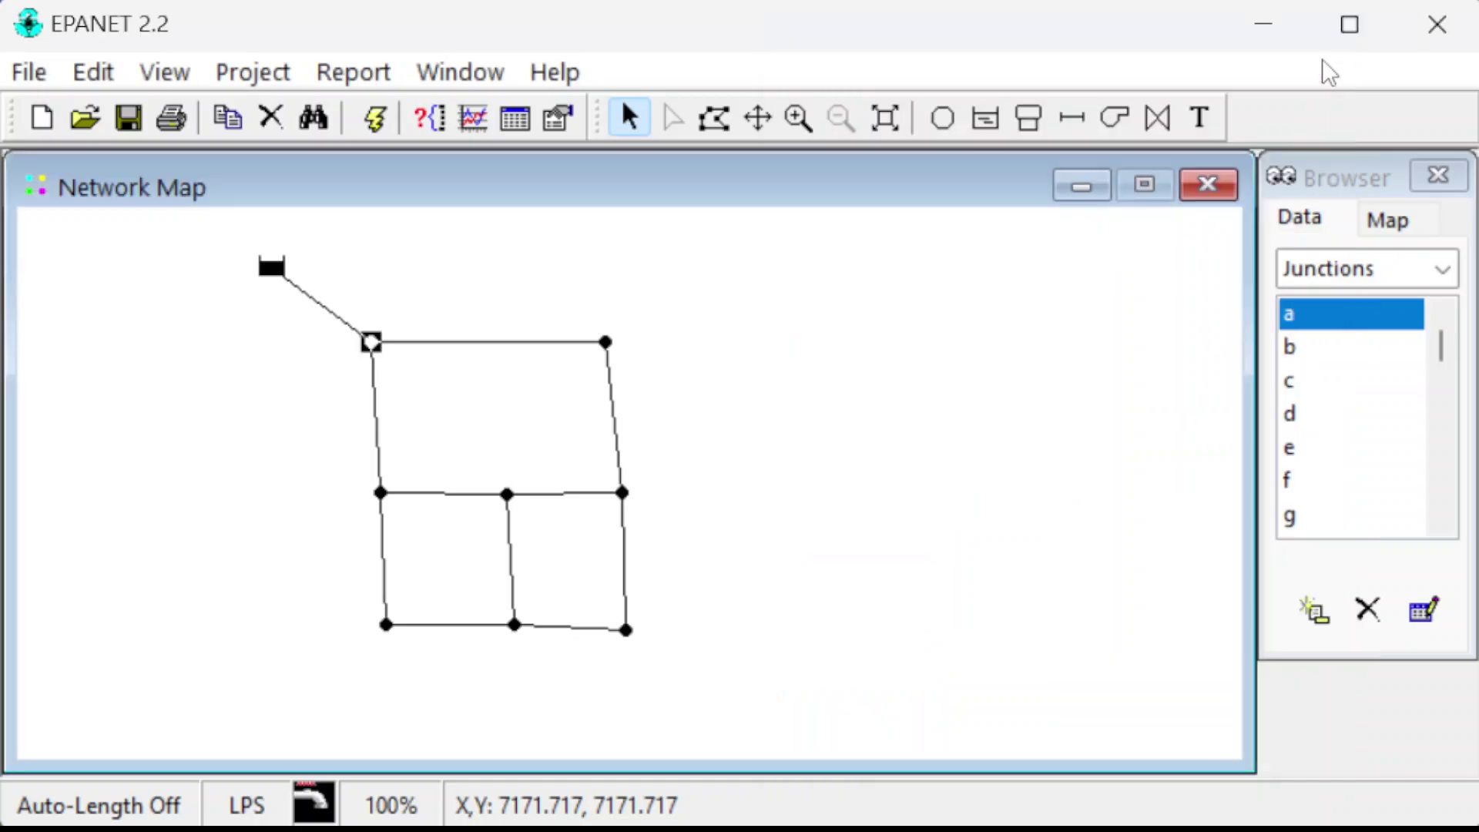
- Create a network links table with only the Length, Diameter and Roughness columns
{"action": "left_click", "coordinate": [516, 121]}
{"action": "left_click", "coordinate": [577, 379]}
{"action": "left_click", "coordinate": [611, 208]}
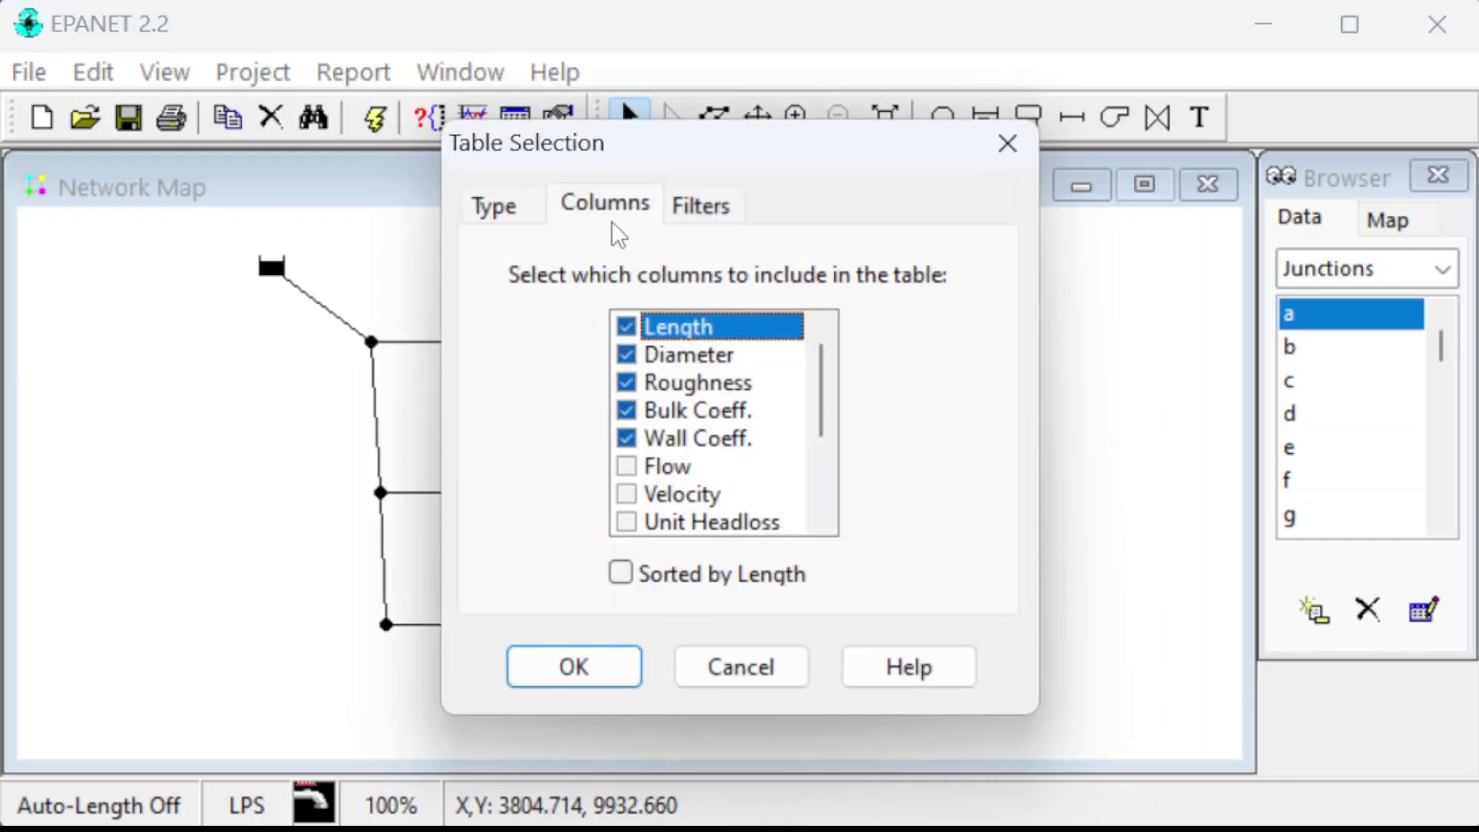
{"action": "left_click", "coordinate": [627, 410]}
{"action": "left_click", "coordinate": [627, 437]}
{"action": "left_click", "coordinate": [581, 669]}
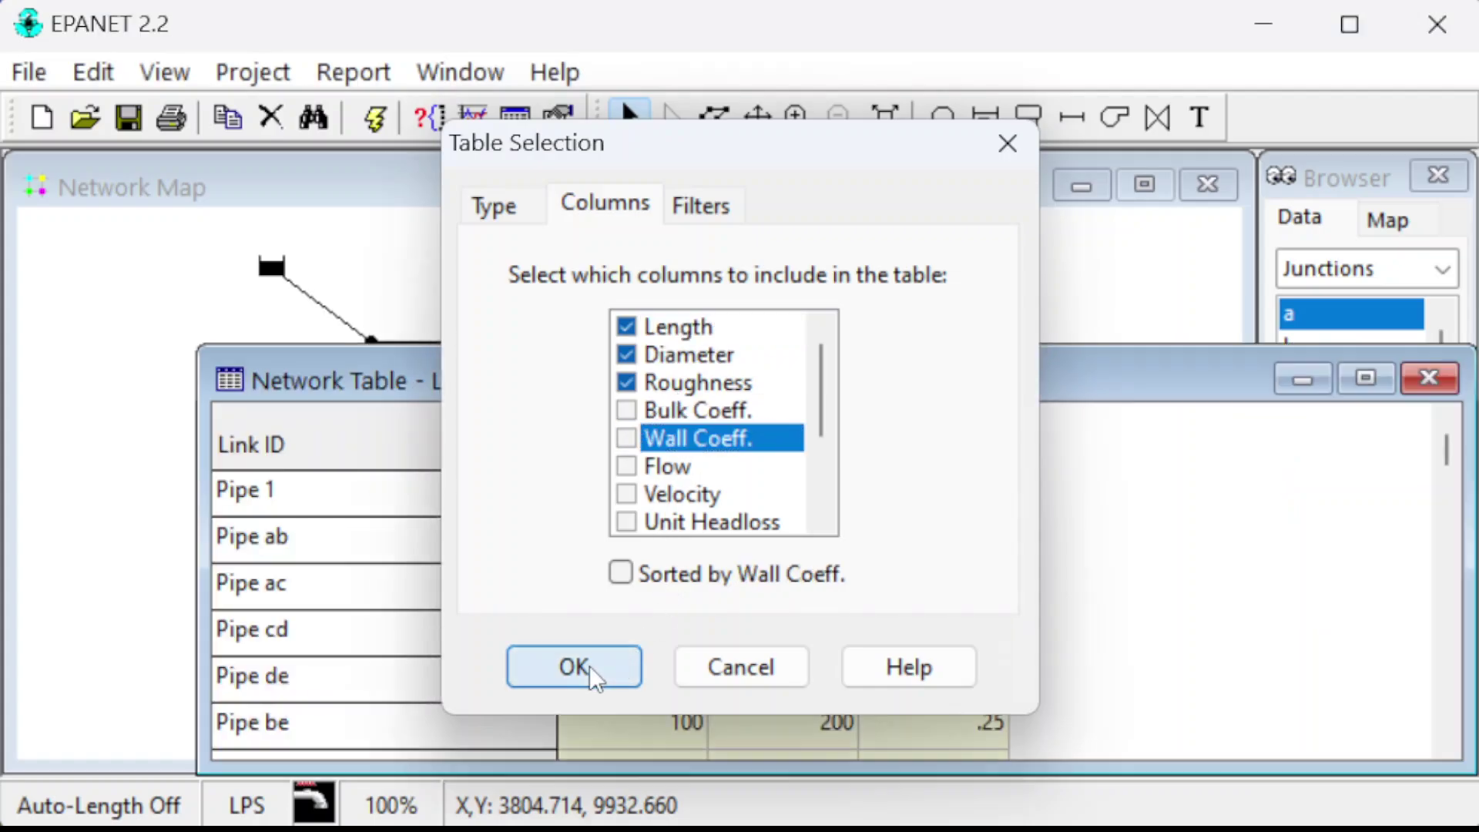
{"action": "left_click_drag", "start_coordinate": [798, 381], "coordinate": [757, 233]}
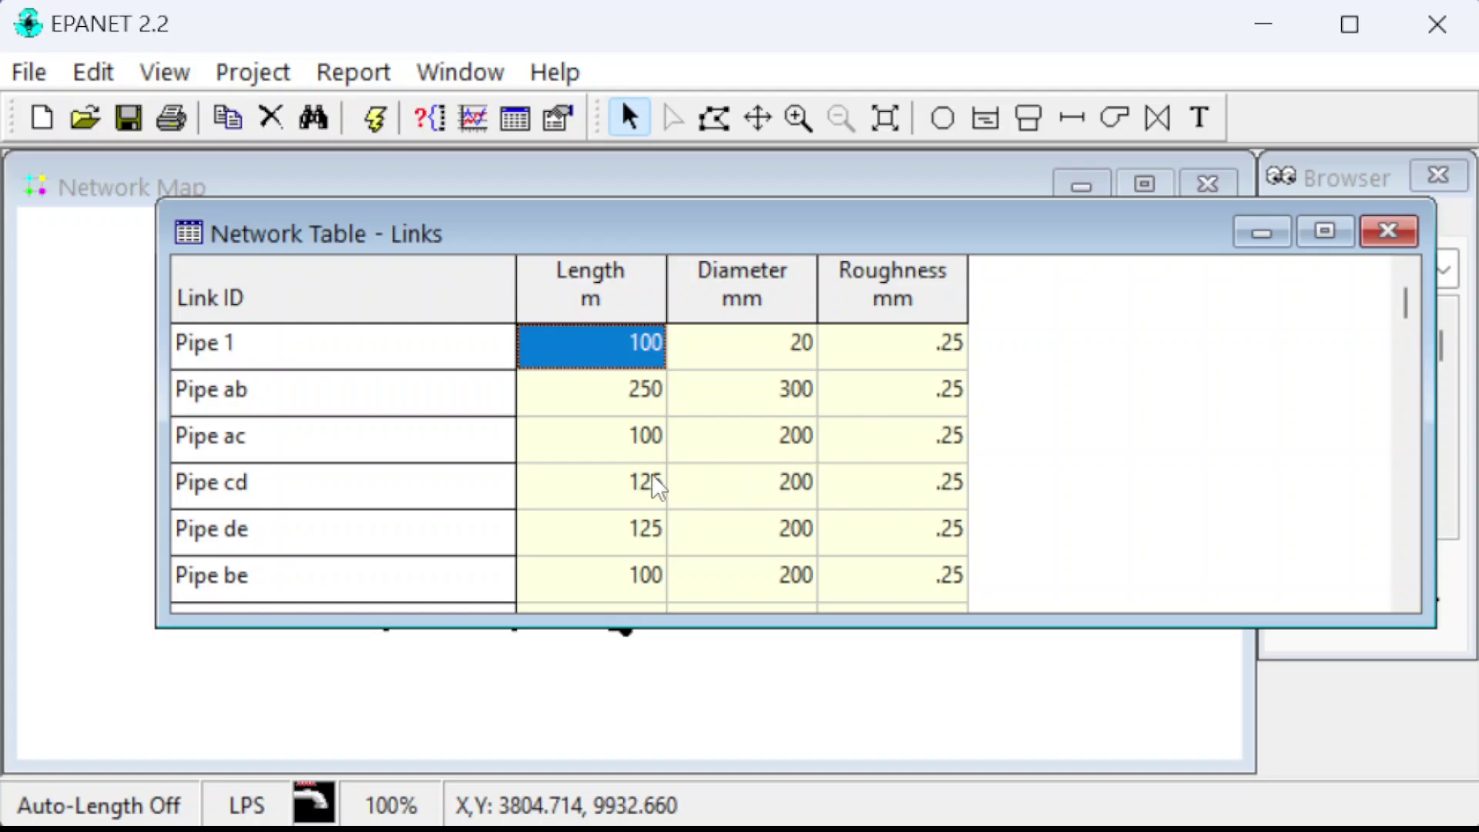
- Review the length, diameter and roughness of every pipe in the links table, and close it
{"action": "key", "text": "Down"}
{"action": "key", "text": "Down"}
{"action": "key", "text": "Down"}
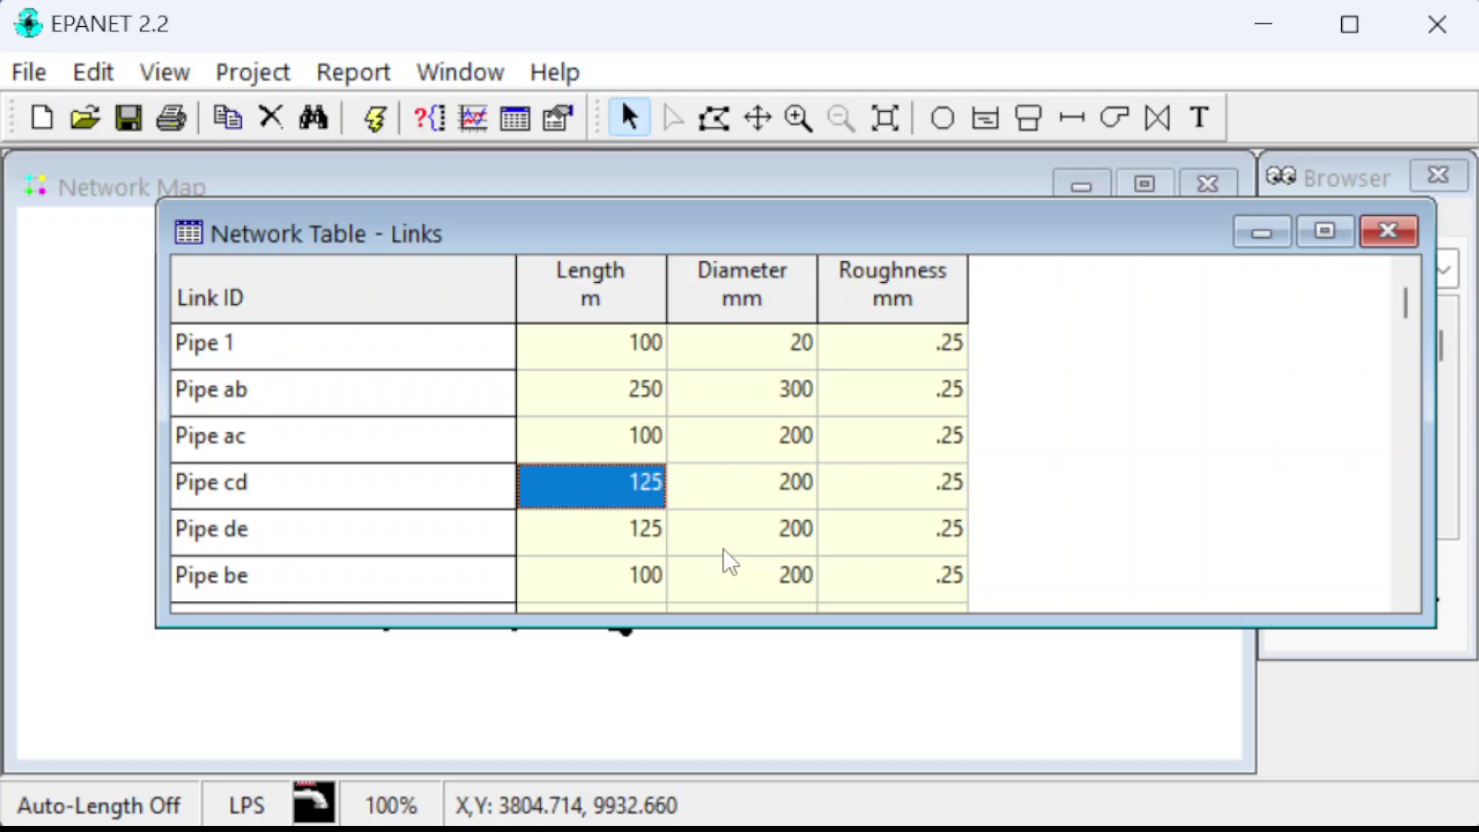
{"action": "key", "text": "Down"}
{"action": "key", "text": "Down"}
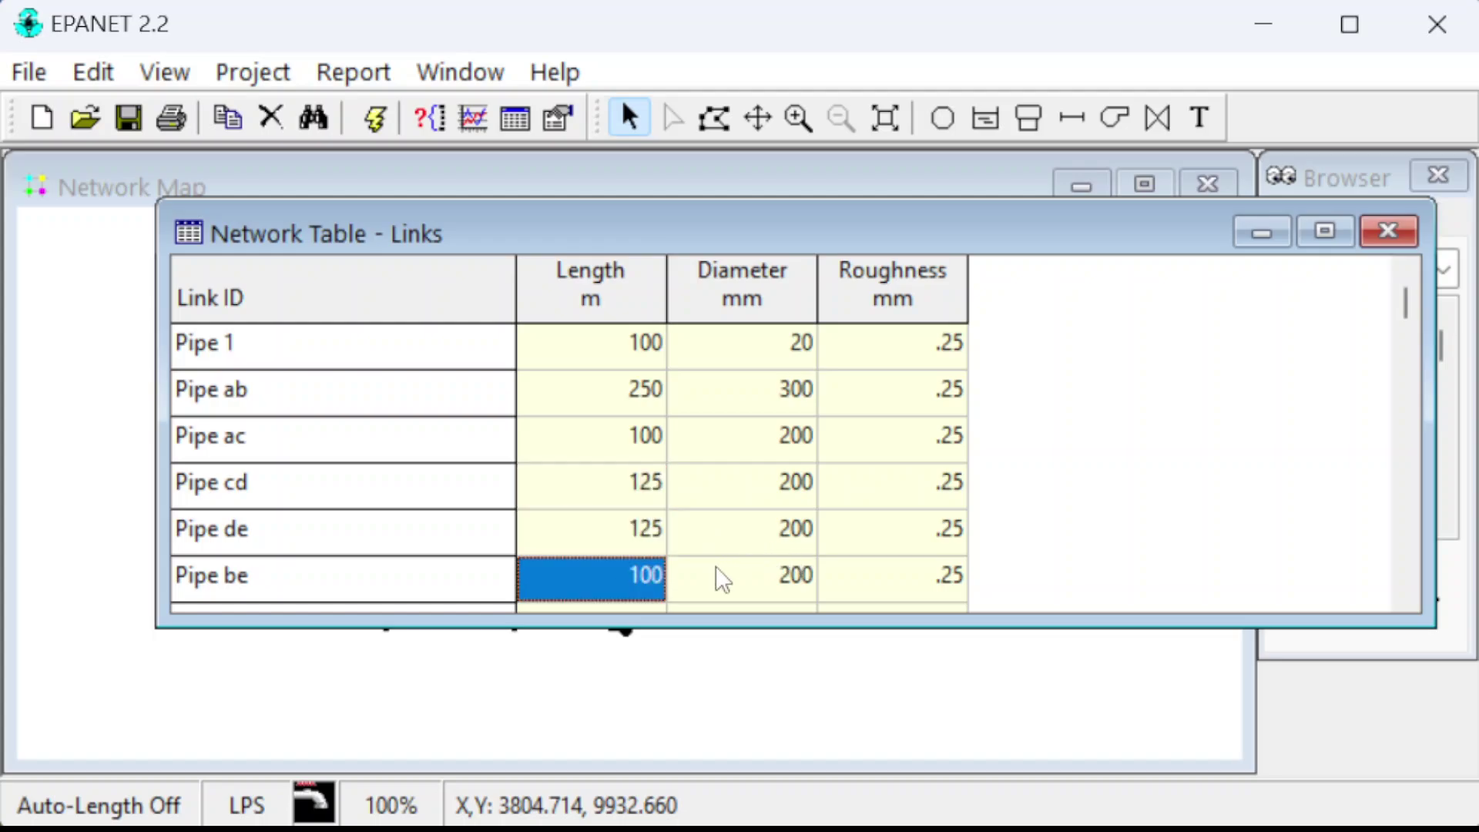
{"action": "key", "text": "Down"}
{"action": "key", "text": "Down"}
{"action": "key", "text": "Down"}
{"action": "key", "text": "Down"}
{"action": "key", "text": "Down"}
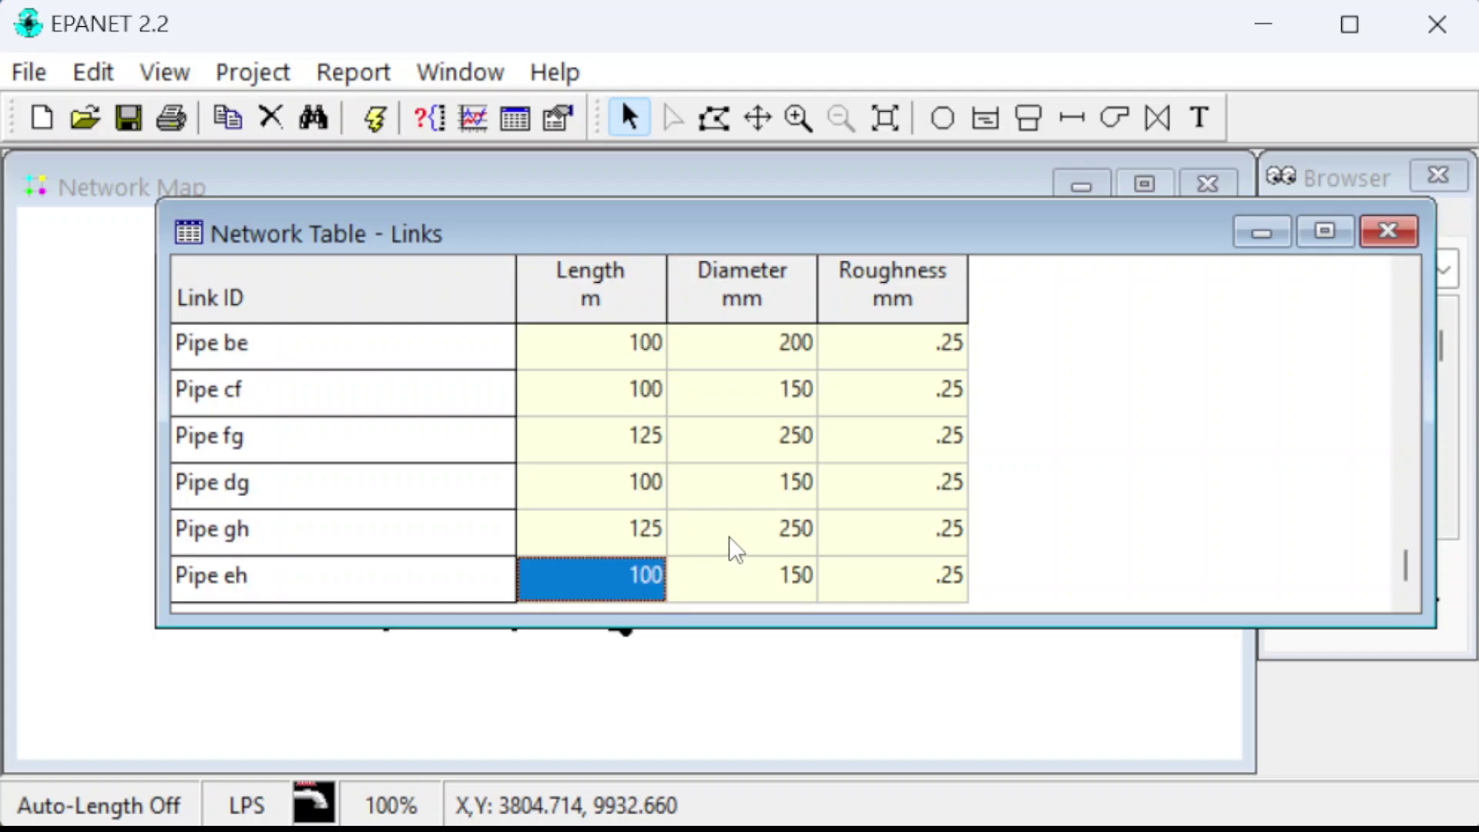
{"action": "left_click", "coordinate": [649, 392]}
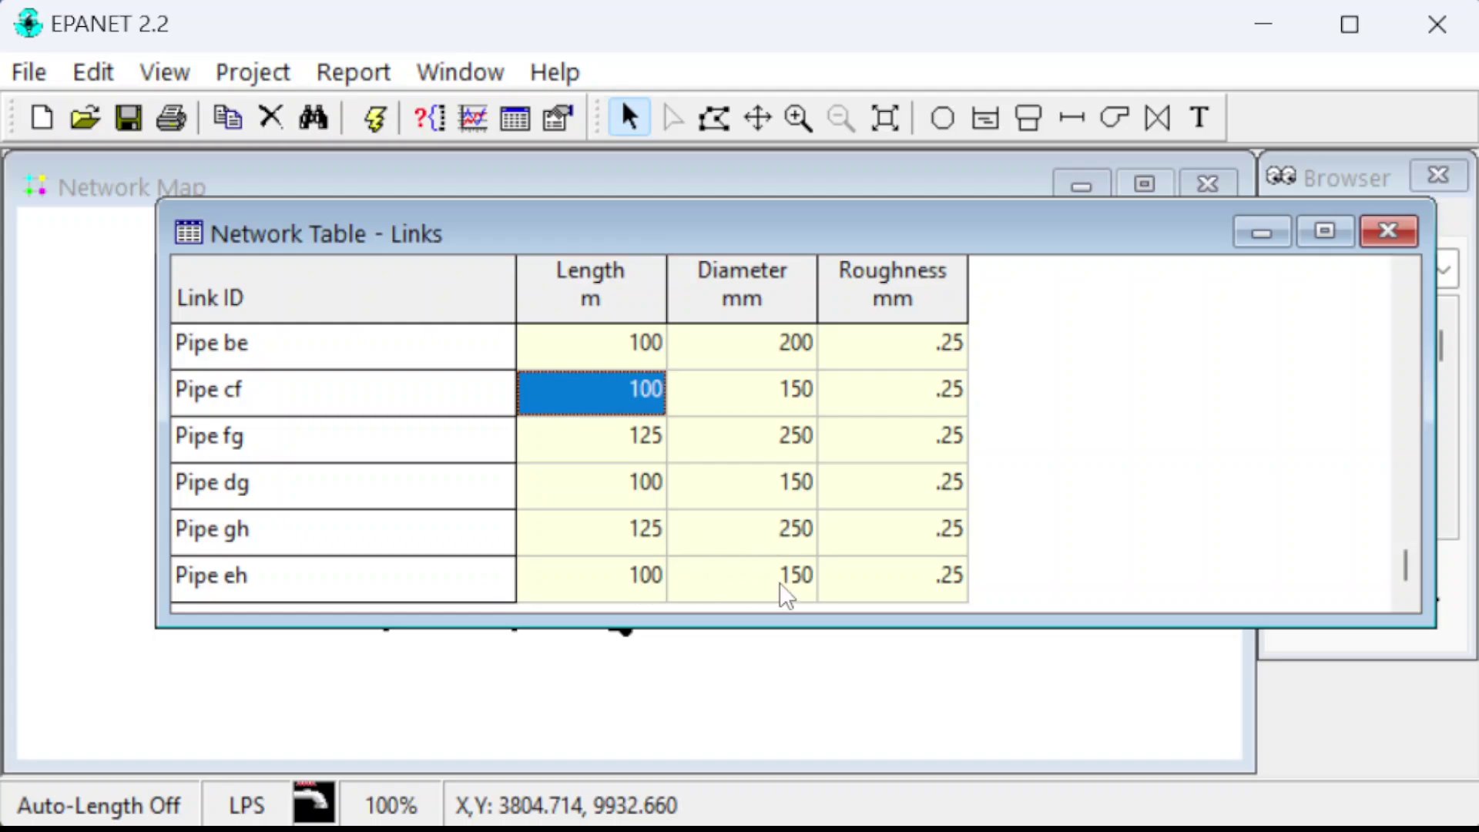
{"action": "left_click", "coordinate": [1383, 230]}
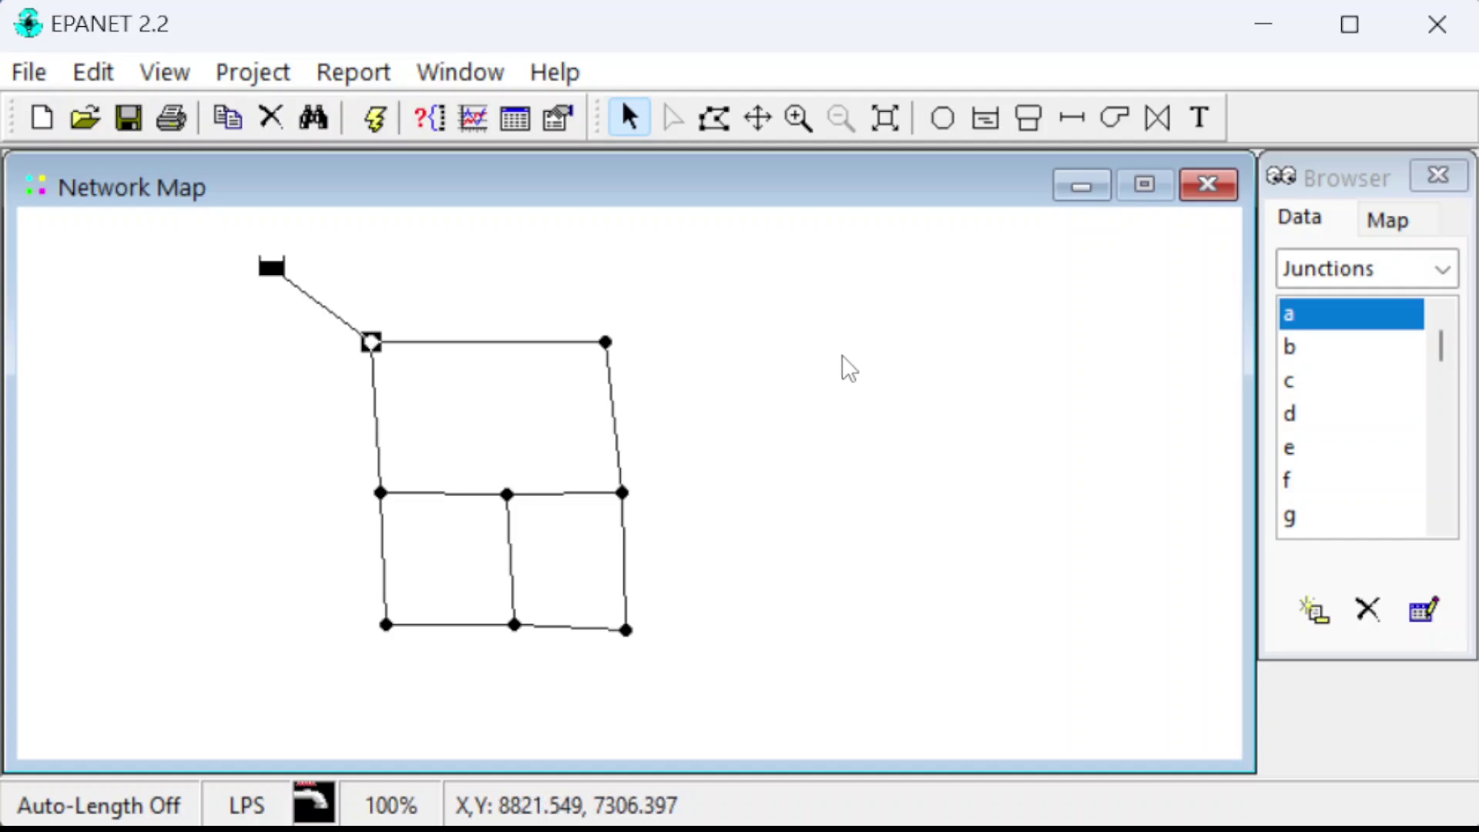
- Run the hydraulic analysis and create a network links table with only the Flow, Velocity and Friction Factor columns
{"action": "left_click", "coordinate": [374, 121]}
{"action": "left_click", "coordinate": [734, 481]}
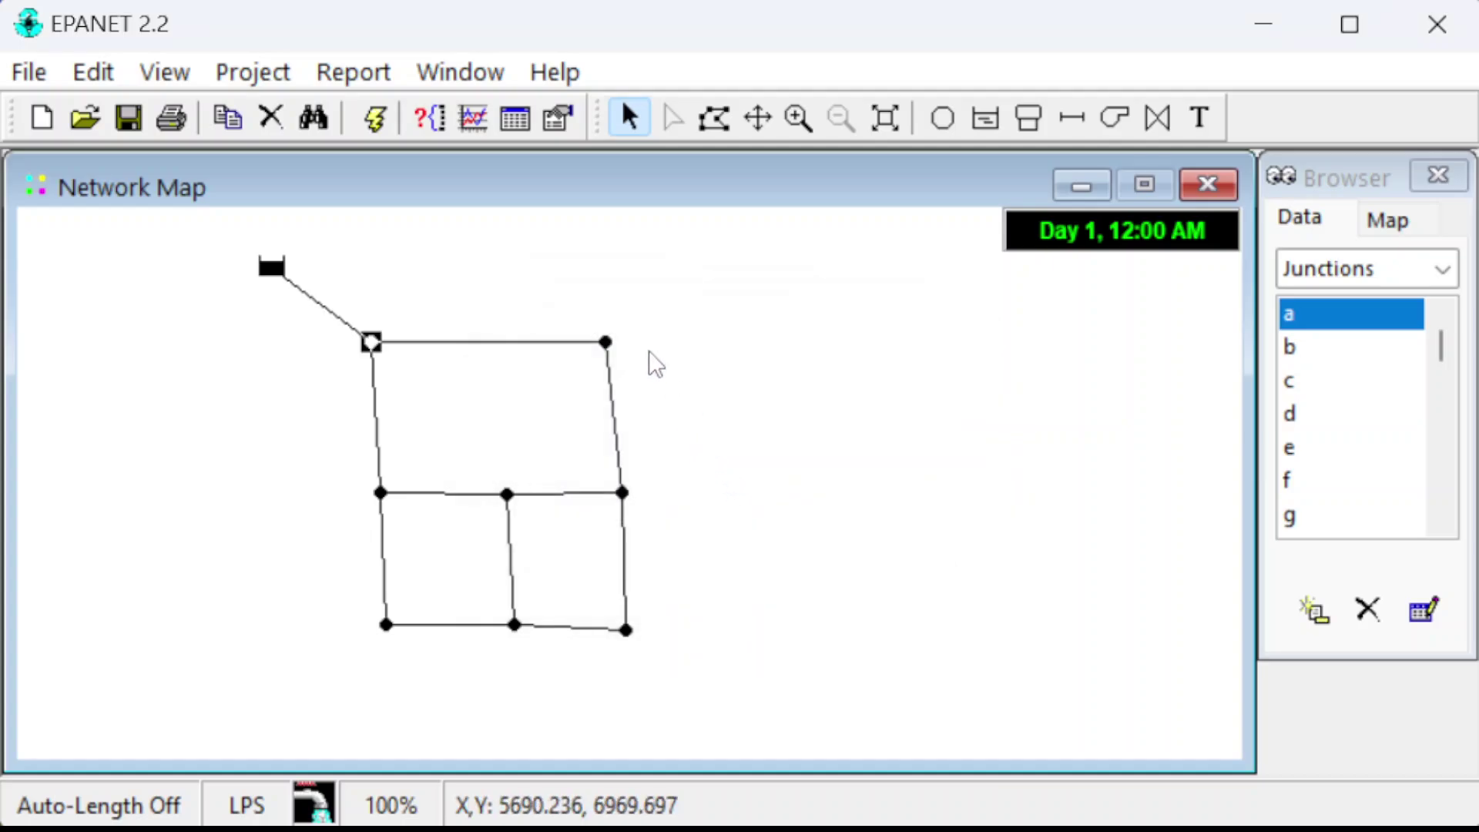
{"action": "left_click", "coordinate": [515, 120]}
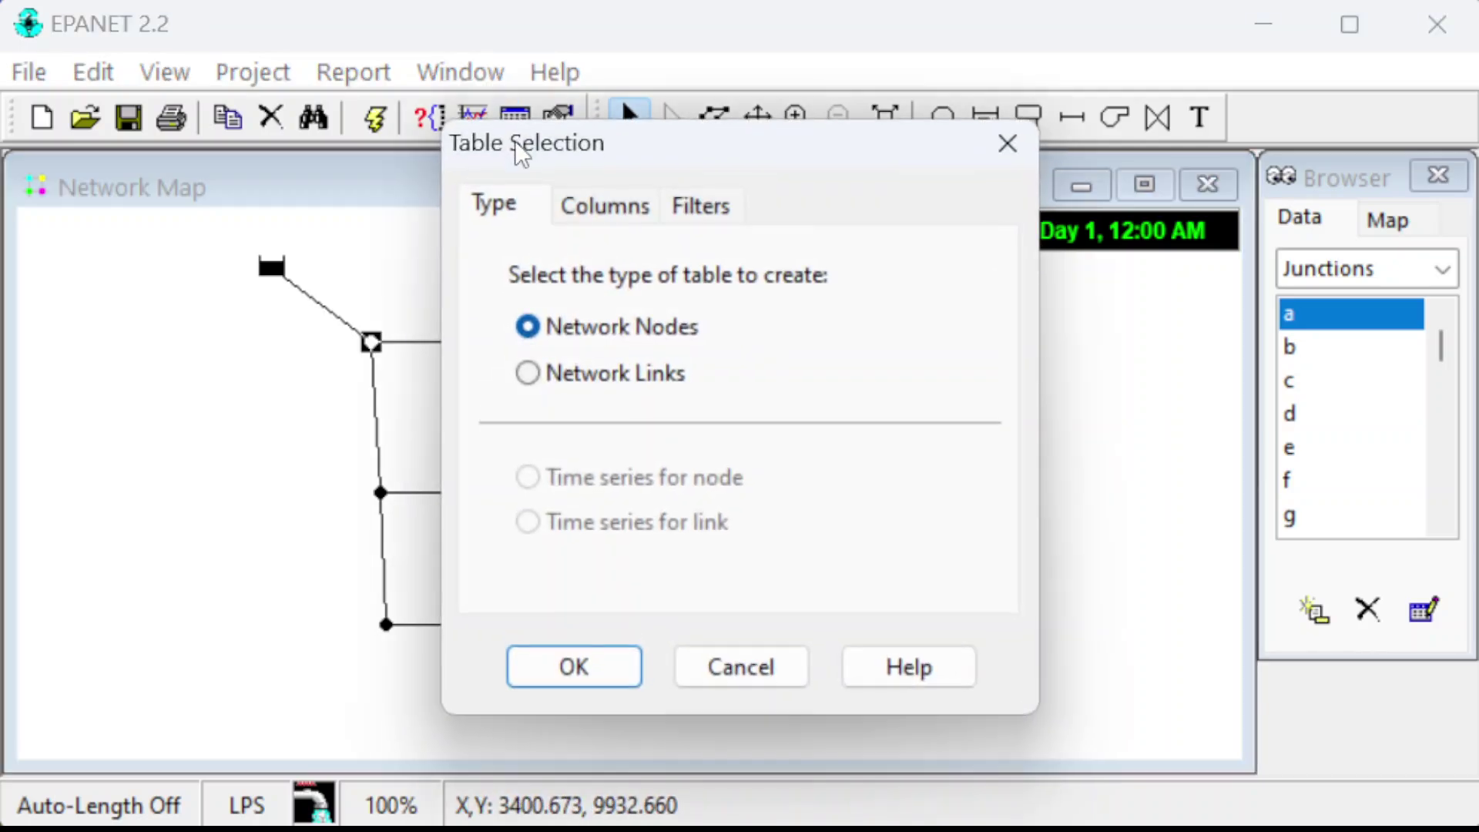
{"action": "left_click", "coordinate": [599, 375]}
{"action": "left_click", "coordinate": [614, 215]}
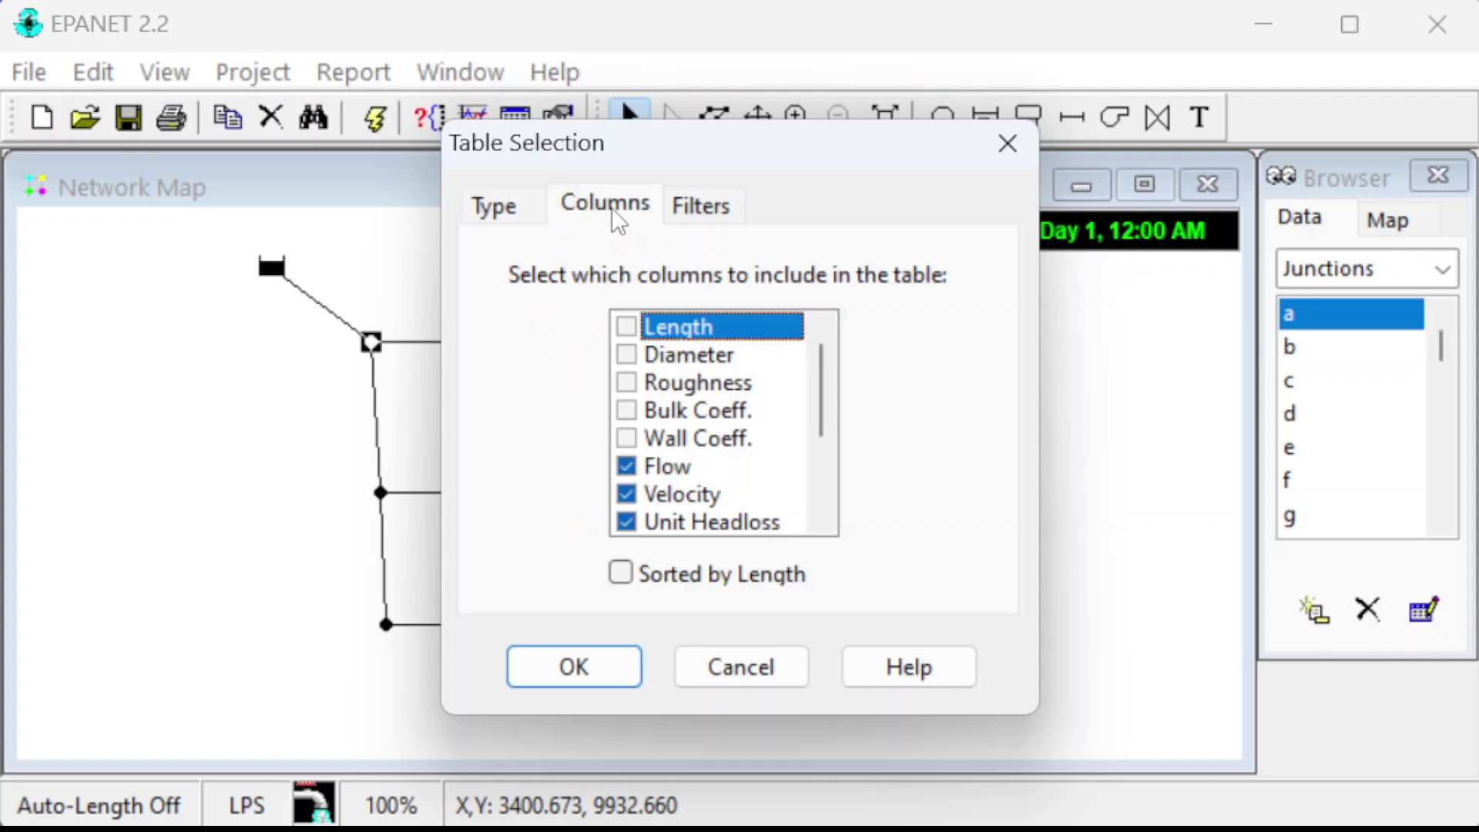
{"action": "left_click_drag", "start_coordinate": [815, 419], "coordinate": [821, 487]}
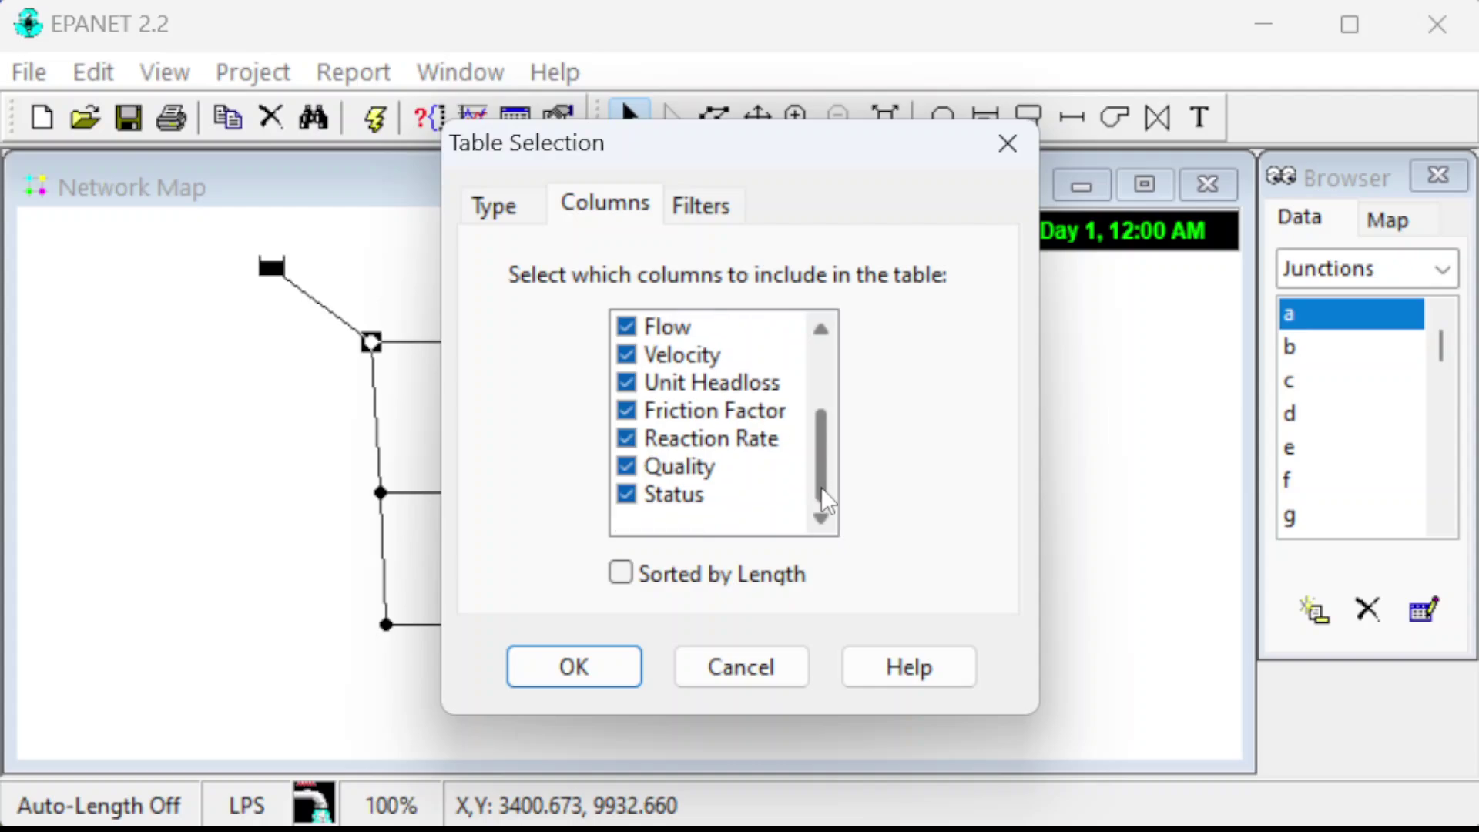
{"action": "left_click", "coordinate": [626, 383]}
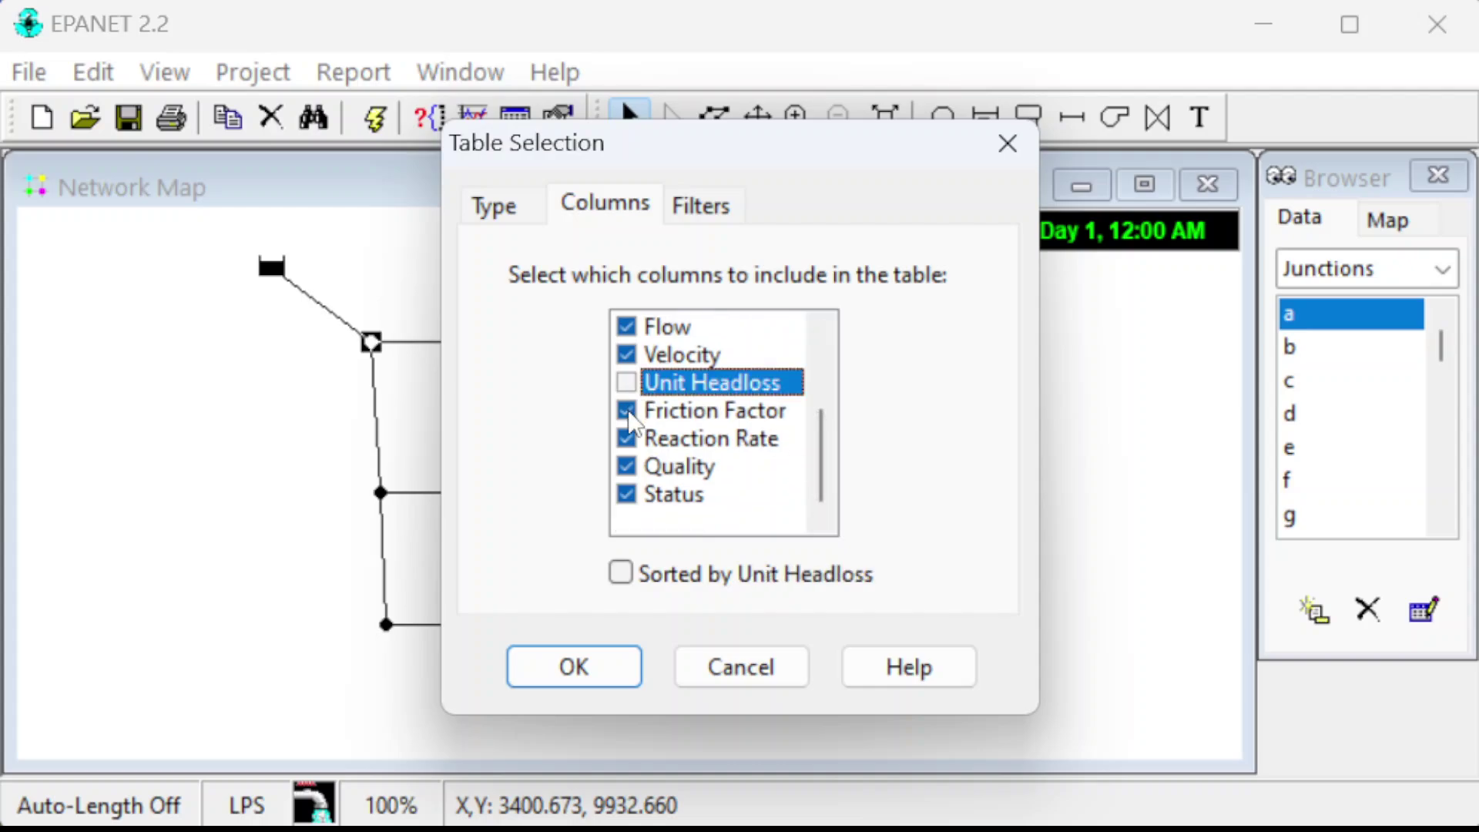
{"action": "left_click", "coordinate": [626, 438]}
{"action": "left_click", "coordinate": [626, 466]}
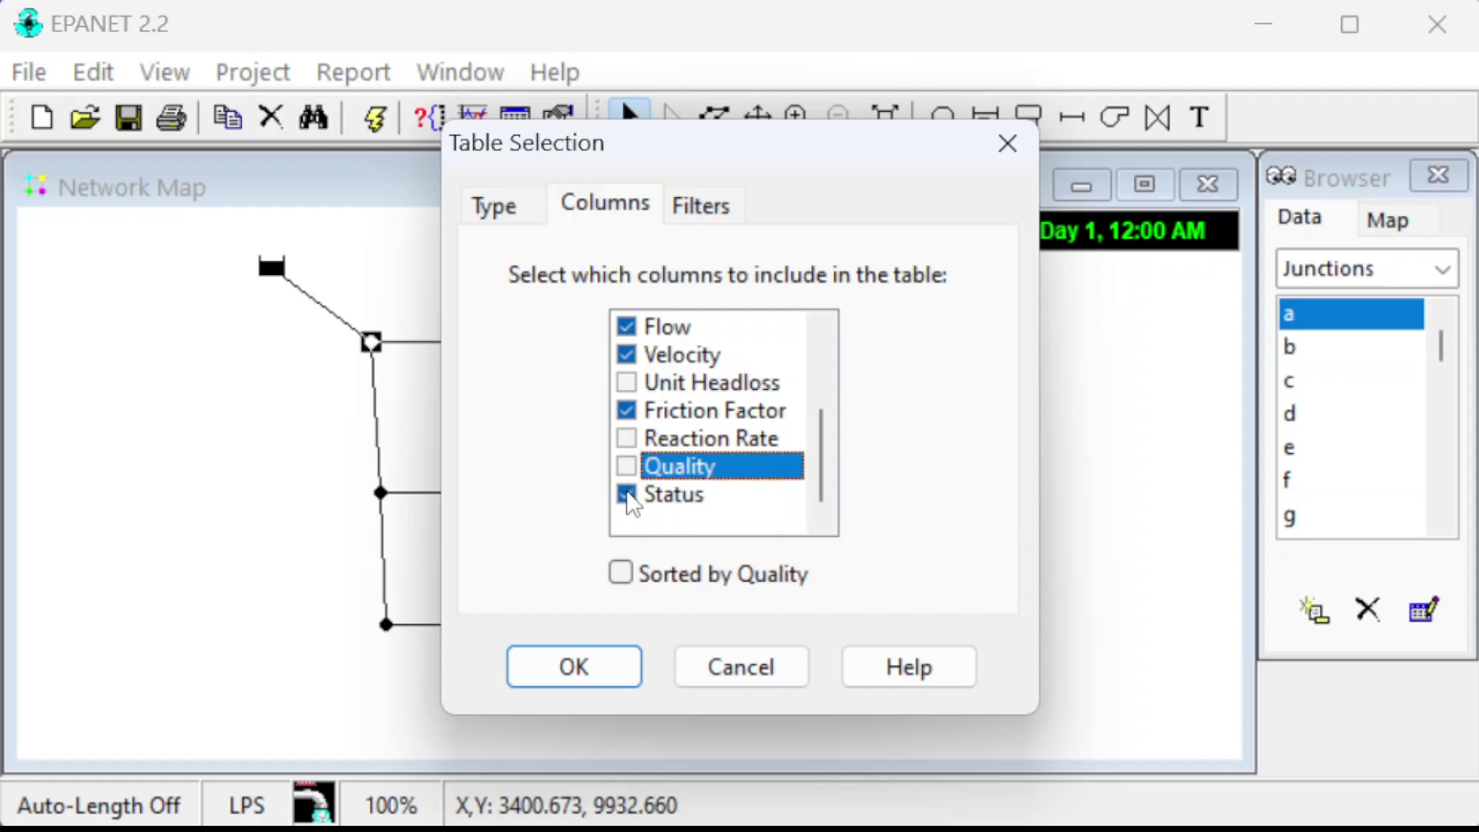
{"action": "left_click", "coordinate": [628, 496]}
{"action": "left_click", "coordinate": [566, 668]}
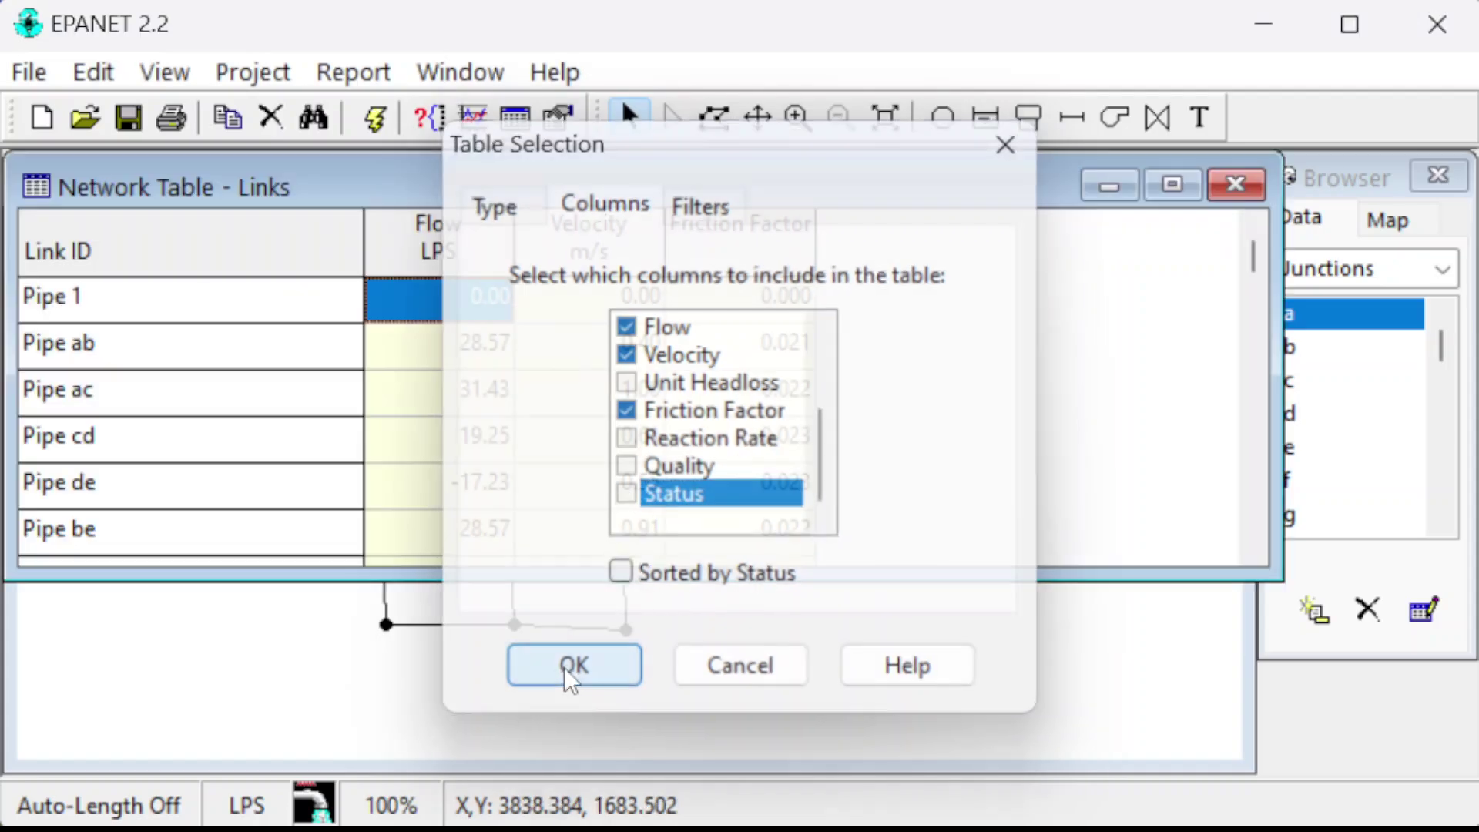
- Examine the flow, velocity and friction factor of every pipe in the results table, and close it
{"action": "left_click_drag", "start_coordinate": [752, 196], "coordinate": [823, 204]}
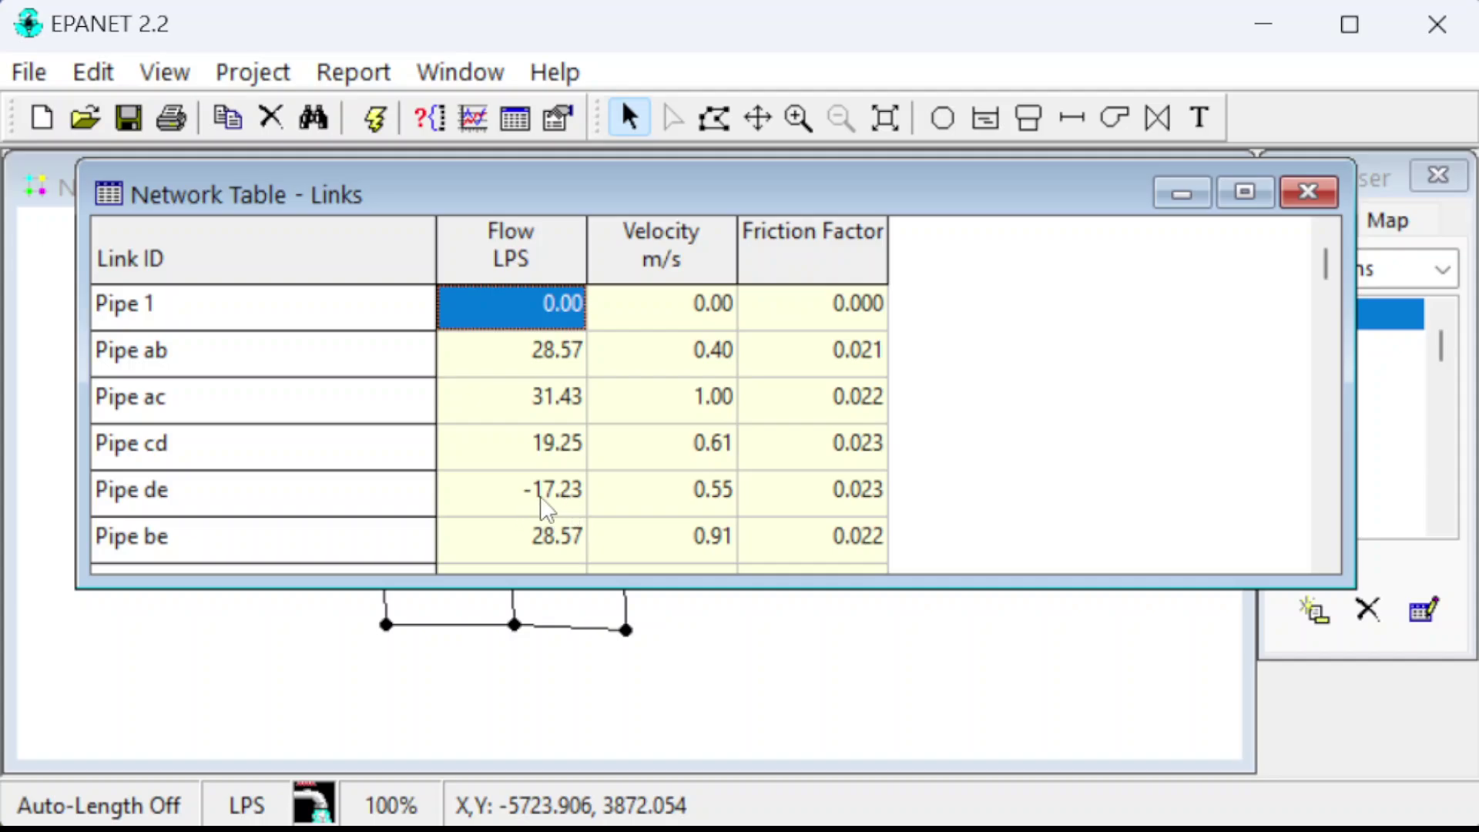
{"action": "left_click_drag", "start_coordinate": [752, 198], "coordinate": [830, 192]}
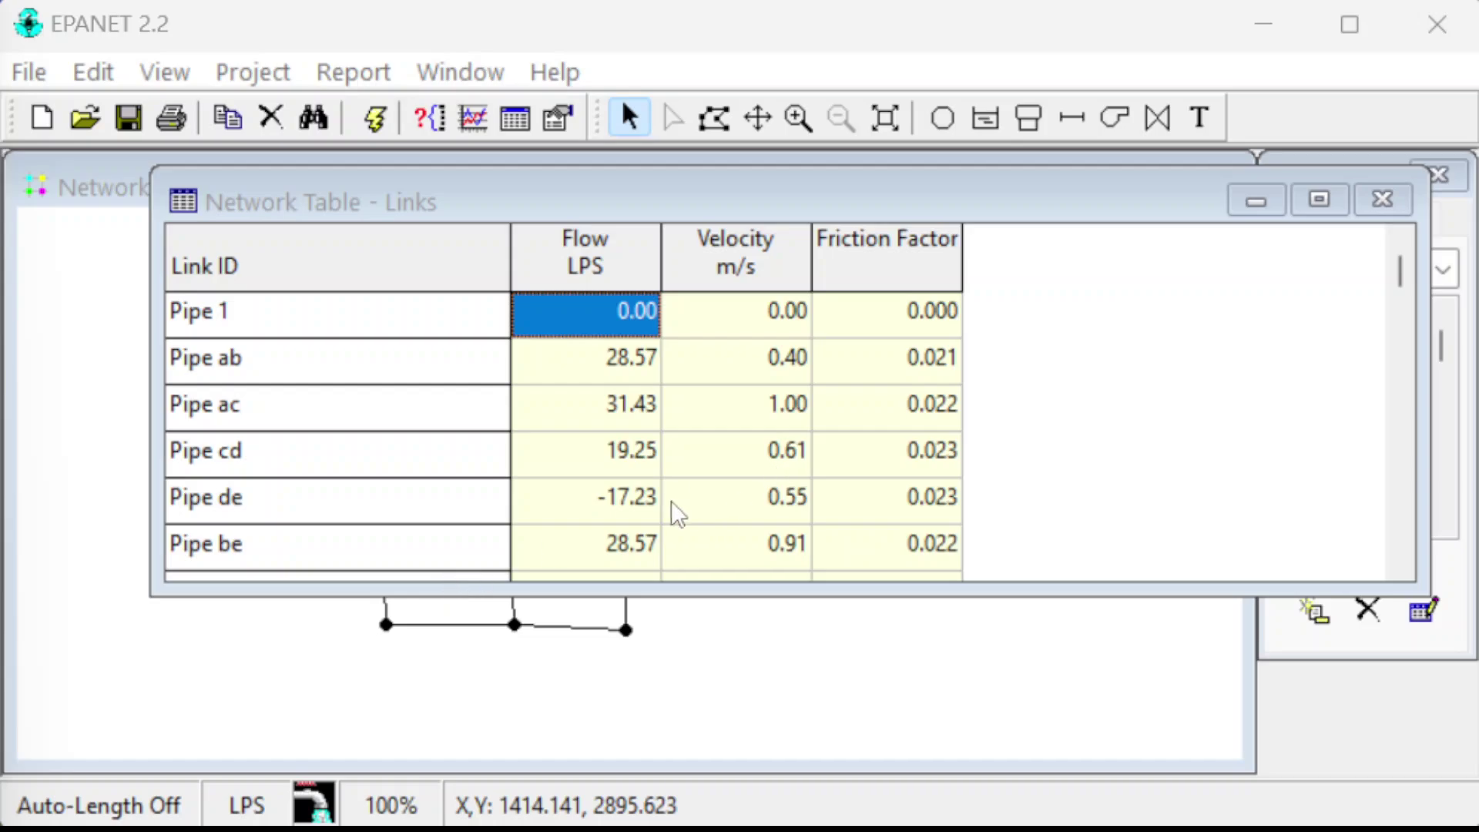
{"action": "key", "text": "Down"}
{"action": "key", "text": "Down"}
{"action": "key", "text": "Down"}
{"action": "key", "text": "Down"}
{"action": "key", "text": "Down"}
{"action": "key", "text": "Down"}
{"action": "key", "text": "Down"}
{"action": "key", "text": "Down"}
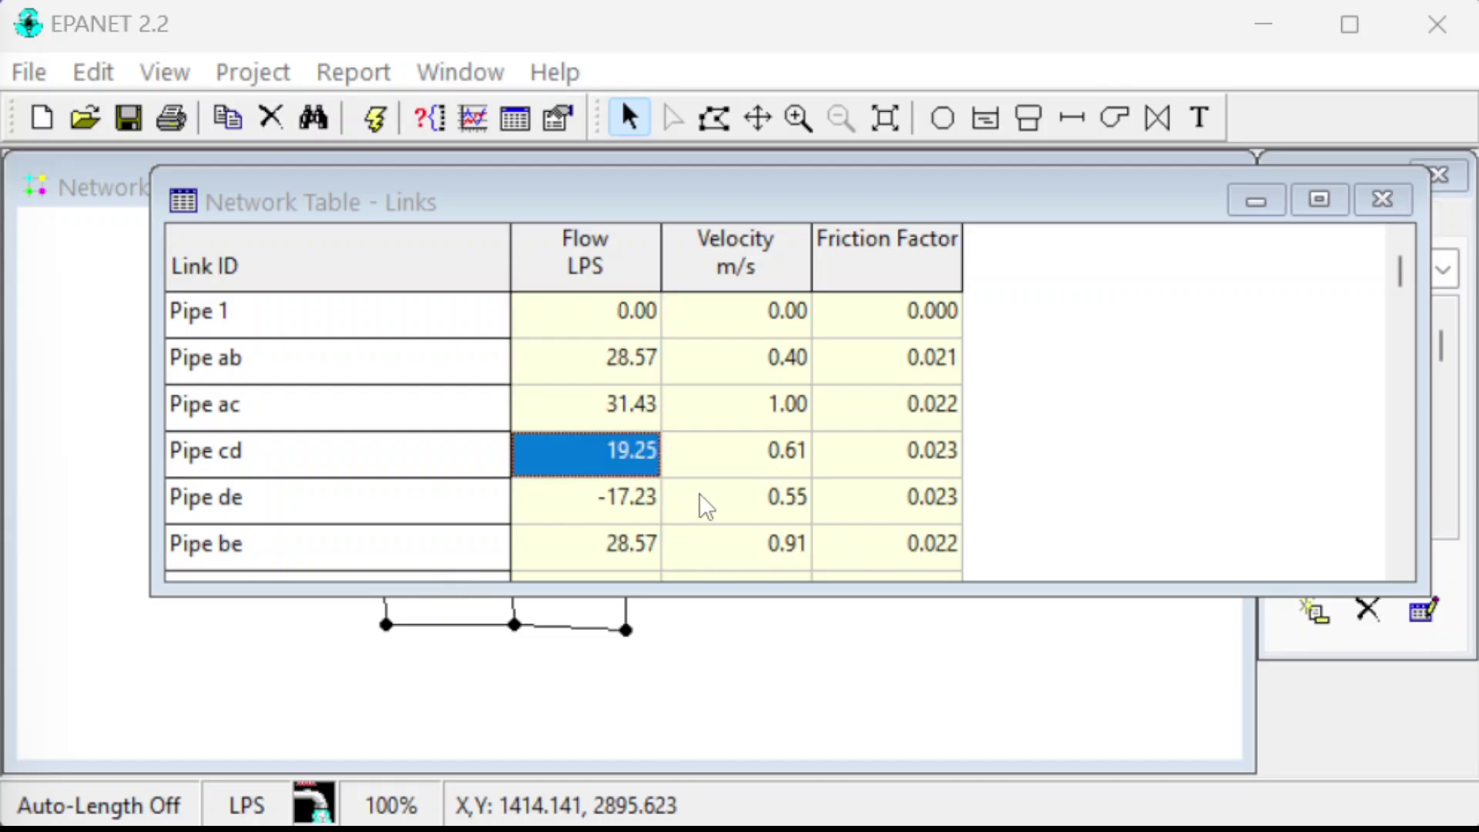
{"action": "key", "text": "Down"}
{"action": "key", "text": "Down"}
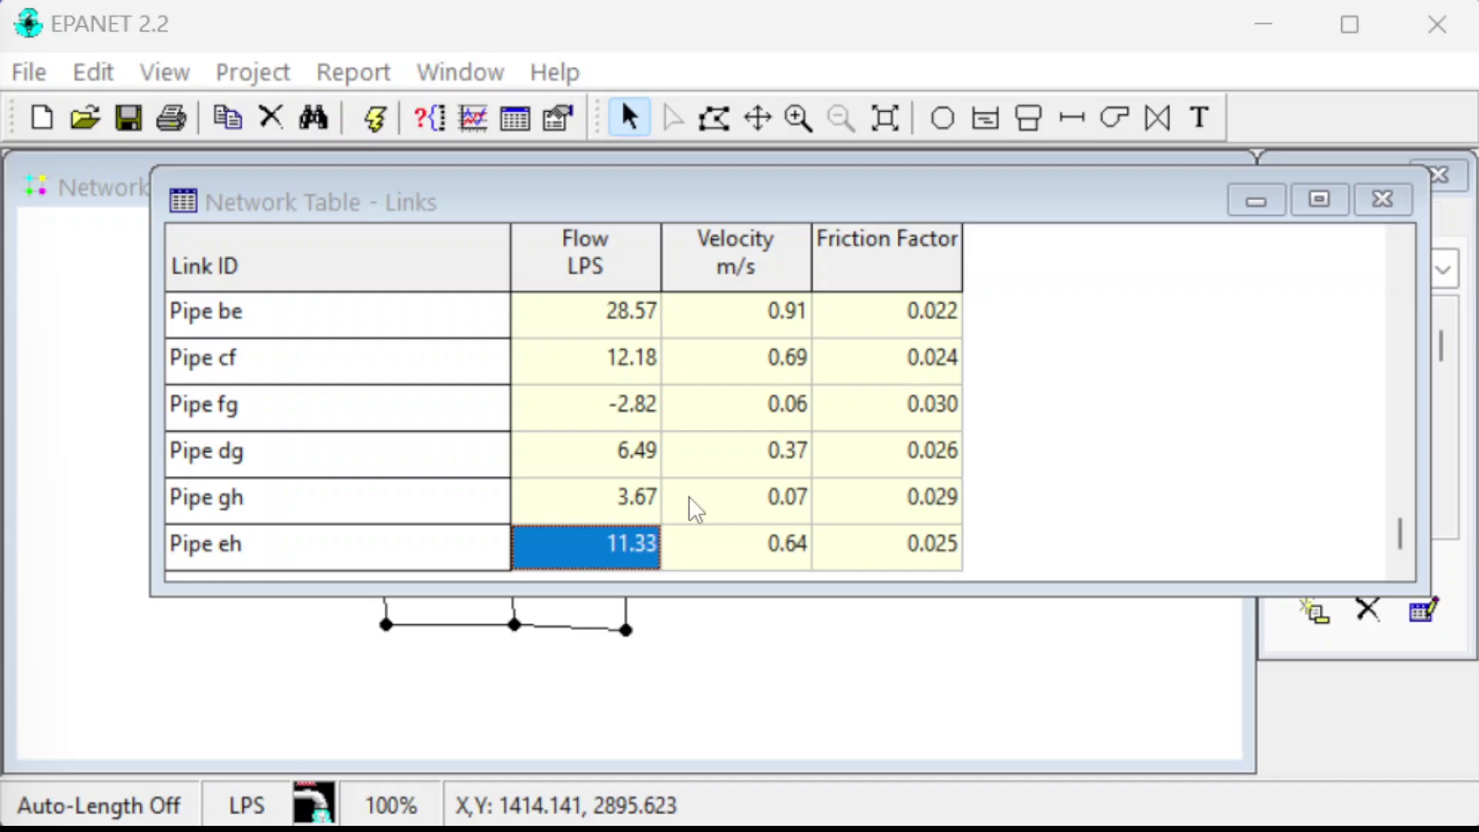
{"action": "key", "text": "Up"}
{"action": "key", "text": "Up"}
{"action": "key", "text": "Up"}
{"action": "key", "text": "Up"}
{"action": "key", "text": "Up"}
{"action": "key", "text": "Up"}
{"action": "key", "text": "Up"}
{"action": "key", "text": "Up"}
{"action": "key", "text": "Up"}
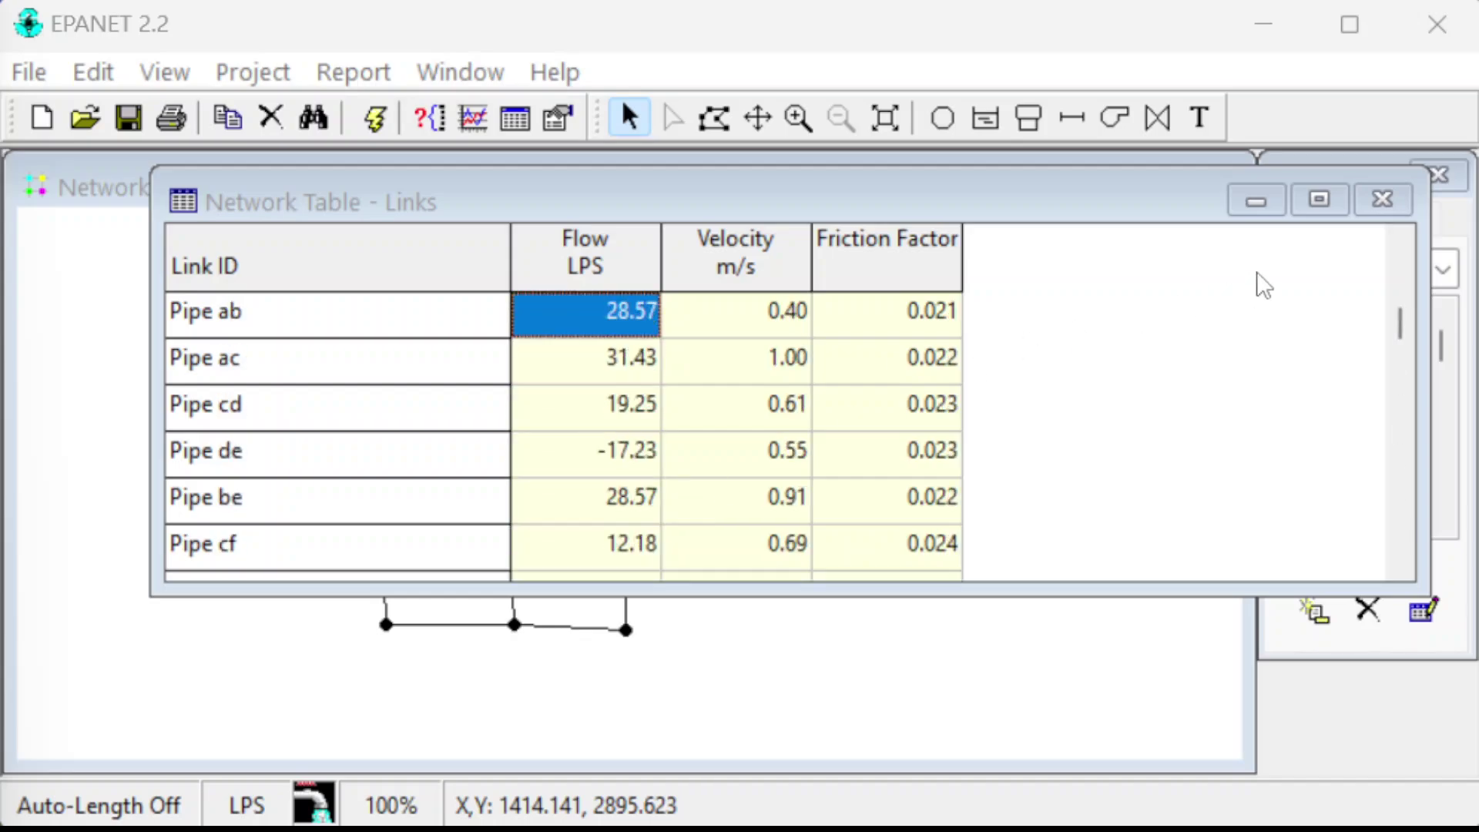
{"action": "left_click", "coordinate": [1383, 199]}
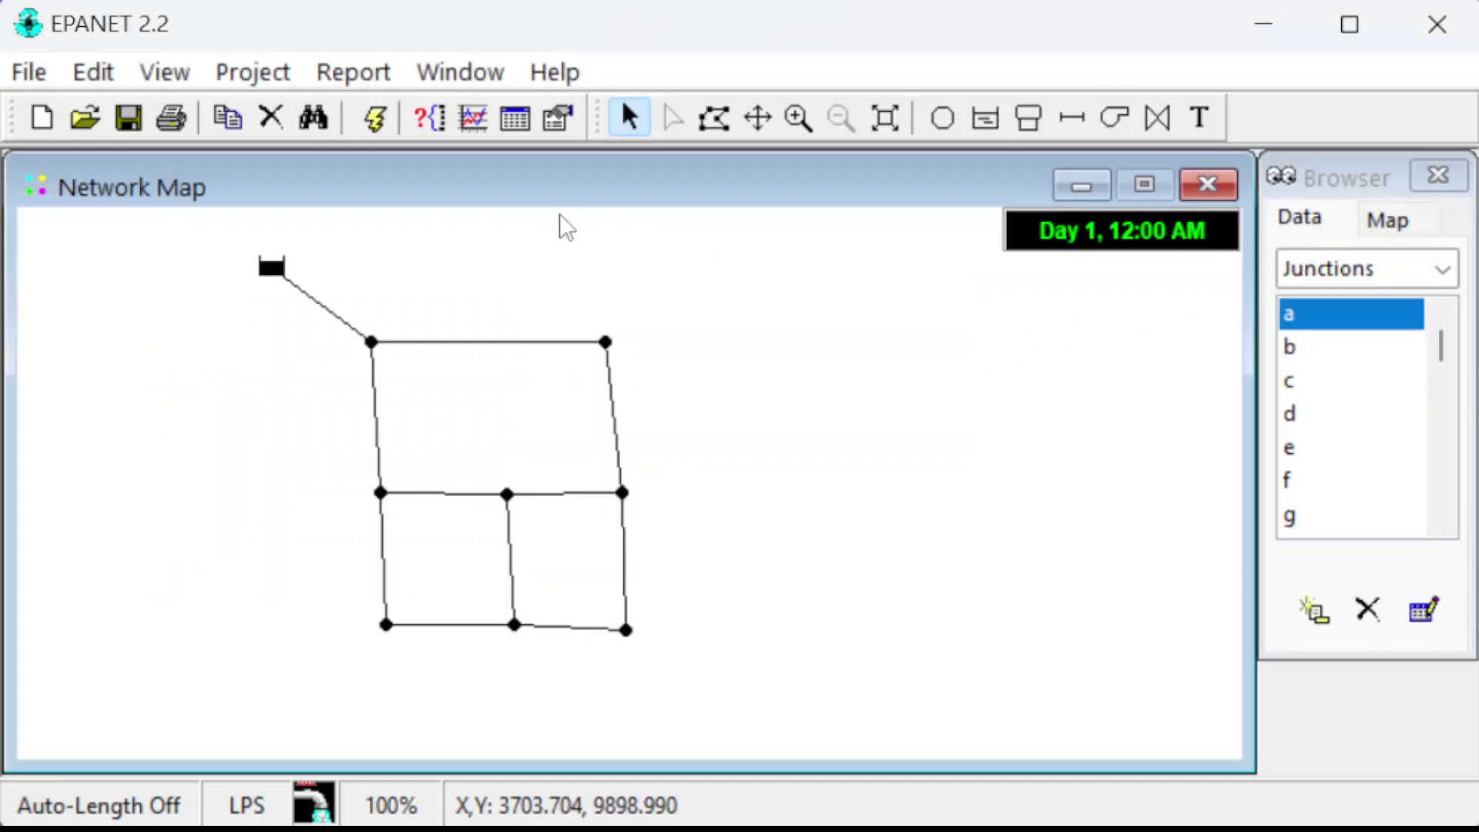
- Create a network nodes table with only the Elevation, Head and Pressure columns to inspect the results, and close it
{"action": "left_click", "coordinate": [514, 118]}
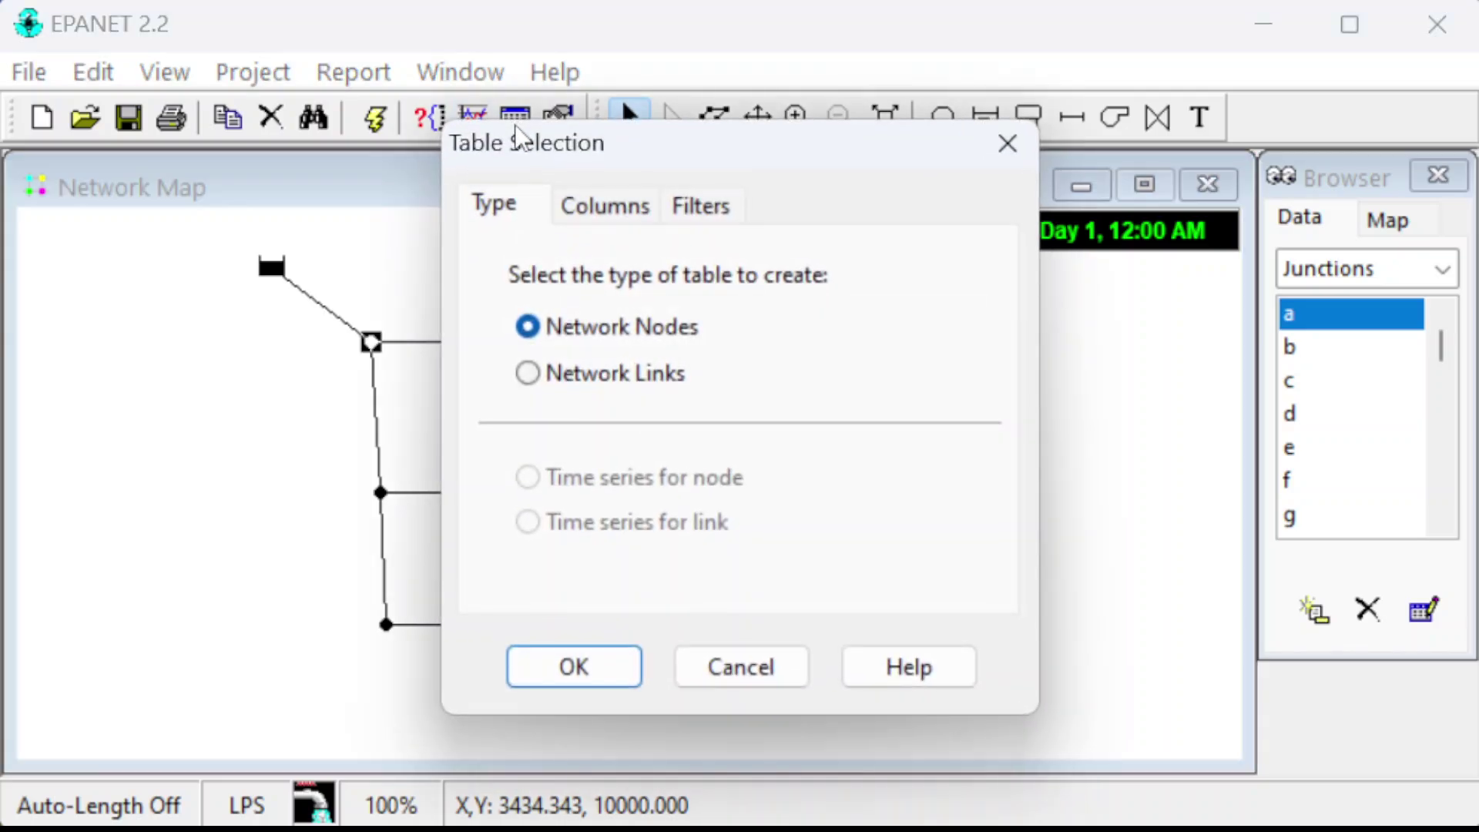
{"action": "left_click", "coordinate": [622, 205]}
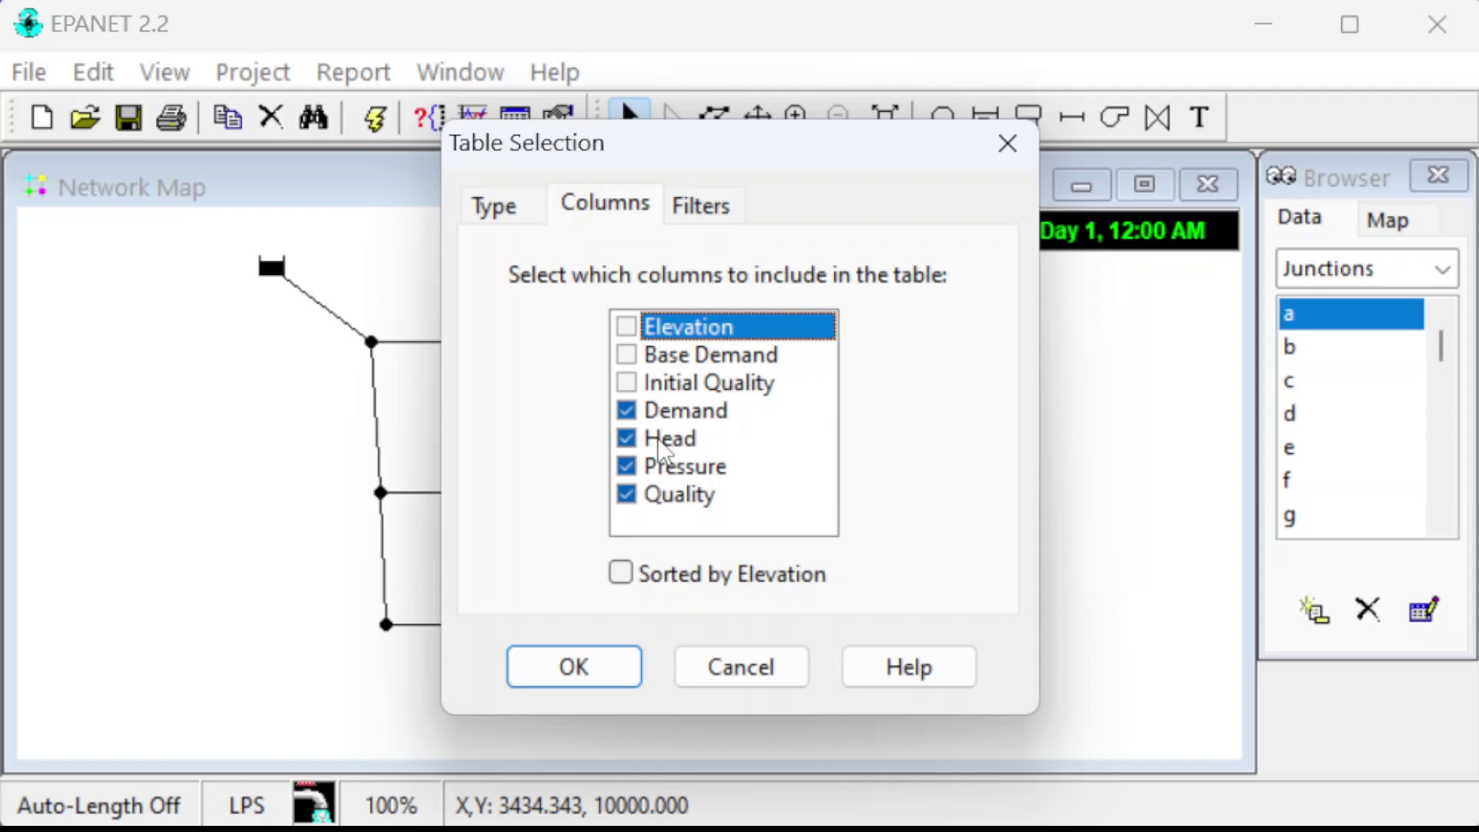
{"action": "left_click", "coordinate": [627, 411]}
{"action": "left_click", "coordinate": [628, 494]}
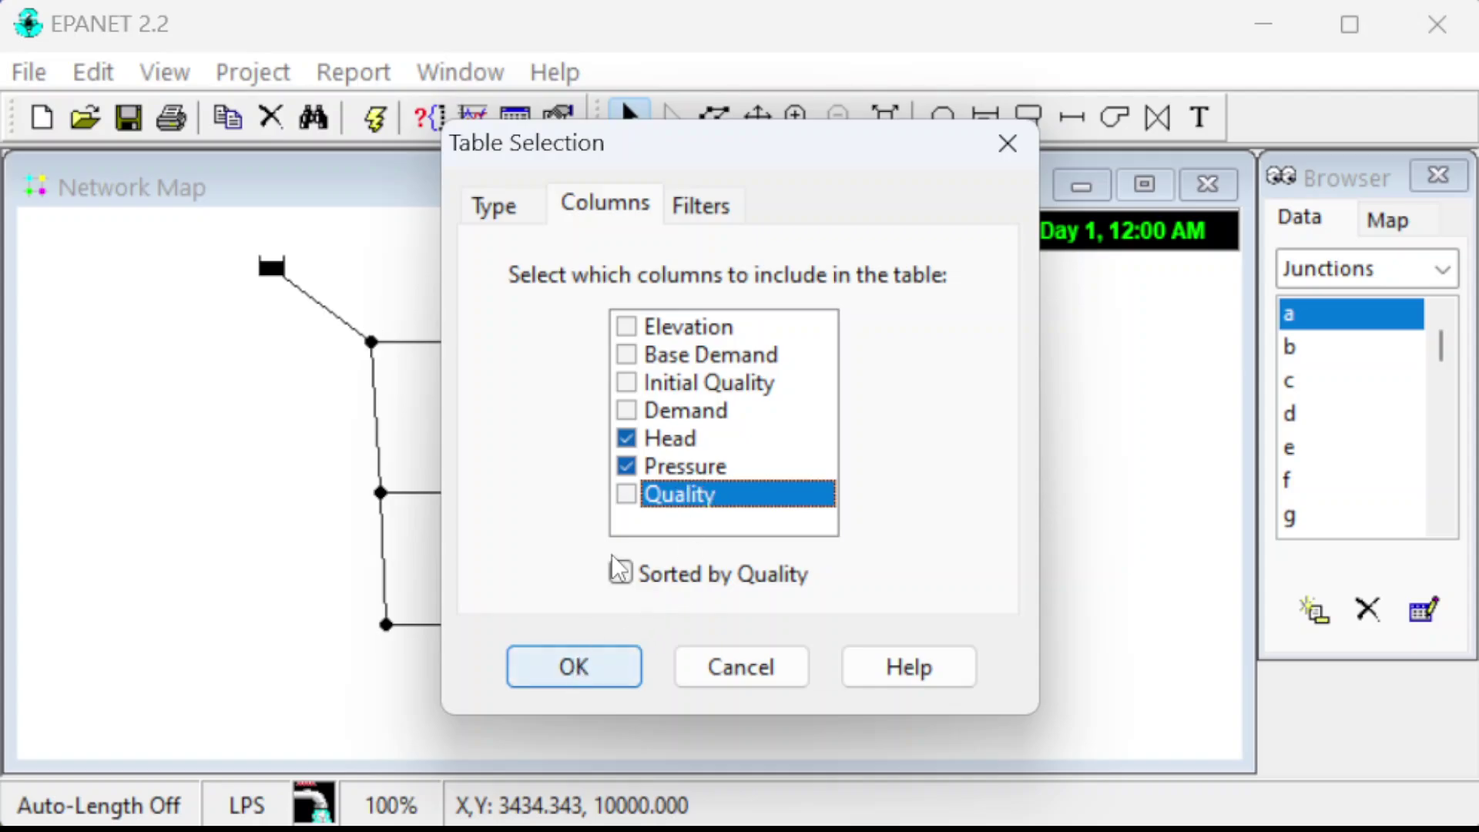
{"action": "left_click", "coordinate": [628, 326]}
{"action": "left_click", "coordinate": [560, 678]}
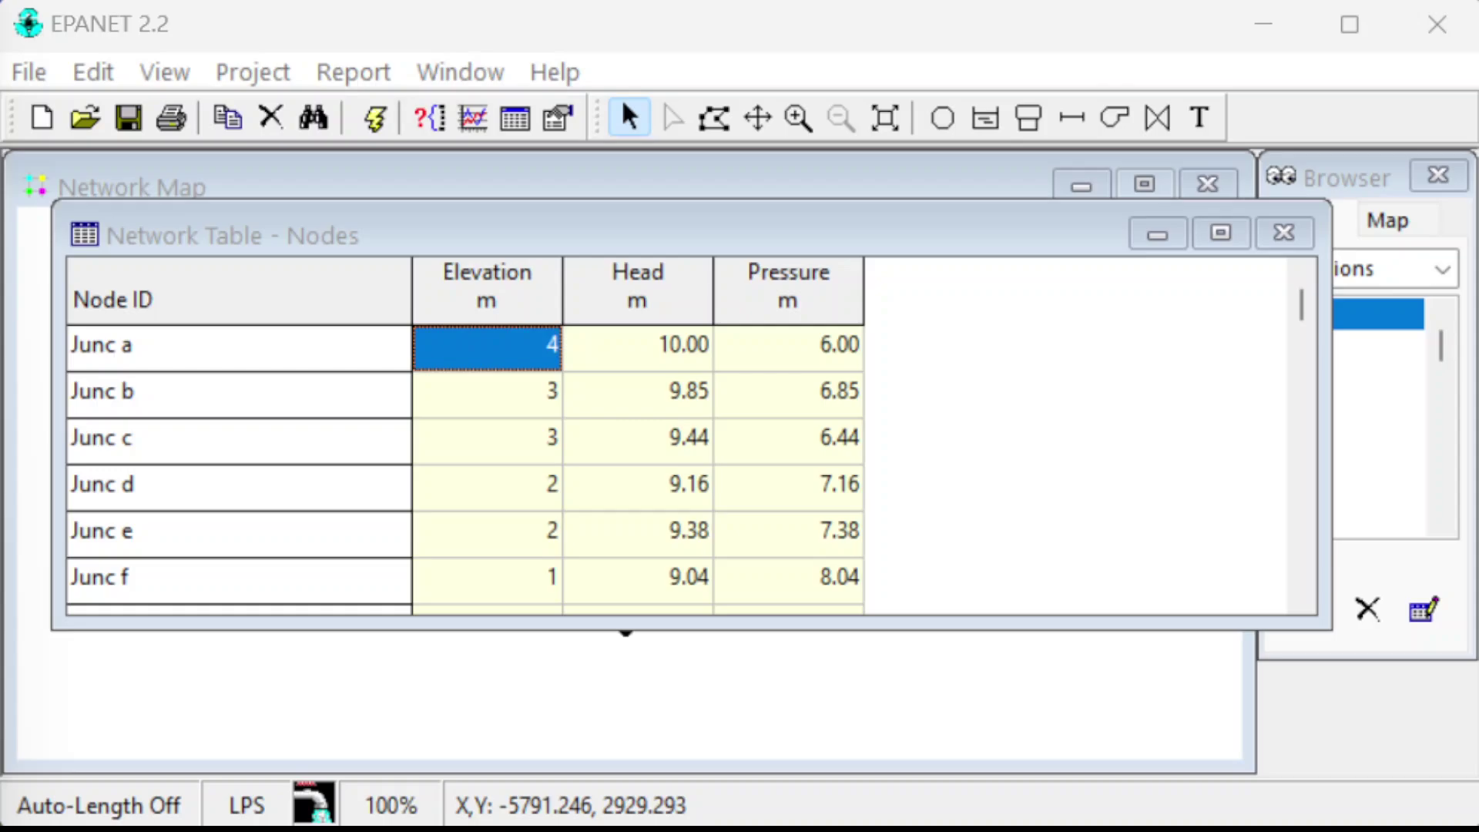
{"action": "left_click", "coordinate": [1284, 232]}
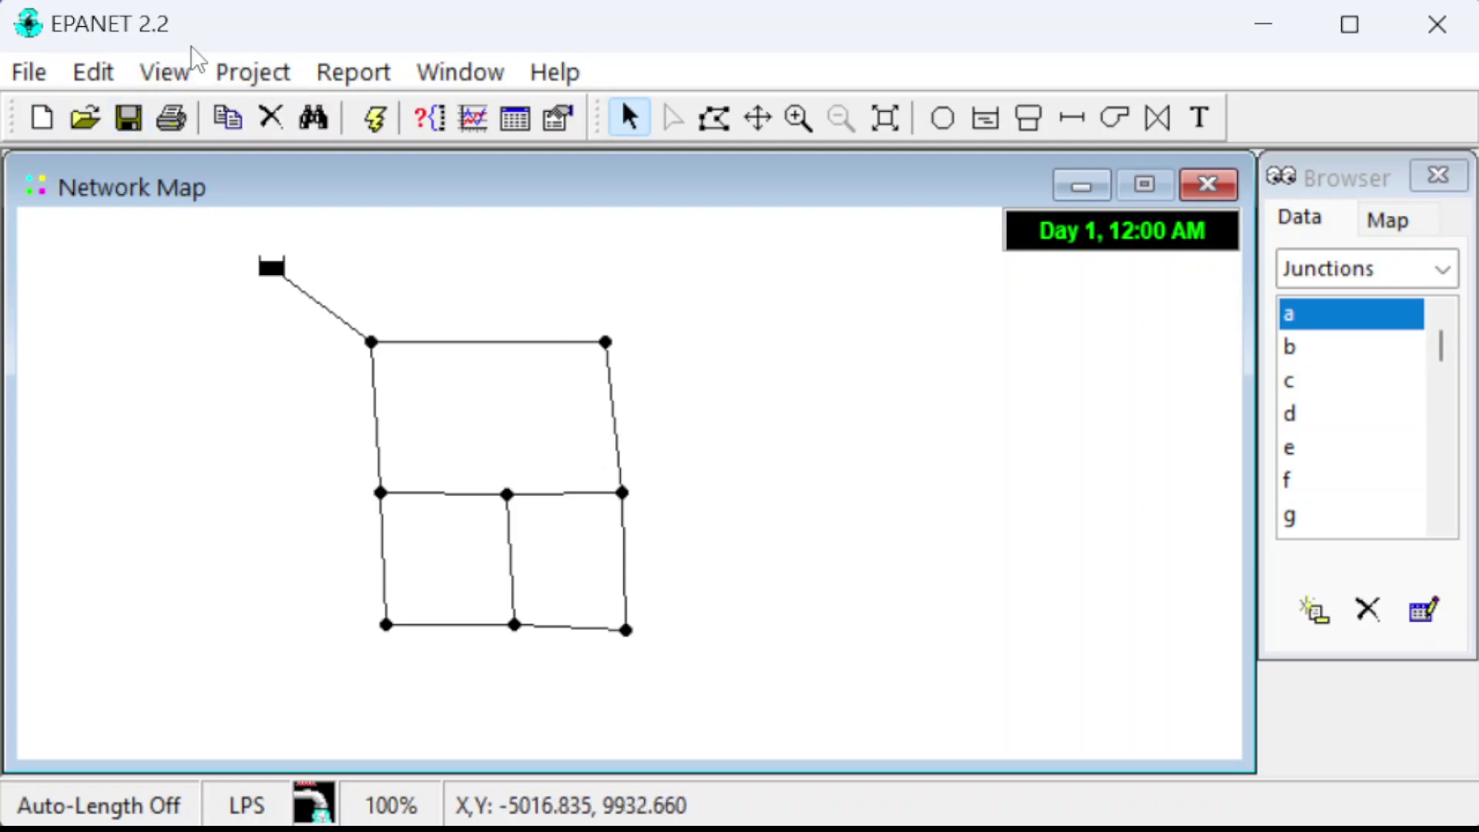
{"action": "left_click", "coordinate": [336, 72]}
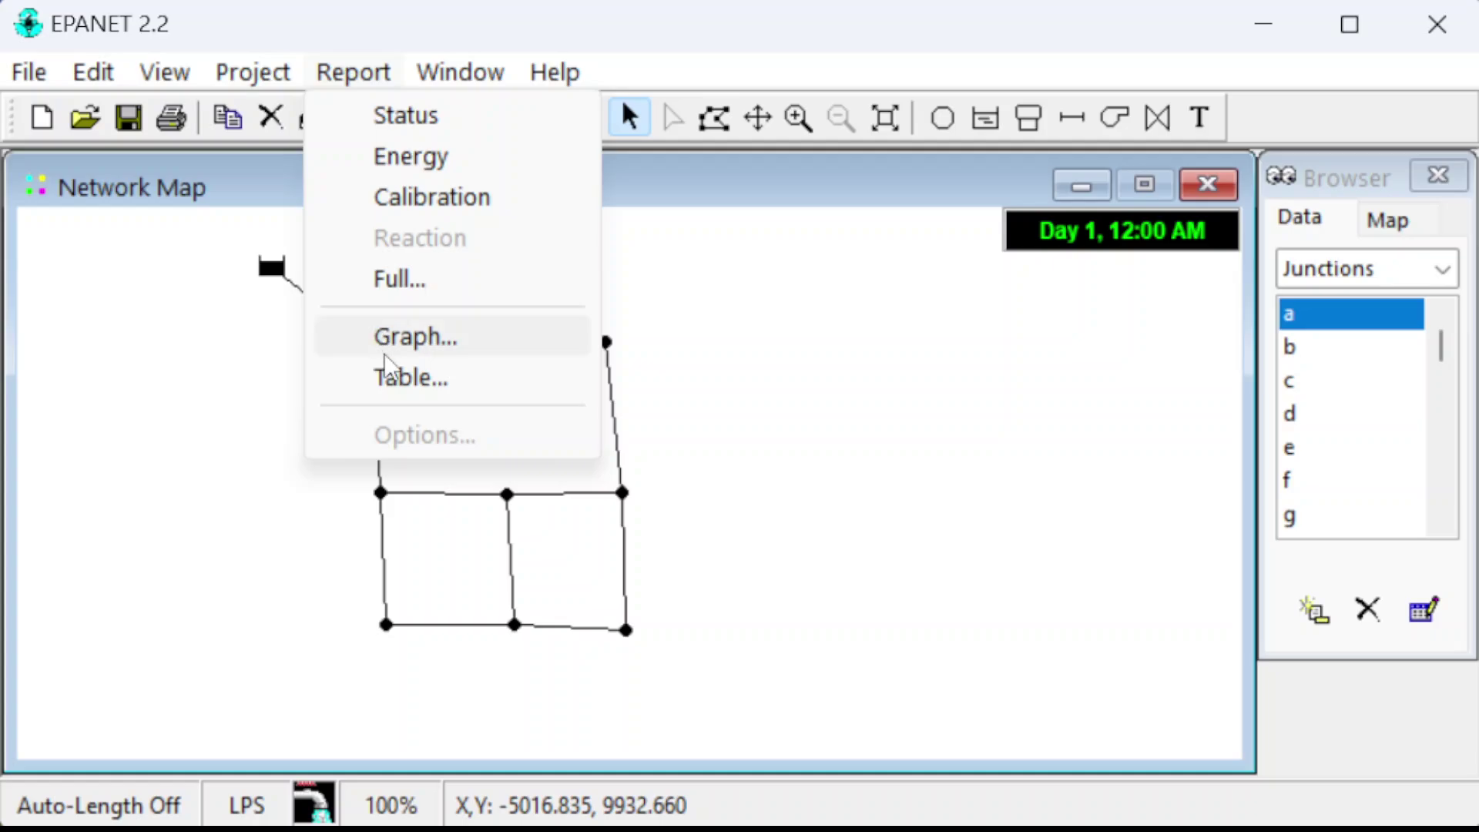
{"action": "left_click", "coordinate": [399, 284]}
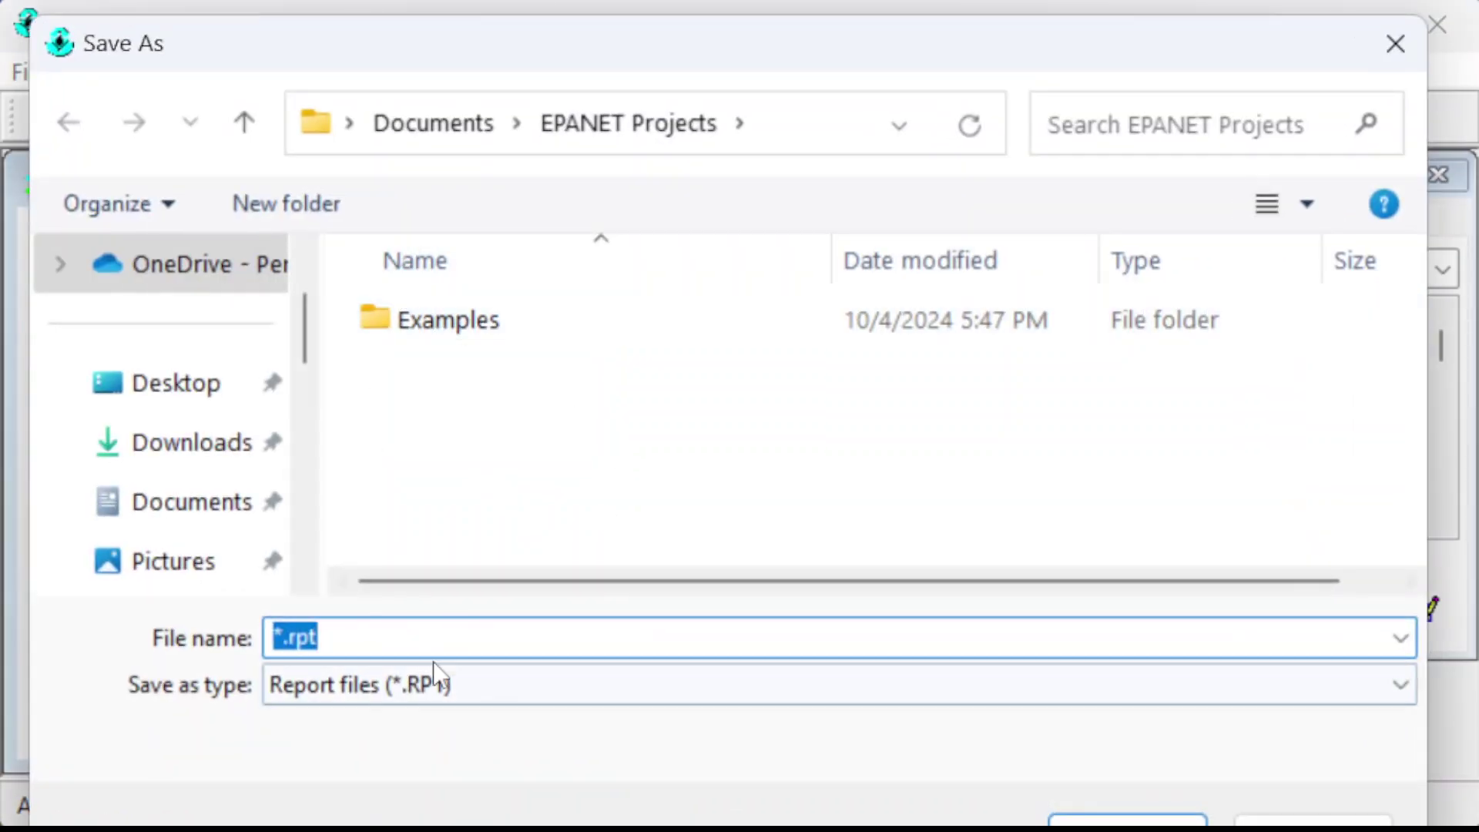
{"action": "left_click", "coordinate": [1314, 818]}
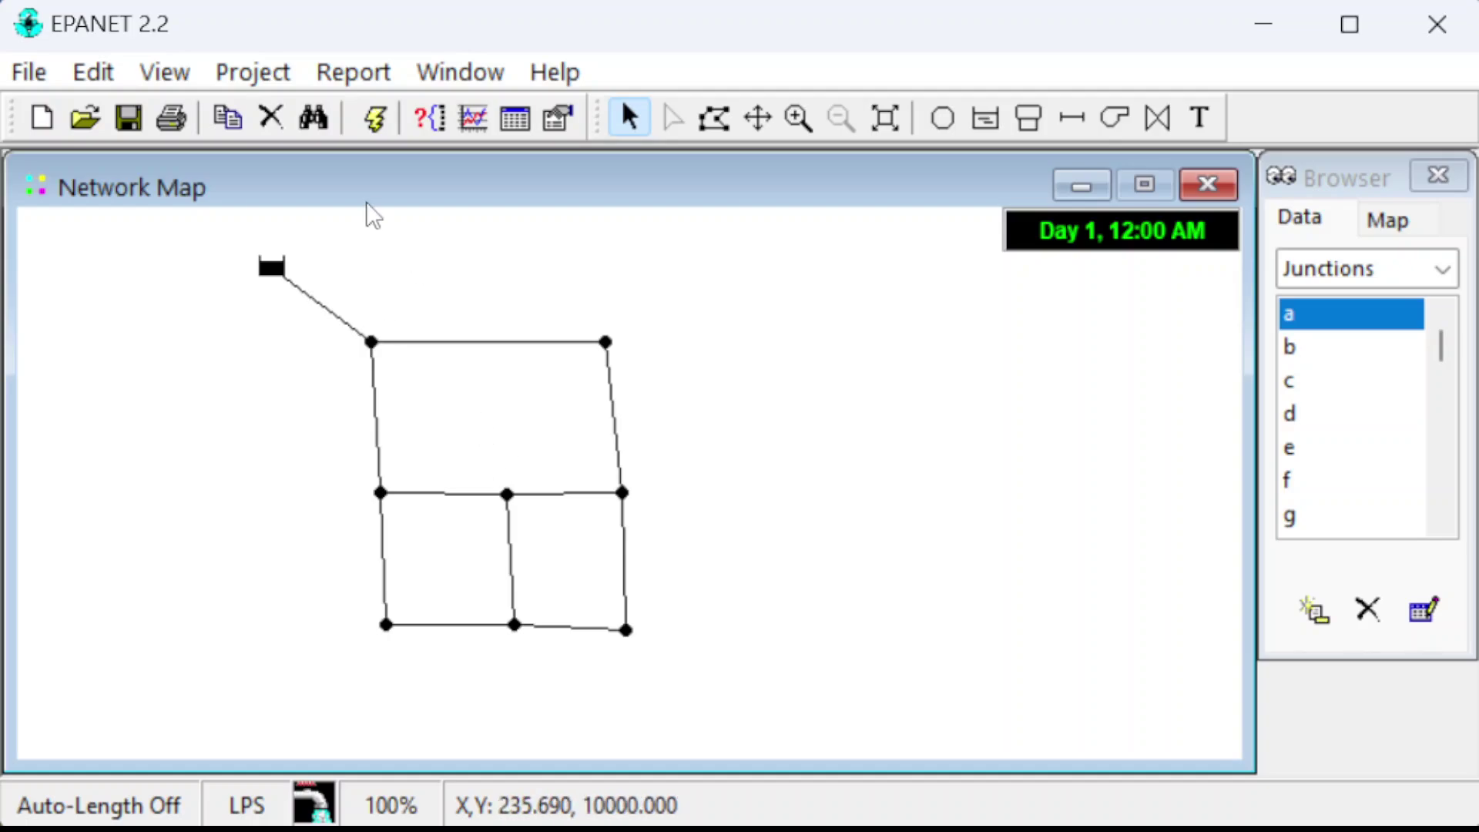
- Display the node IDs and link IDs on the network map through the map's notation options
{"action": "left_click", "coordinate": [174, 83]}
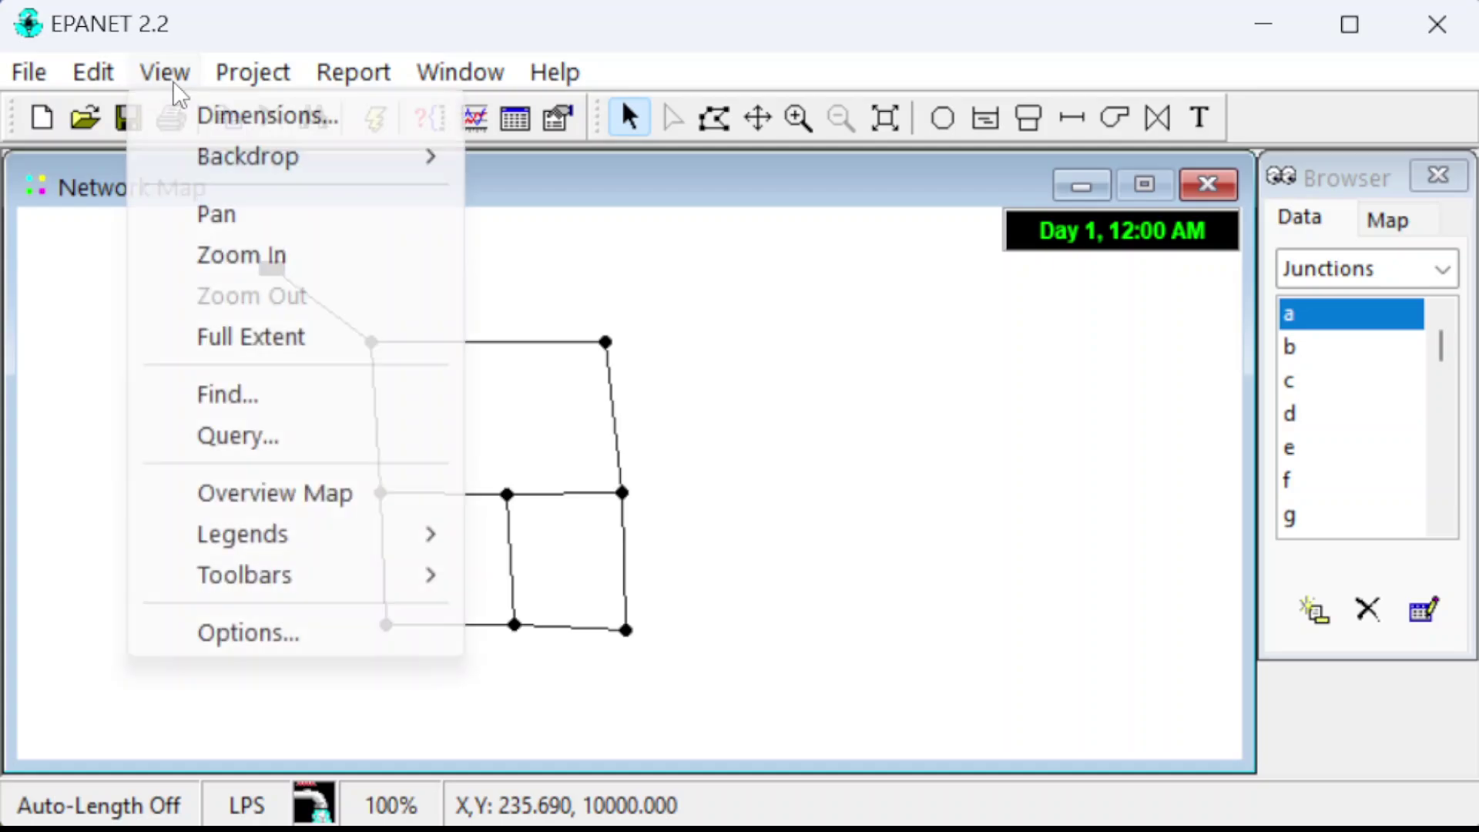
{"action": "left_click", "coordinate": [274, 633]}
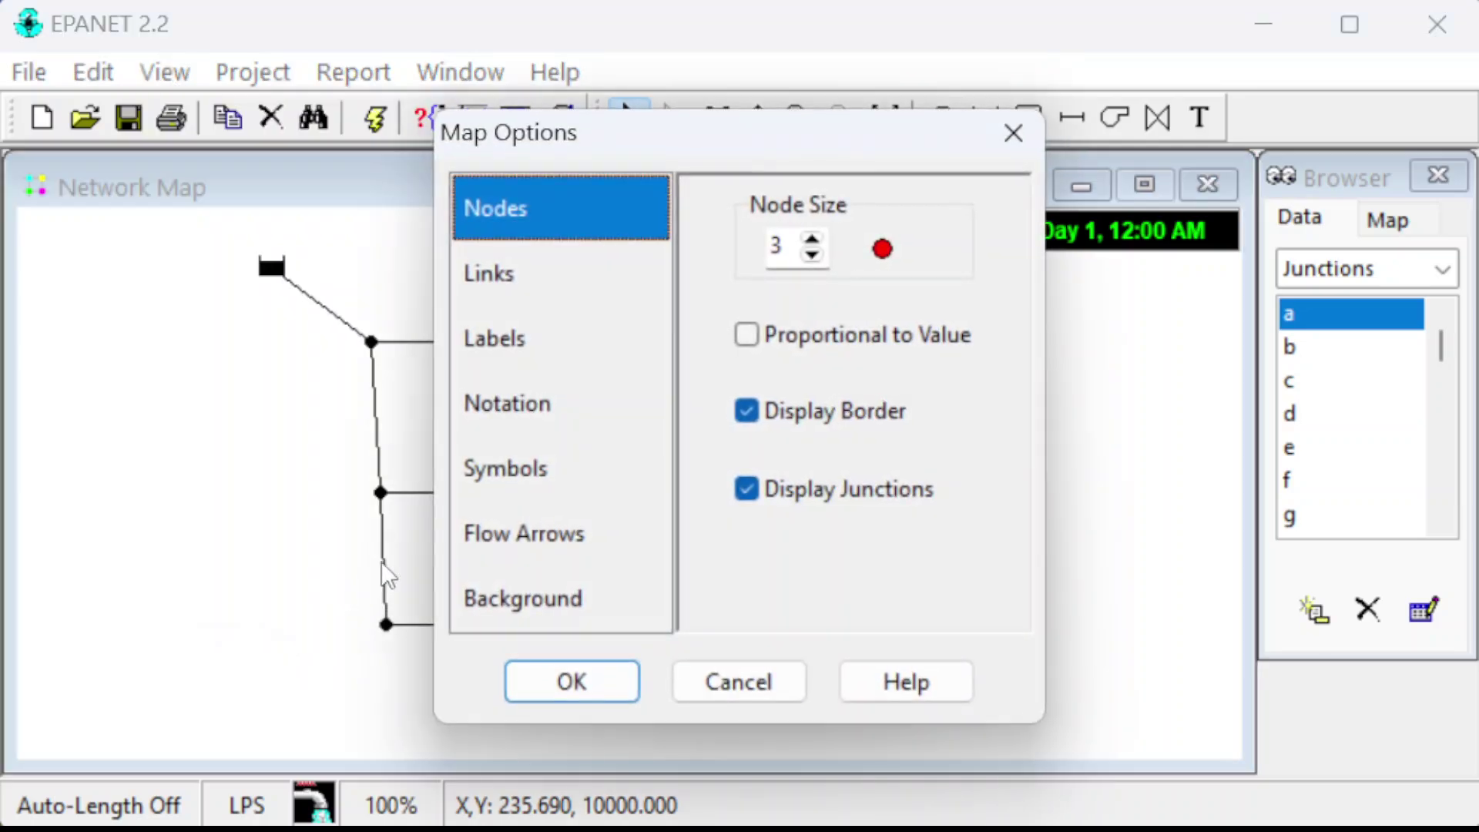
{"action": "left_click_drag", "start_coordinate": [658, 158], "coordinate": [968, 141]}
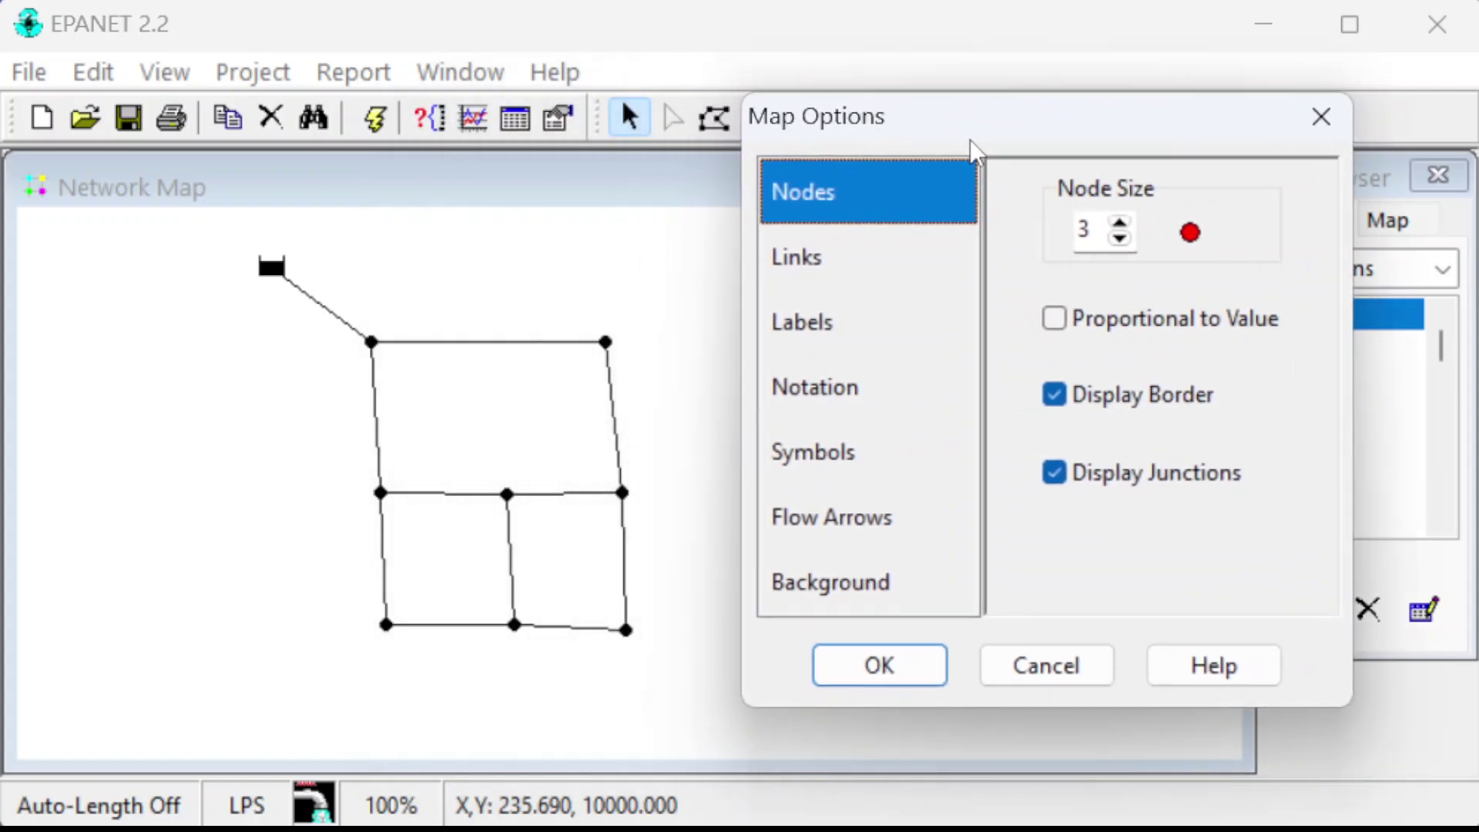
{"action": "left_click", "coordinate": [810, 387]}
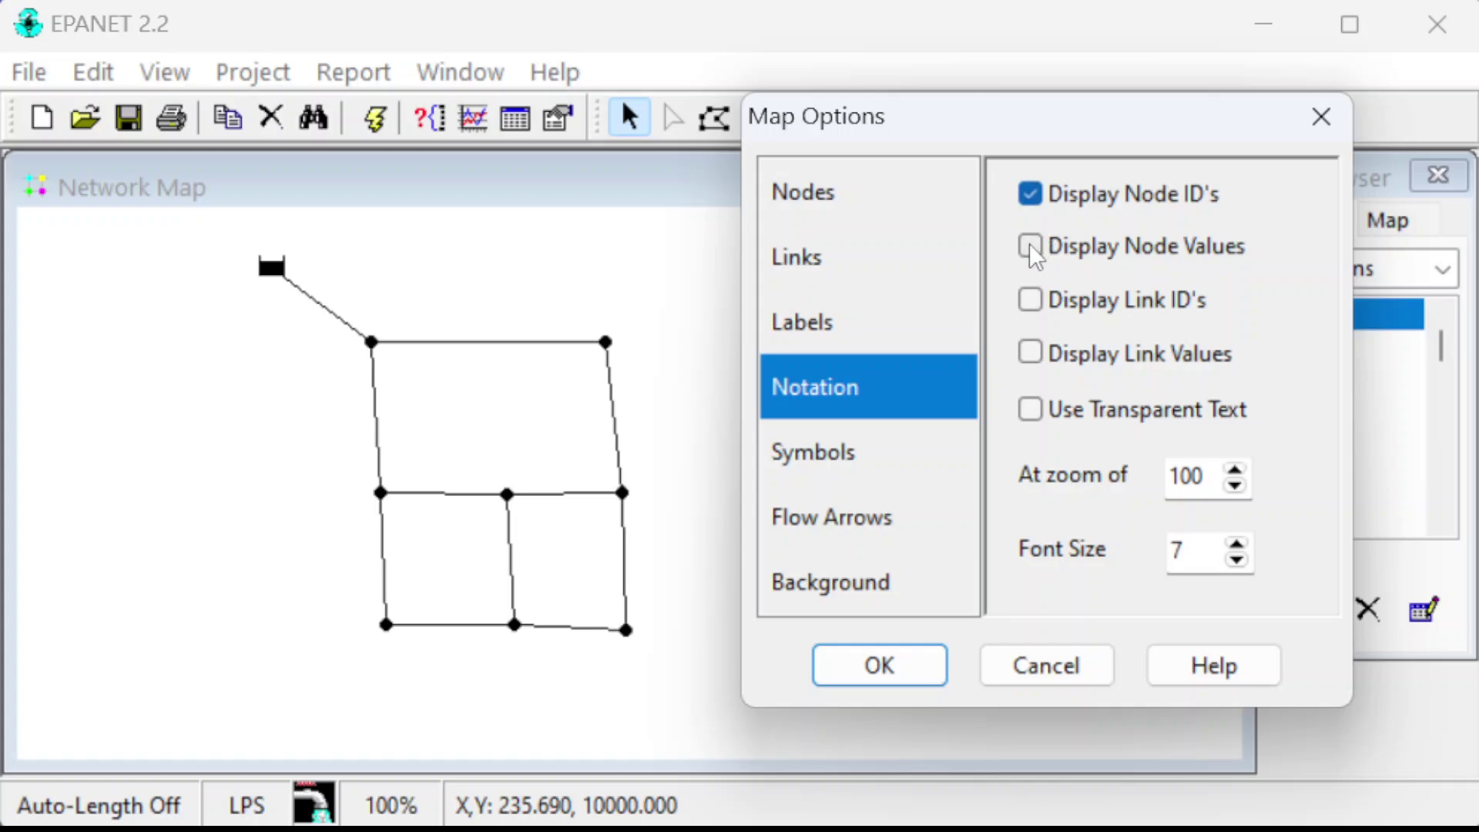
{"action": "left_click", "coordinate": [1029, 302]}
{"action": "left_click", "coordinate": [894, 663]}
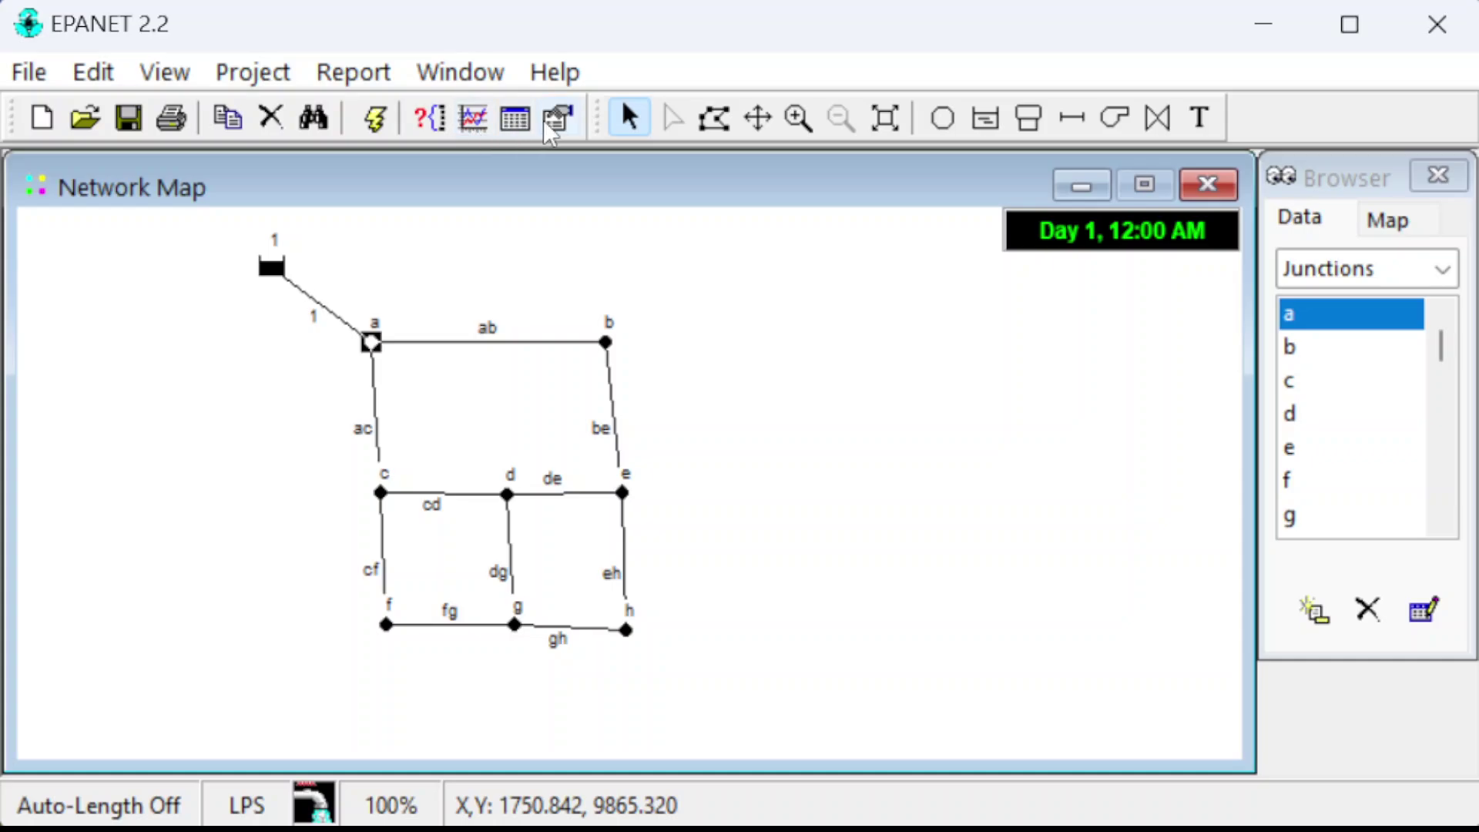
- Show flow arrows on the network map's links in the Fancy style with an arrow size of 7
{"action": "left_click", "coordinate": [558, 117]}
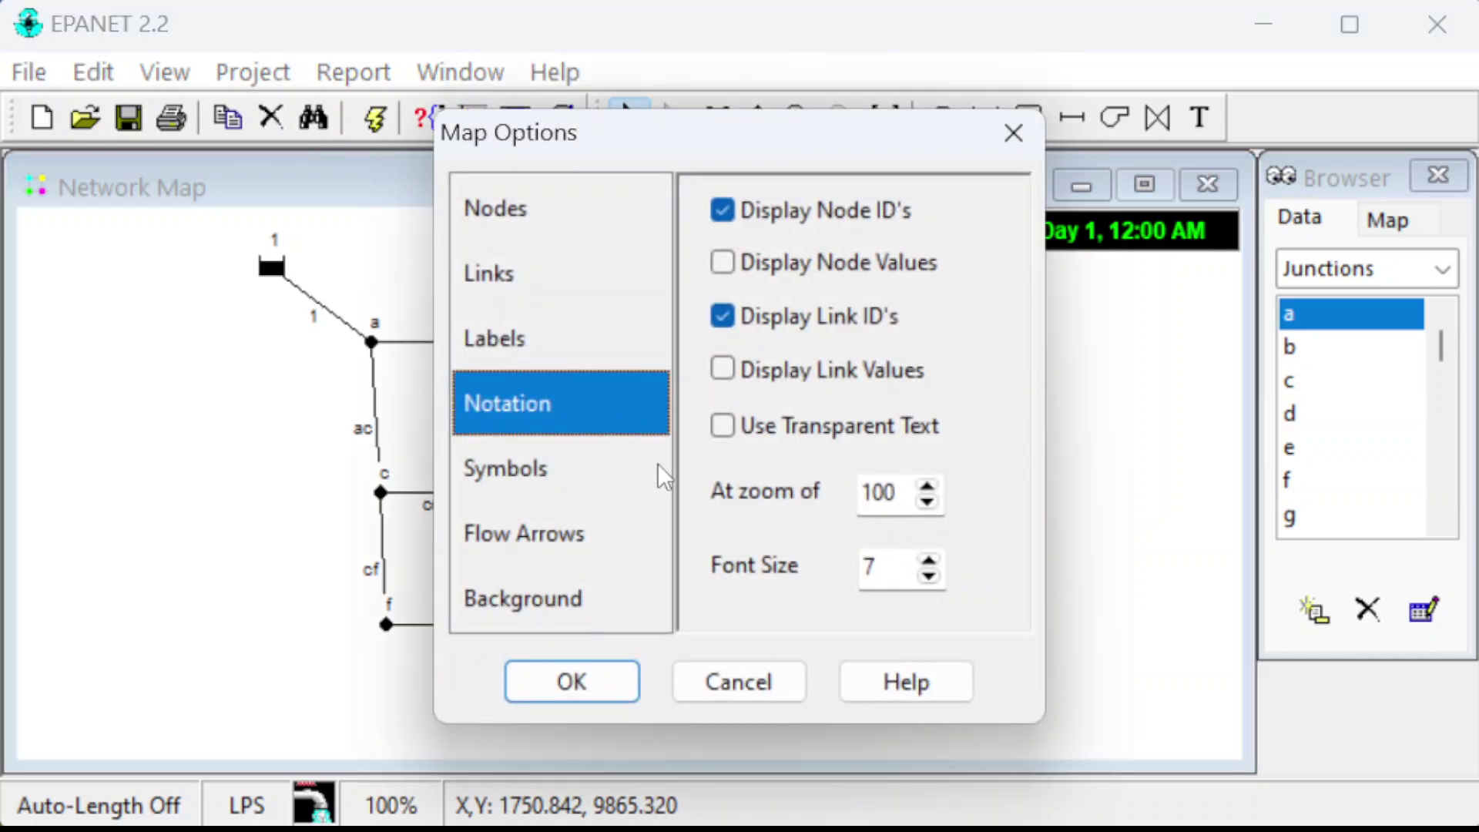
{"action": "left_click", "coordinate": [577, 550]}
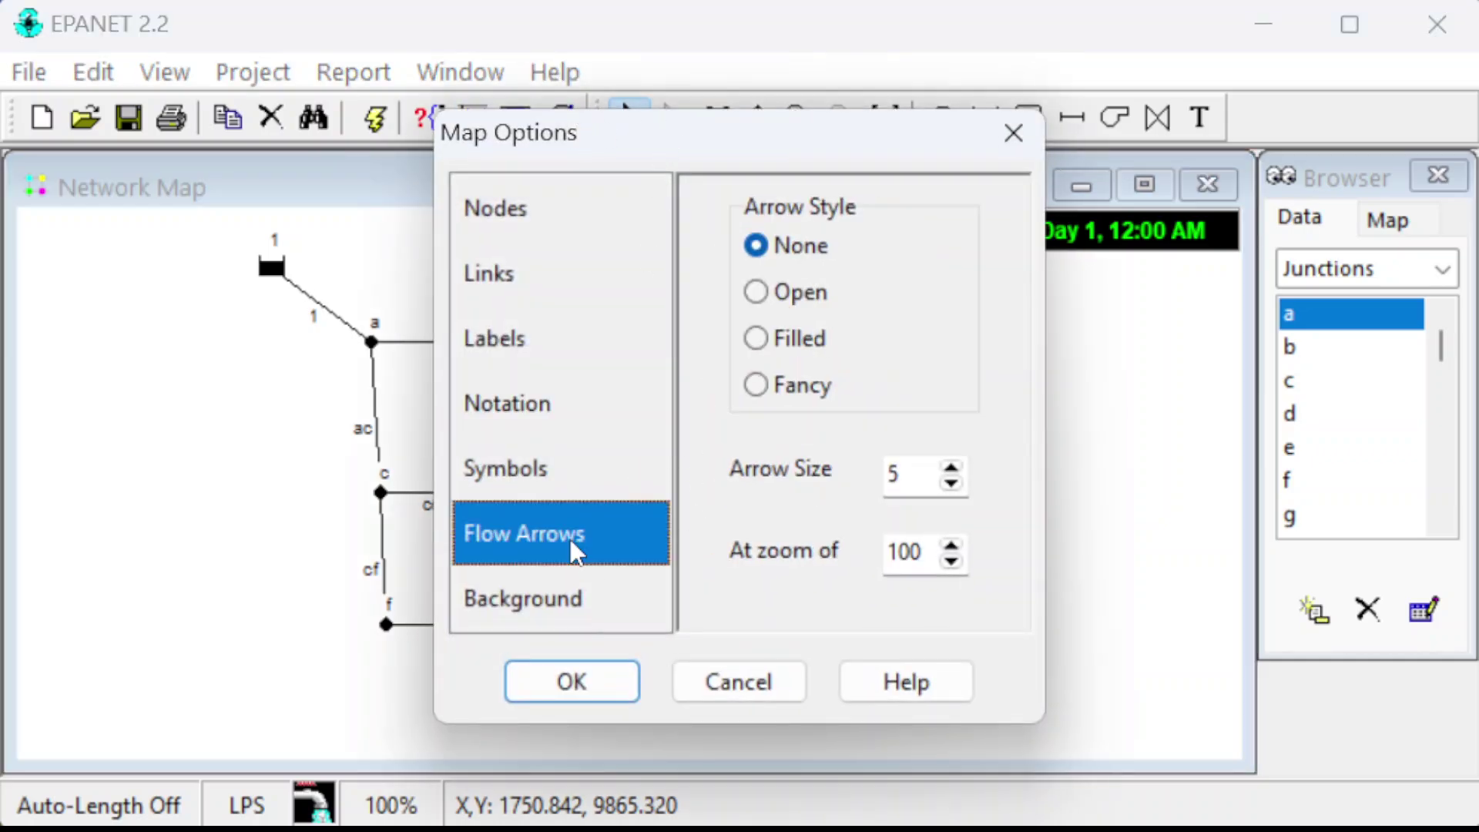
{"action": "left_click", "coordinate": [952, 468]}
{"action": "left_click", "coordinate": [952, 467]}
{"action": "left_click", "coordinate": [797, 340]}
{"action": "left_click", "coordinate": [780, 389]}
{"action": "left_click", "coordinate": [589, 680]}
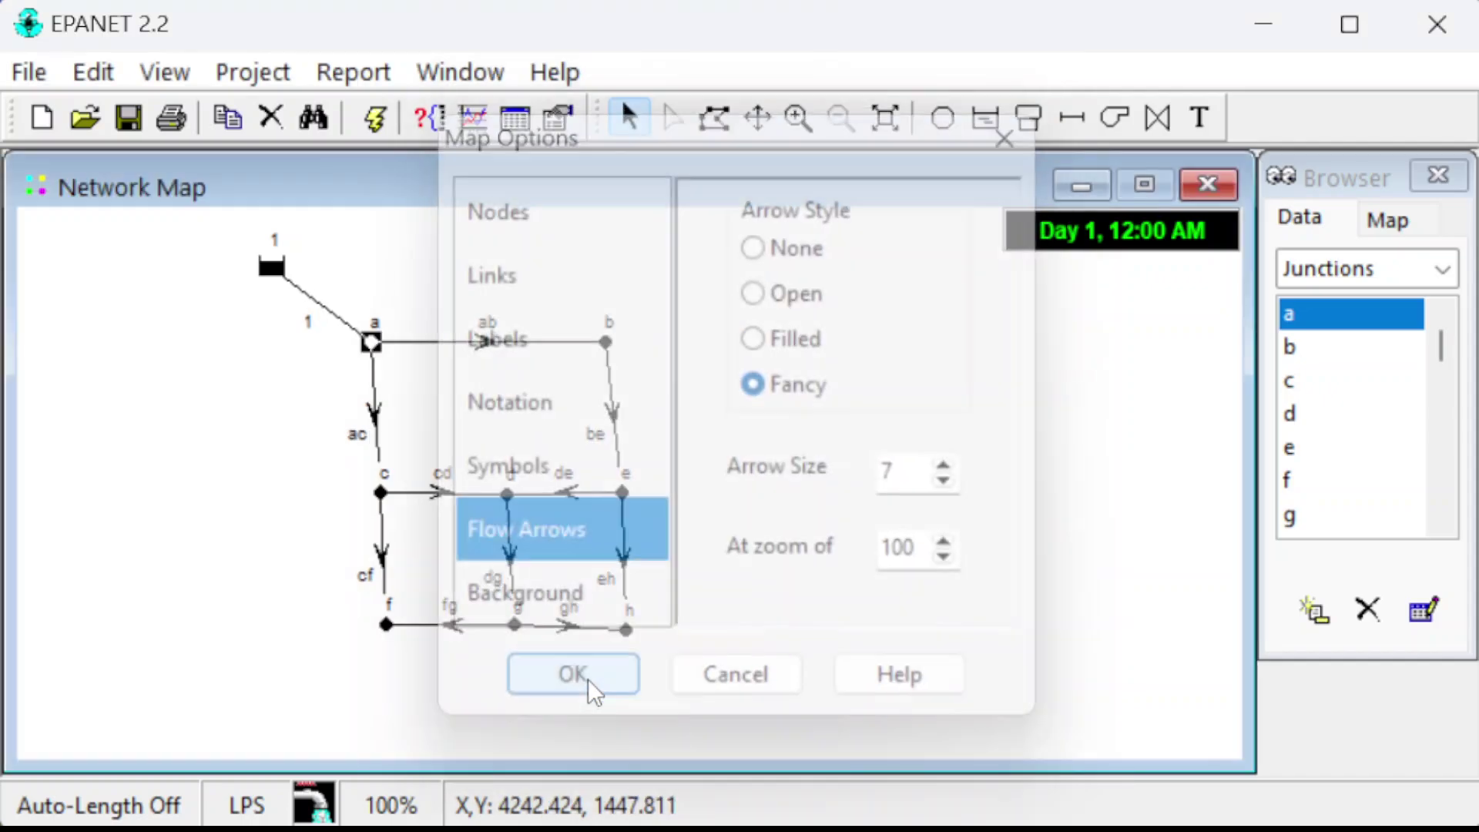